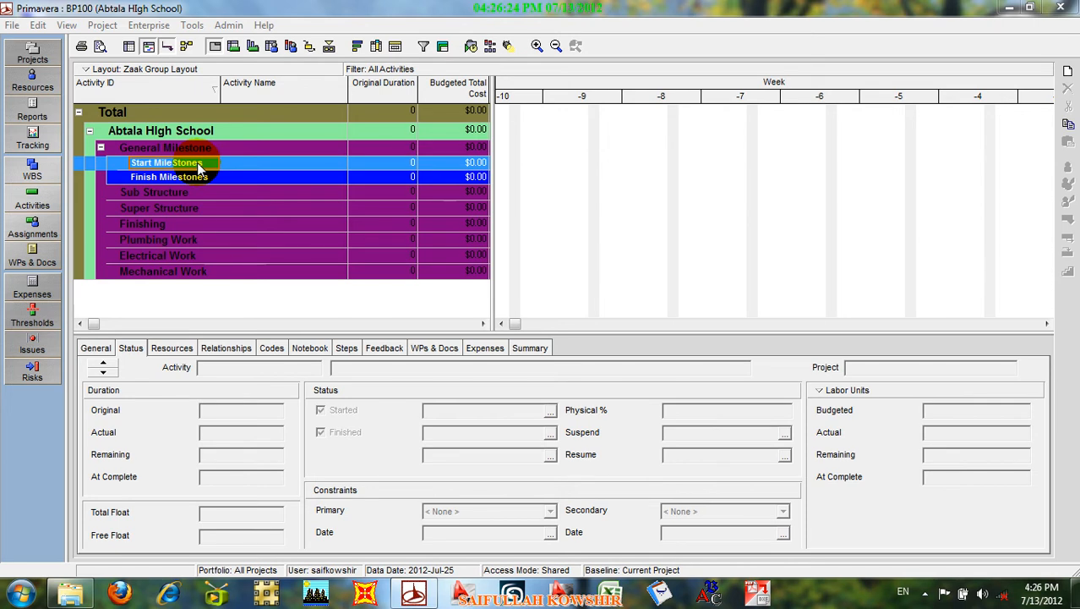
Add an activity named "Project Start(NTP)" under the Start MileStones WBS.
right_click(199, 169)
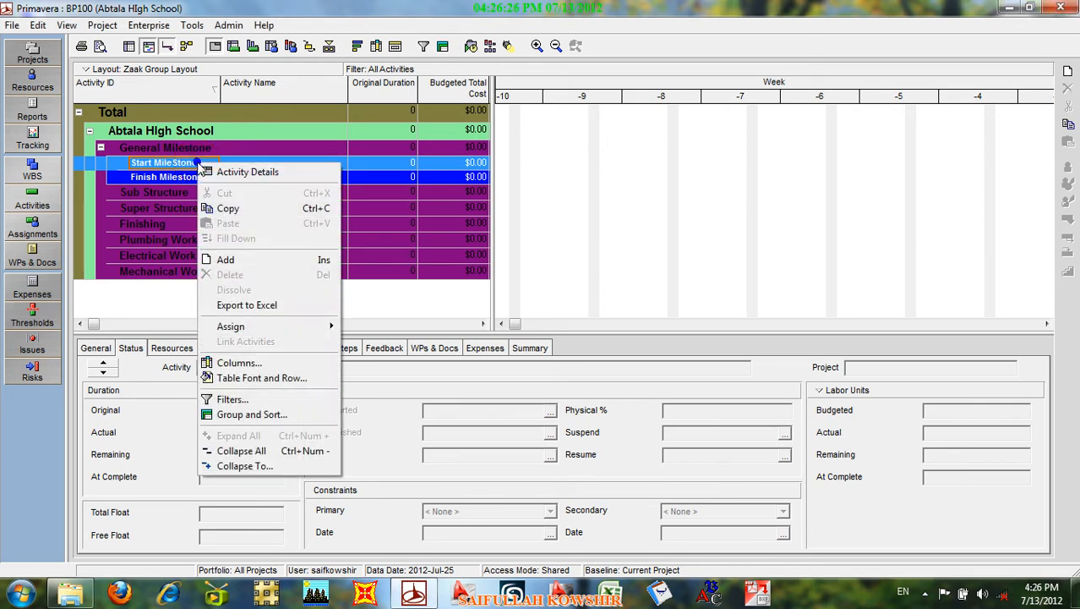
left_click(226, 259)
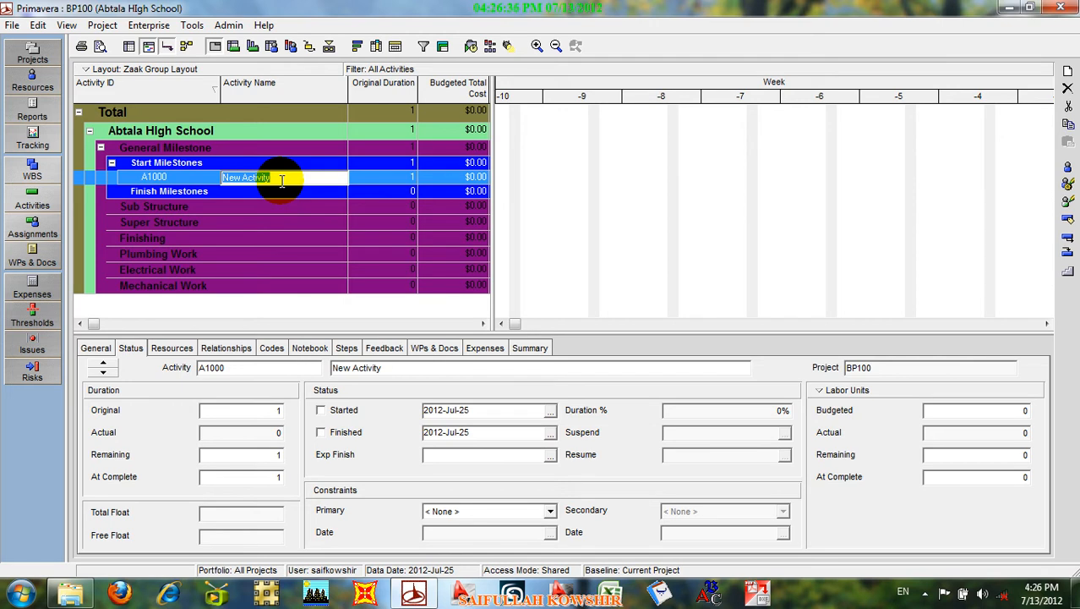
type("Pro")
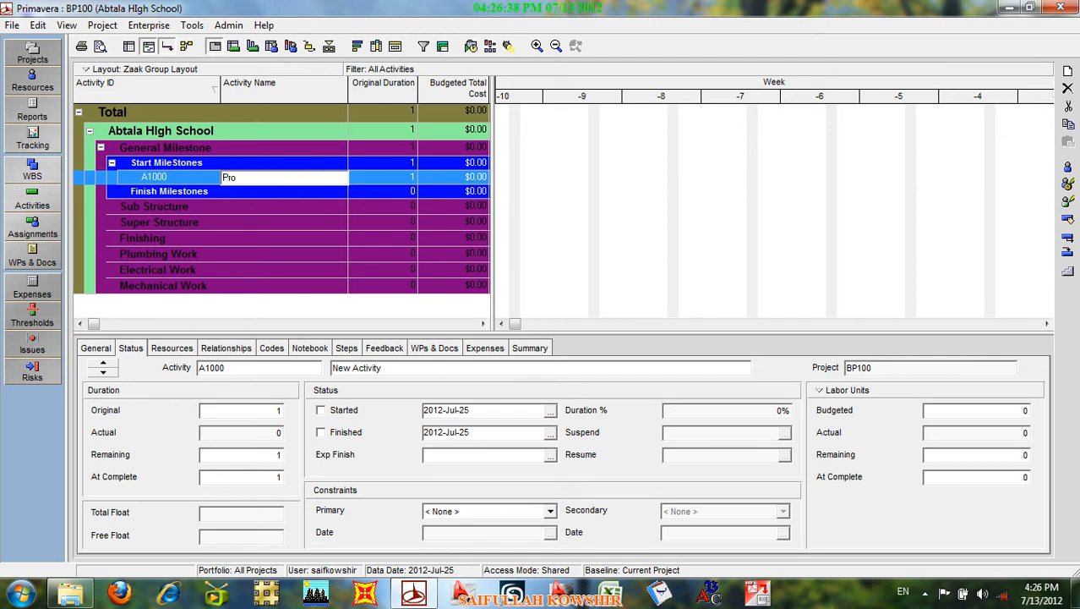
type("ject ")
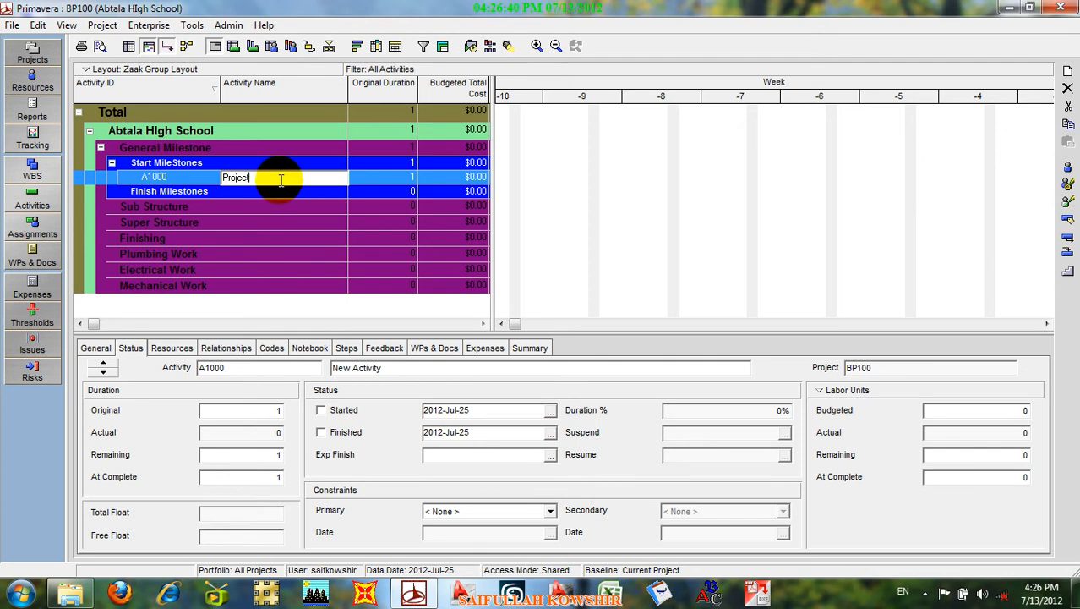
type("Start")
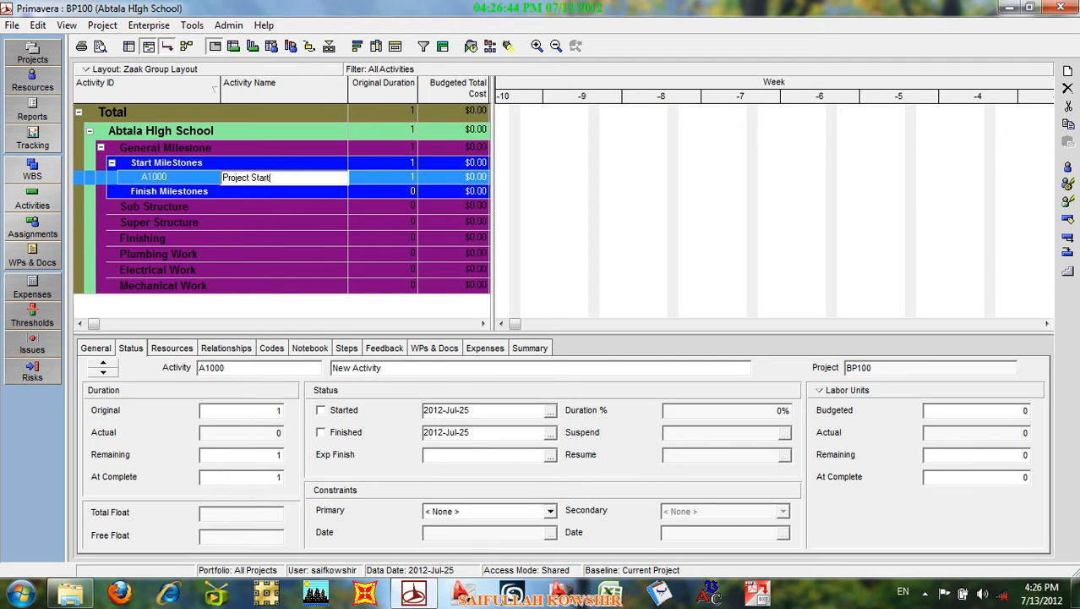
type("(NTp")
key("BackSpace")
key("BackSpace")
type("TP)")
left_click(193, 178)
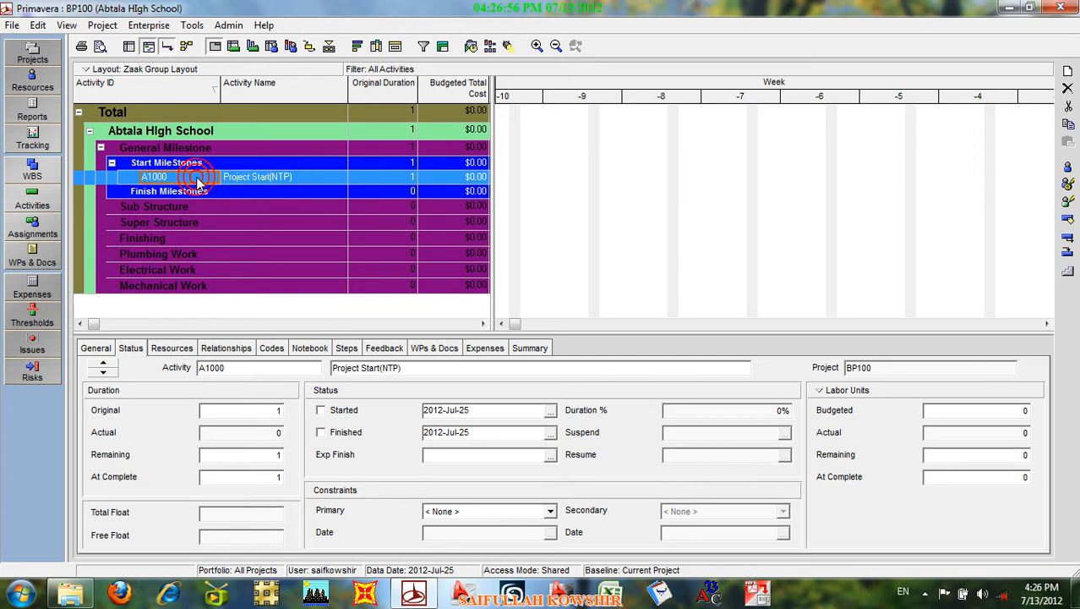
Change the Activity ID of Project Start(NTP) to GSM1000.
left_click(230, 177)
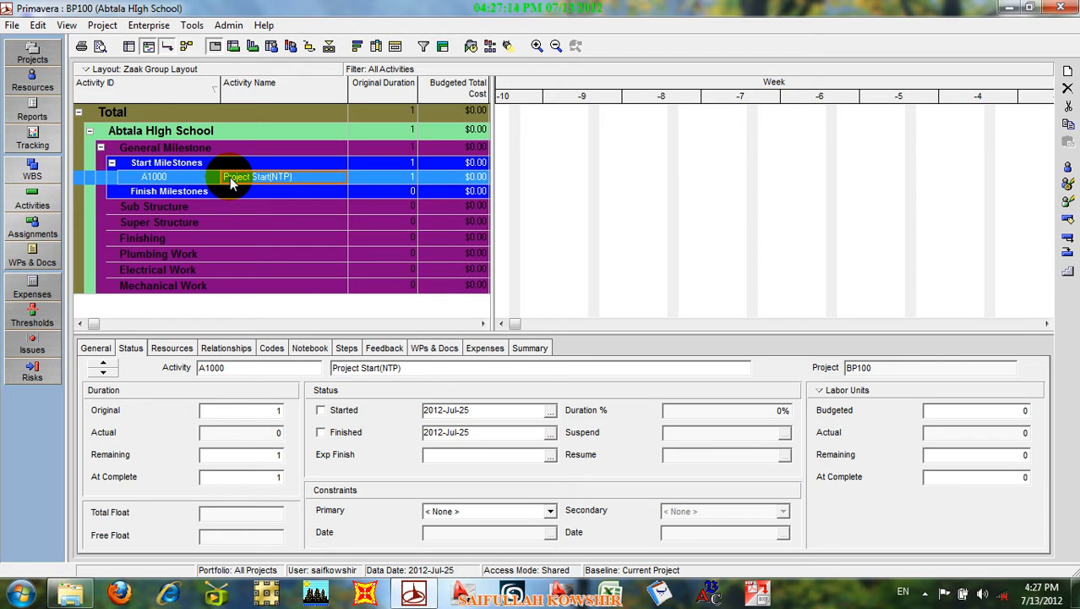
left_click(195, 179)
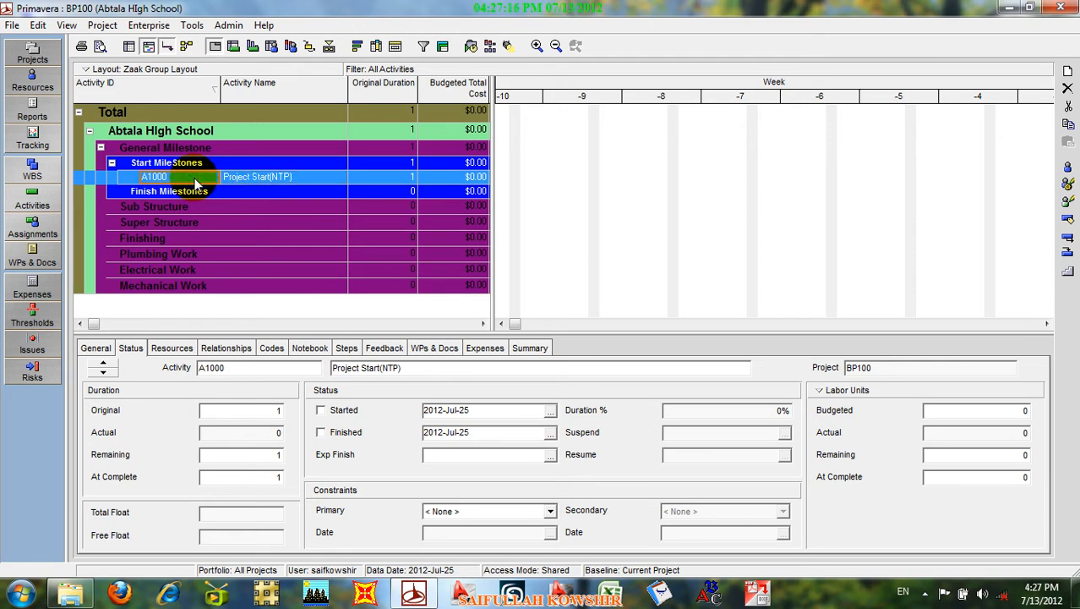
left_click(195, 179)
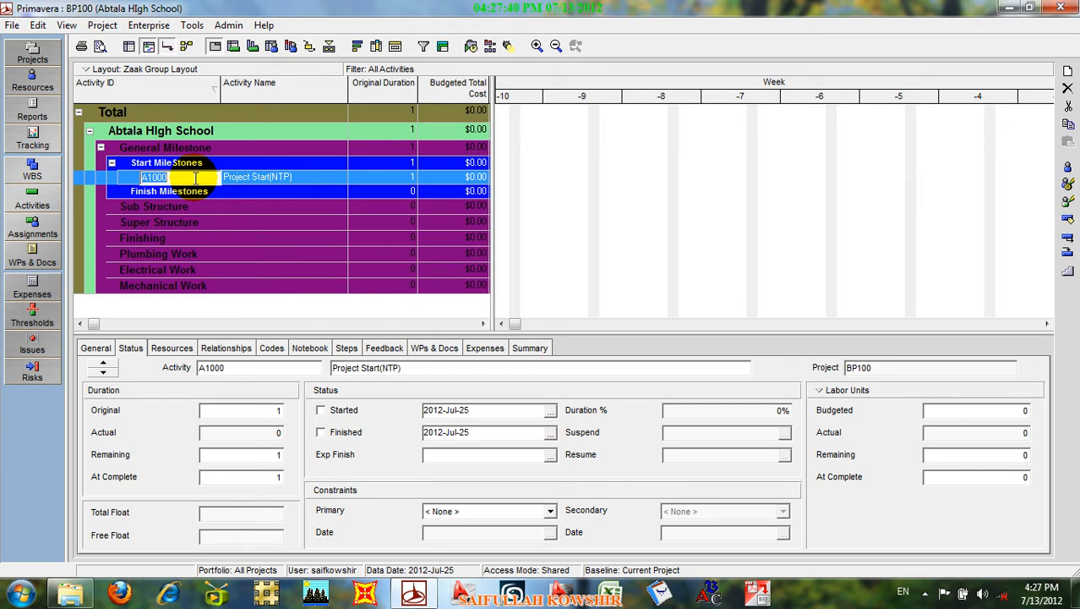
type("G")
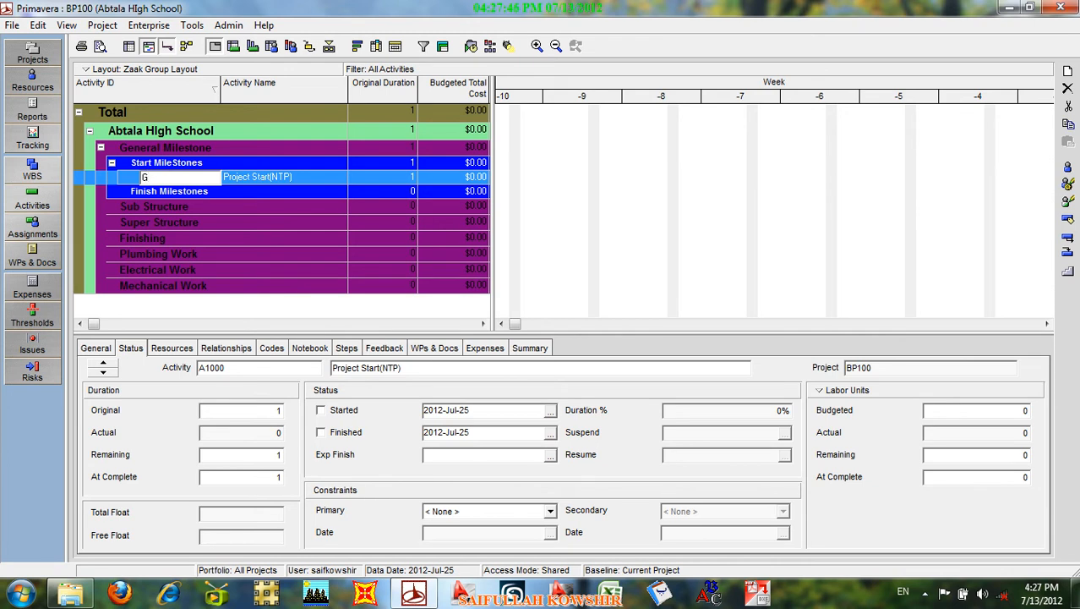
type("SM1000")
left_click(294, 177)
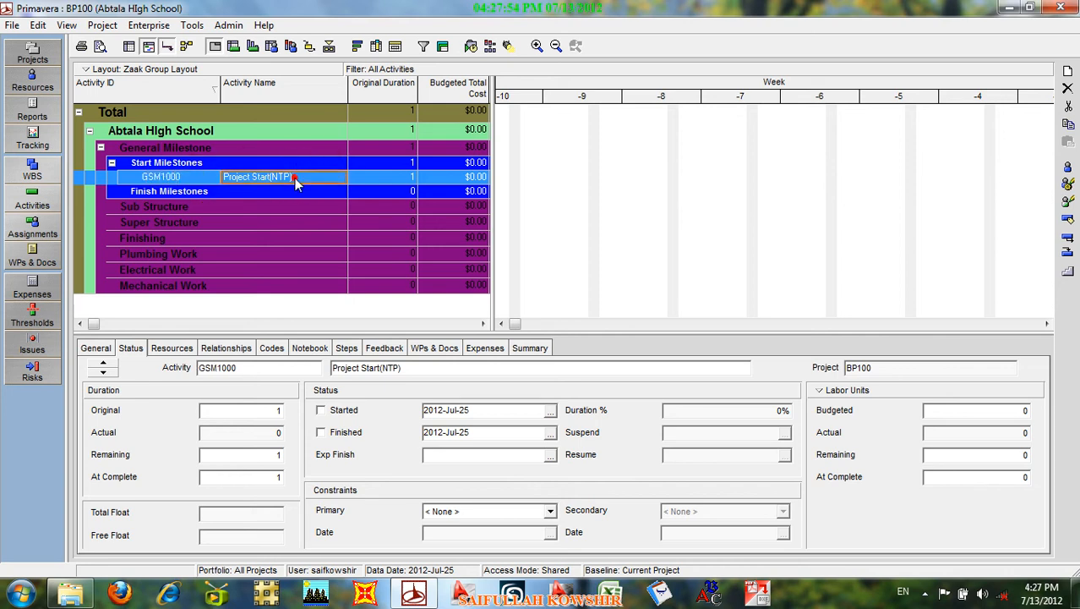
left_click(201, 177)
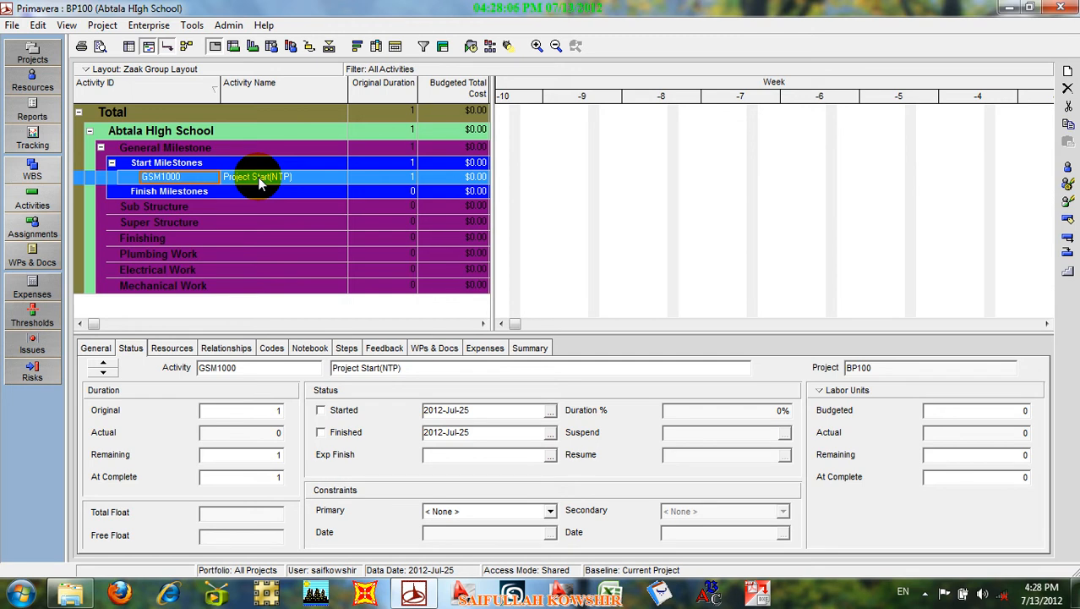
left_click(215, 179)
right_click(215, 176)
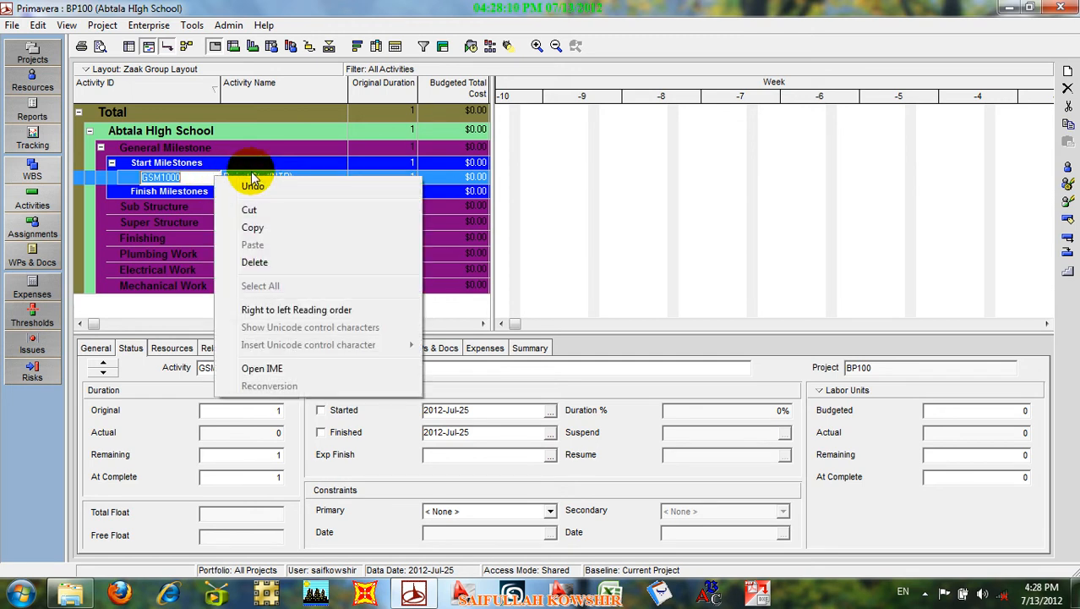
left_click(252, 184)
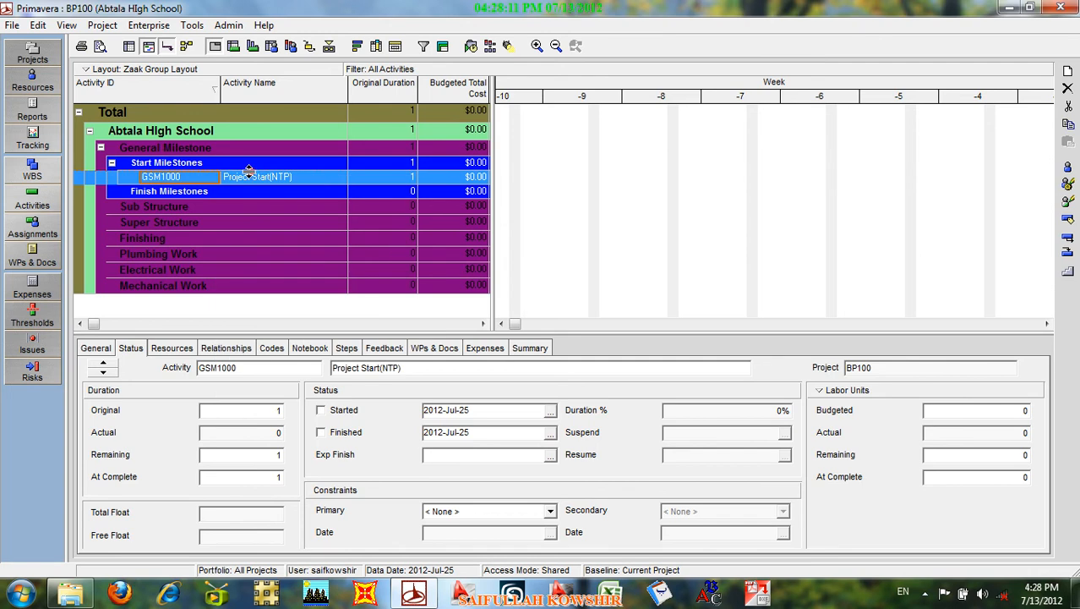
Add another activity from the GSM1000 row under Start MileStones and name it "Moblization Start".
right_click(199, 180)
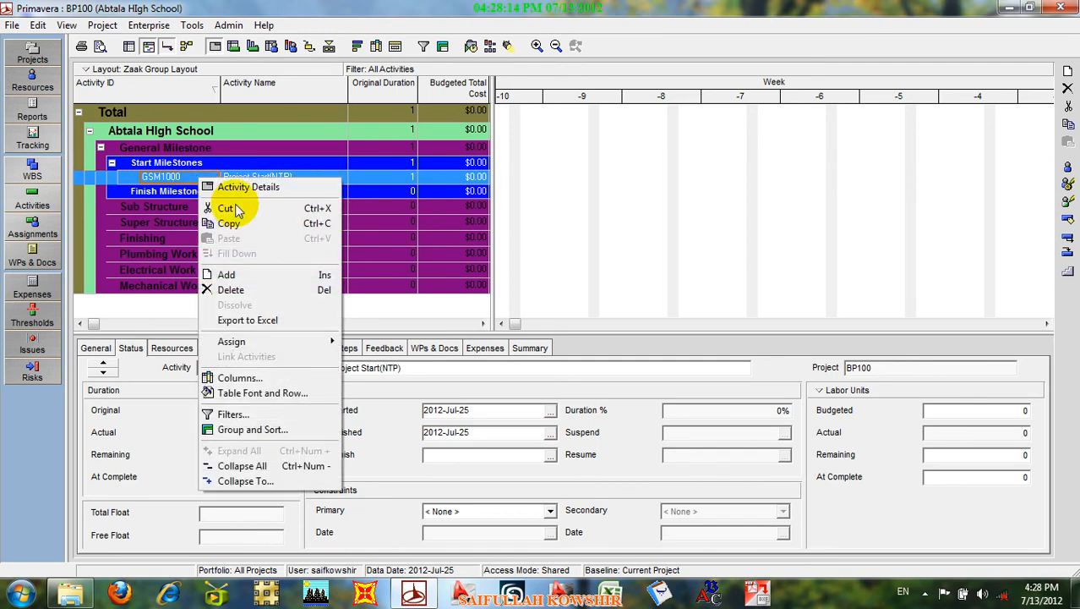
left_click(225, 278)
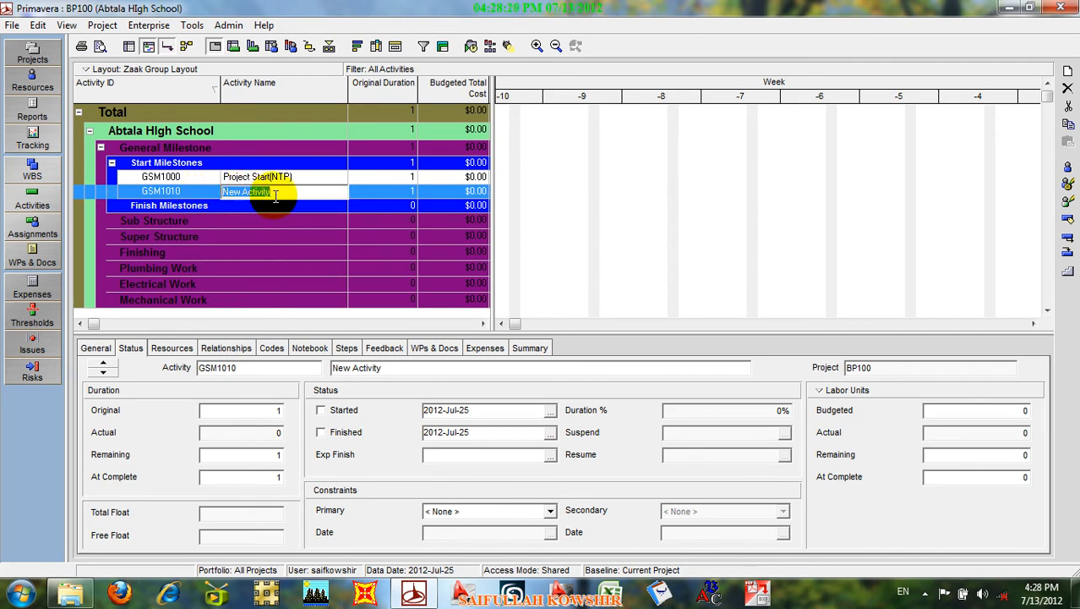
type("M")
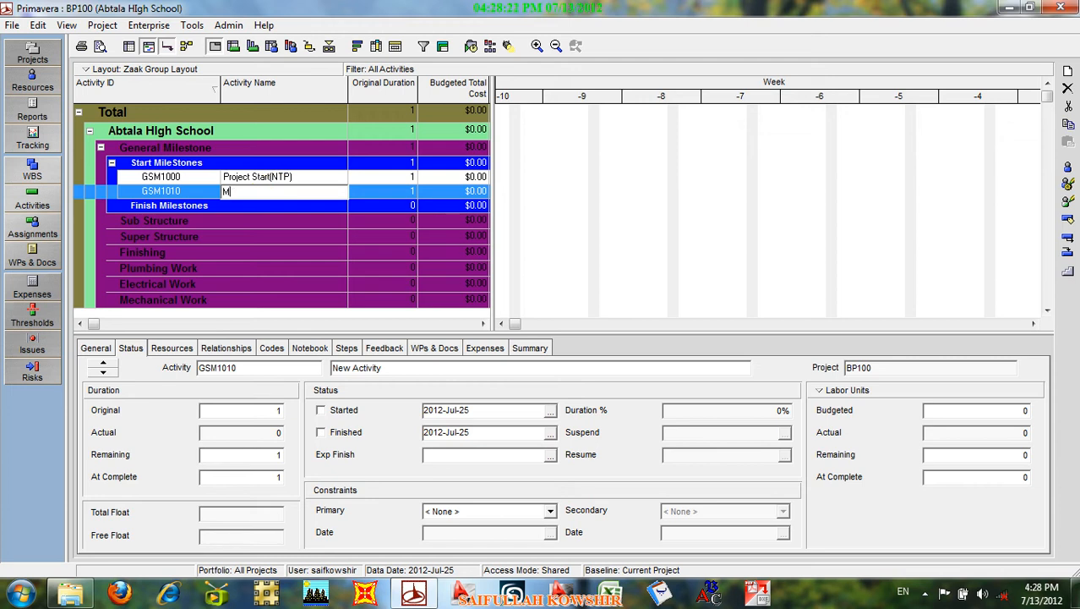
type("obilization Start")
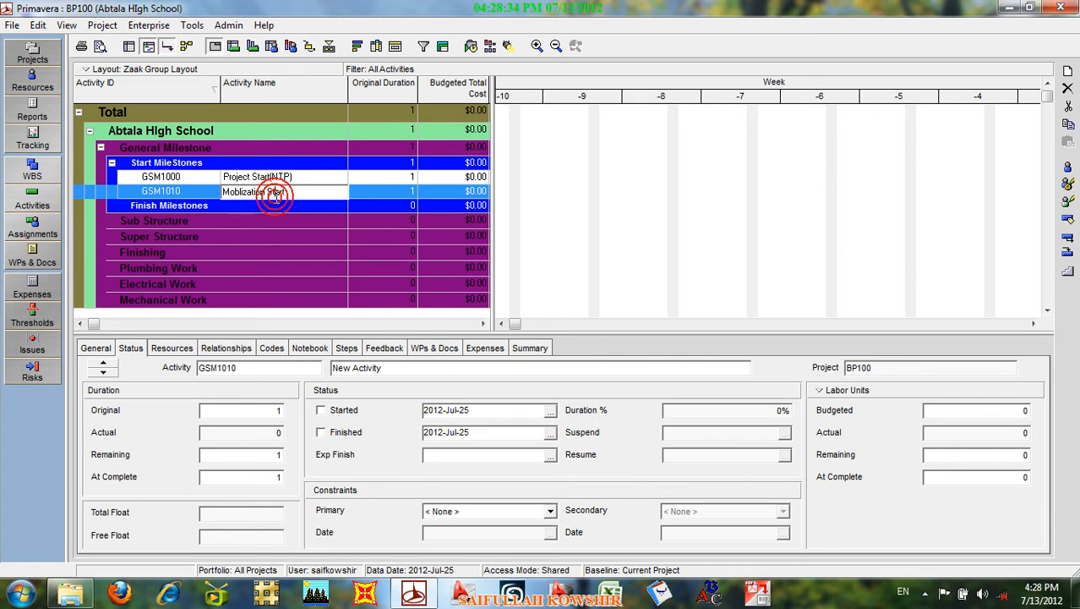
key("Return")
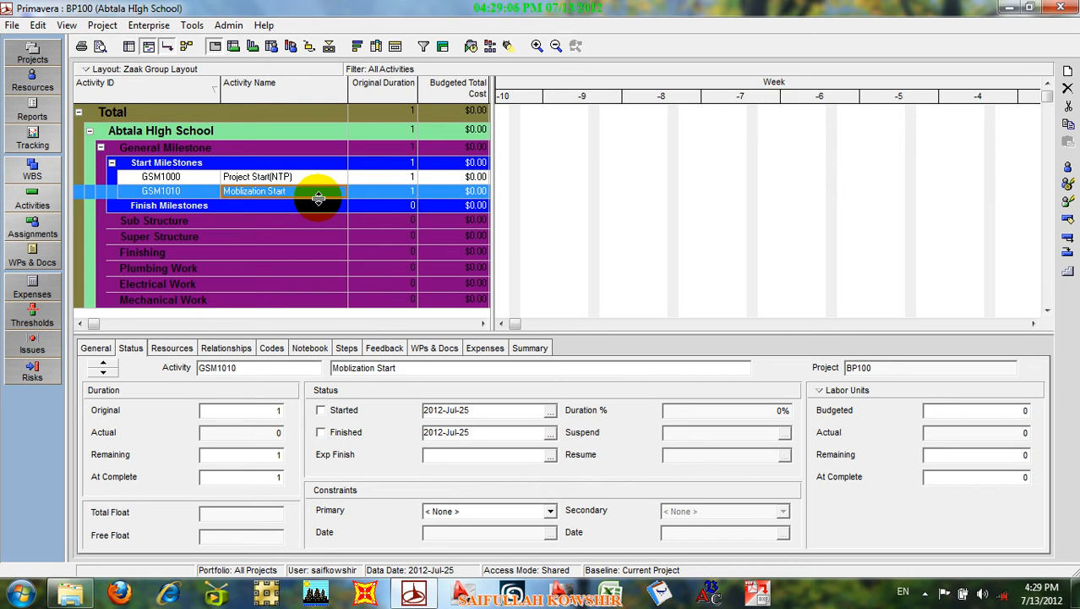
Add a new activity directly from the Start MileStones WBS band instead of from an existing activity.
left_click(230, 178)
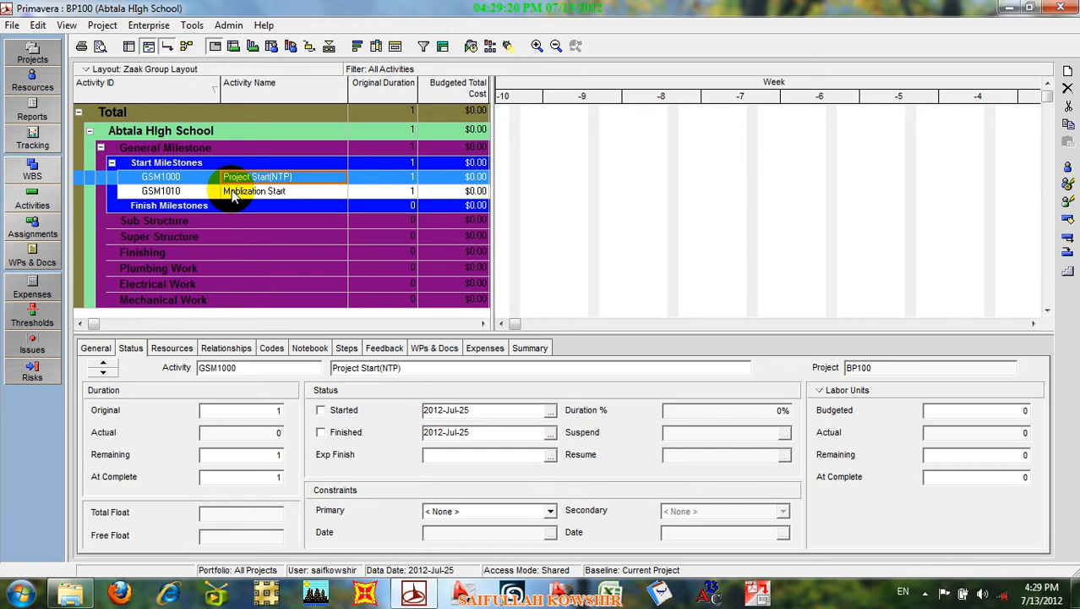
left_click(203, 191)
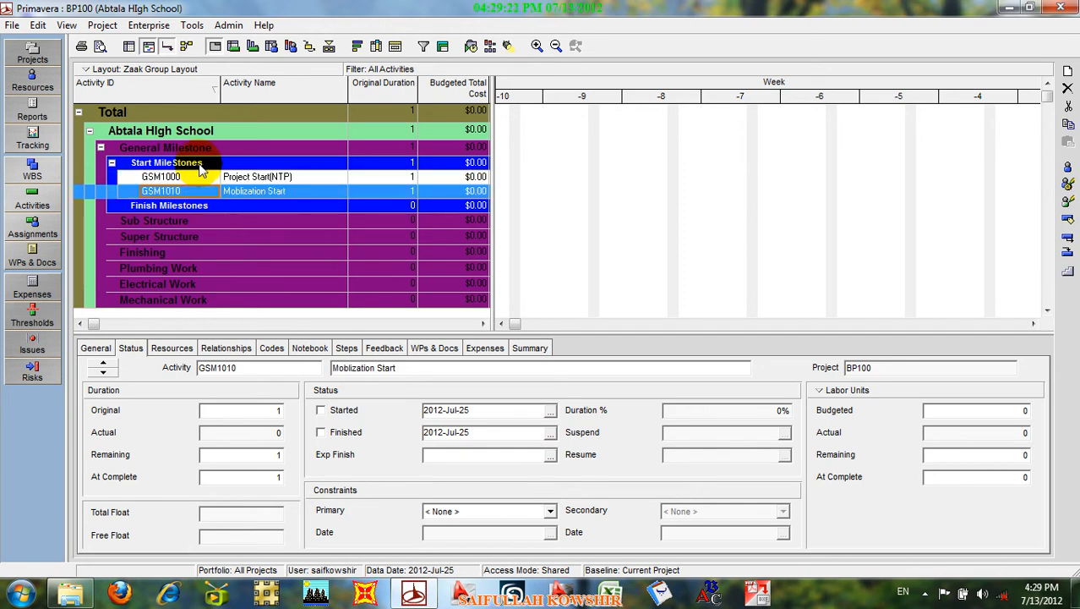
left_click(200, 167)
right_click(200, 166)
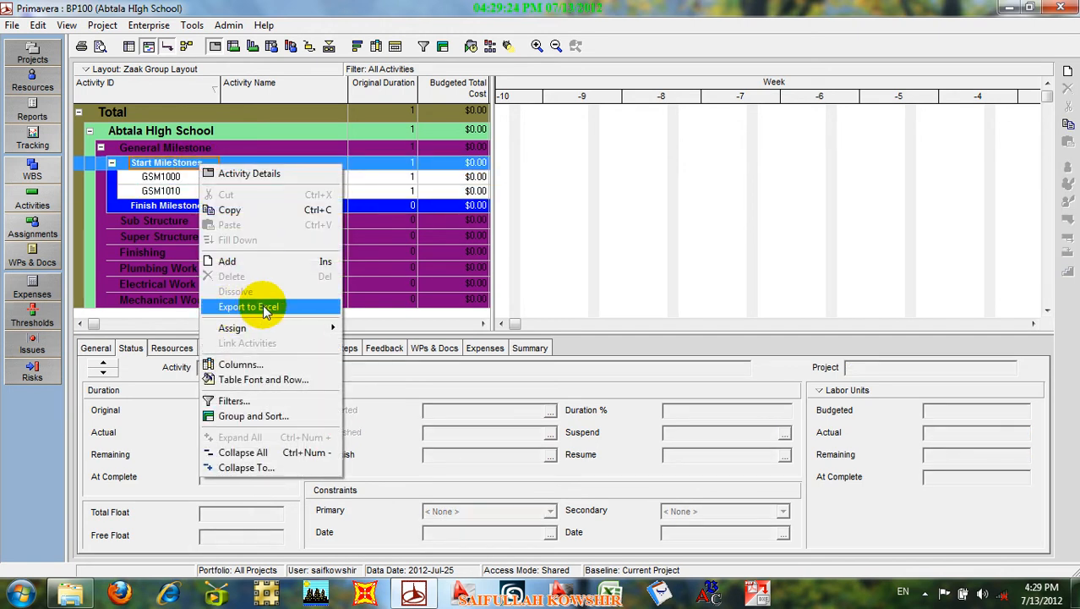
left_click(230, 264)
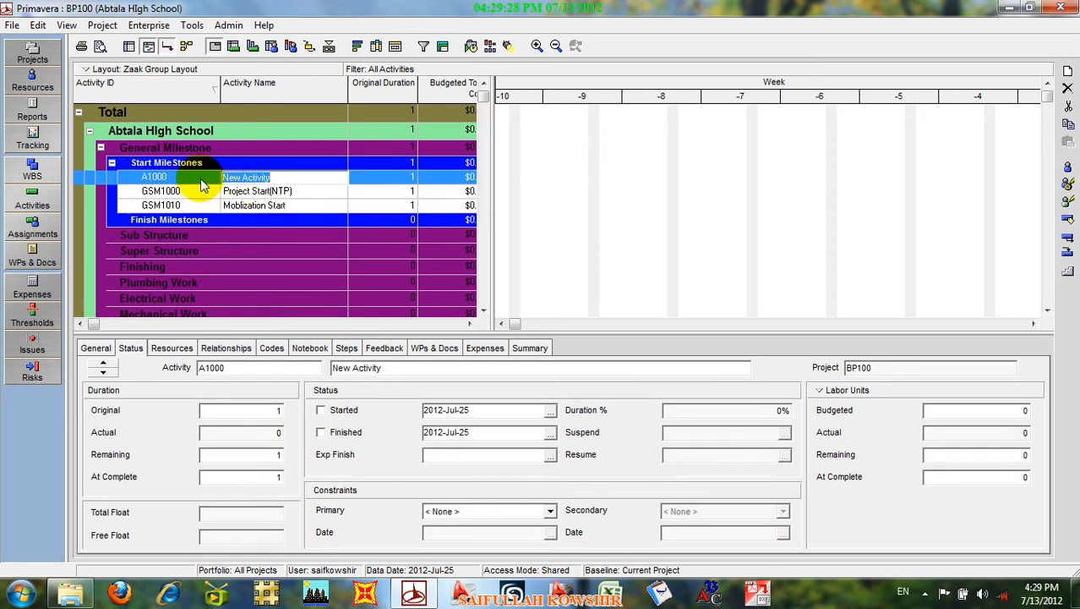
Delete the unnamed activity A1000 from Start MileStones and confirm the deletion.
left_click(201, 181)
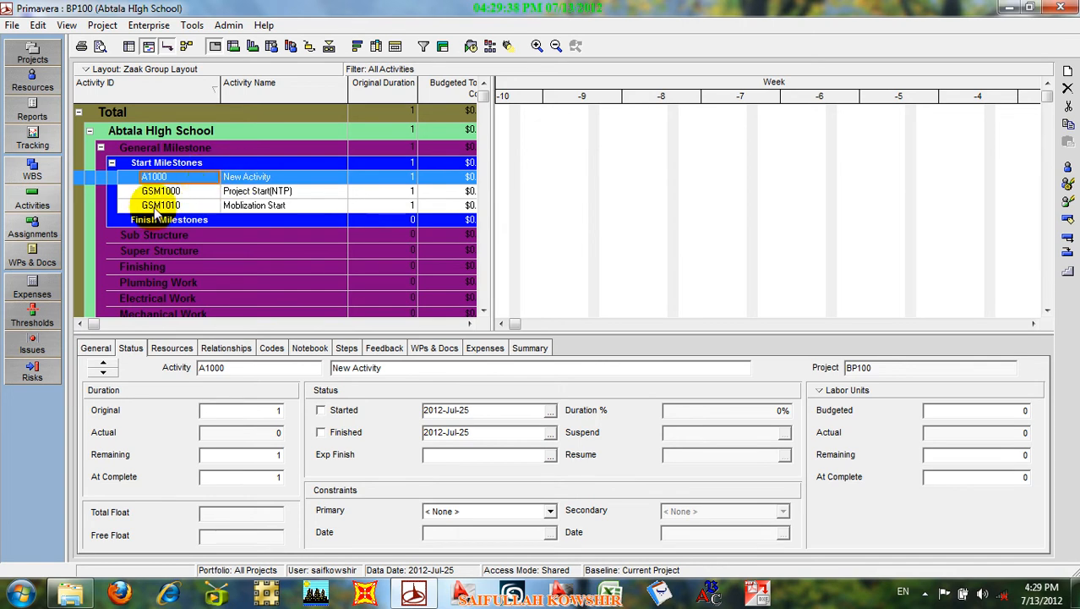
left_click(154, 177)
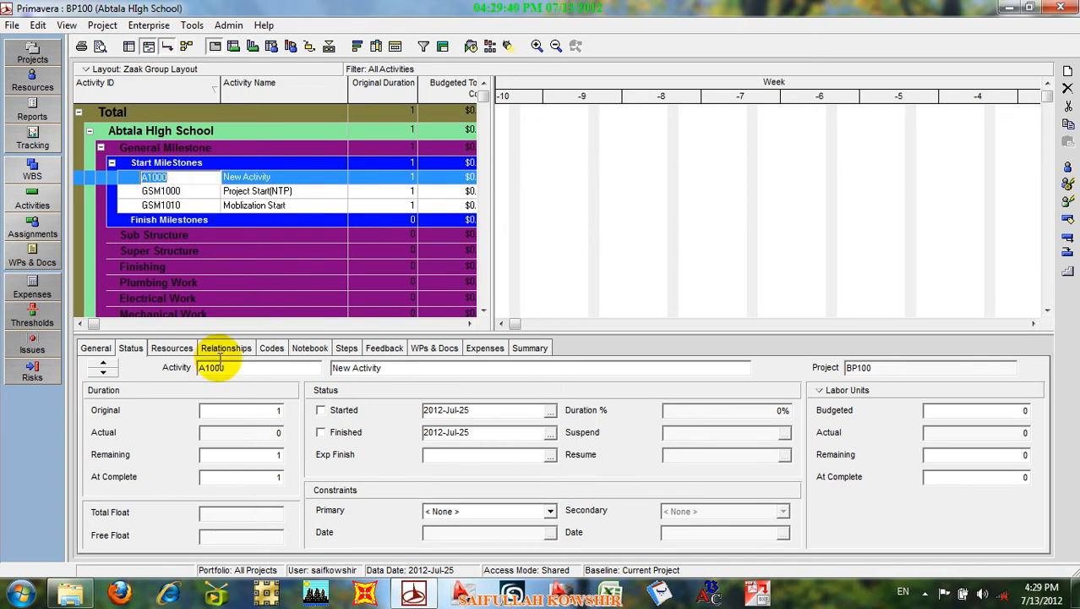
left_click(93, 348)
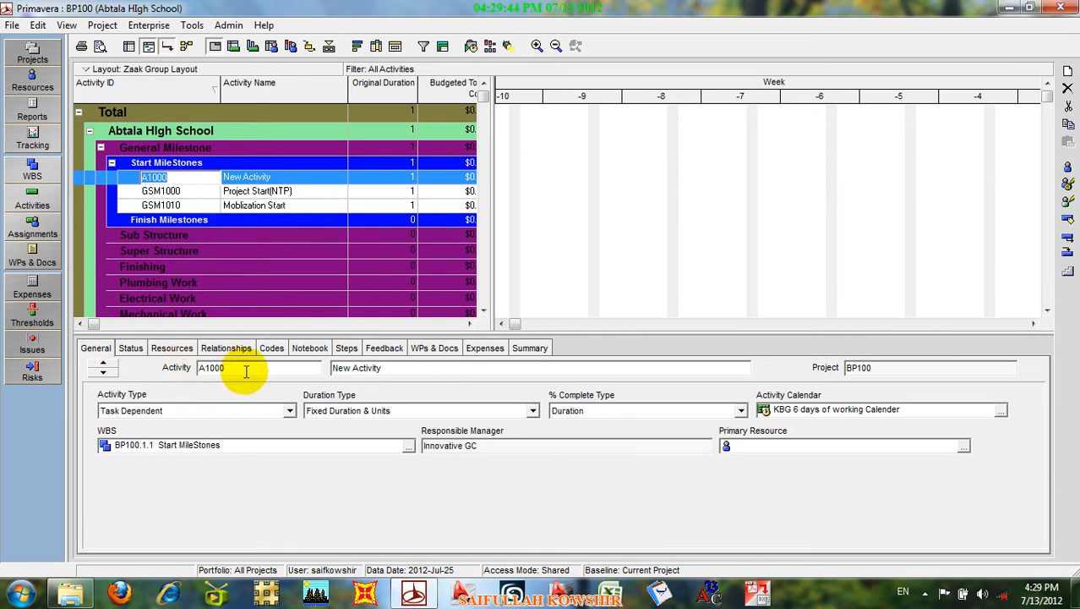
left_click(286, 178)
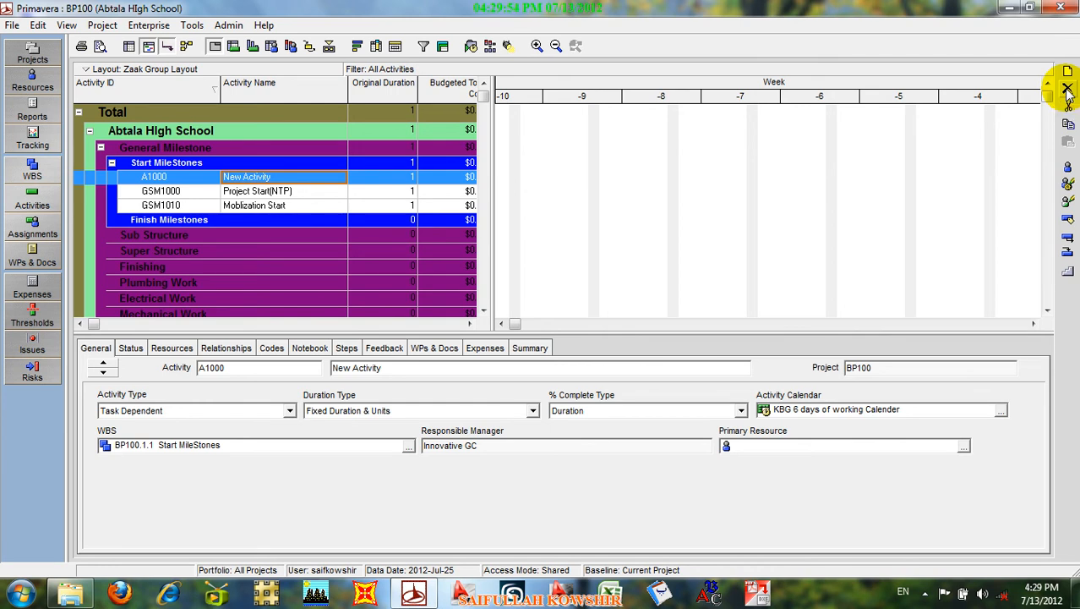
right_click(376, 182)
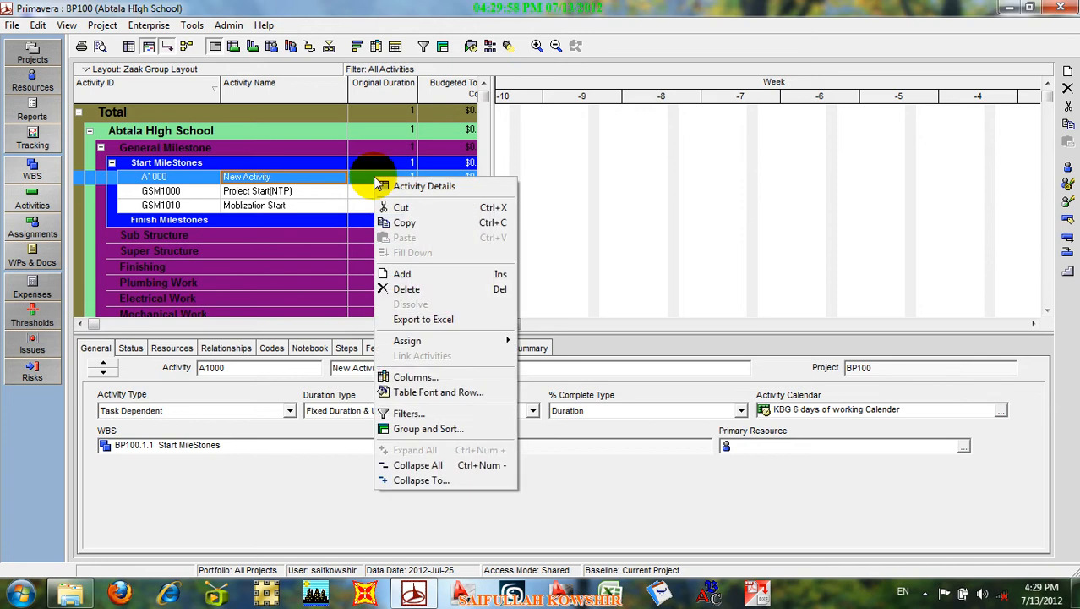
left_click(405, 290)
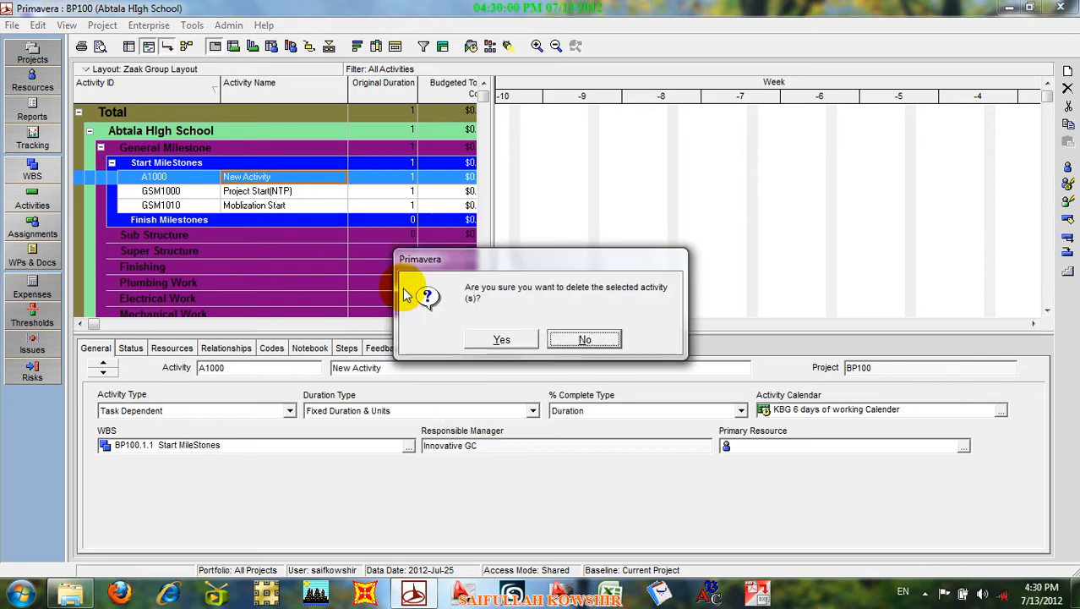
left_click(504, 340)
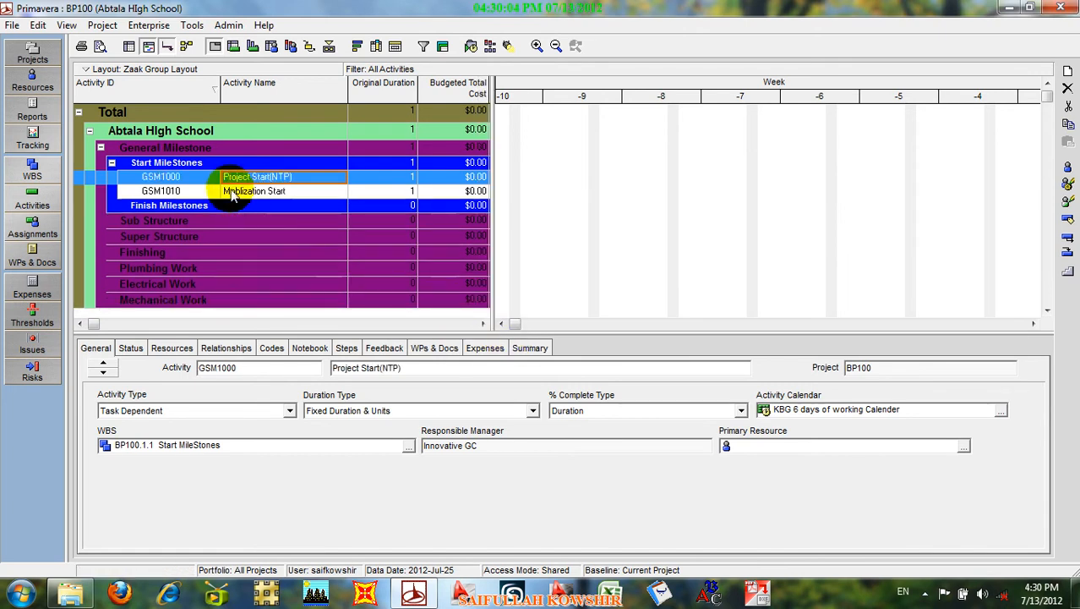
Add an activity from the GSM1010 row under Start MileStones and name it "Precurement Start".
left_click(180, 192)
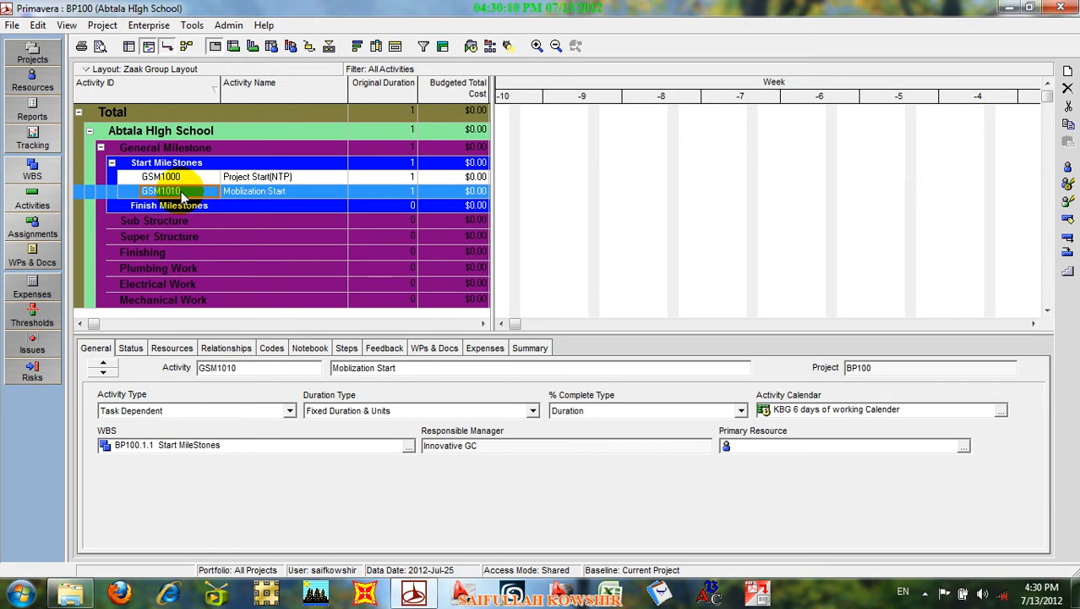
right_click(182, 193)
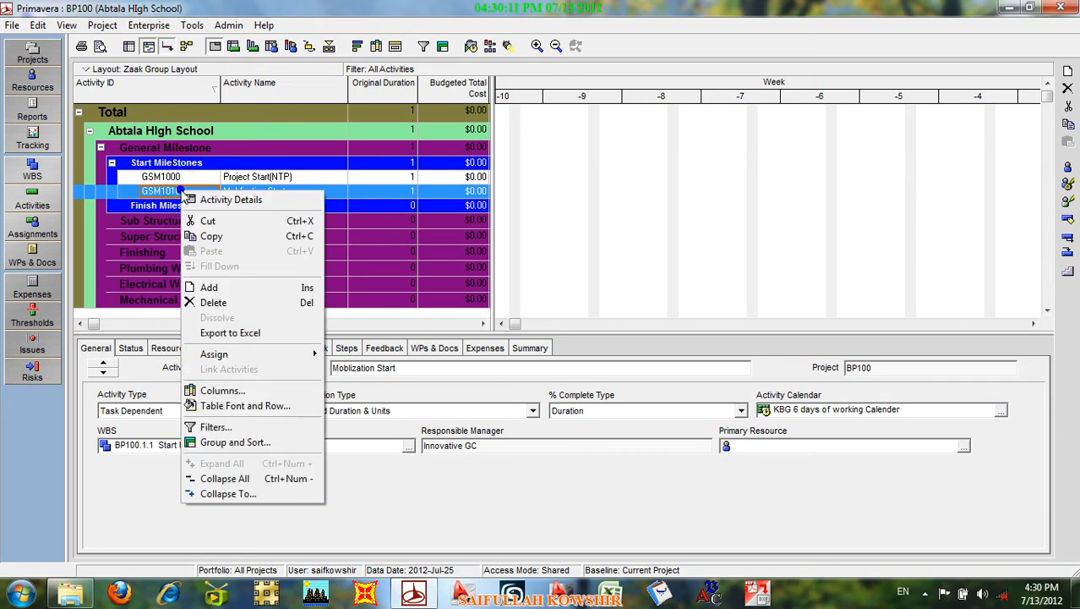
left_click(221, 288)
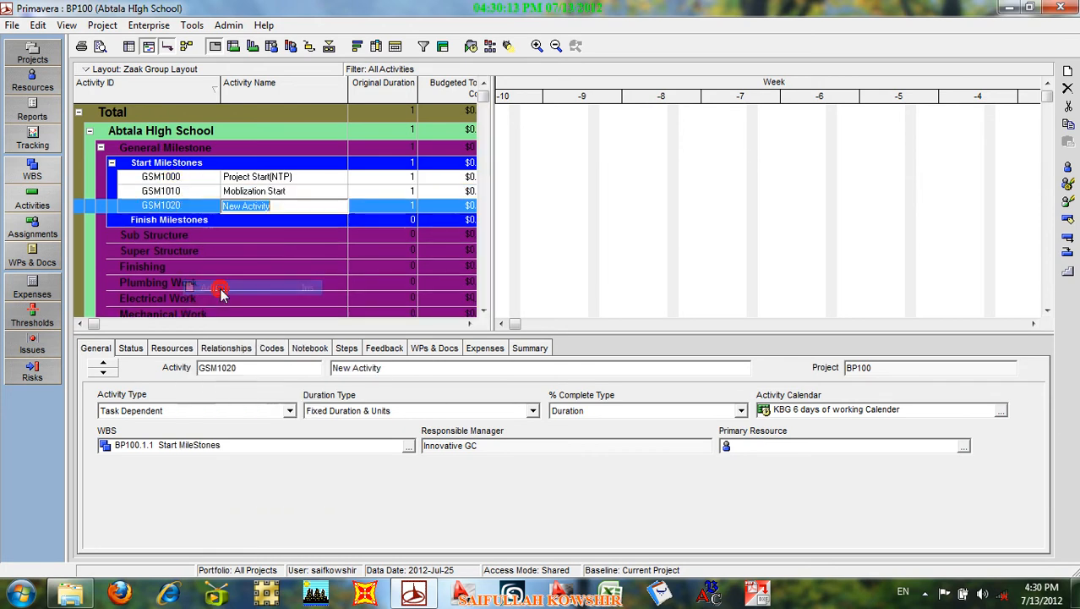
left_click(192, 207)
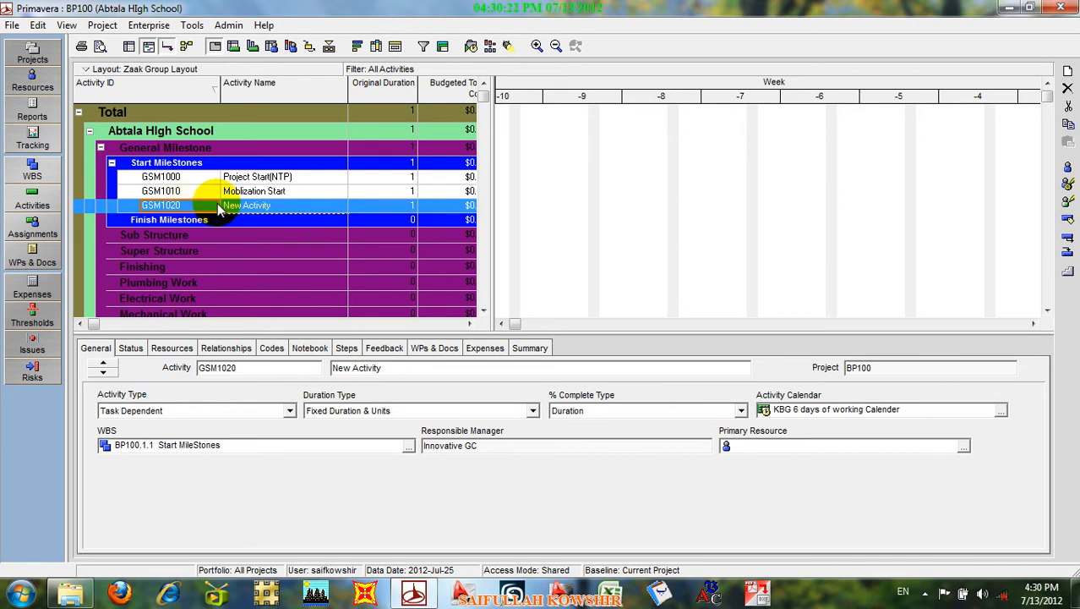
left_click(289, 205)
left_click(289, 207)
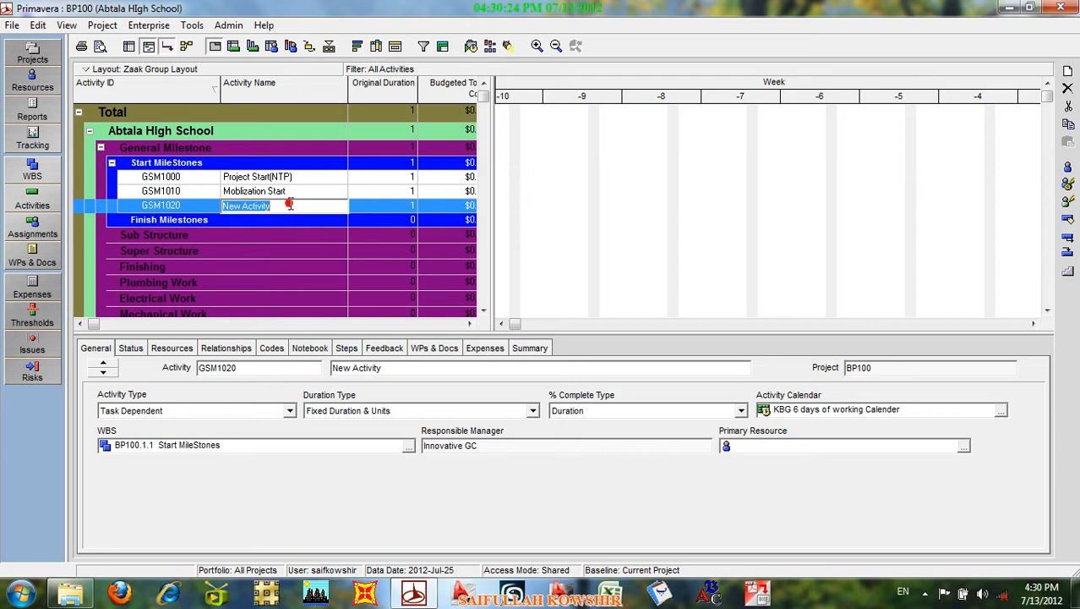
type("Pre")
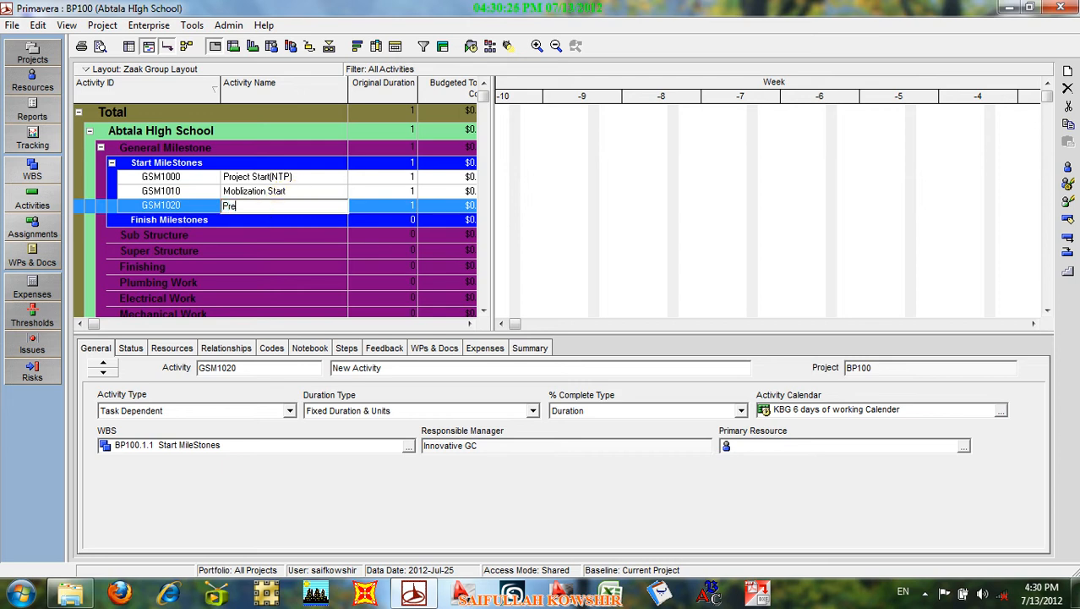
type("curement Start")
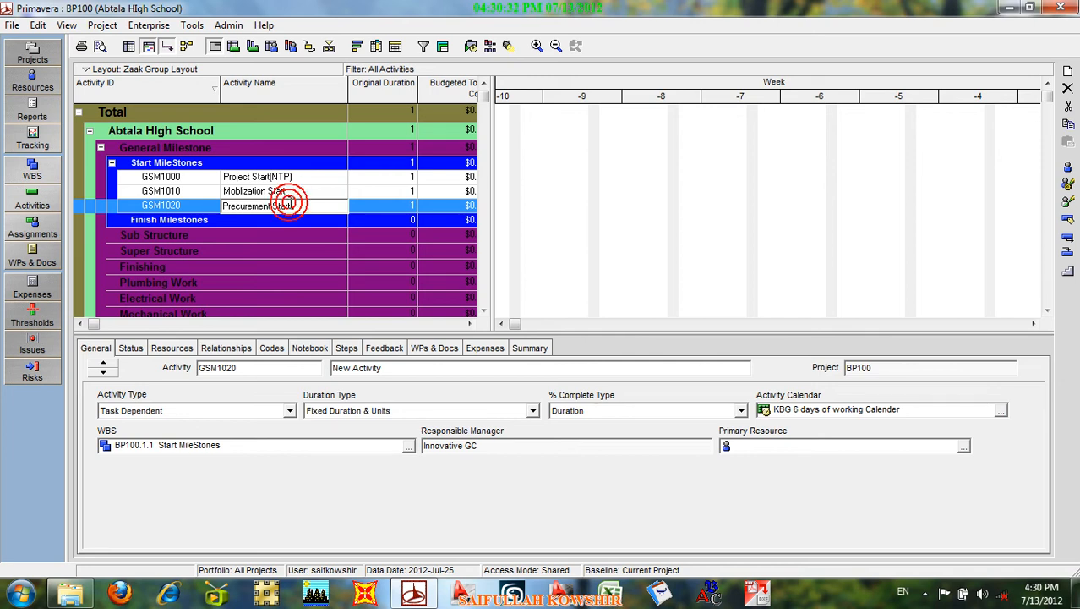
left_click(362, 208)
left_click(206, 207)
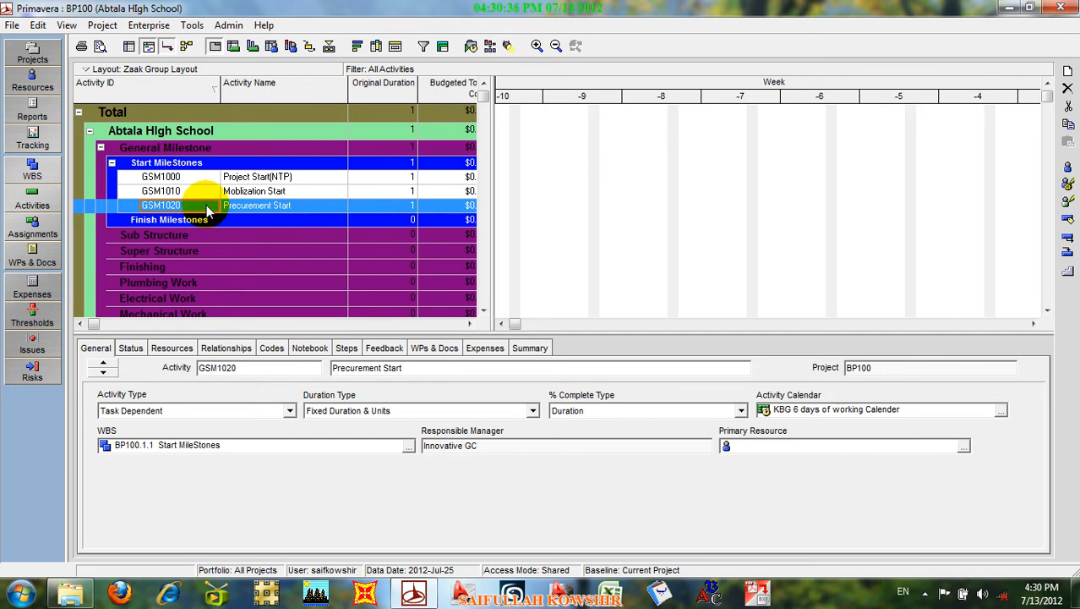
Add an activity from the GSM1020 row under Start MileStones and name it "Construction Start".
left_click(204, 222)
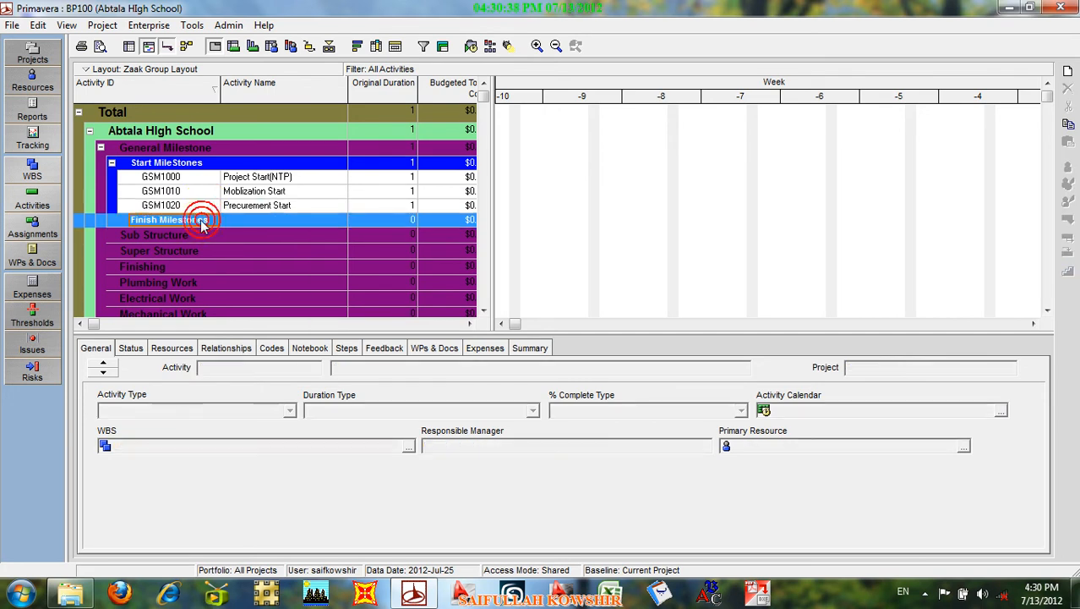
right_click(201, 224)
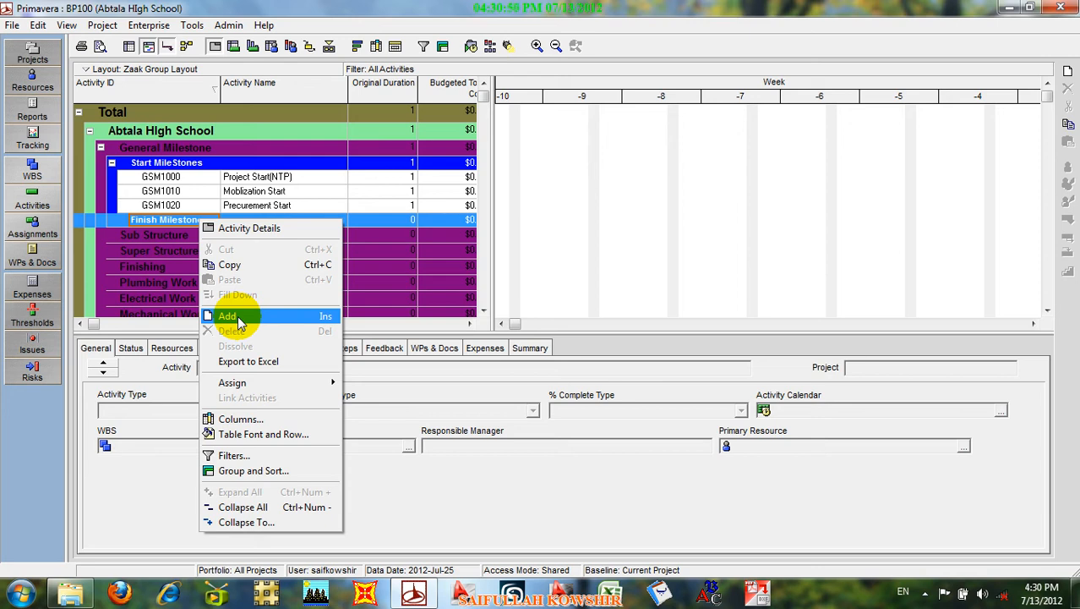
left_click(193, 207)
right_click(192, 209)
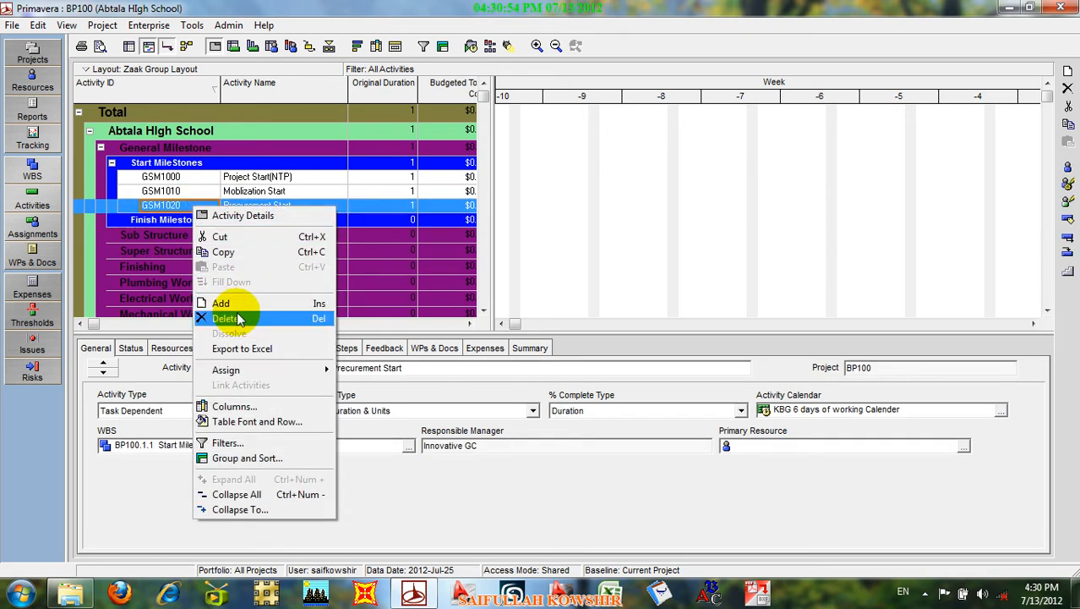
left_click(237, 307)
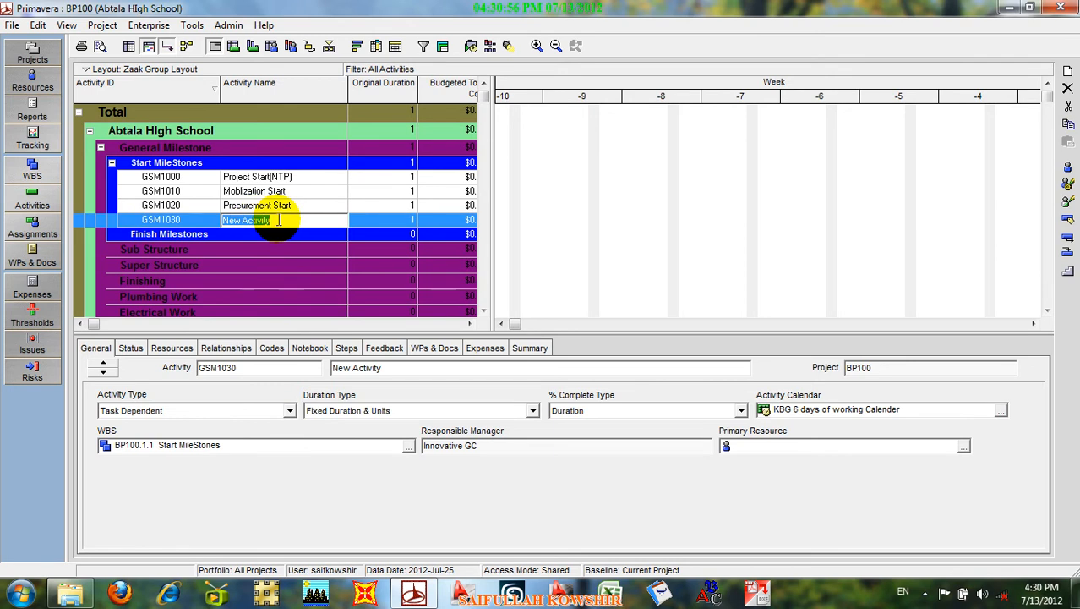
type("Construct")
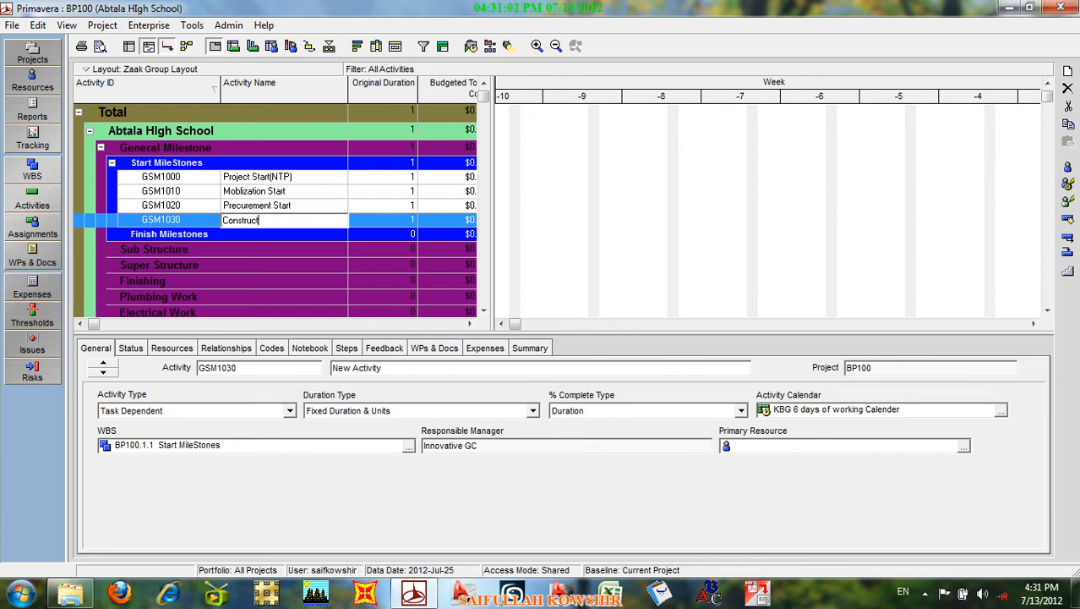
type("ion Start")
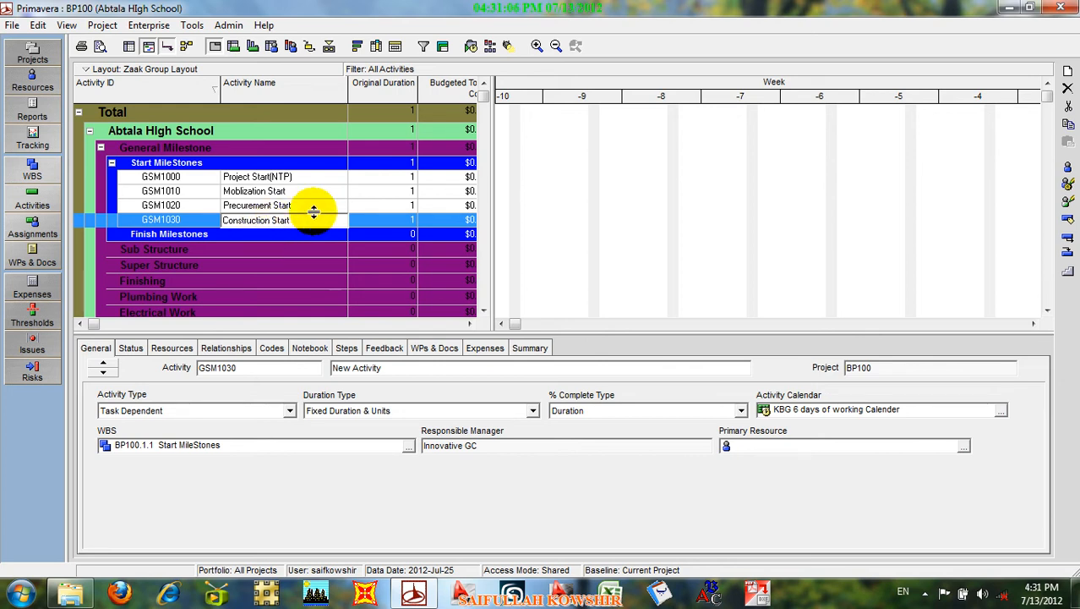
left_click(179, 219)
Add an activity from the Finish Milestones WBS band and set its Activity ID to GFM1000.
left_click(194, 238)
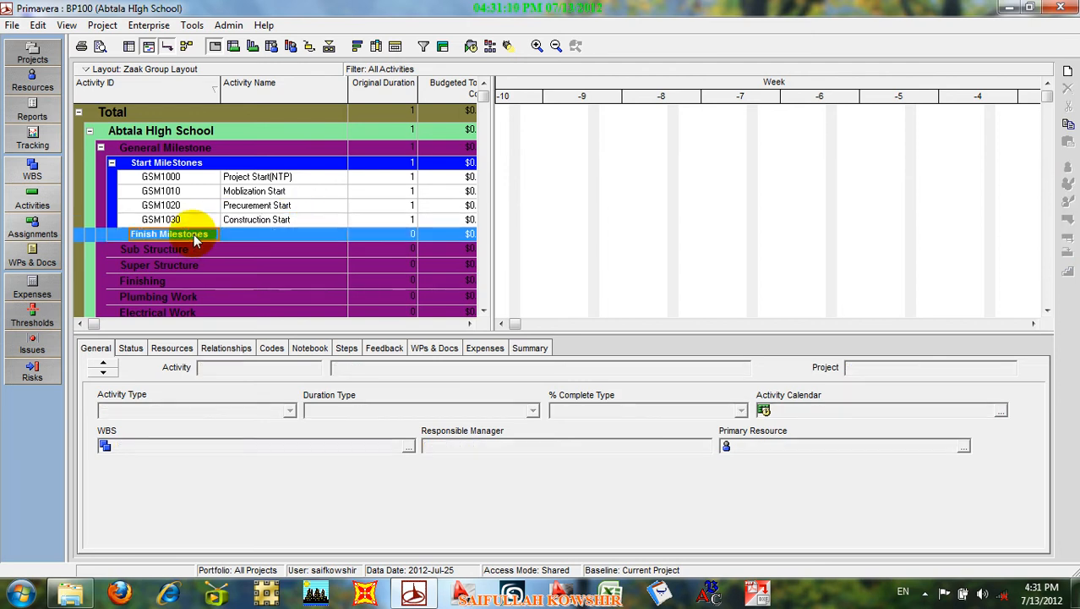
right_click(195, 237)
left_click(221, 331)
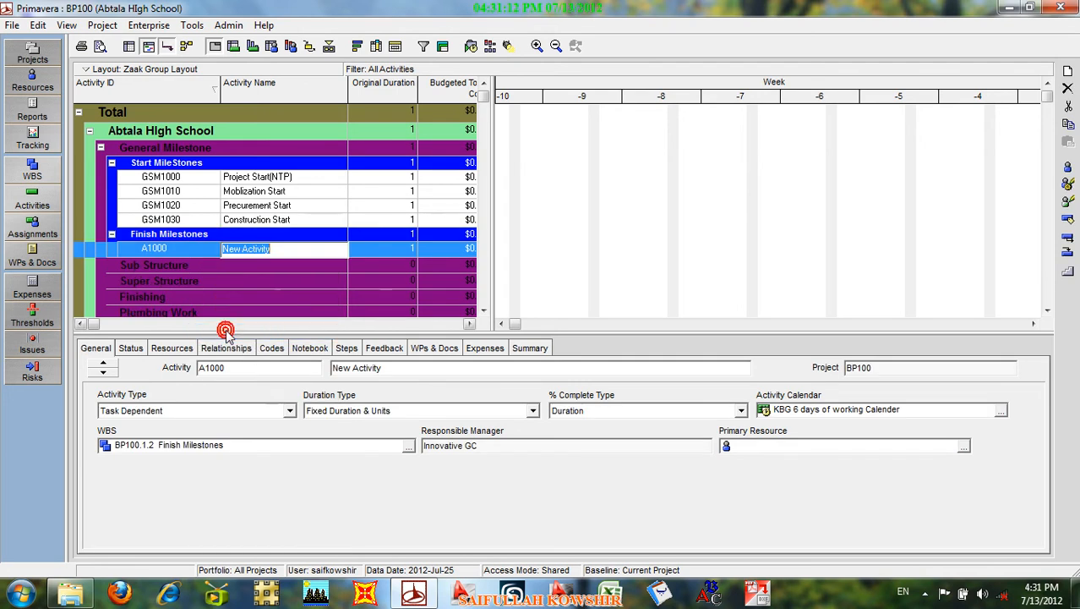
left_click(190, 252)
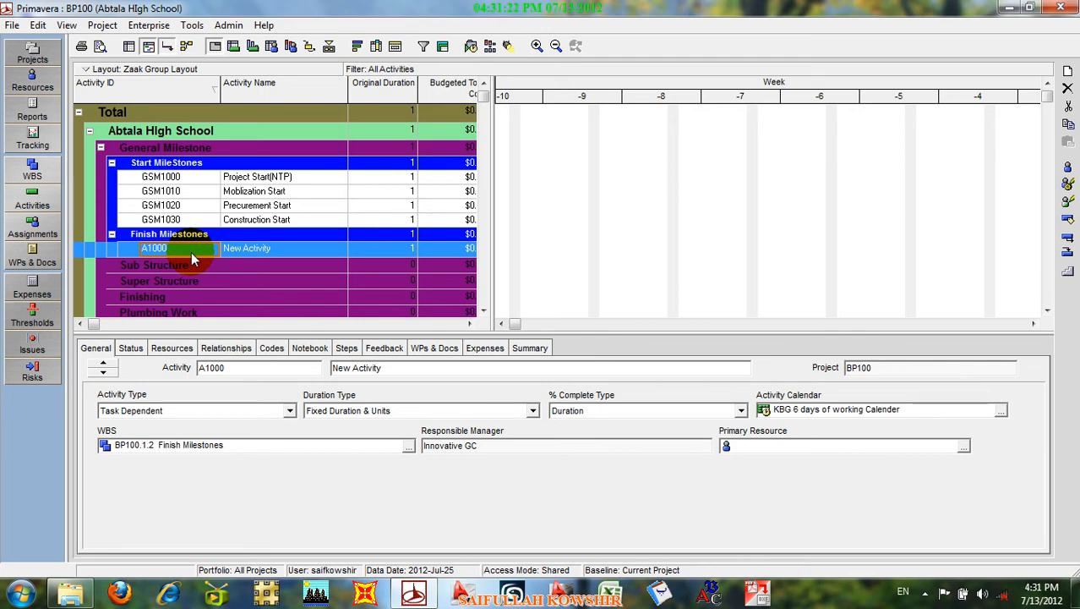
left_click(188, 249)
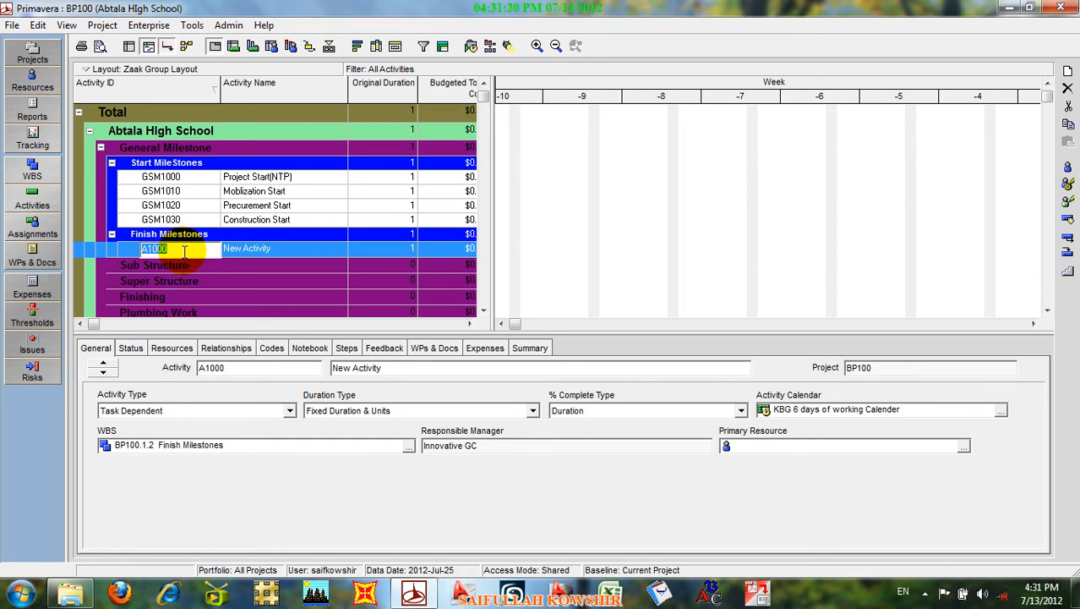
type("GF")
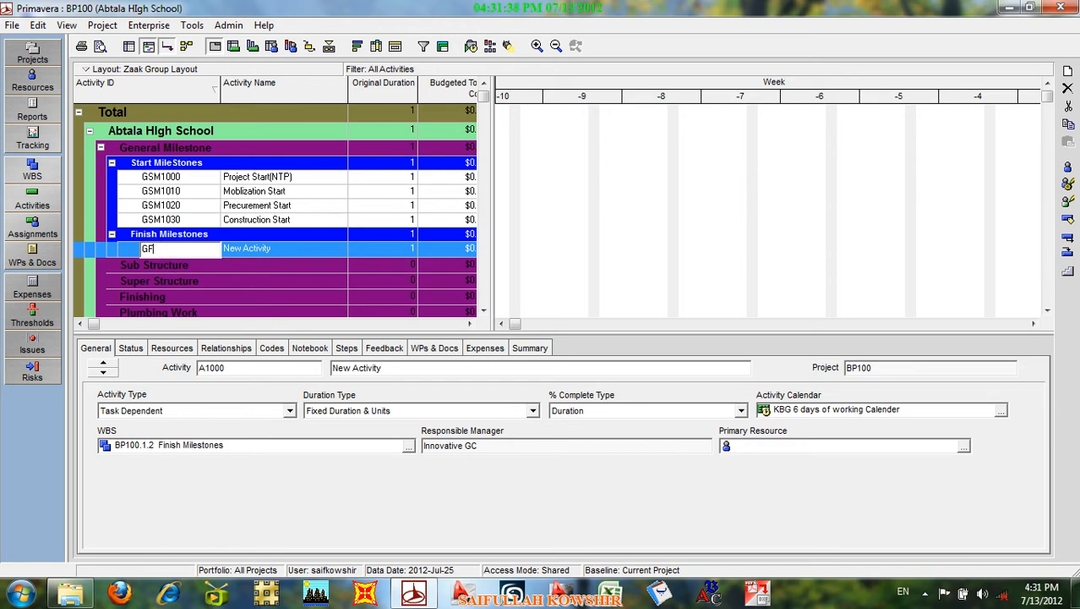
type("M1000")
Name the GFM1000 activity "Moblization Completion".
left_click(279, 250)
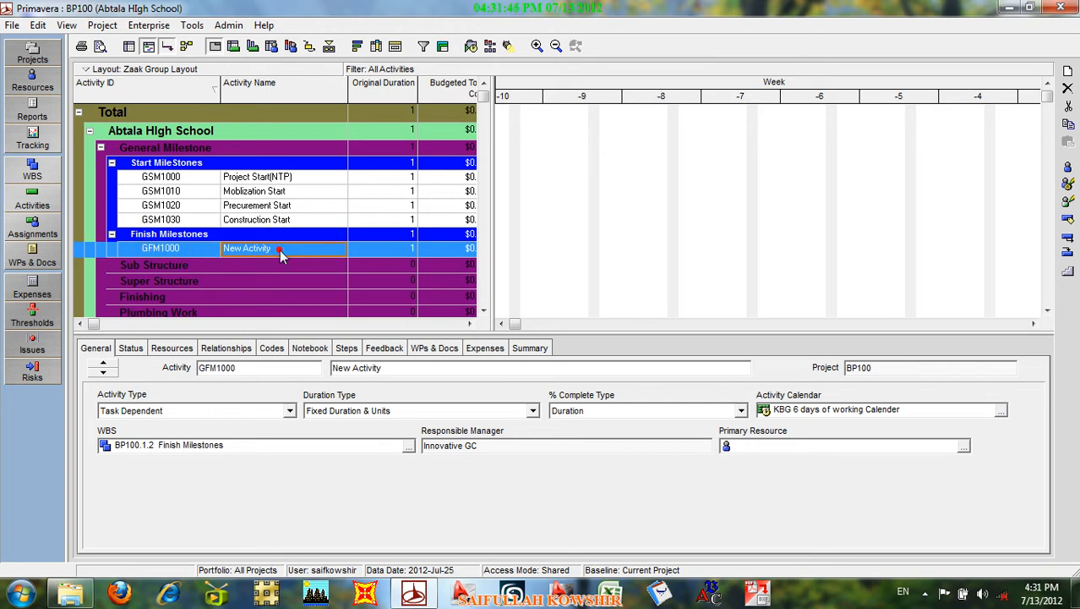
left_click(297, 248)
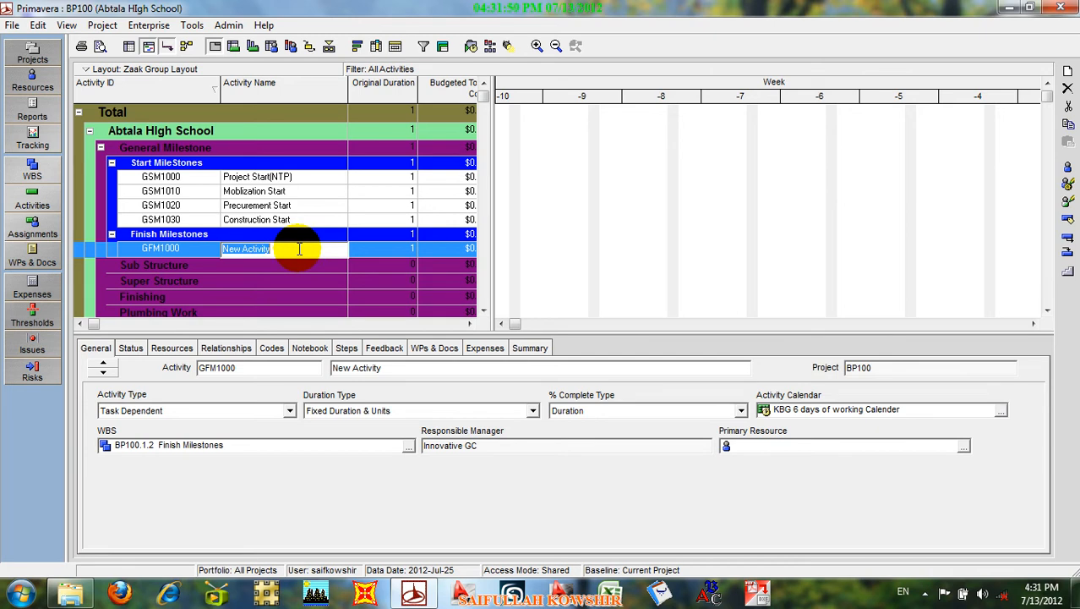
type("MO")
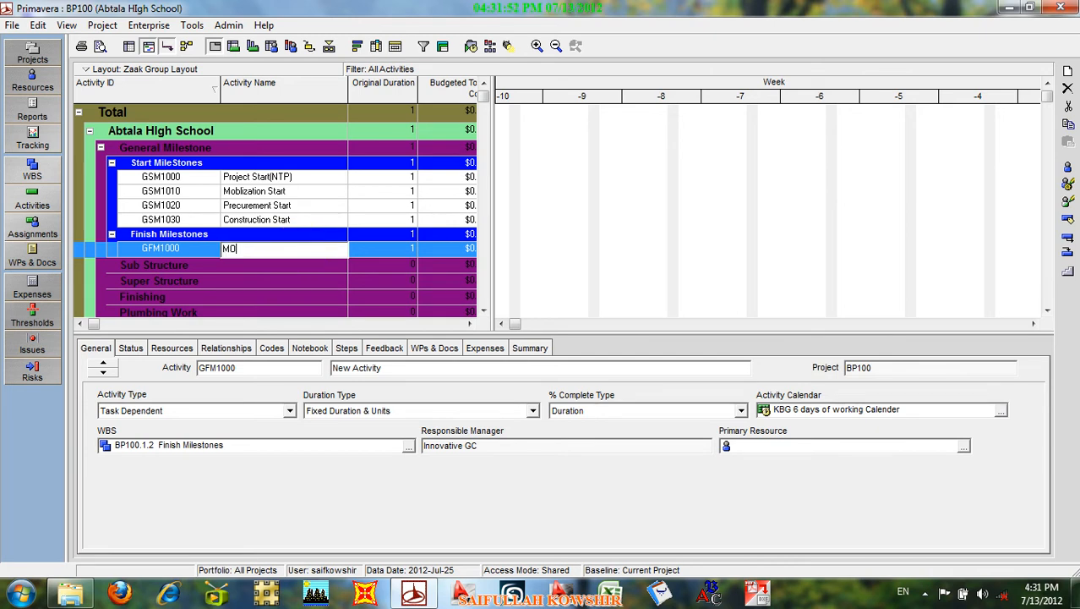
type("oblization Completion")
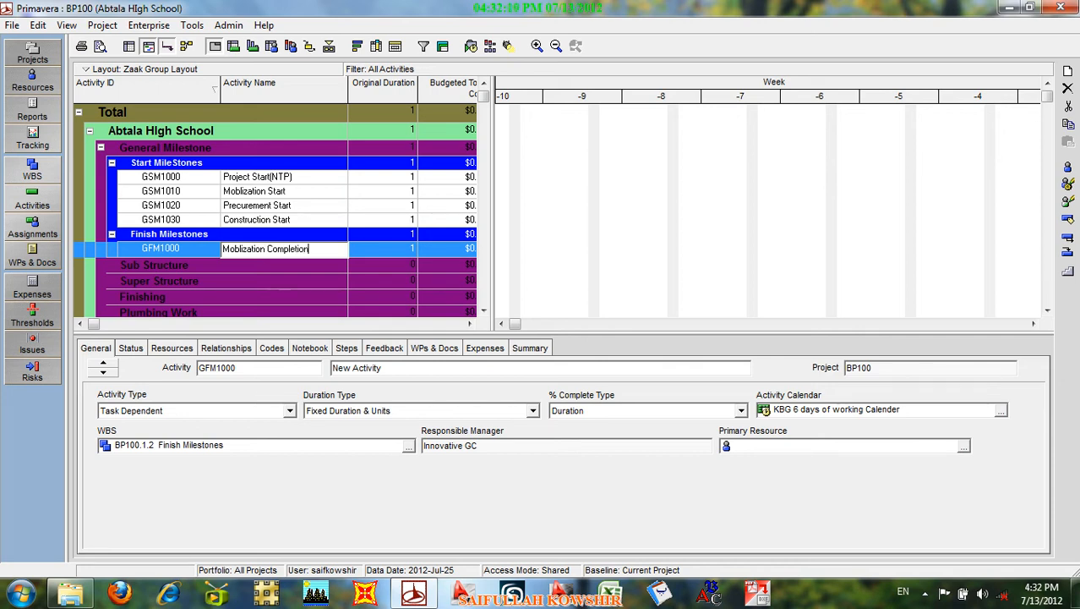
left_click(205, 248)
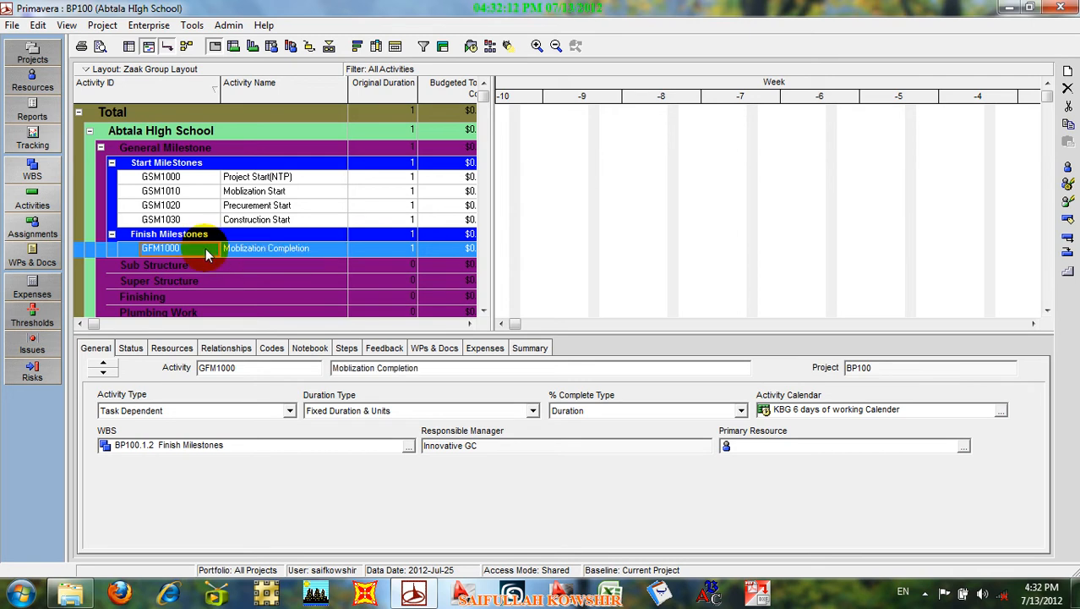
Add another activity from the GFM1000 row under Finish Milestones and name it "Construction Completion".
right_click(205, 249)
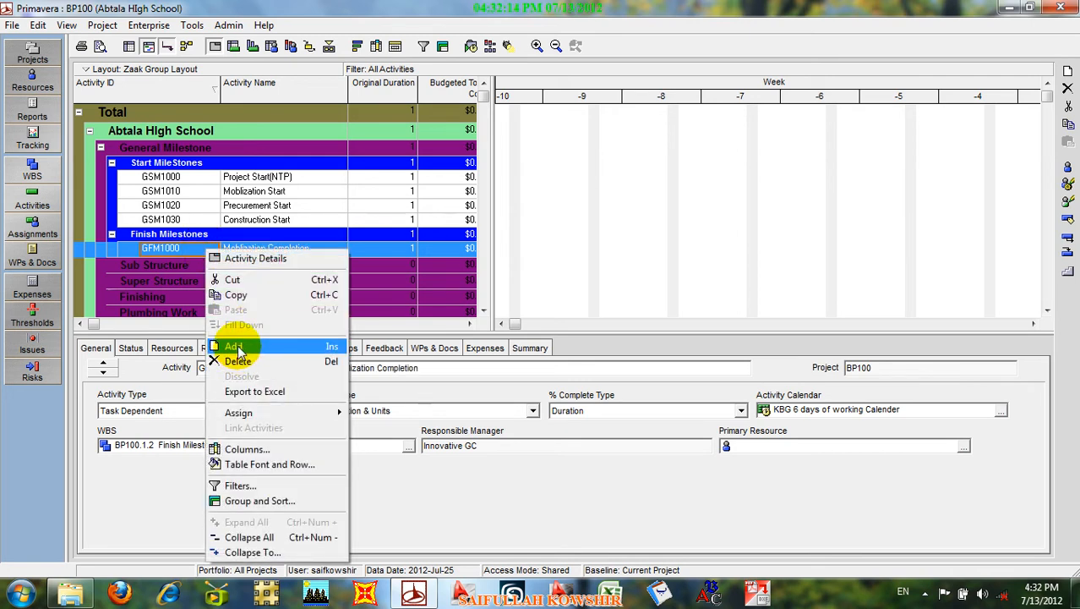
left_click(239, 352)
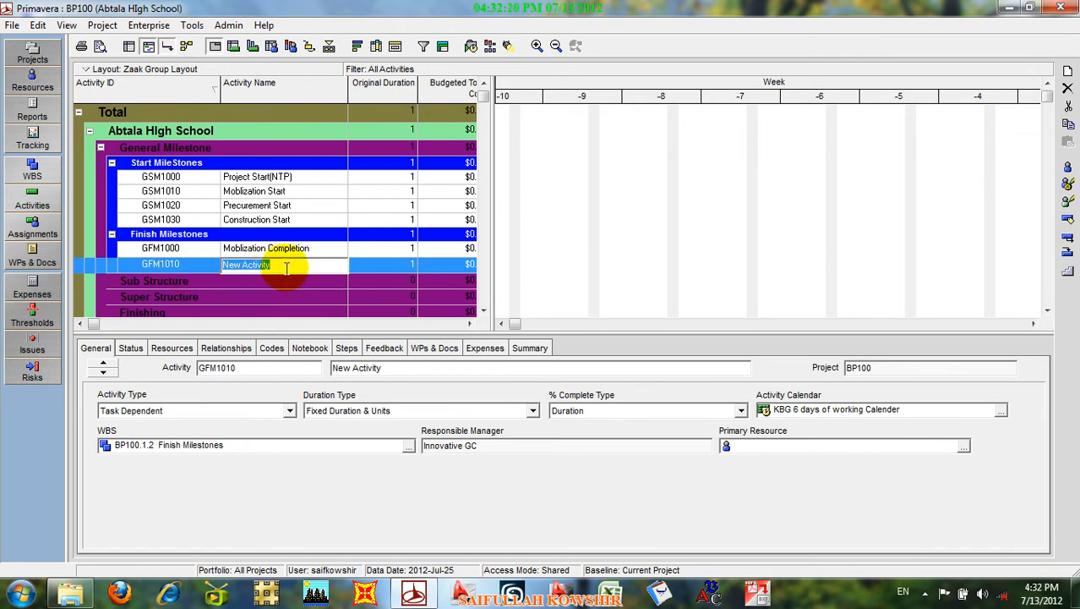
type("C")
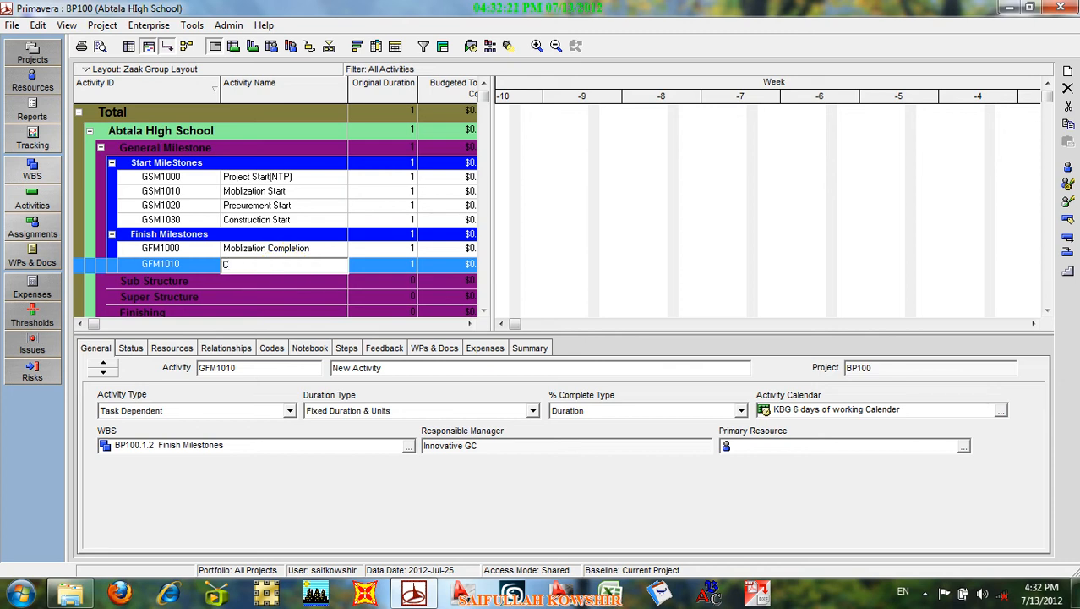
type("onstruction Completion")
left_click(361, 267)
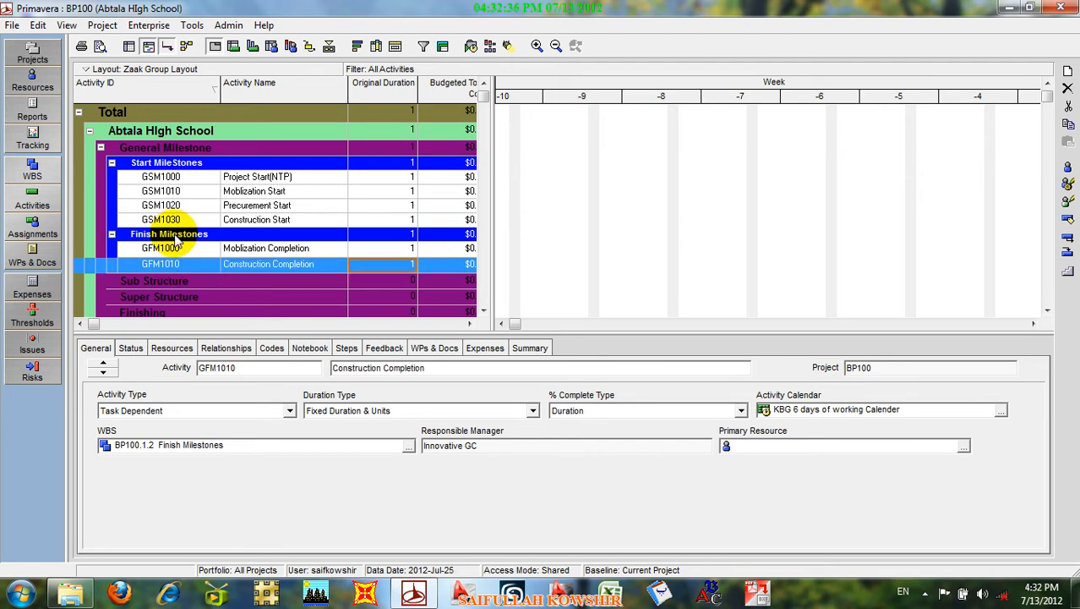
Add a new activity directly from the Finish Milestones band and enter GF as the beginning of its Activity ID.
left_click(176, 237)
right_click(175, 237)
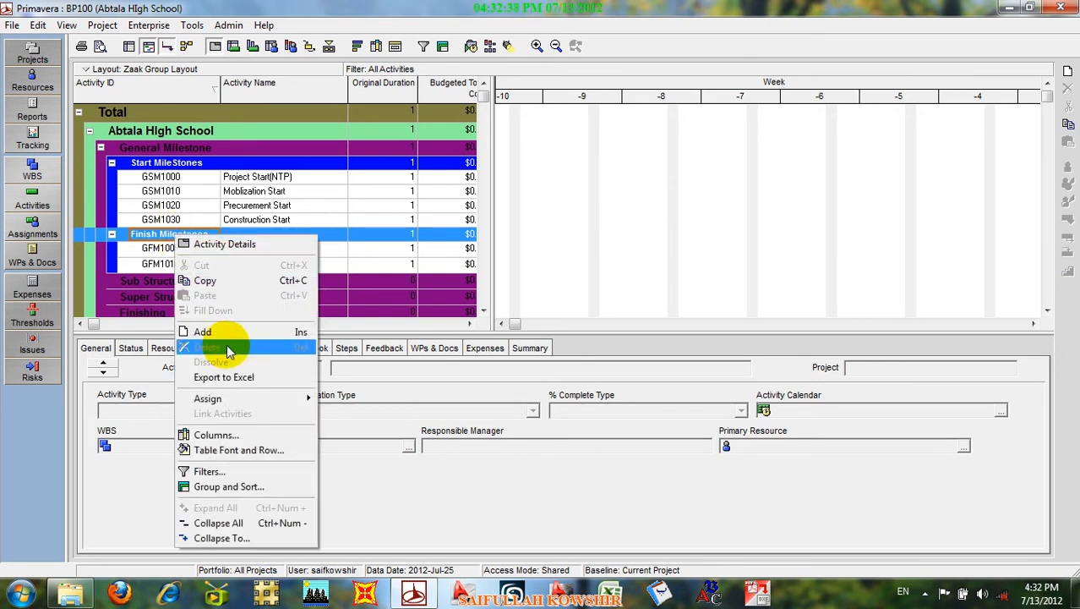
left_click(221, 336)
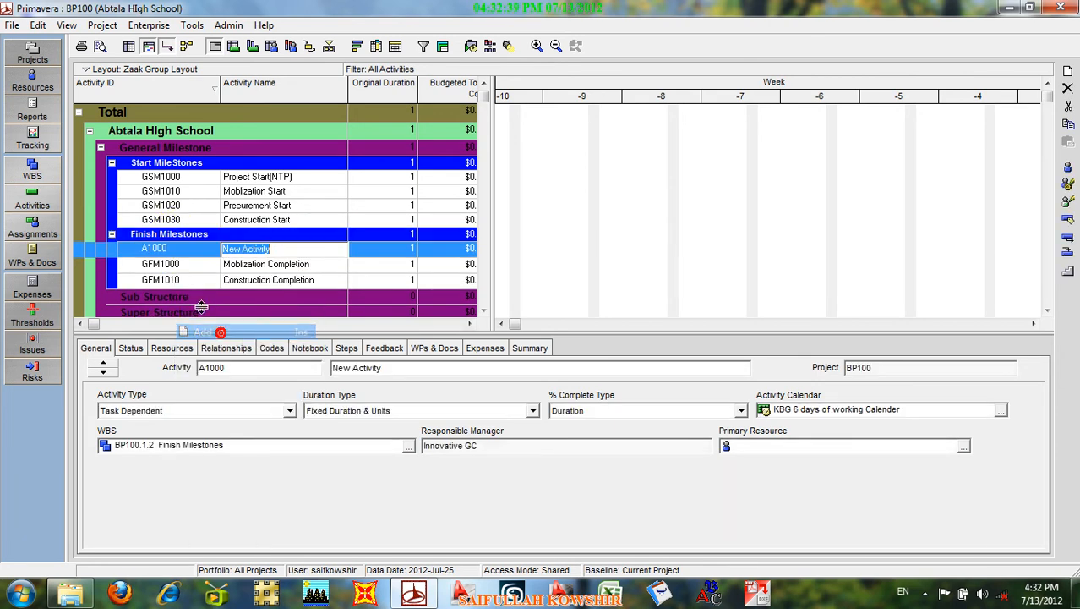
left_click(184, 249)
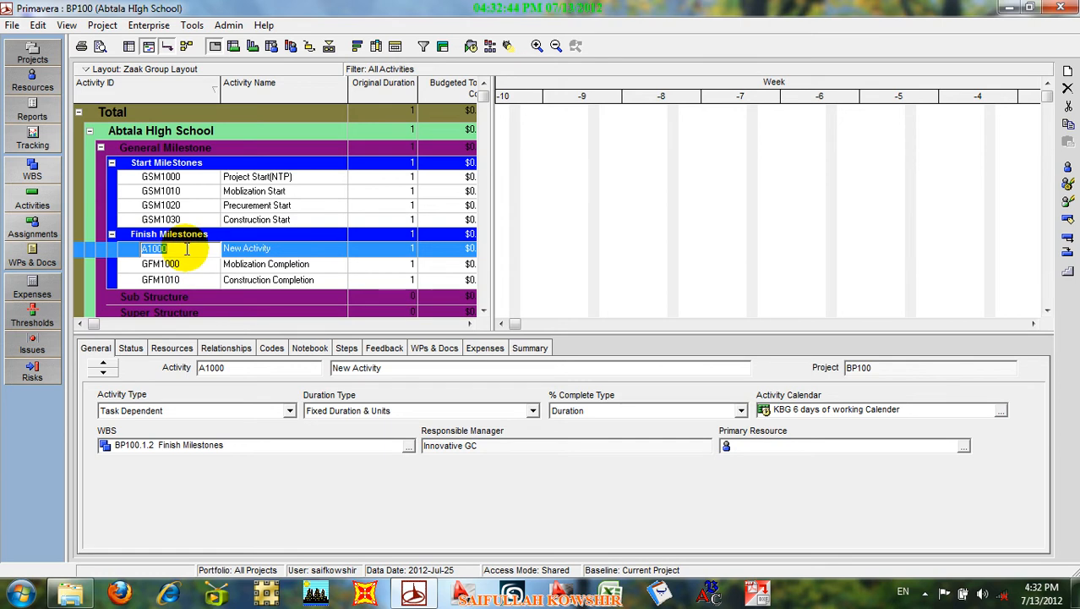
type("G")
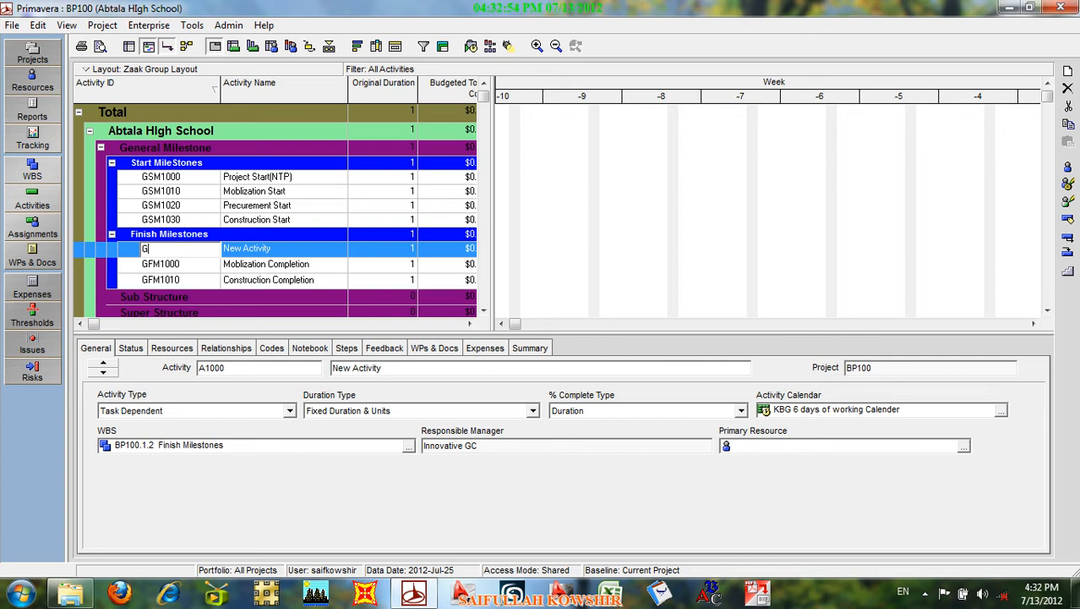
type("F")
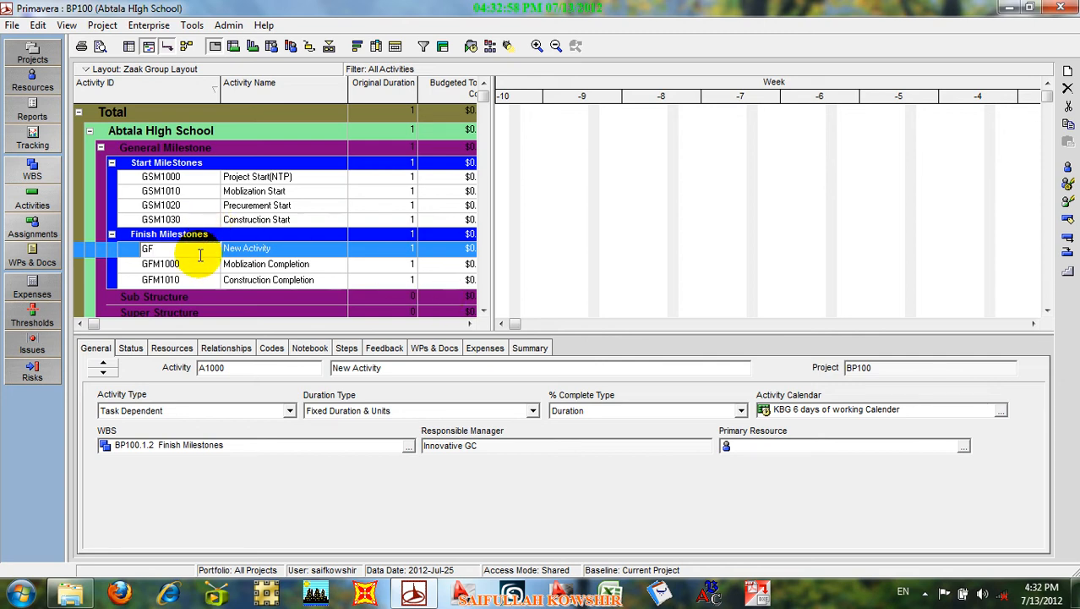
left_click(926, 593)
left_click(922, 517)
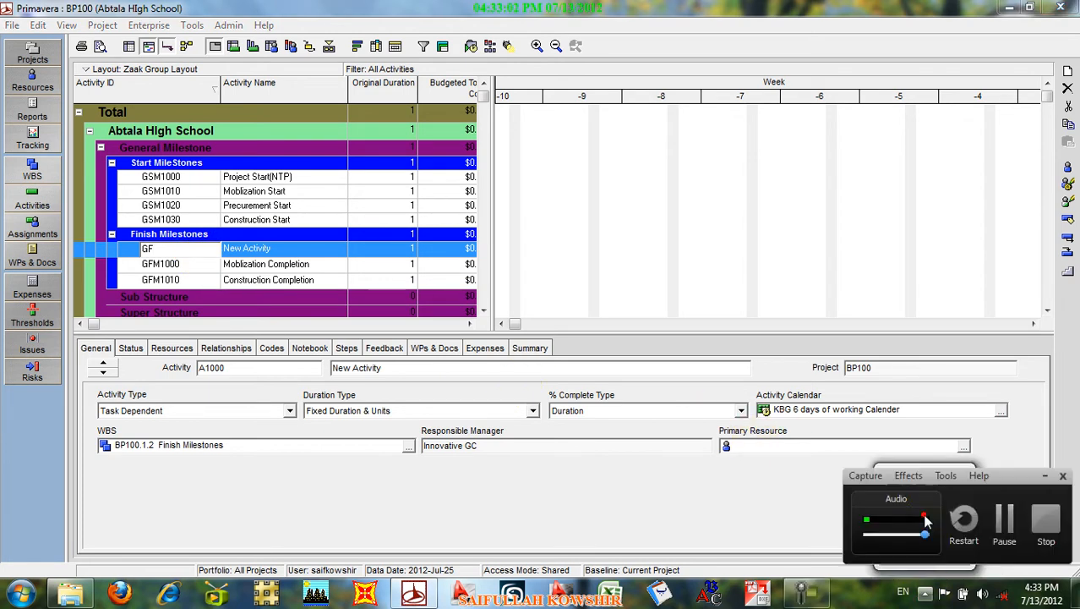
left_click(1007, 524)
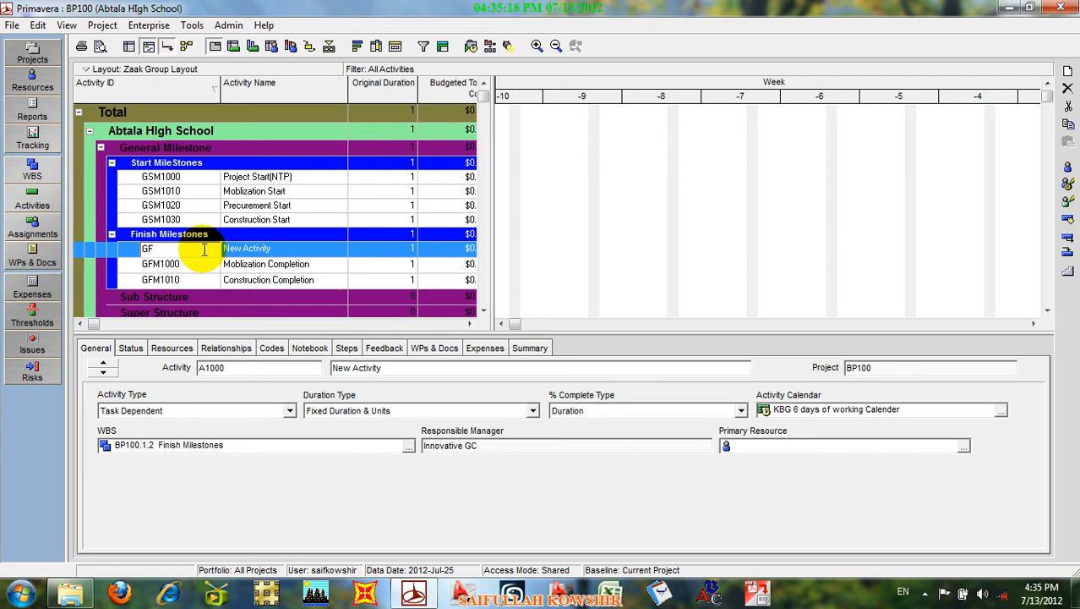
Complete the new finish milestone's Activity ID as GFM1020 and name the activity "Final Inspection for Punch List".
type("M")
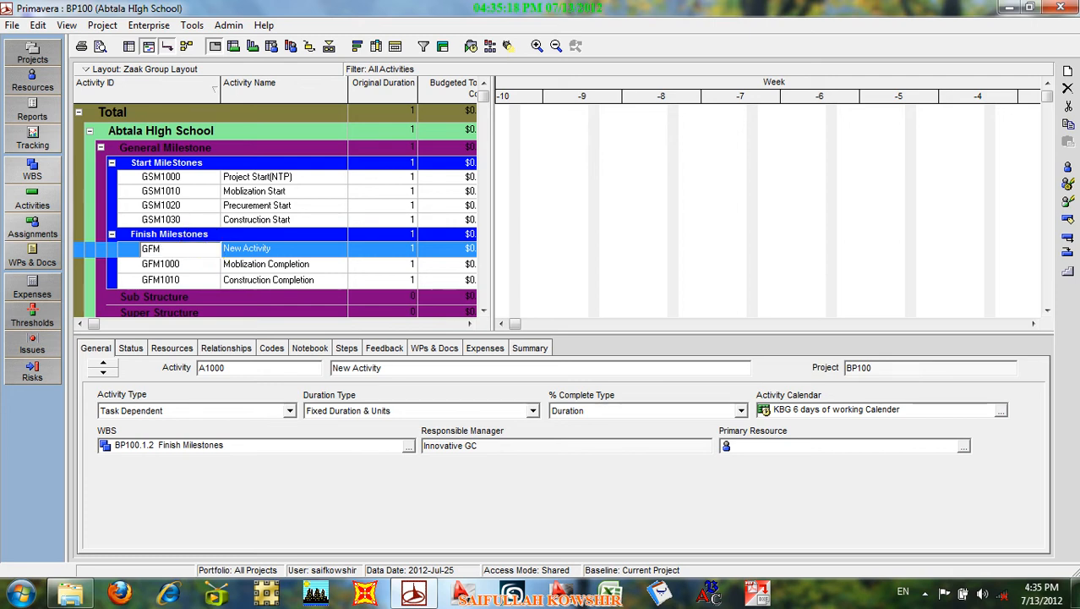
type("1020")
left_click(303, 257)
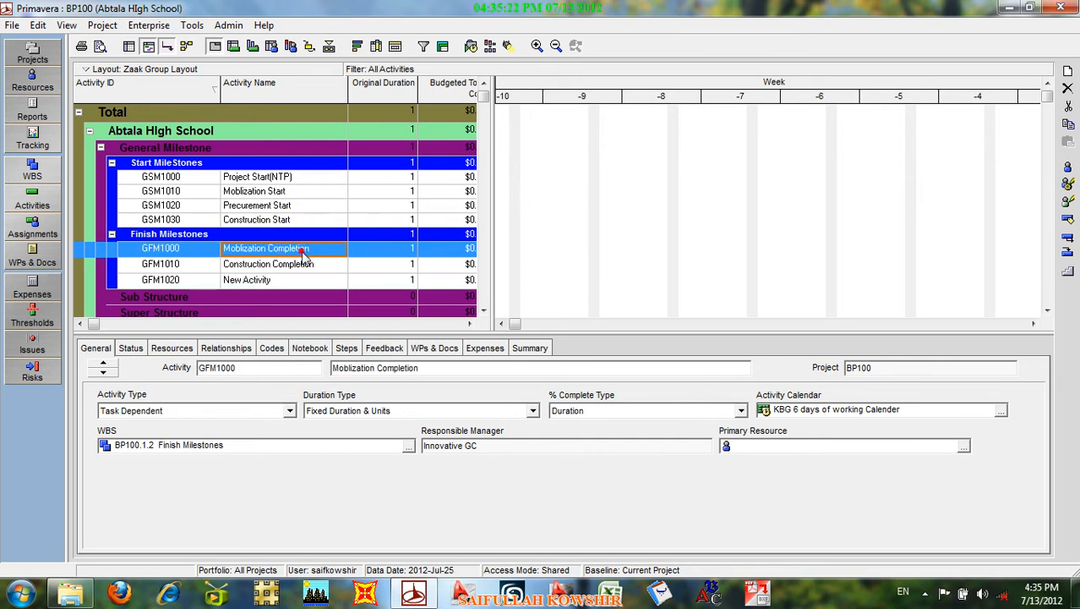
left_click(286, 282)
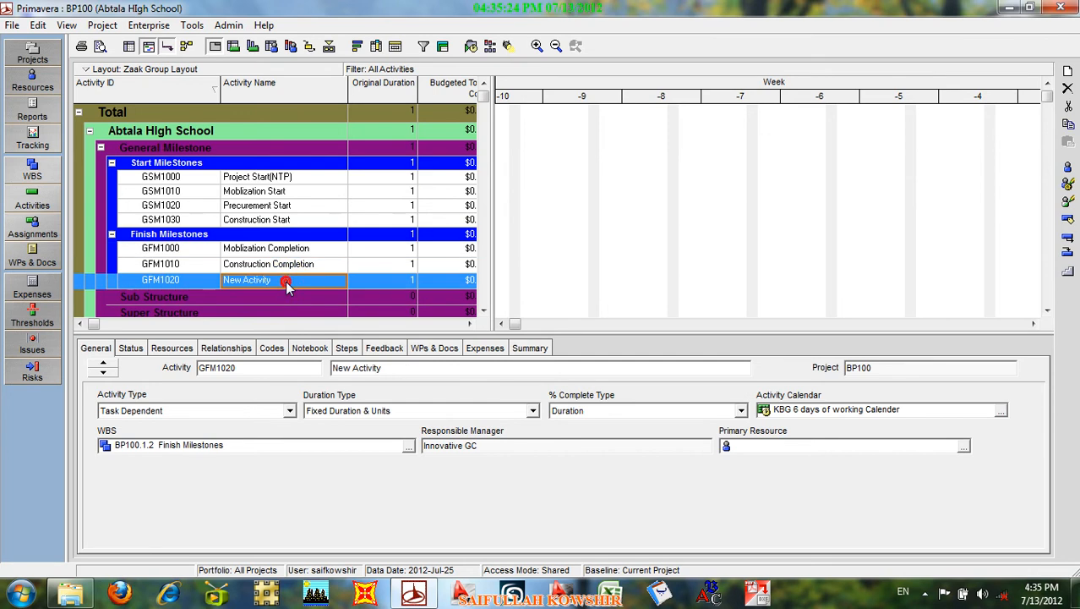
left_click(286, 282)
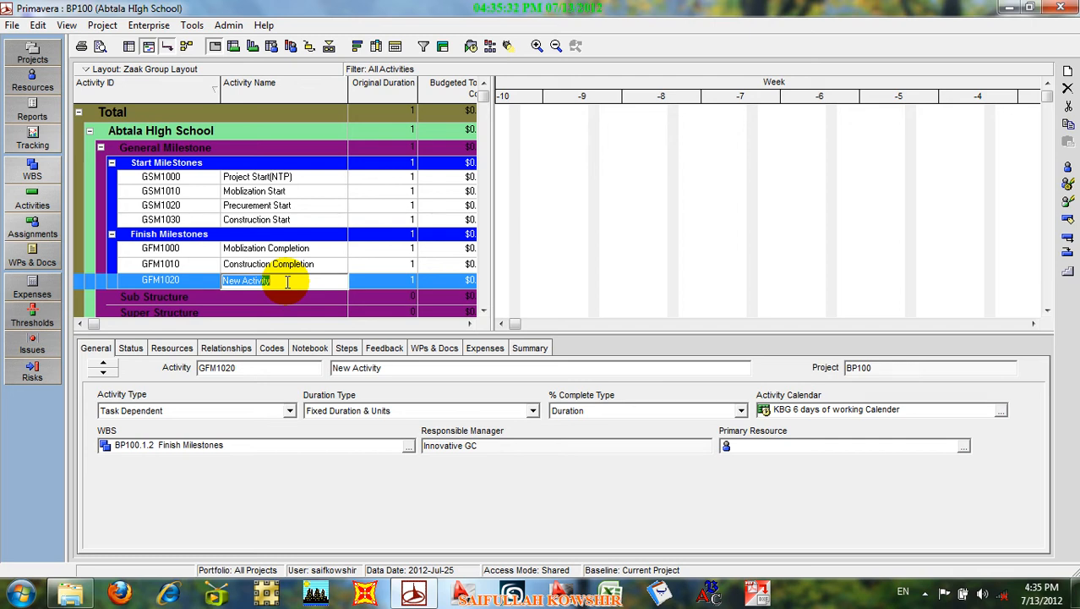
type("Final Ins")
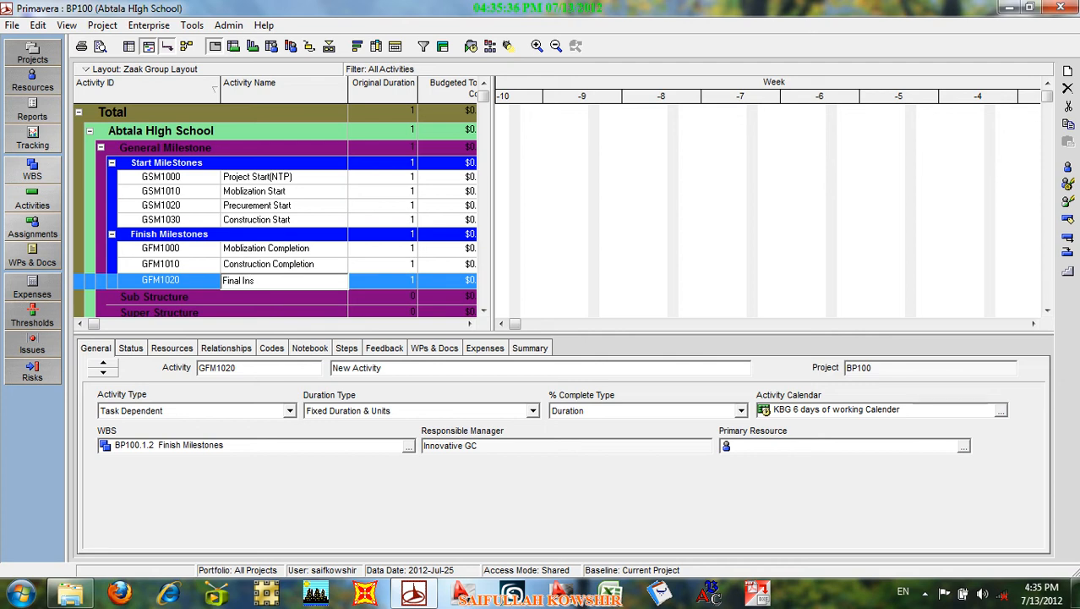
type("pection for Punch List")
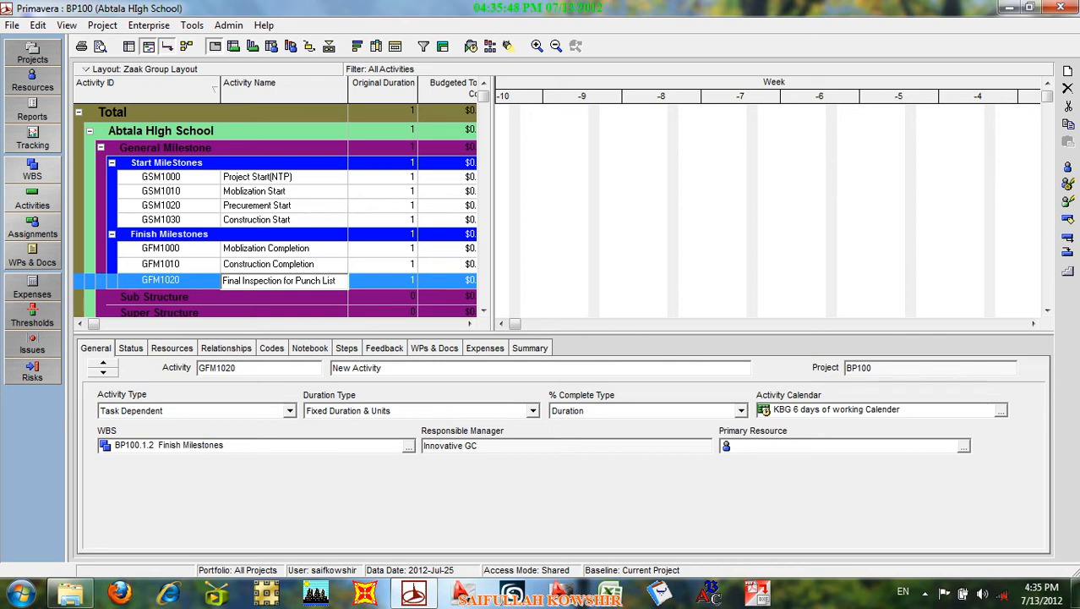
Add another activity from the GFM1020 row under Finish Milestones and name it "Project Completion".
left_click(205, 284)
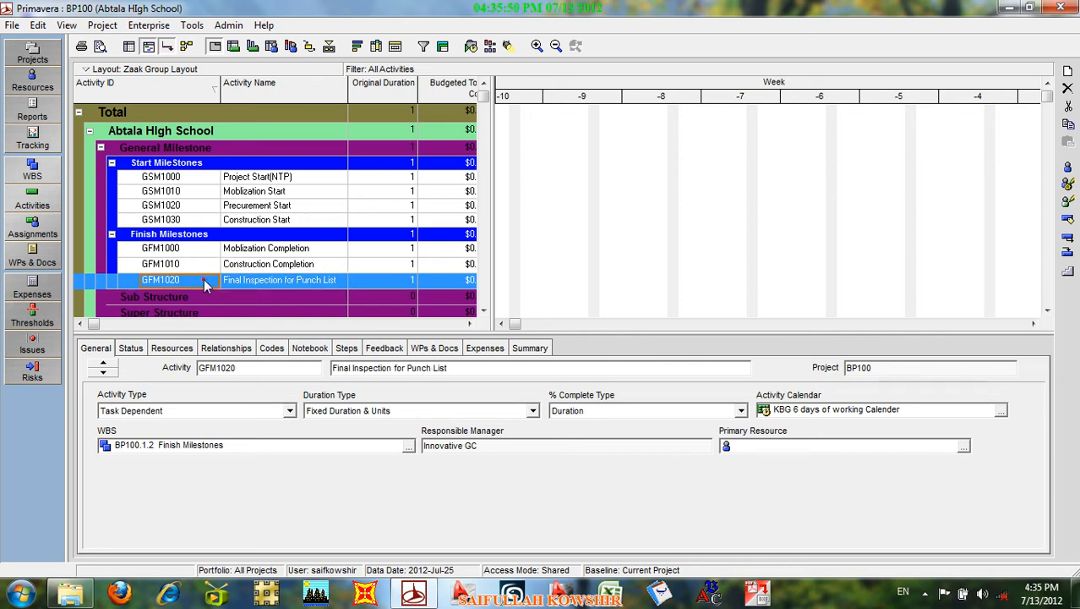
right_click(202, 280)
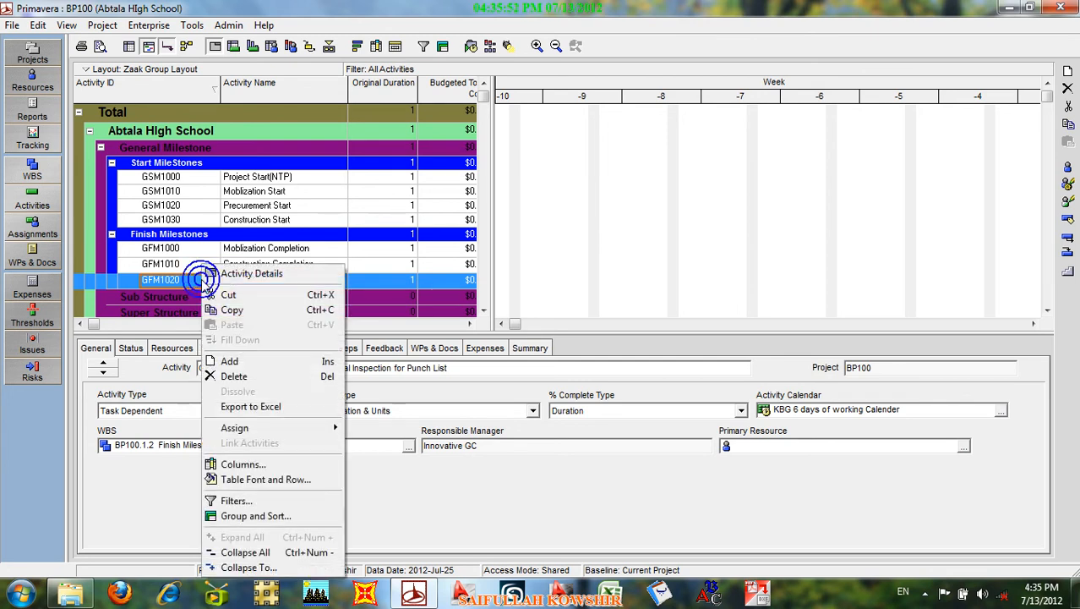
left_click(232, 361)
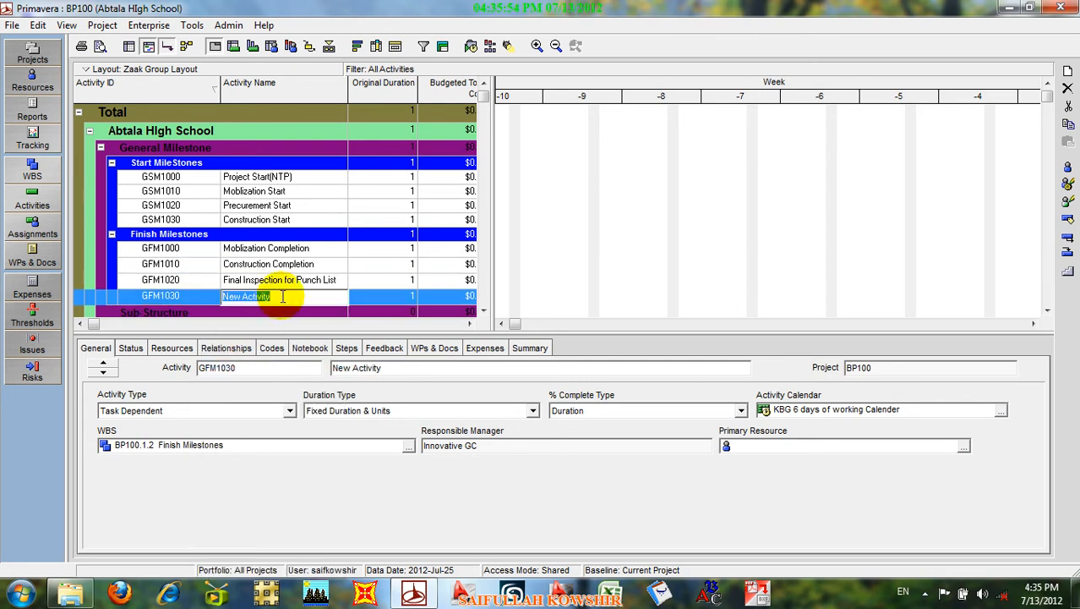
type("Ploje")
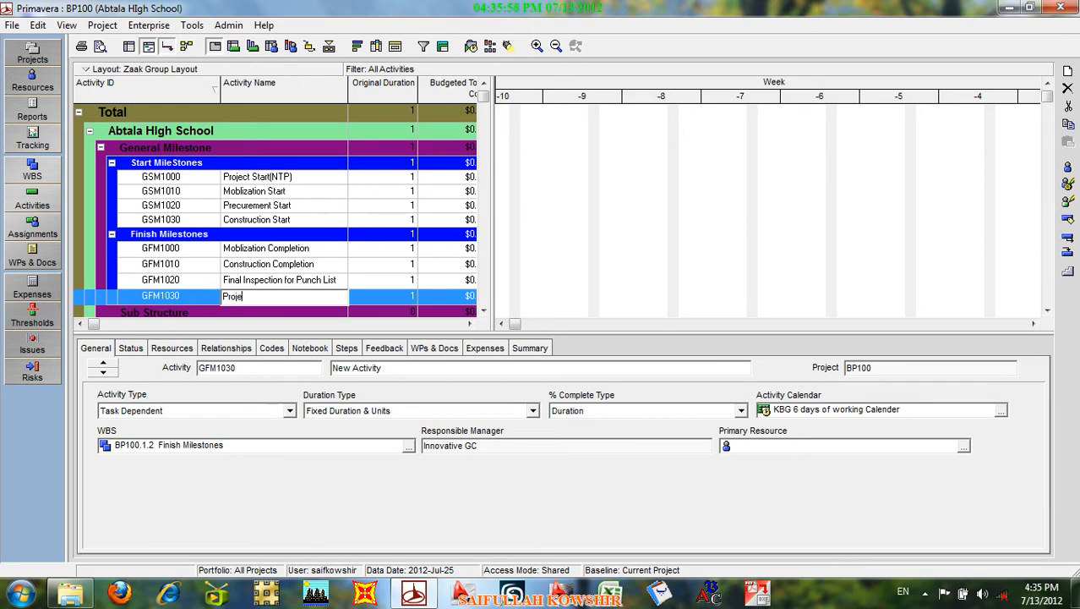
type("ct Completion")
left_click(357, 297)
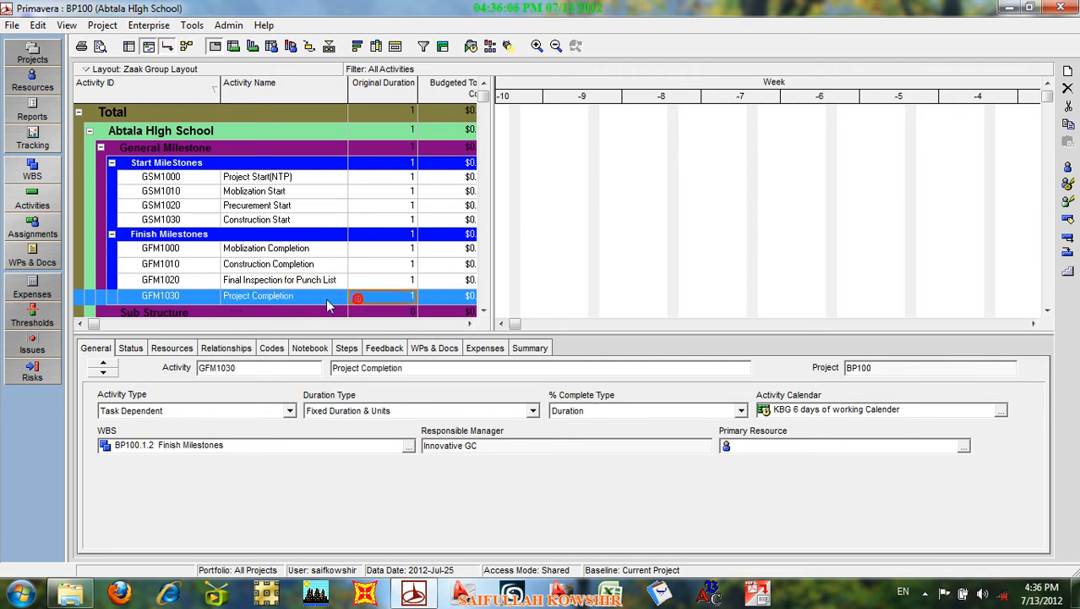
left_click(319, 297)
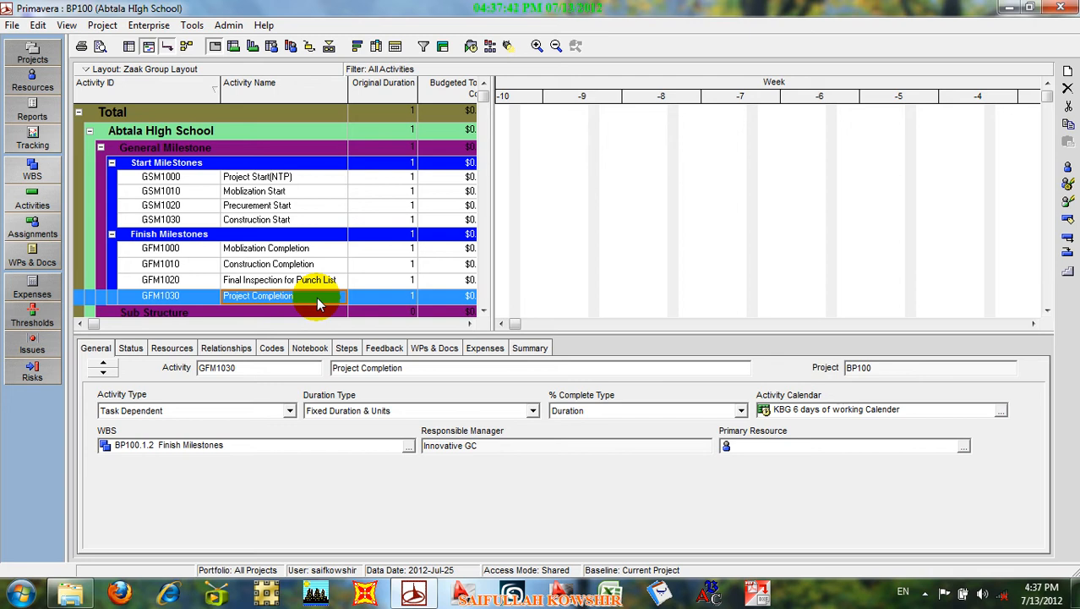
Review the WBS bands below Finish Milestones, from Sub Structure to Mechanical Work, and return to the start of the activity table.
left_click(485, 313)
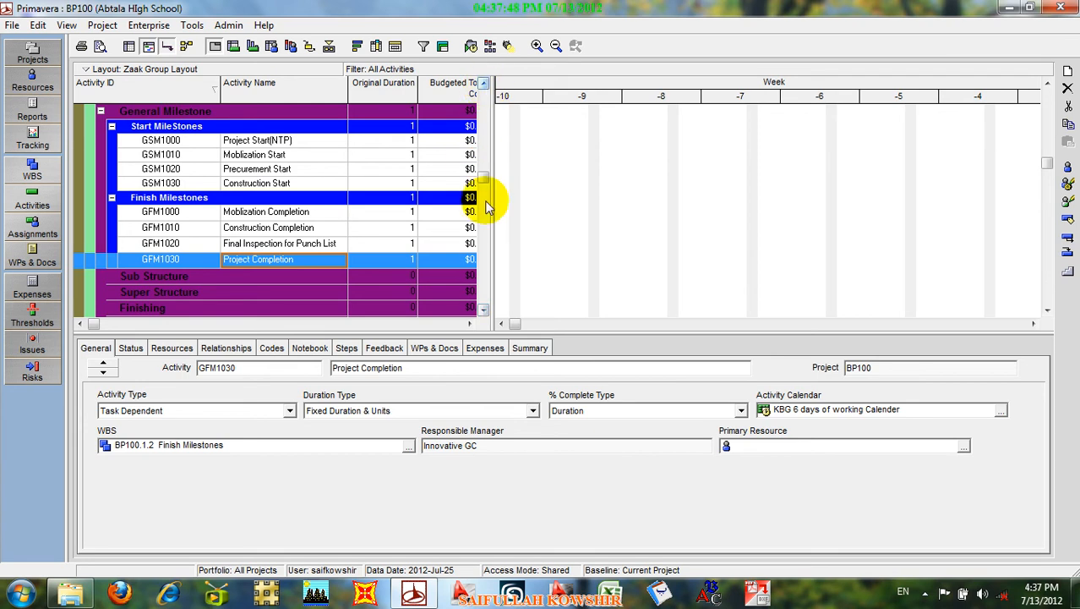
left_click(484, 312)
left_click(484, 312)
left_click(484, 312)
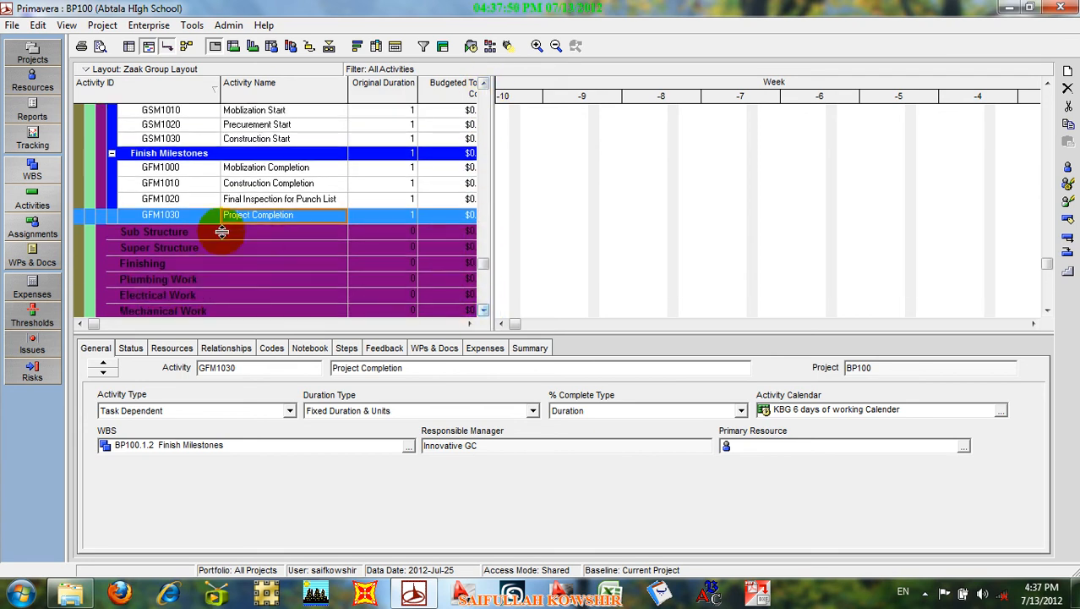
left_click(207, 234)
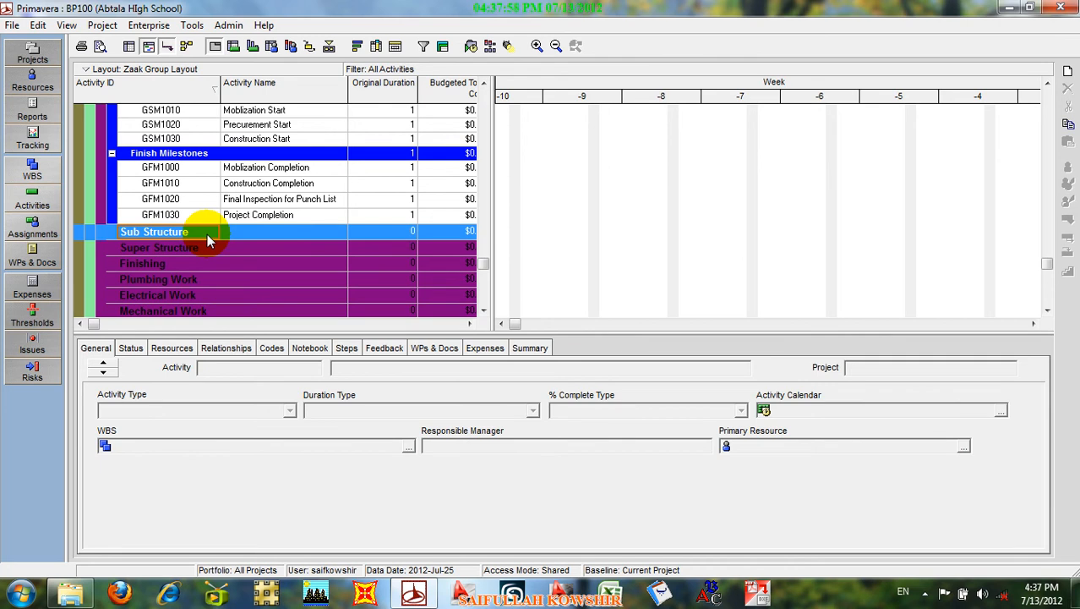
left_click(484, 83)
left_click(484, 82)
left_click(483, 82)
left_click(483, 82)
left_click(483, 82)
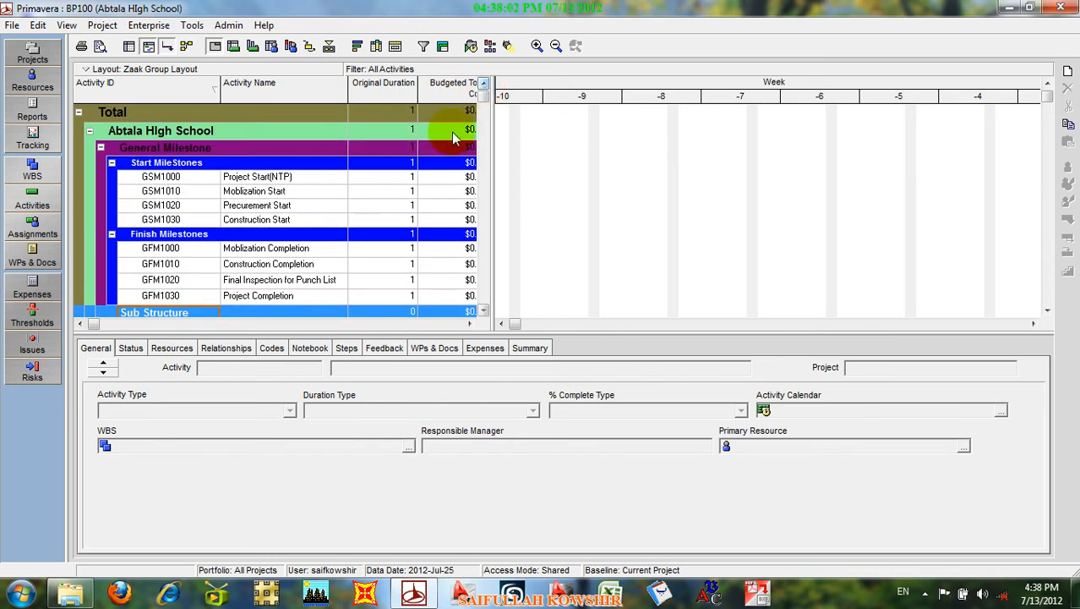
Set the Activity Type of Project Start(NTP) to Start Milestone and show its marker in the Gantt chart.
left_click(405, 179)
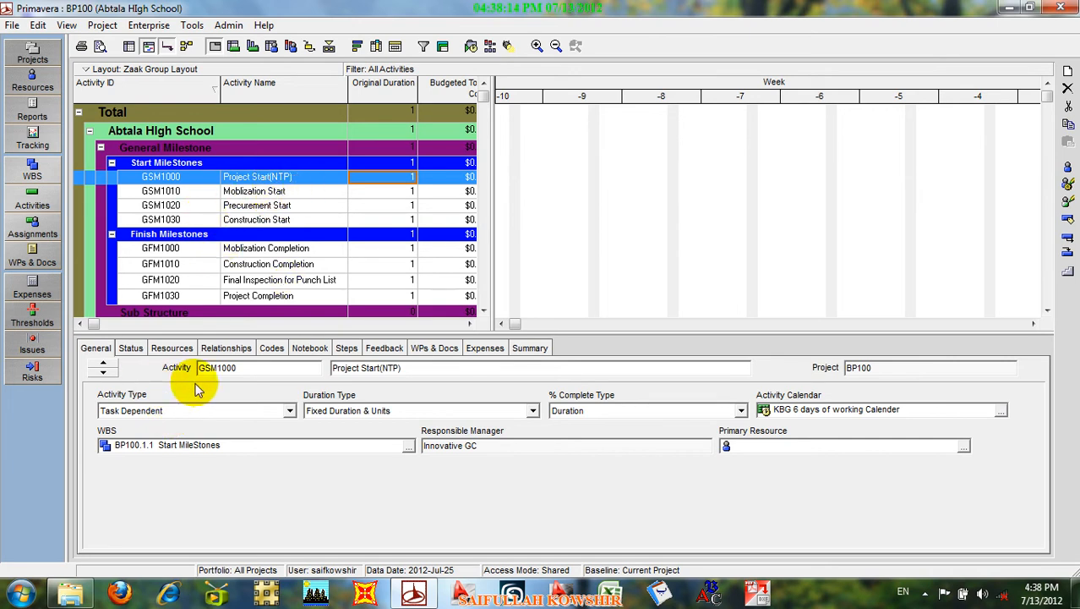
left_click(173, 412)
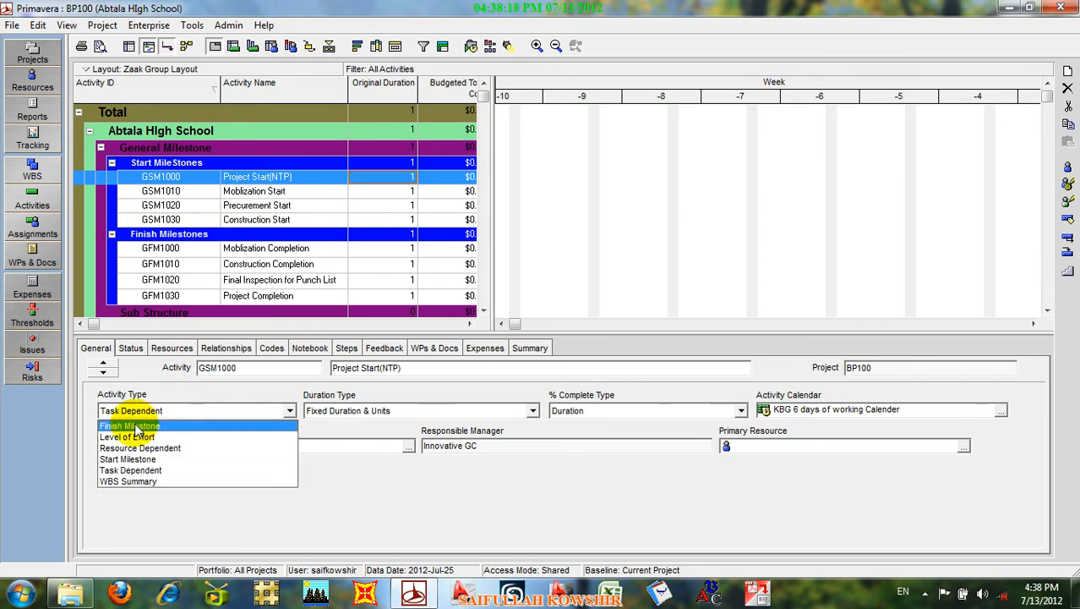
left_click(144, 460)
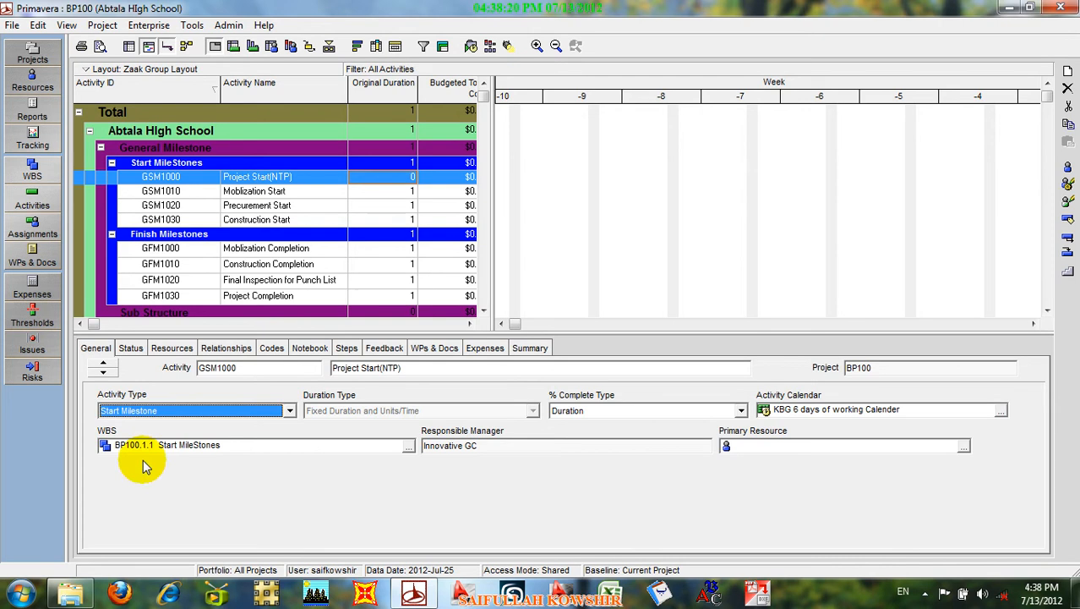
left_click(436, 176)
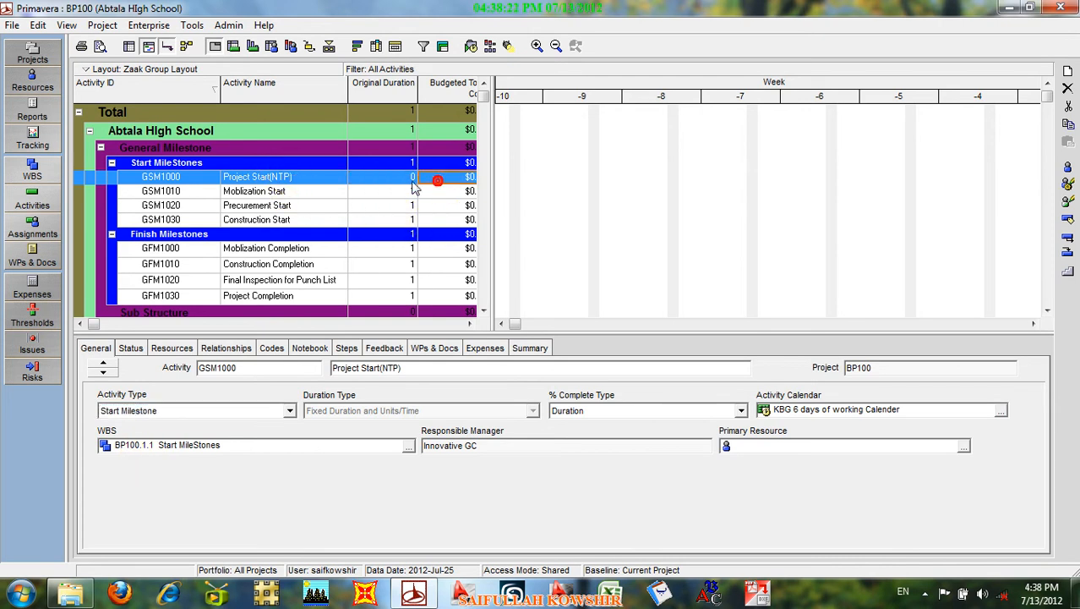
left_click(397, 178)
left_click(513, 324)
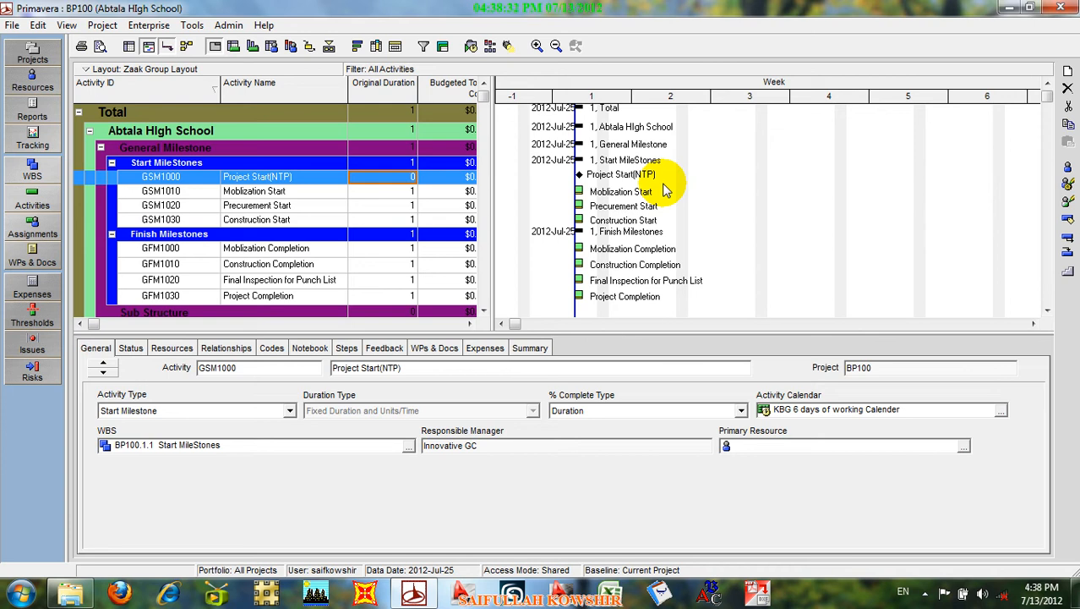
Add an activity under the Sub Structure WBS band and set its Activity ID to SS1000.
left_click(484, 311)
left_click(483, 311)
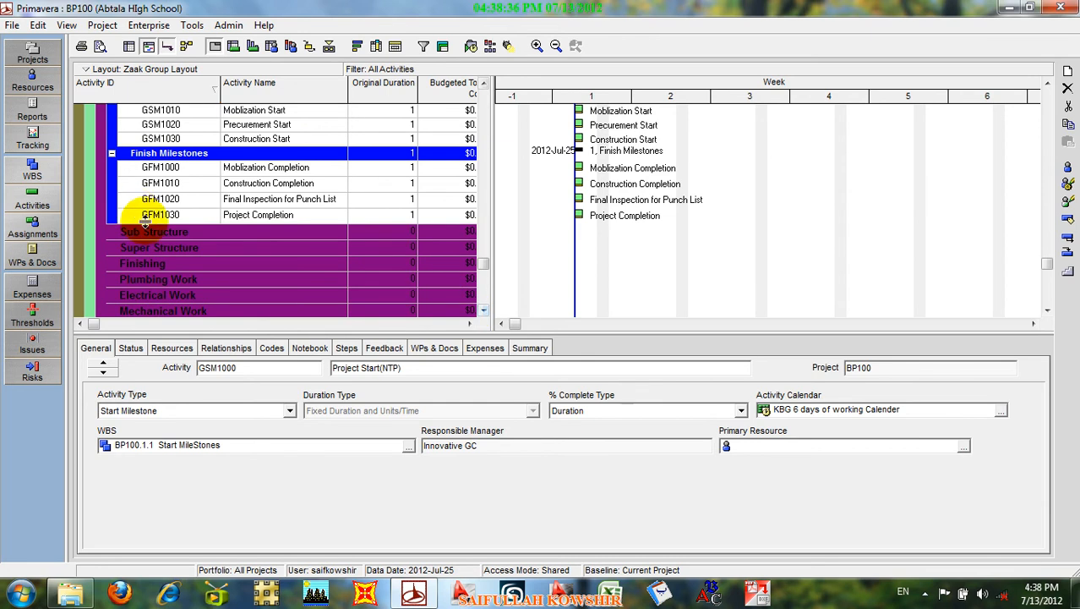
left_click(165, 232)
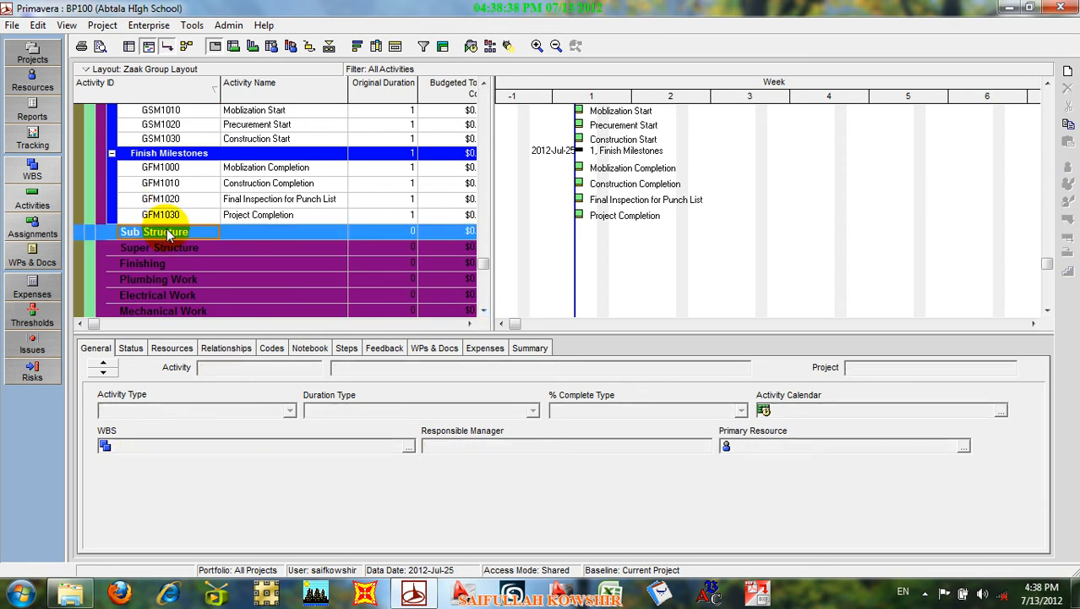
right_click(166, 233)
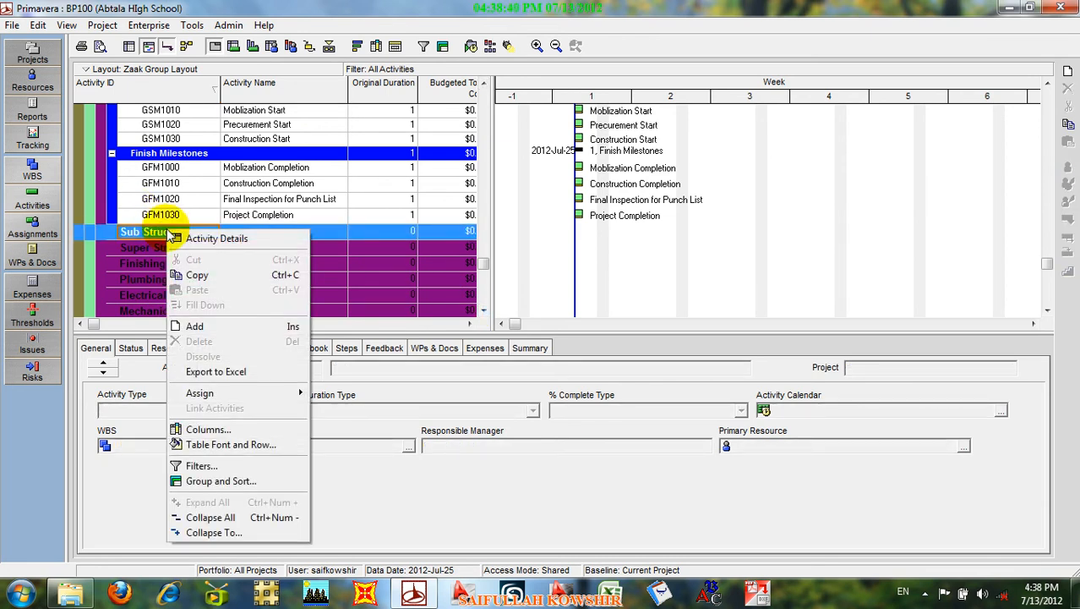
left_click(200, 328)
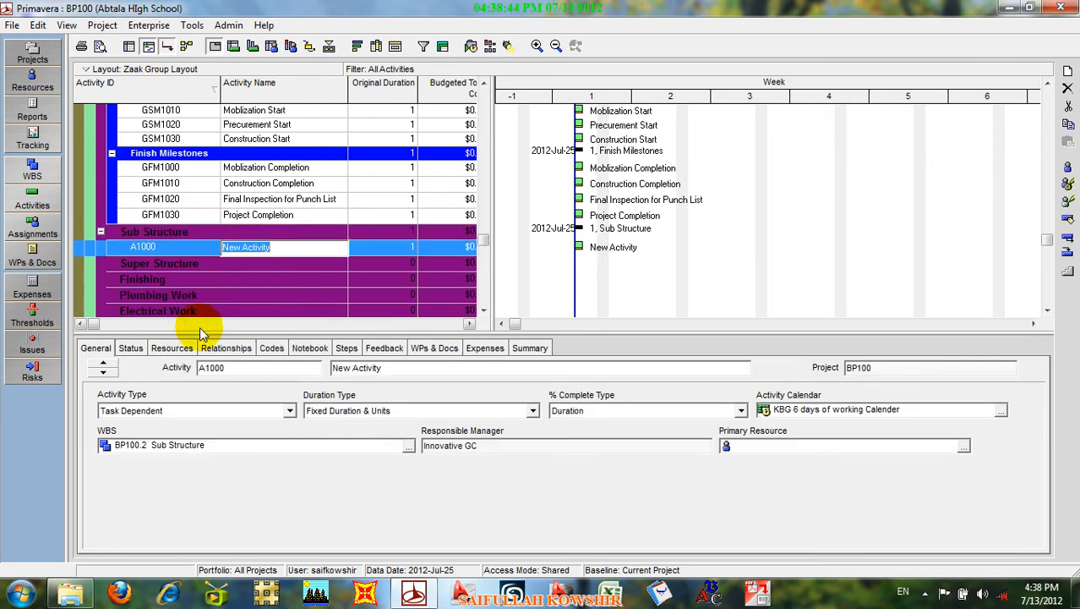
left_click(169, 246)
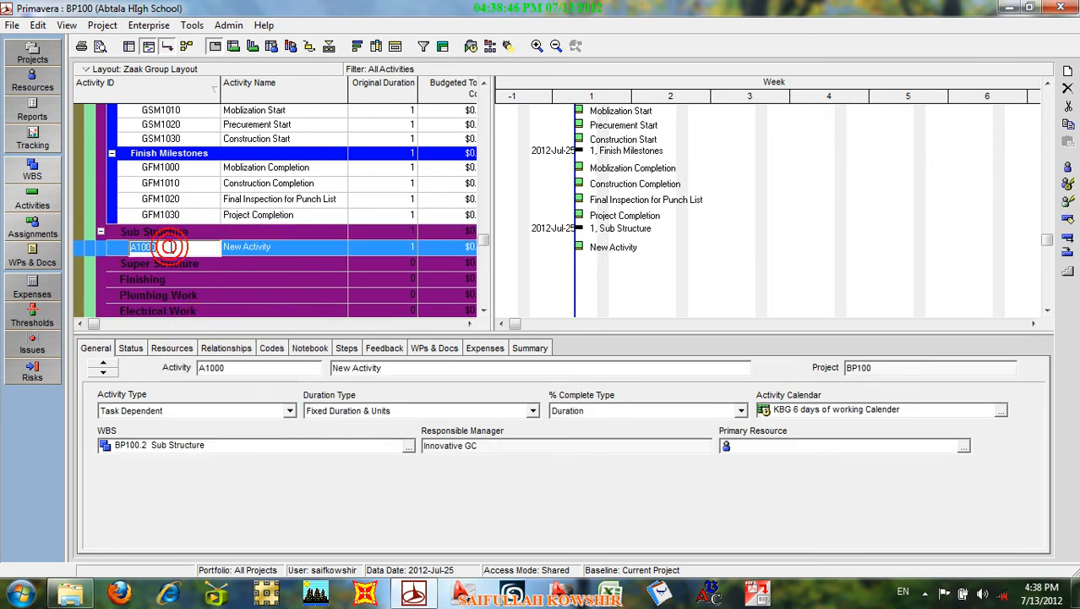
type("SS")
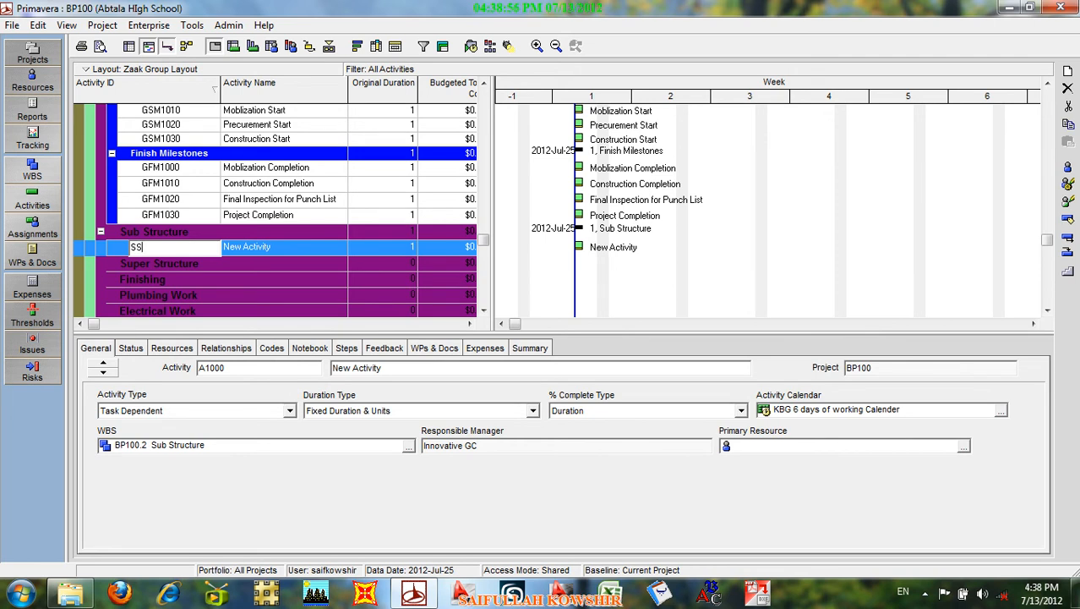
type("1000")
Name the SS1000 activity "Clearing/Layout".
left_click(265, 247)
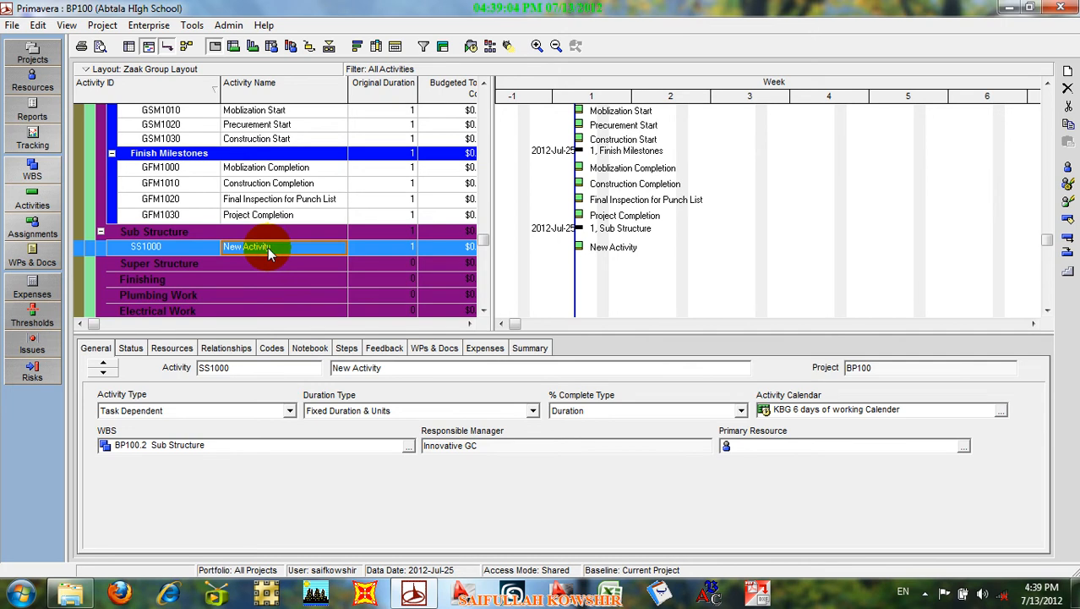
type("C")
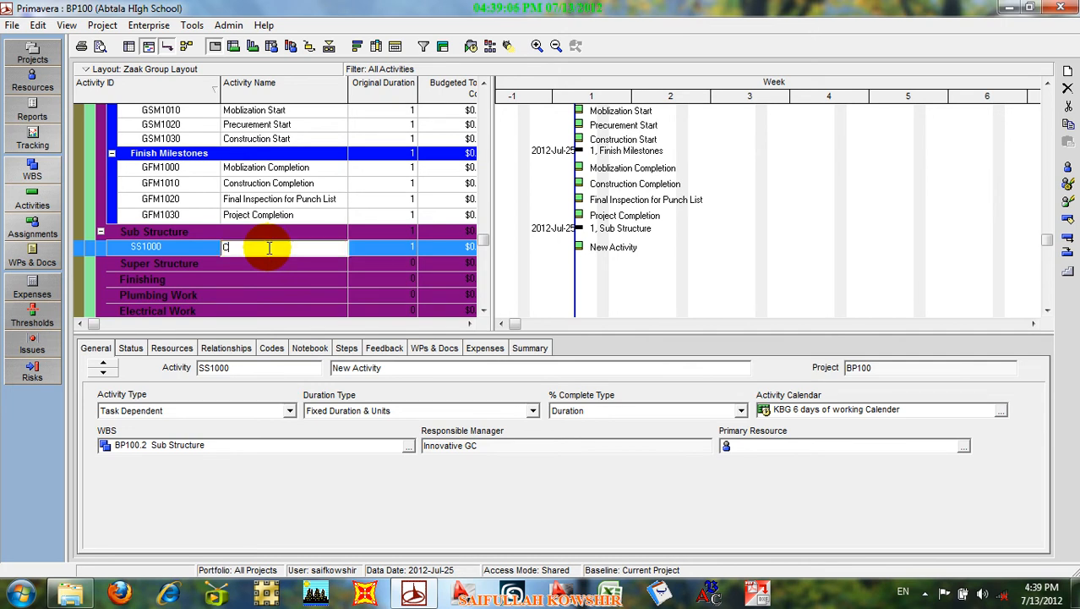
type("learing")
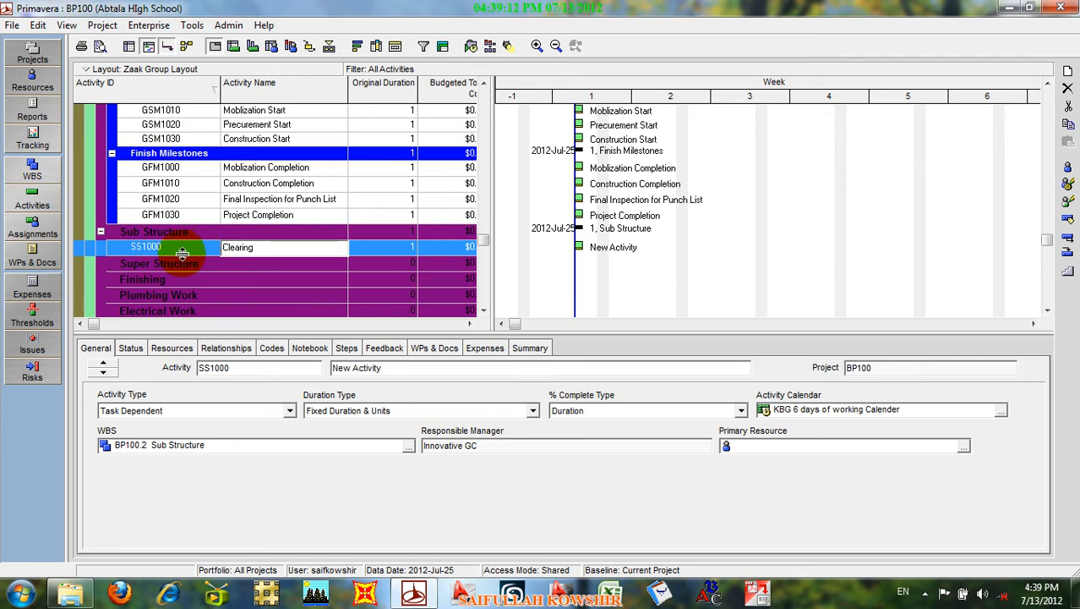
type("/Layout")
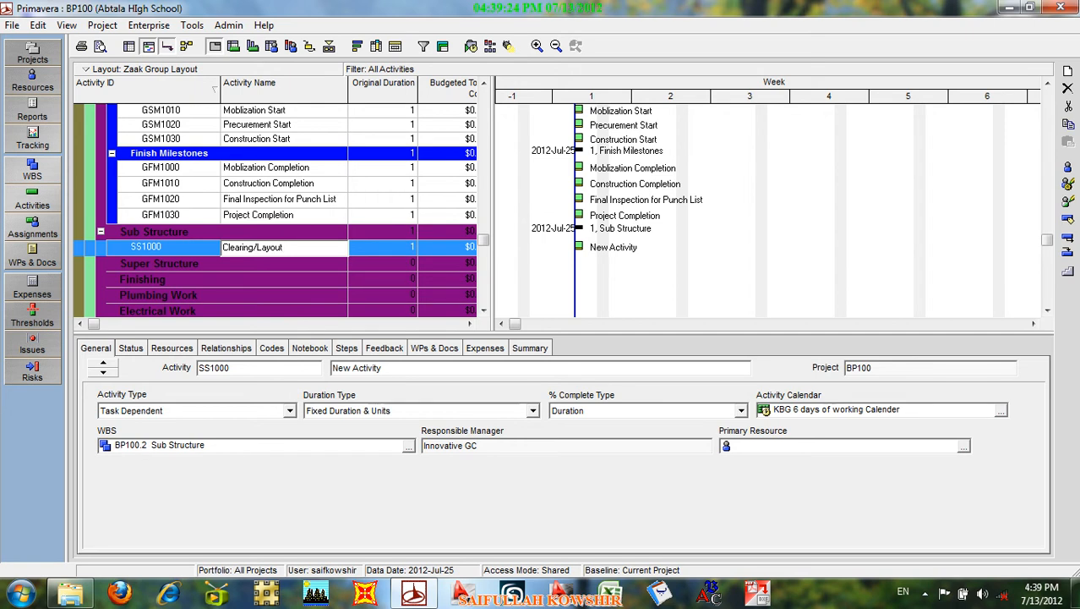
Add another activity from the SS1000 row under Sub Structure and name it "Excavation".
left_click(138, 247)
right_click(136, 245)
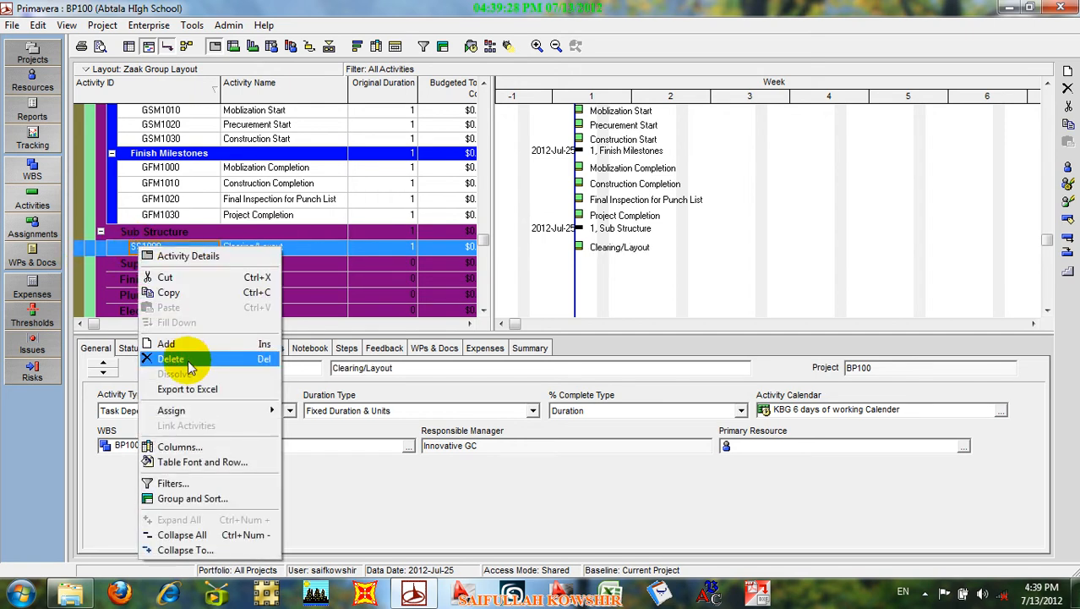
left_click(169, 343)
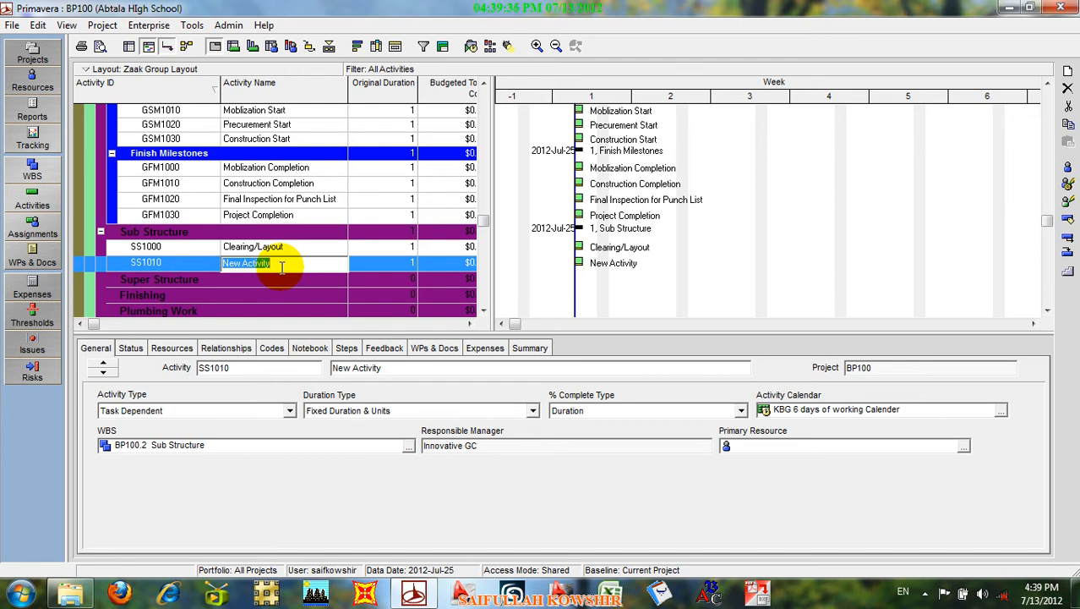
type("Excavation")
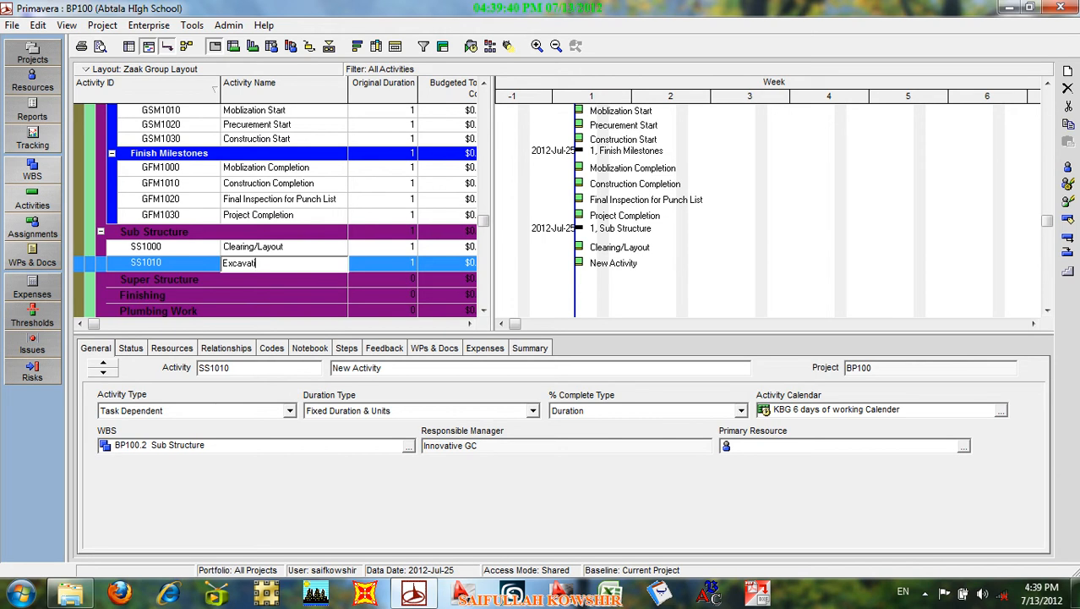
left_click(209, 264)
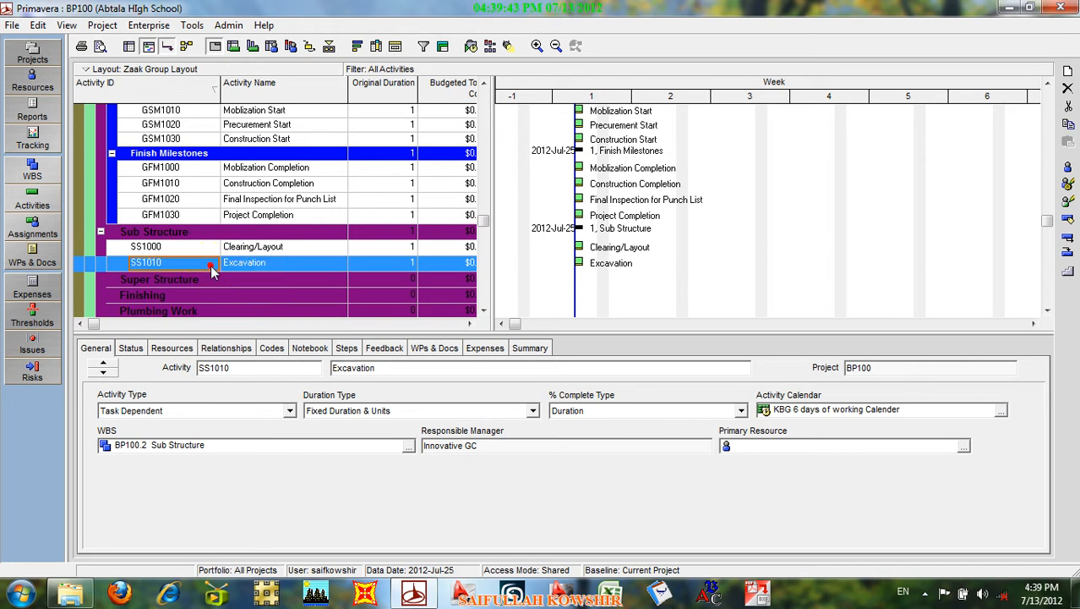
Switch to the file explorer and open 300 Student Classroom.pdf from Mazar e Sharif ANA Project > CADD Drawing > PDF's on drive D.
left_click(1009, 7)
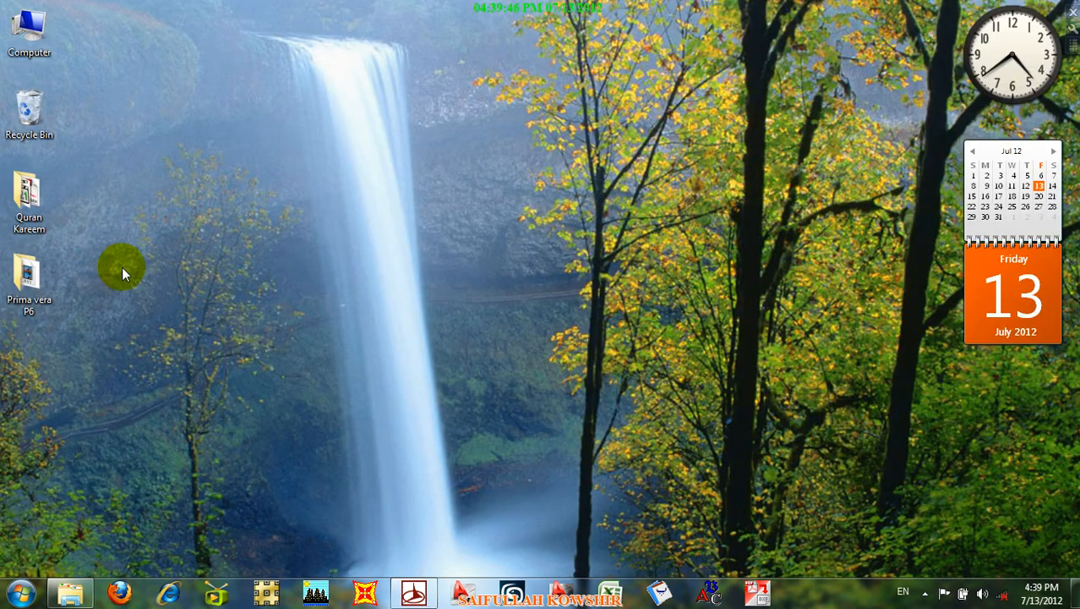
double_click(33, 29)
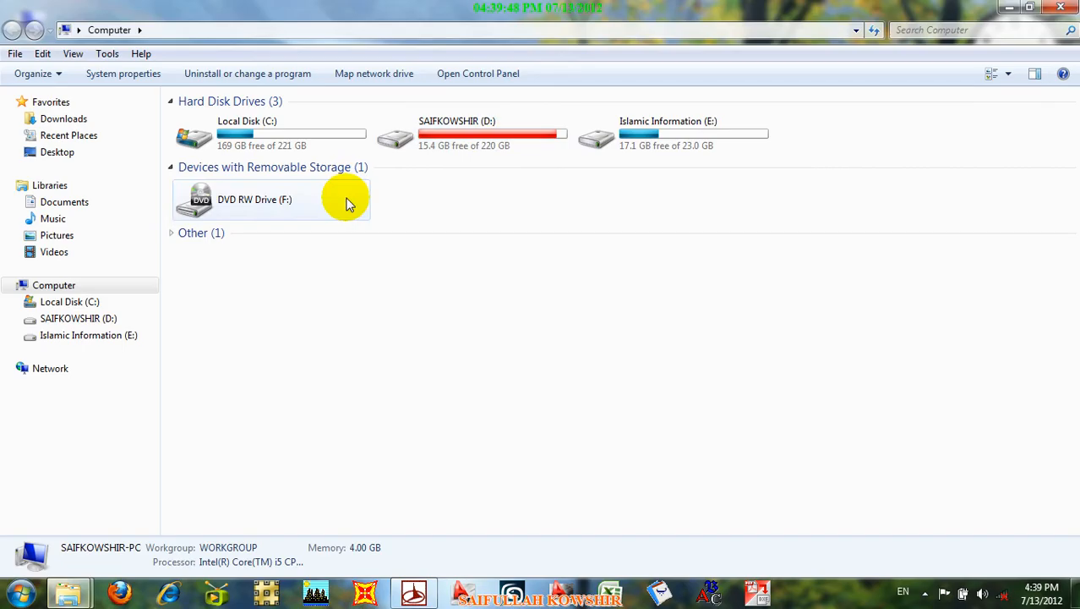
double_click(495, 137)
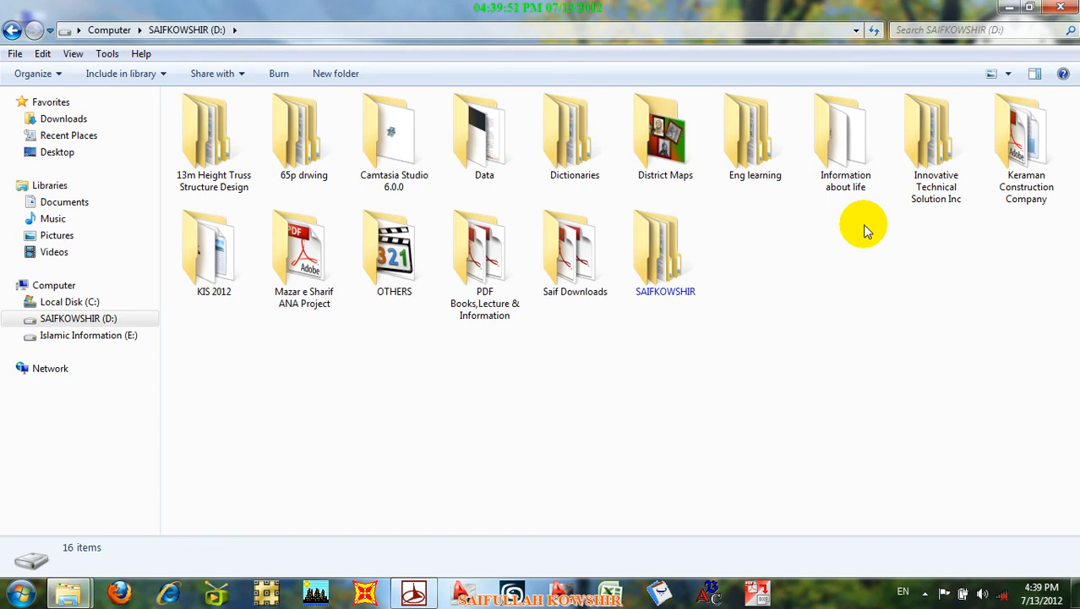
double_click(317, 258)
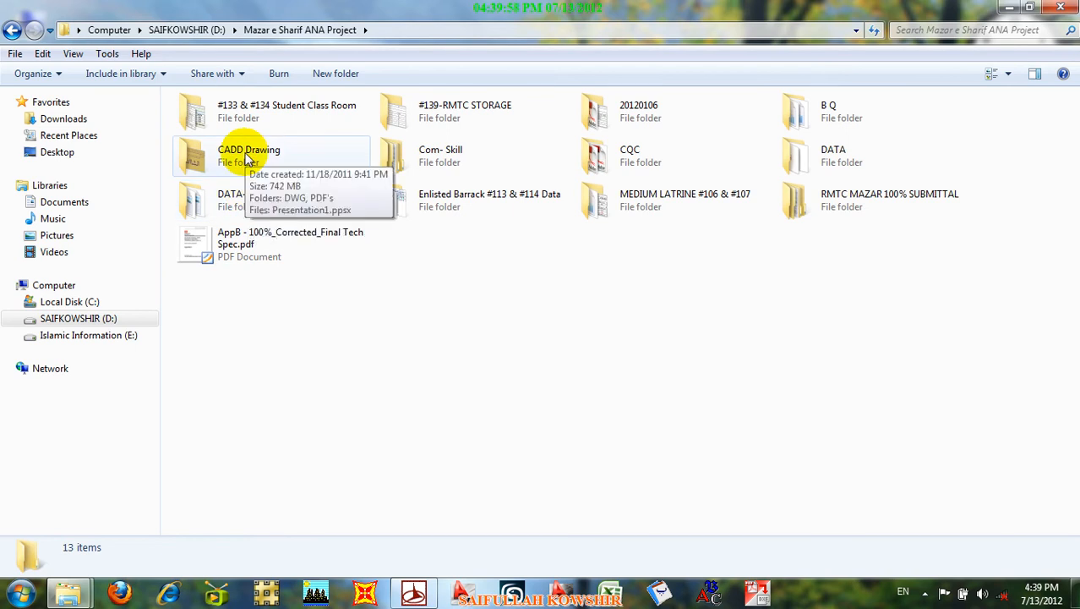
double_click(250, 161)
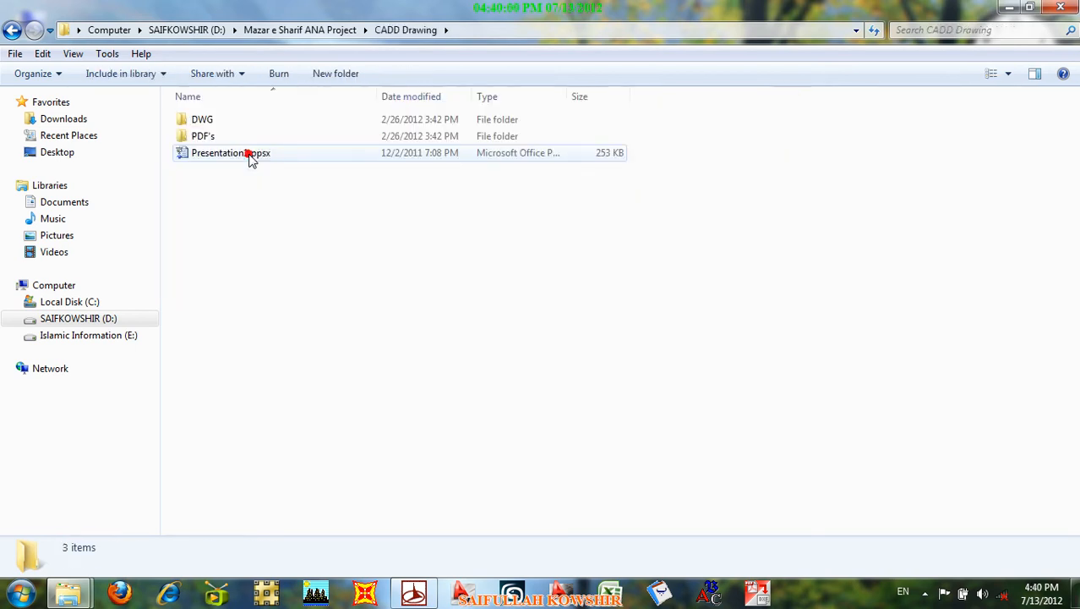
double_click(224, 138)
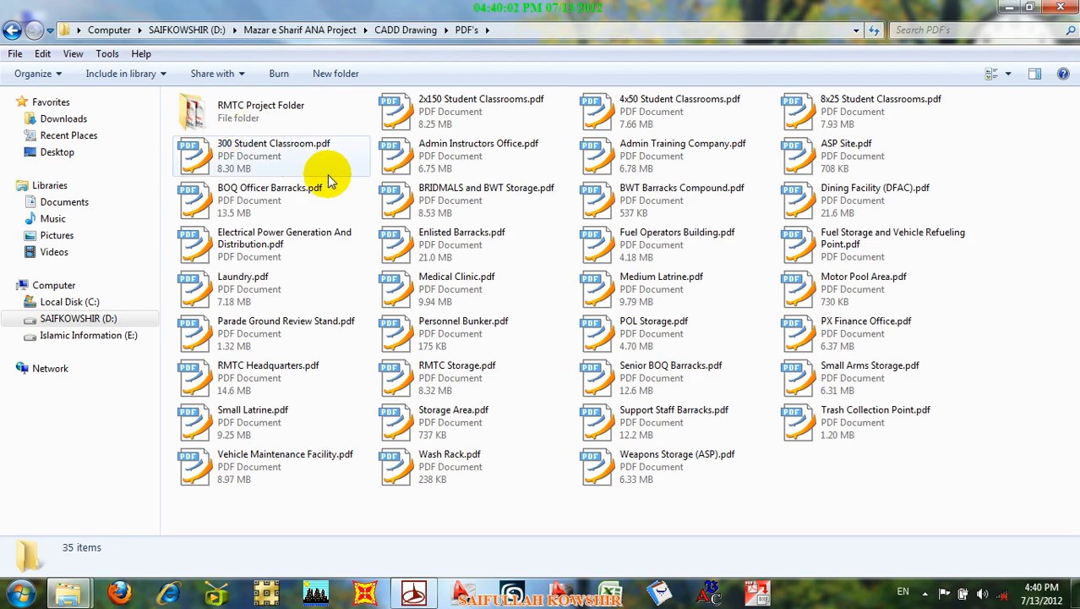
left_click(287, 158)
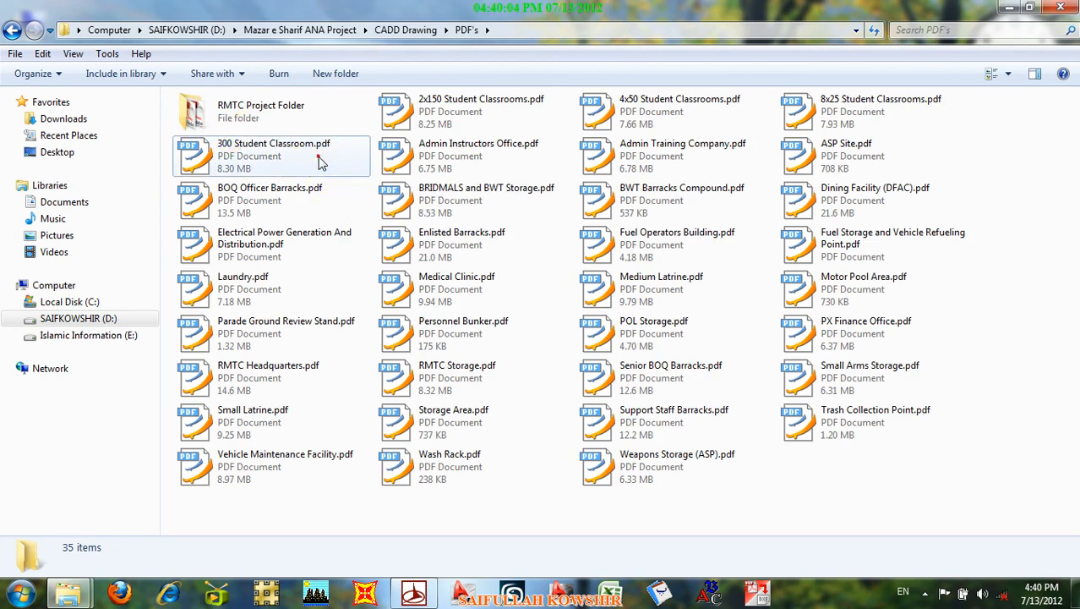
right_click(286, 157)
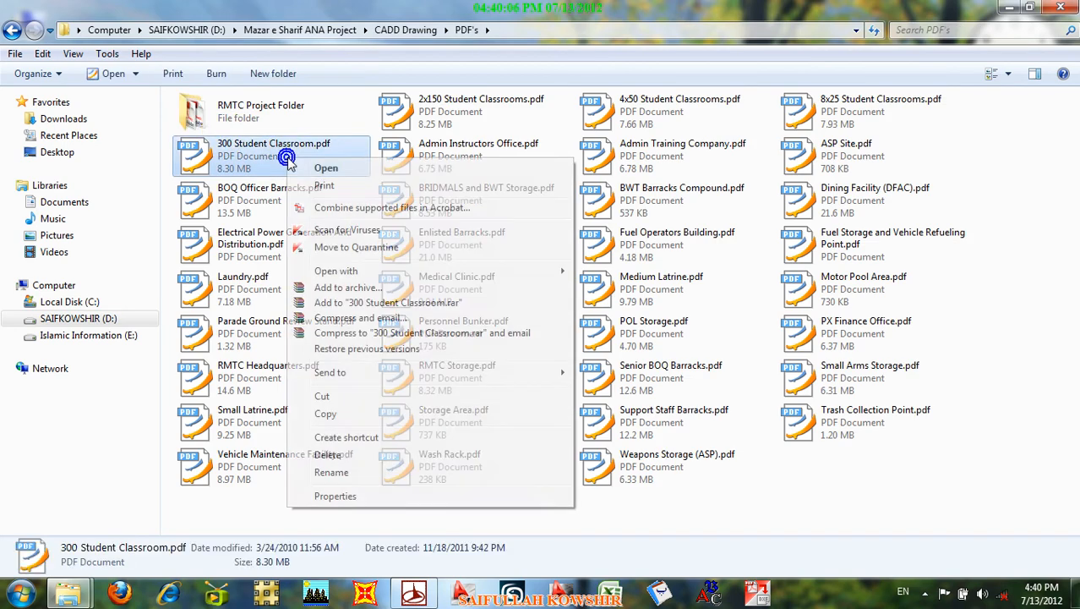
left_click(315, 169)
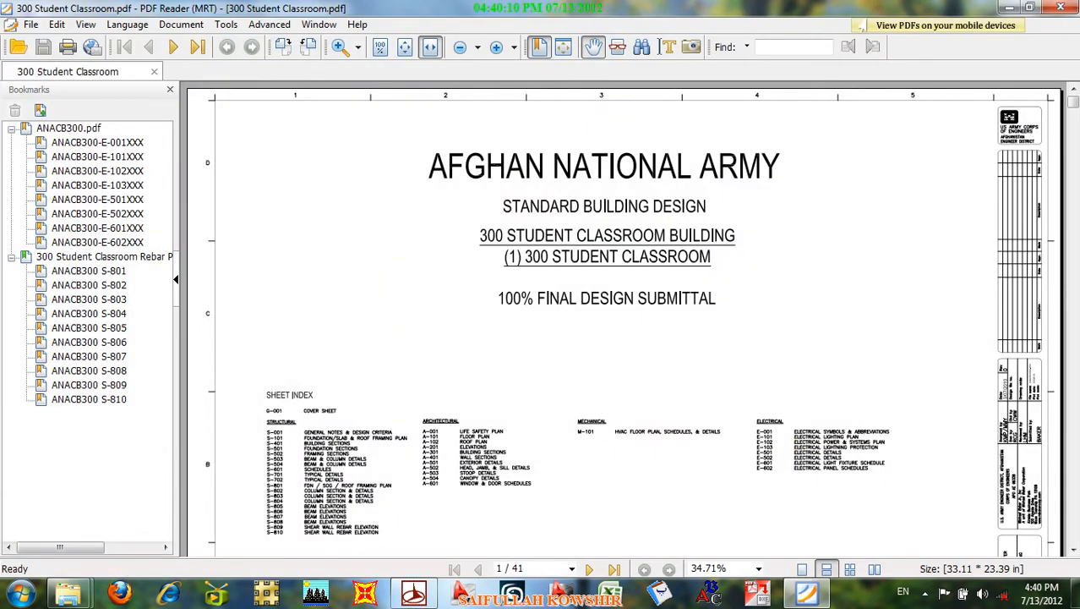
Find the Foundation/Slab Plan on sheet S-101 of the PDF and fit the page to the window.
left_click(1071, 550)
left_click(1072, 551)
left_click(1072, 550)
left_click(1072, 550)
left_click(1072, 550)
left_click(1072, 550)
left_click(1072, 550)
left_click(1072, 550)
left_click(1072, 550)
left_click(1072, 550)
left_click(1072, 550)
left_click(1071, 545)
left_click(1072, 545)
left_click(1072, 550)
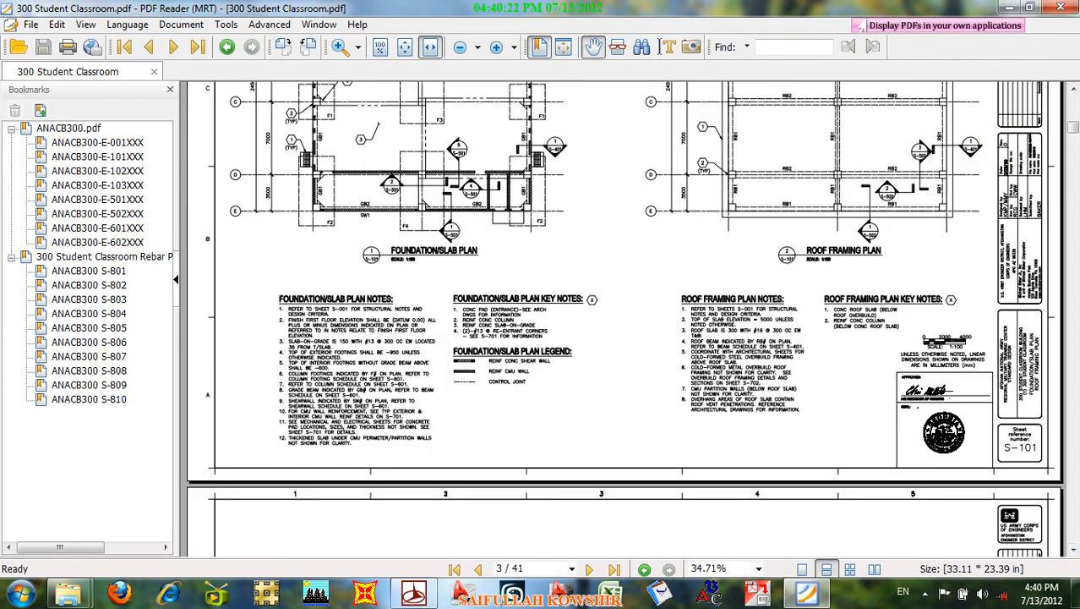
left_click(1072, 87)
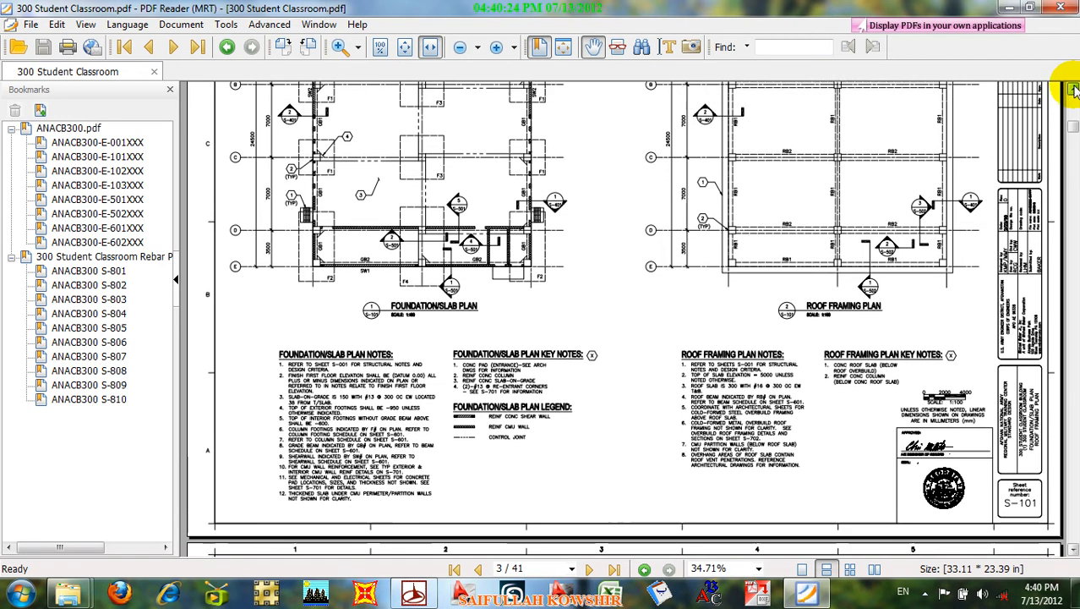
left_click(1074, 89)
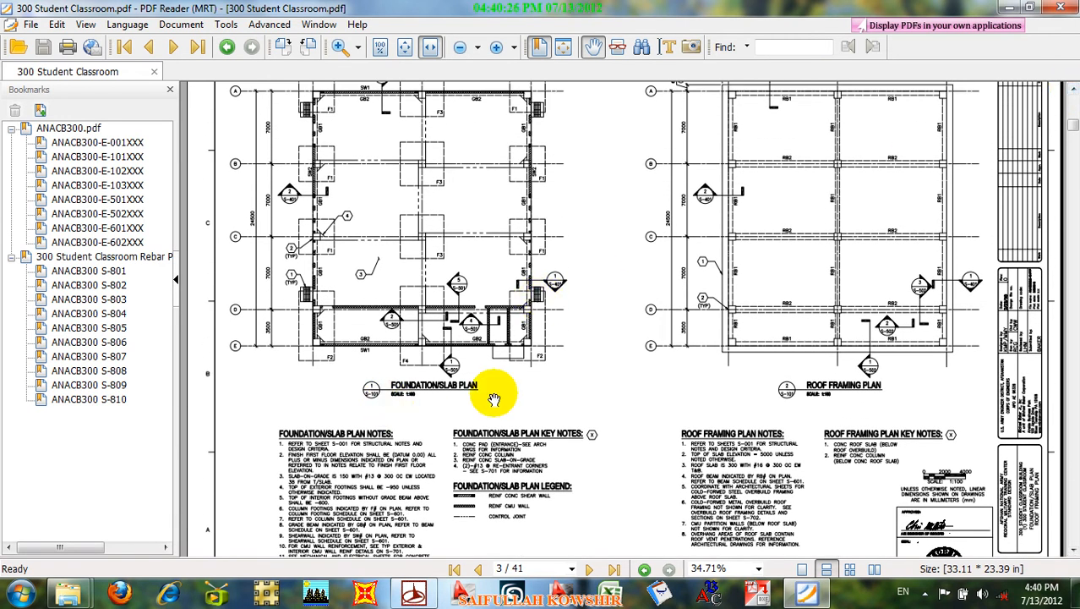
left_click(1072, 89)
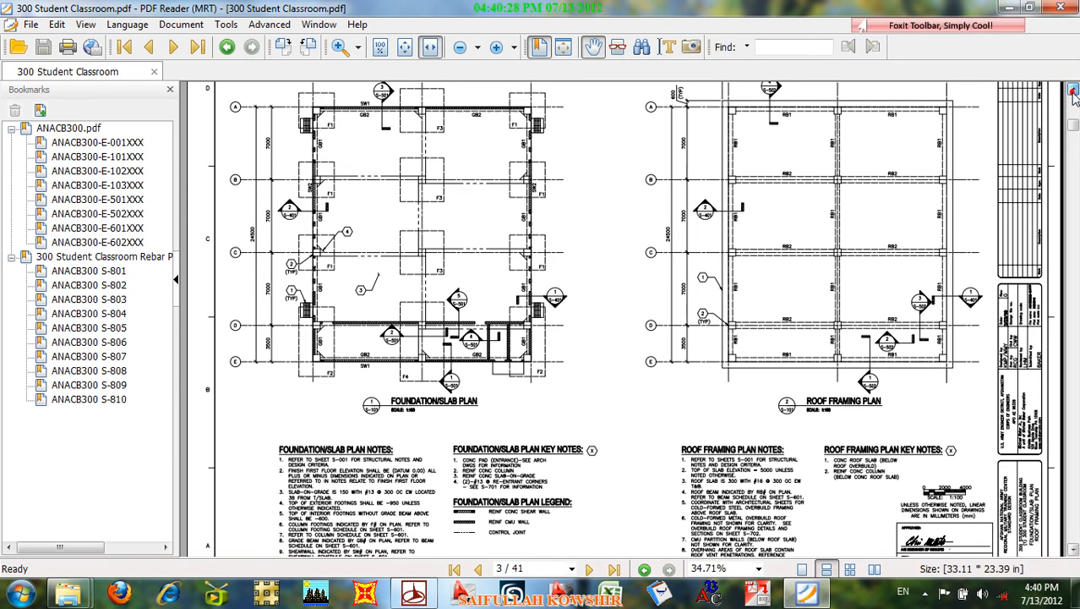
left_click(1071, 89)
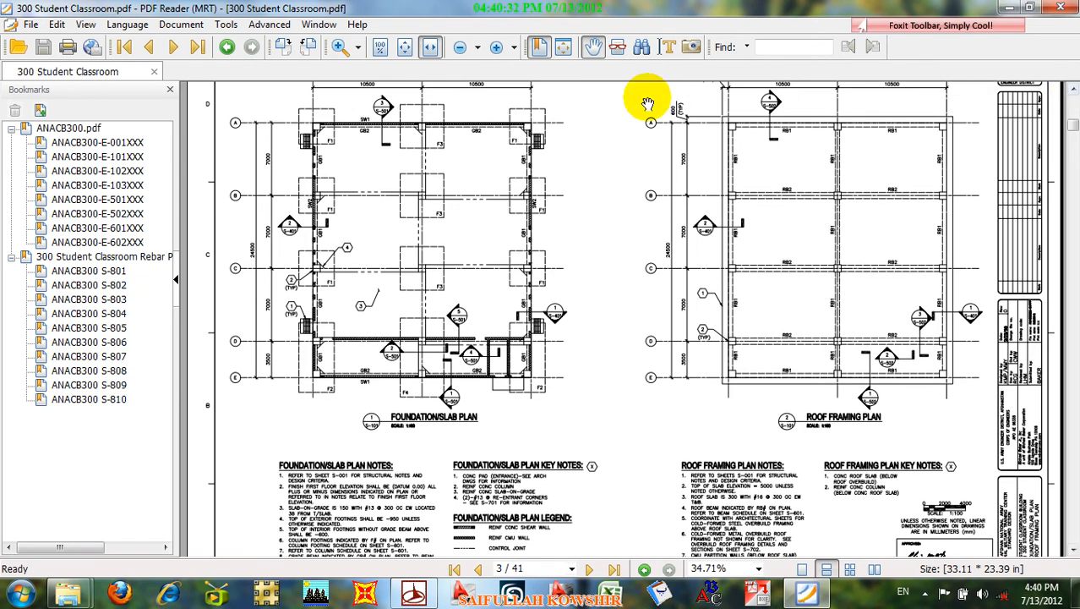
key("ctrl+0")
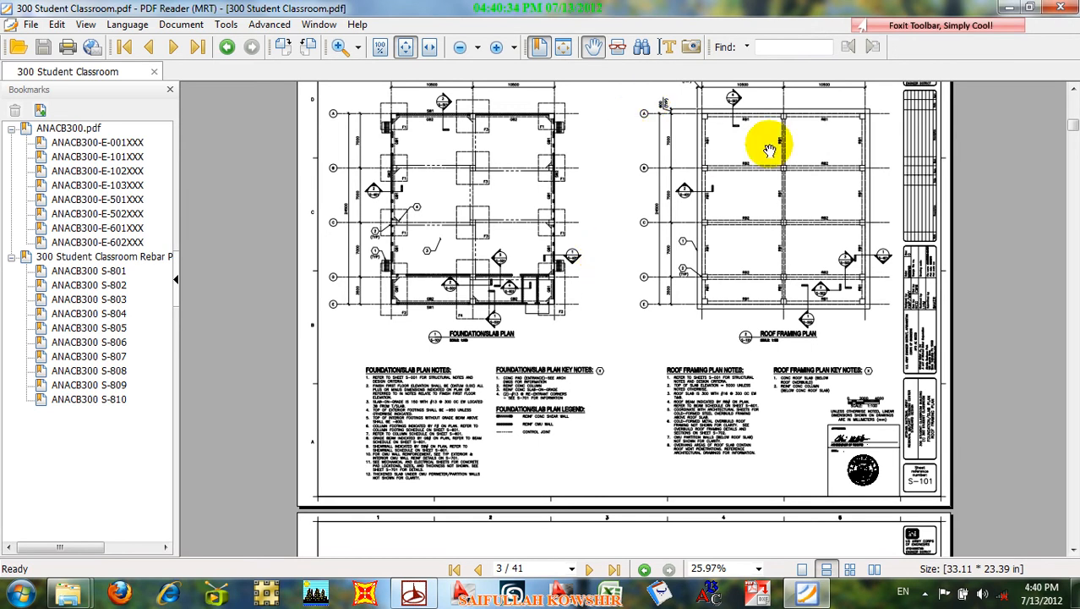
left_click(1072, 89)
left_click(1072, 89)
left_click(1072, 89)
left_click(1072, 89)
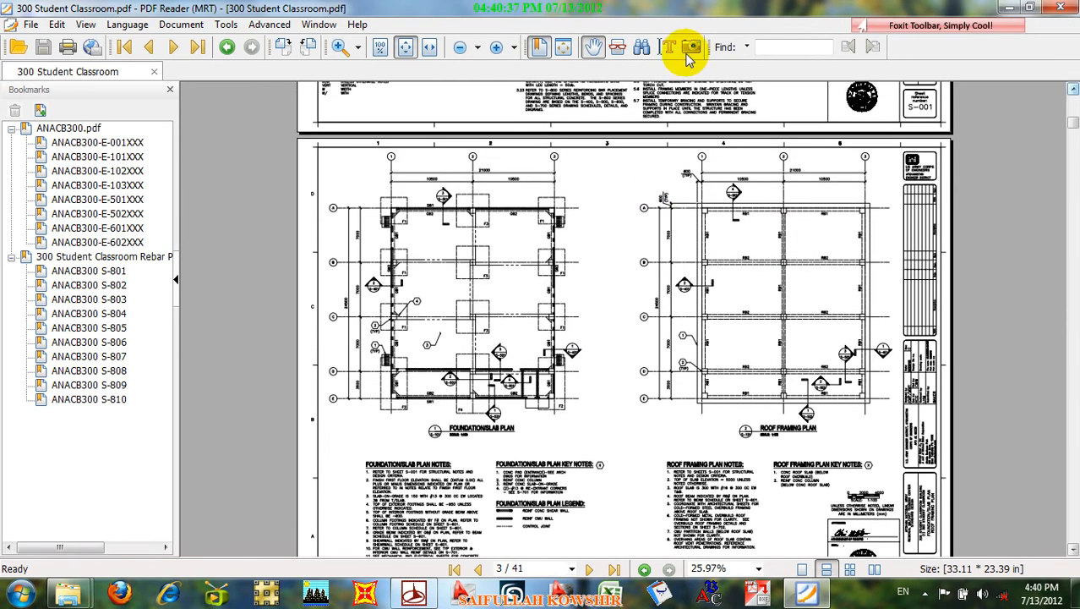
left_click(358, 46)
left_click(341, 110)
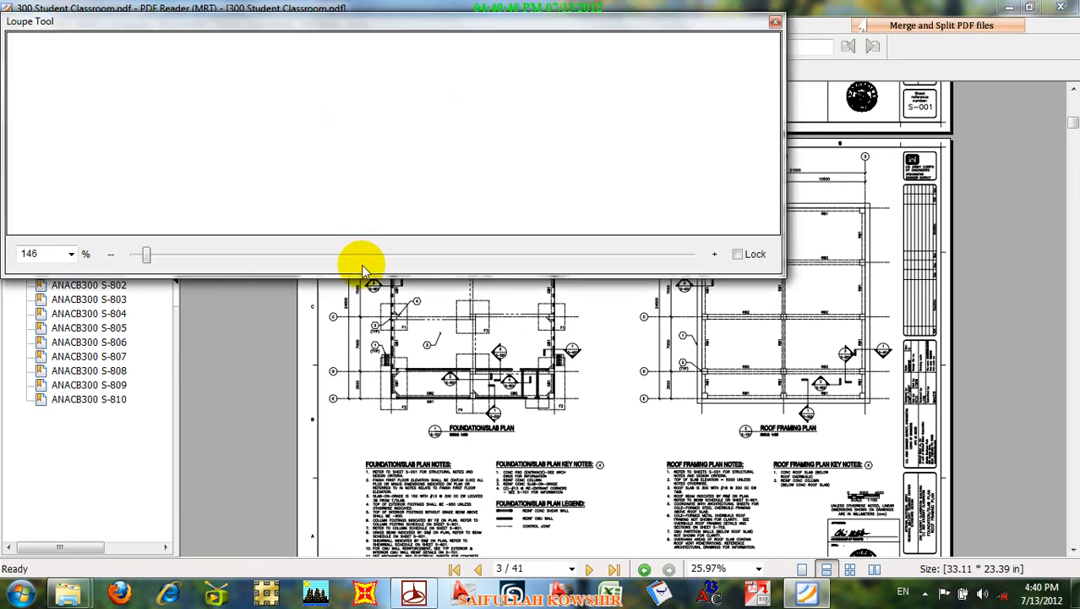
left_click(774, 22)
Enlarge the Foundation/Slab Plan on sheet S-101 with the Zoom In Tool.
left_click(358, 47)
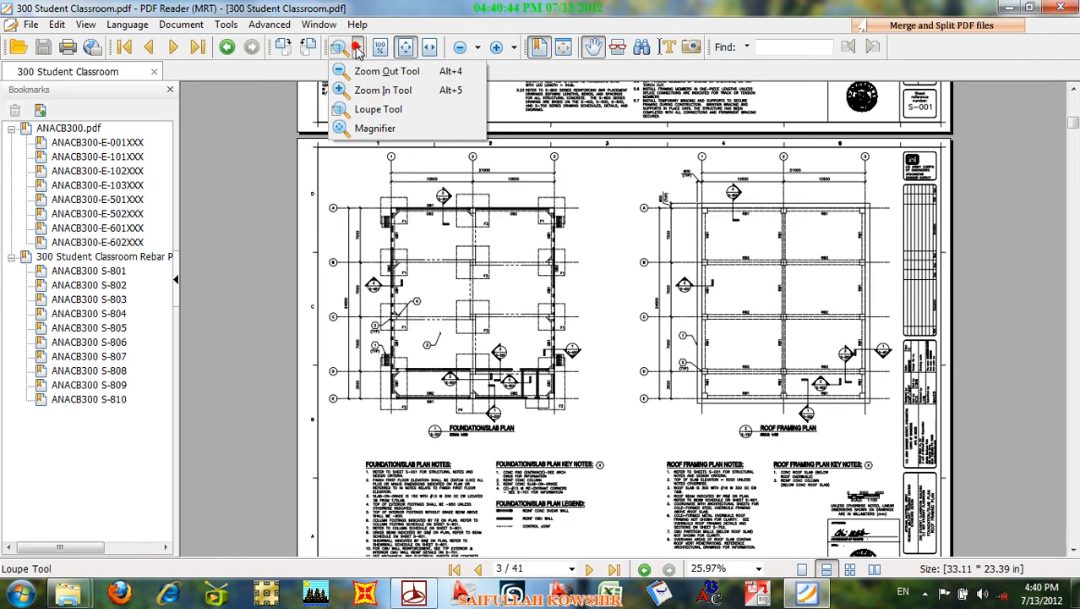
left_click(378, 90)
left_click(359, 161)
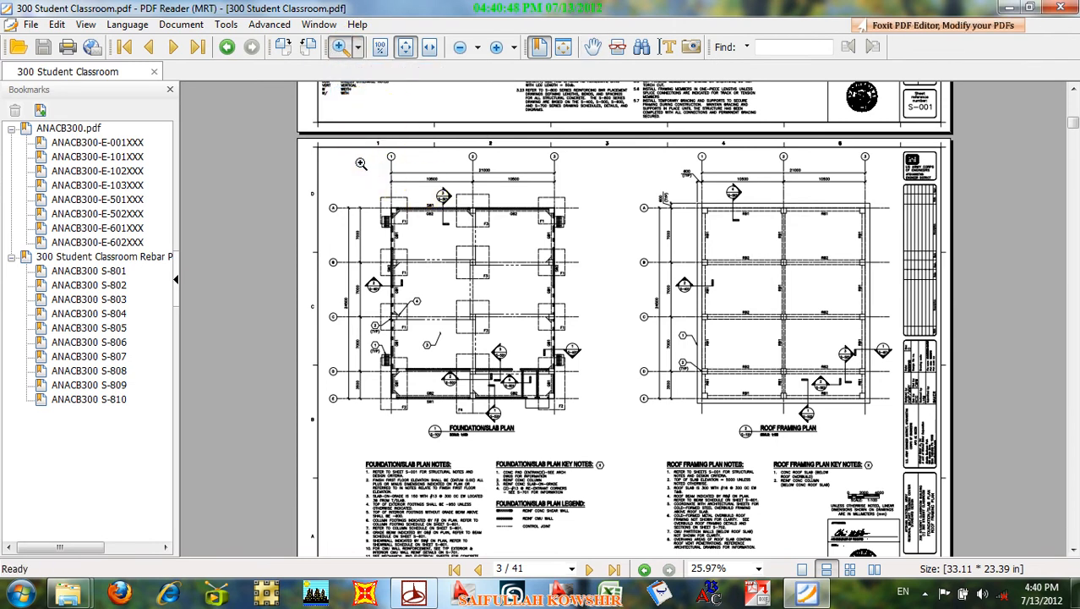
left_click(586, 431)
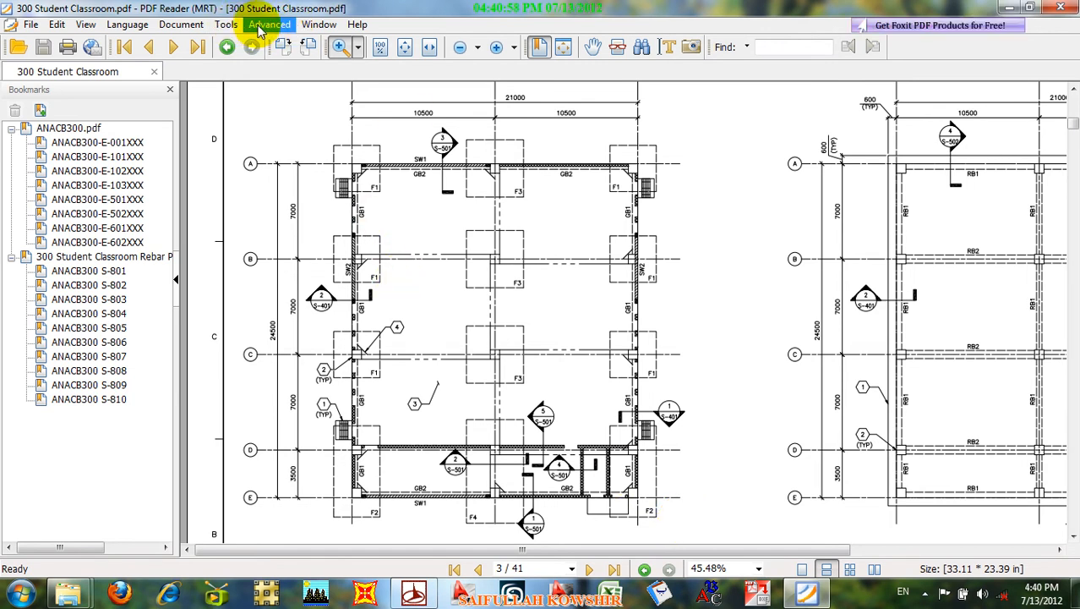
Draw a square markup around the Foundation/Slab Plan with the Square Tool to mark the excavation area.
left_click(227, 26)
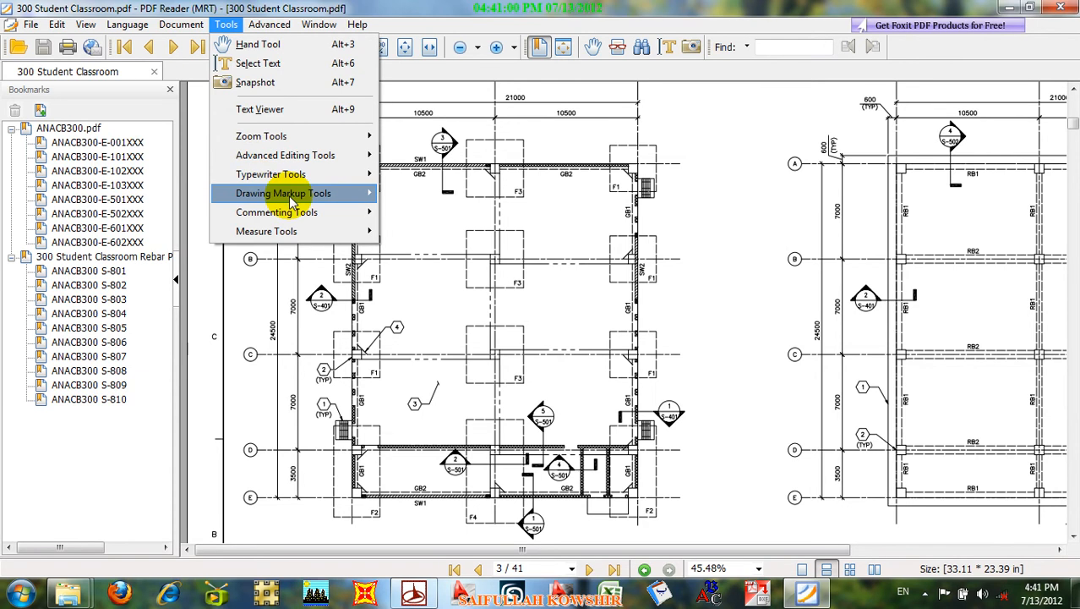
mouse_move(250, 193)
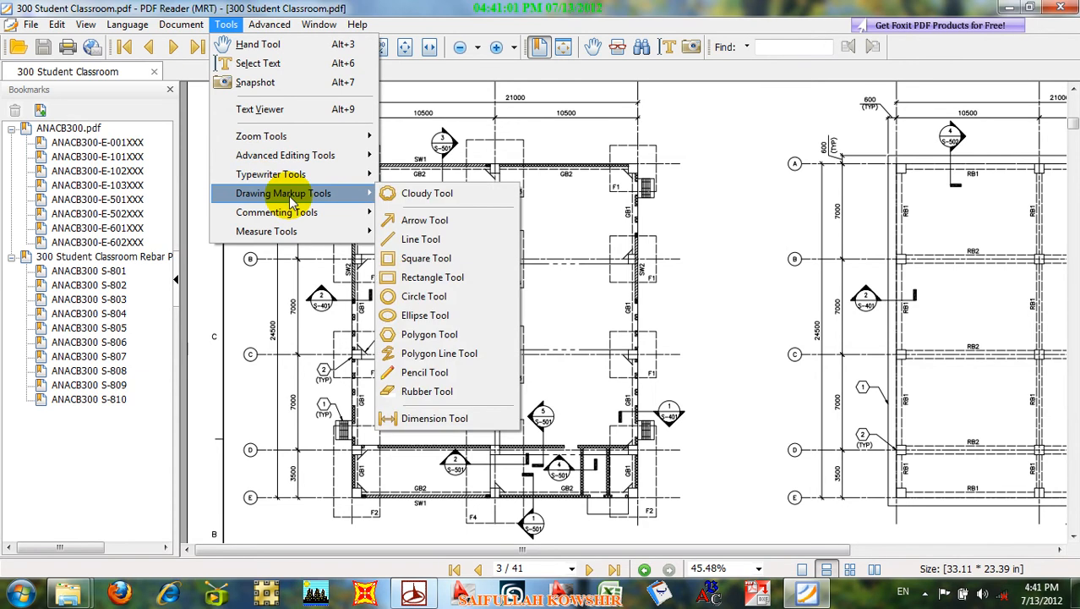
left_click(414, 259)
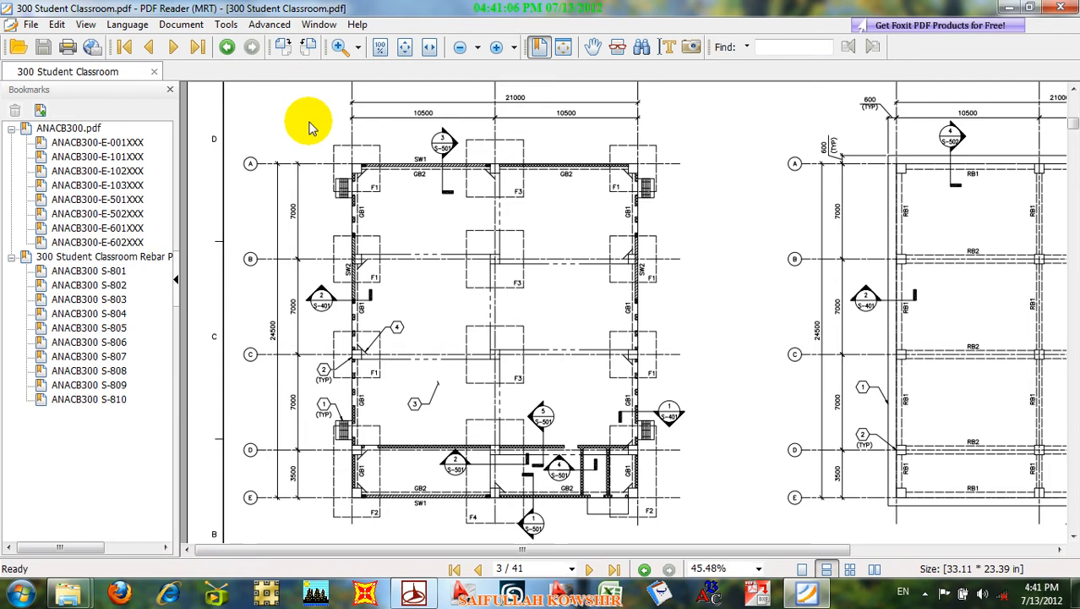
left_click_drag(309, 122, 723, 594)
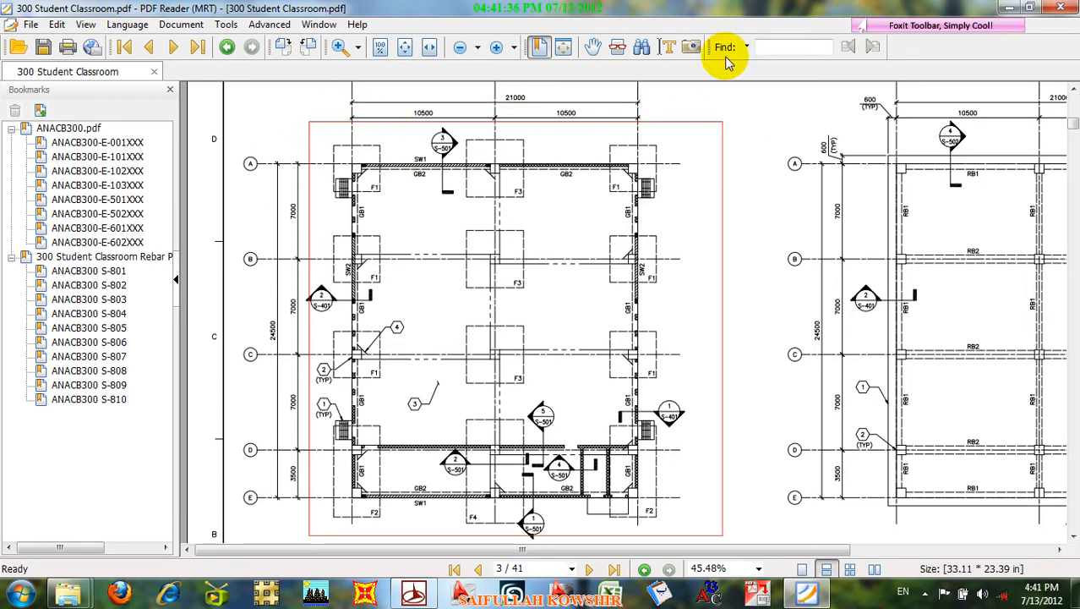
Put away the PDF drawing and its folder window and switch back to the Primavera project.
left_click(1060, 7)
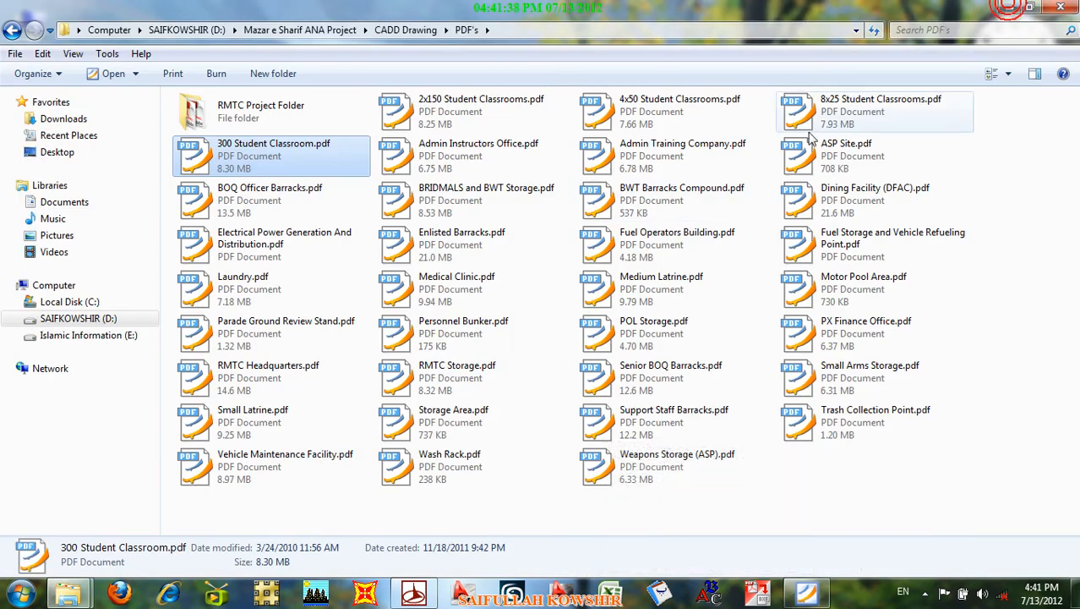
left_click(1061, 7)
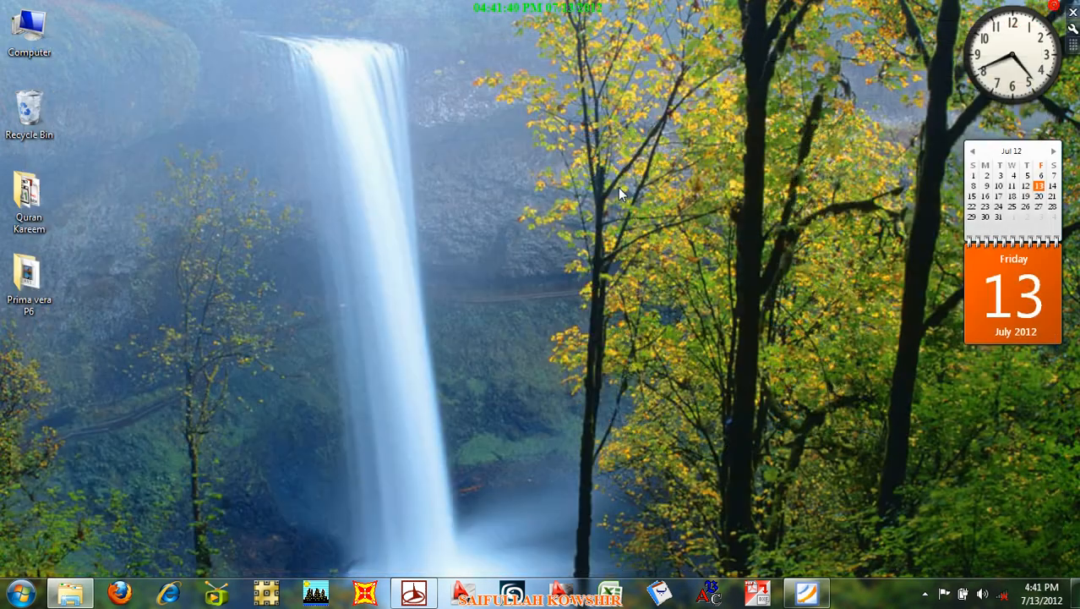
mouse_move(413, 590)
left_click(411, 544)
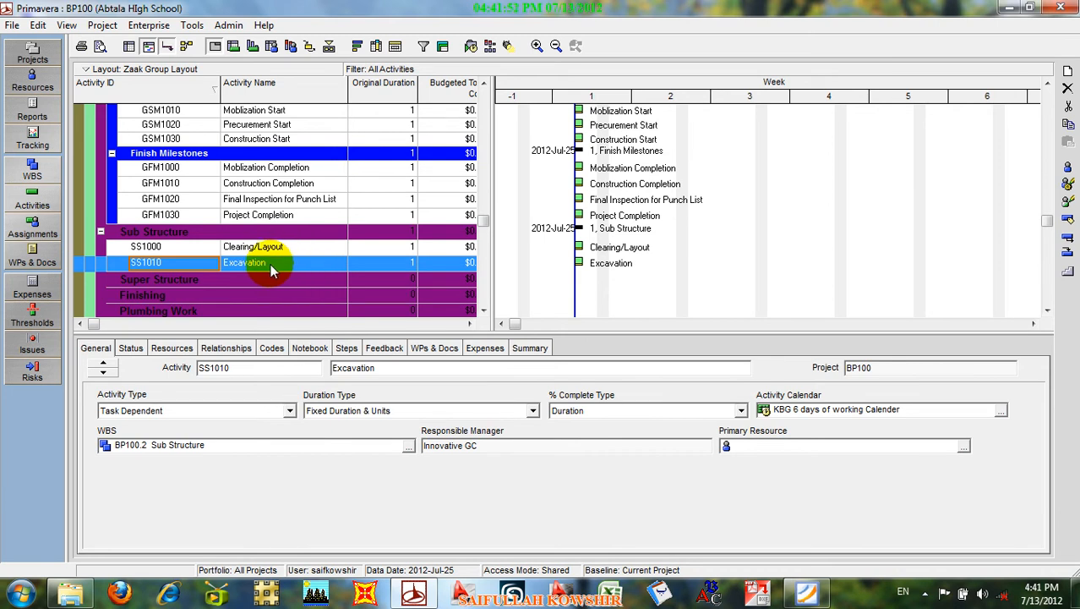
Add an activity from the SS1010 row under Sub Structure and name it "Back filling Firt Layer".
right_click(196, 267)
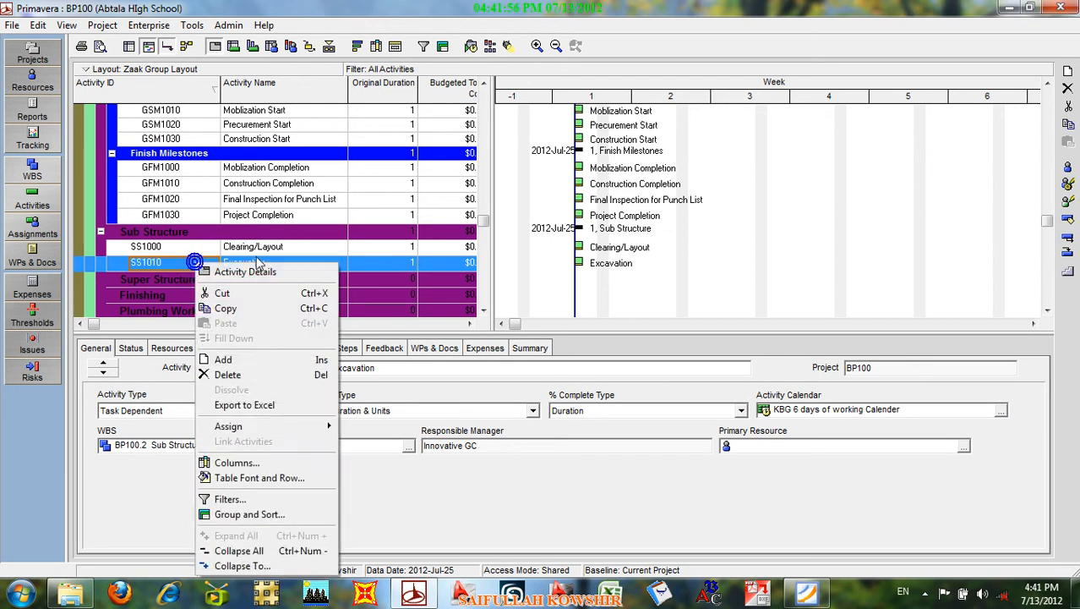
left_click(242, 355)
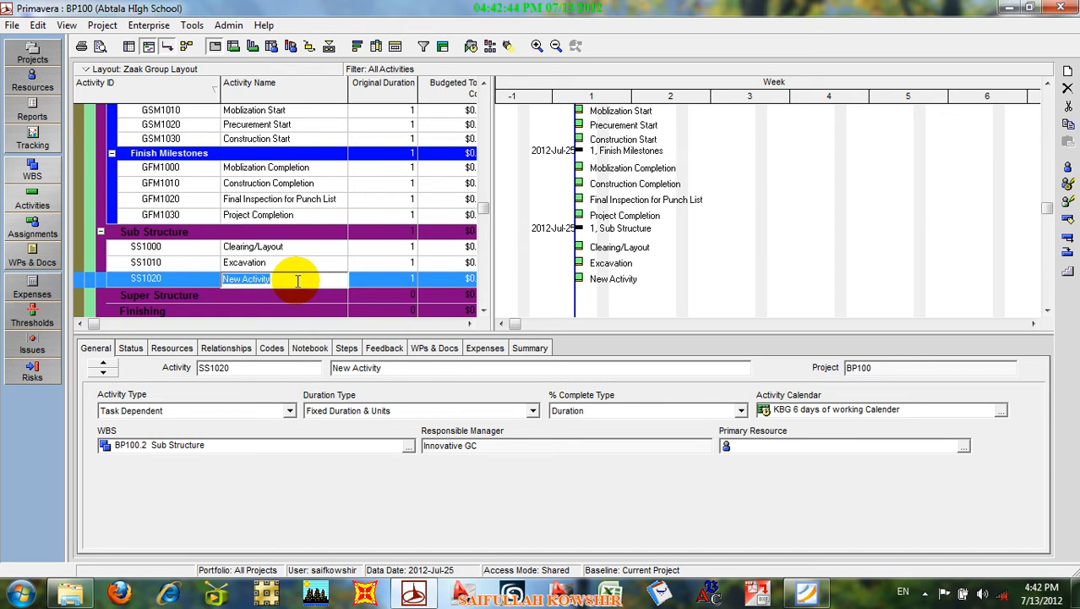
type("Back fill")
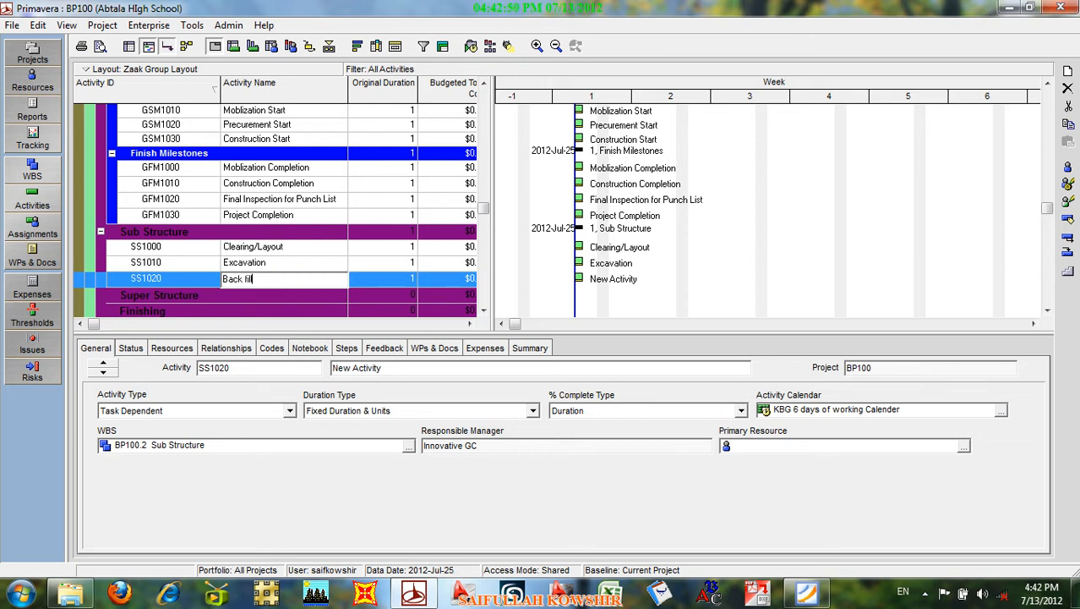
type("ing F")
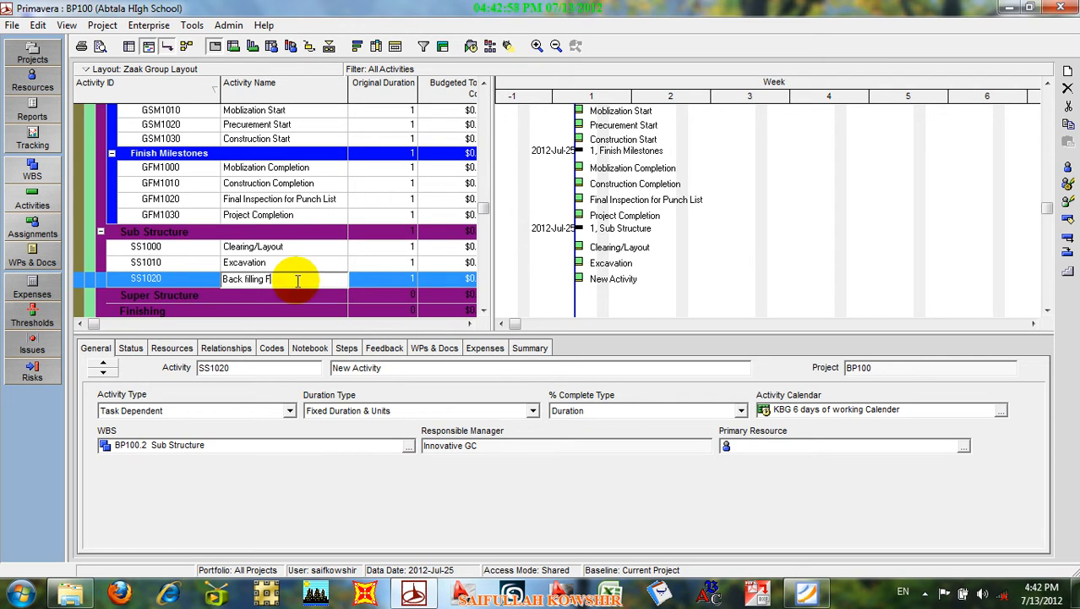
type("irt La")
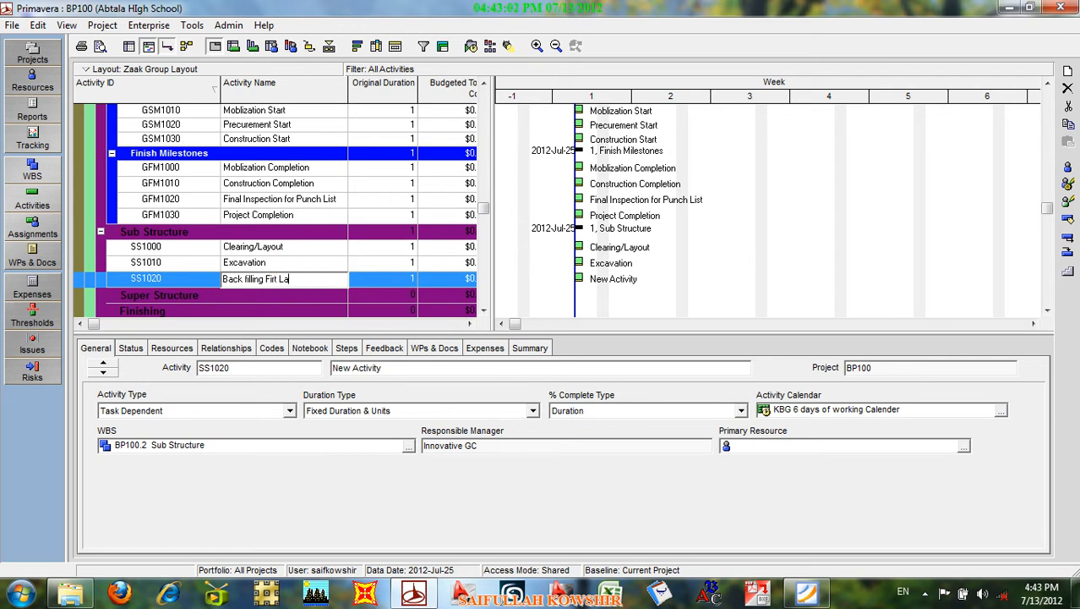
type("yer")
left_click(211, 281)
left_click(236, 280)
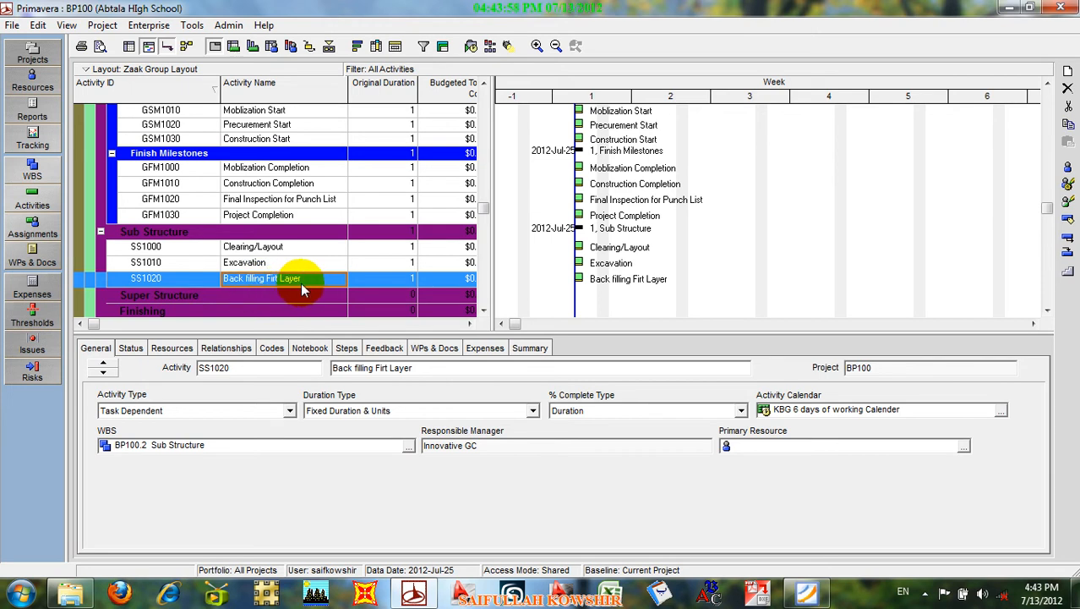
Add an activity from the SS1020 row under Sub Structure and name it "FDT for FL Back filling".
right_click(171, 277)
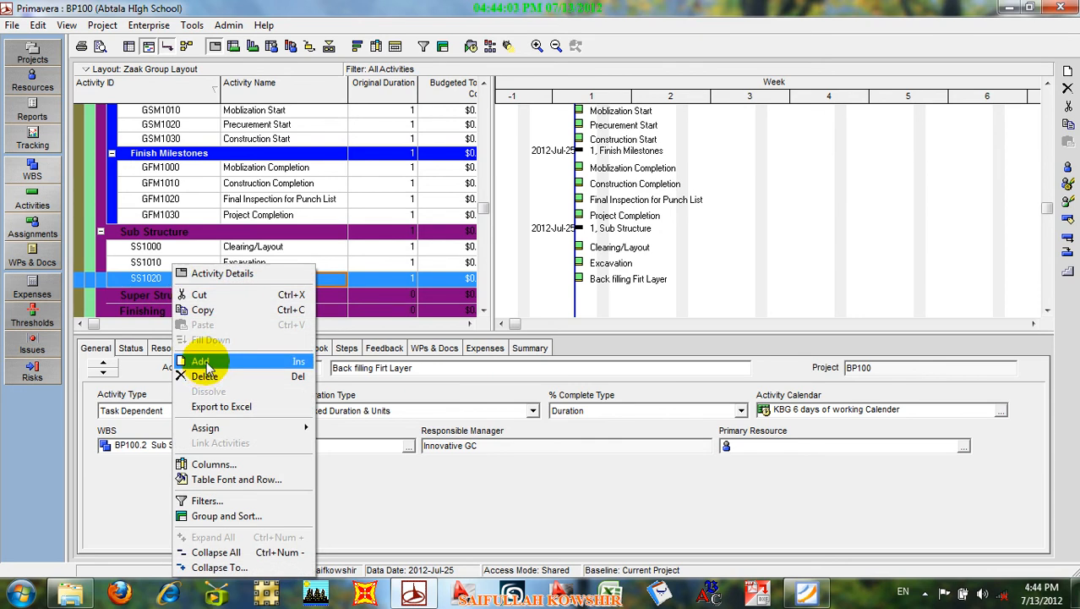
left_click(150, 282)
right_click(153, 279)
left_click(182, 359)
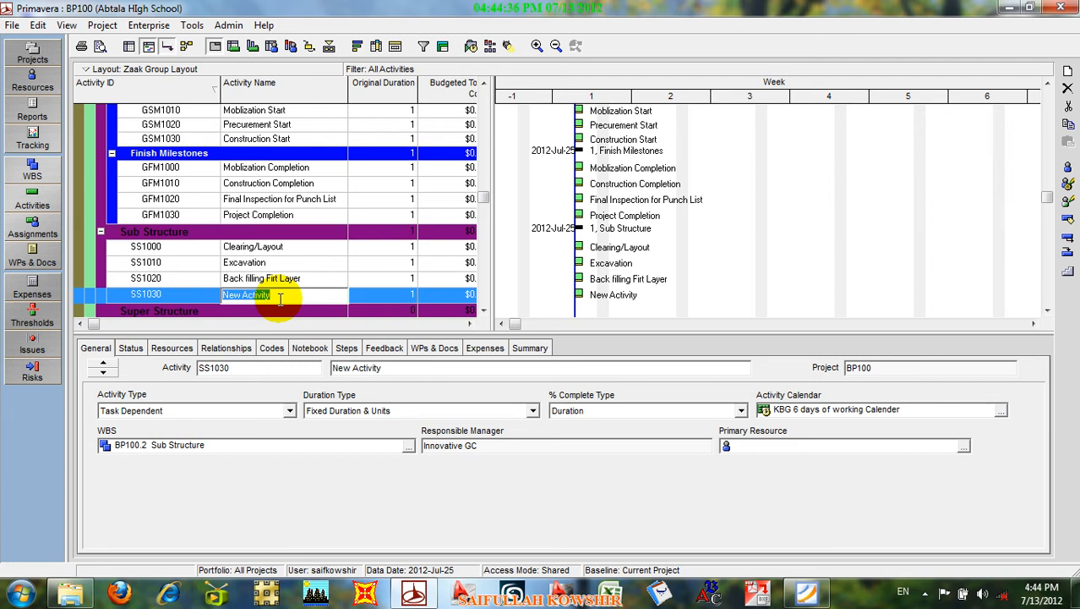
type("FDT for FL")
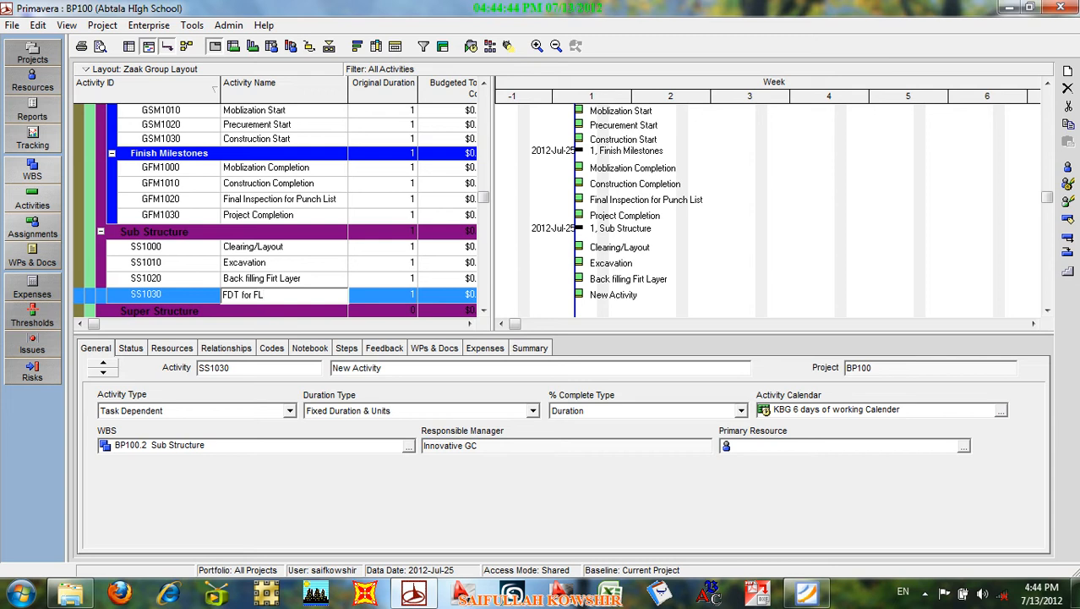
type(" Back")
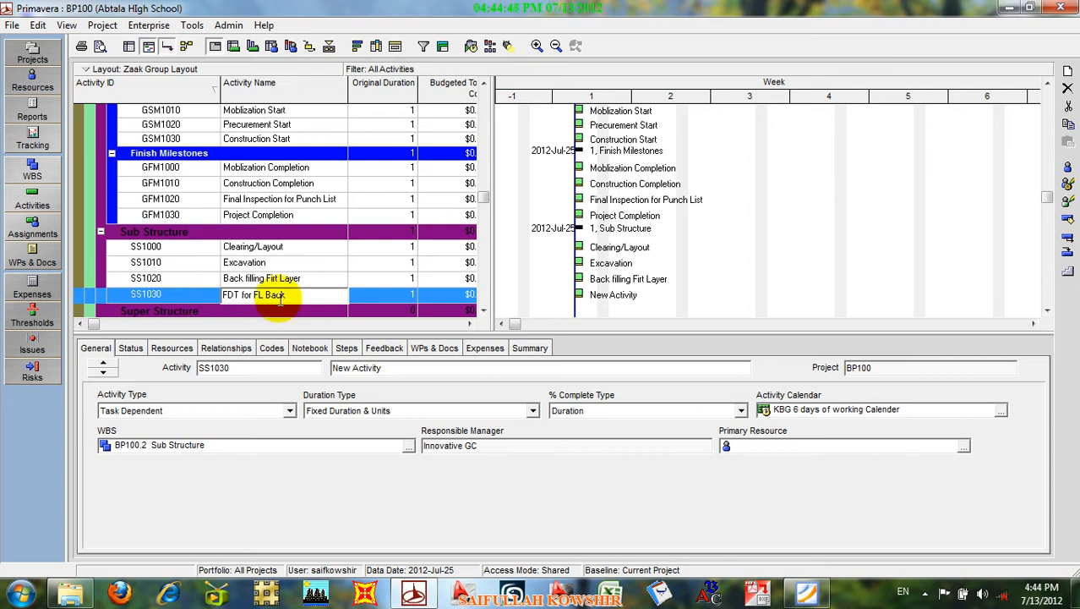
type(" fill")
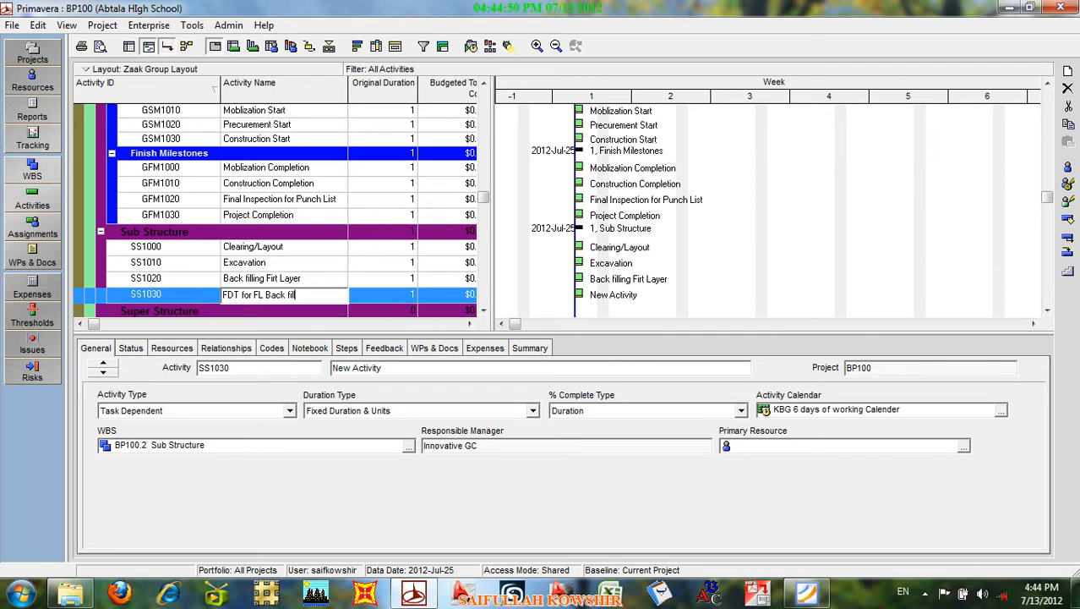
type("ing")
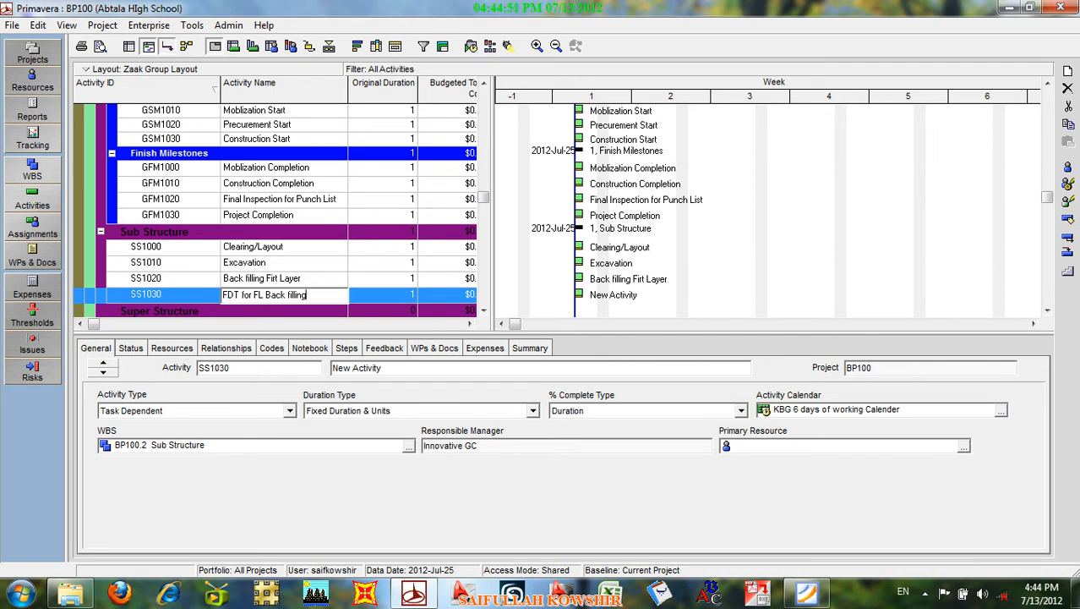
left_click(356, 305)
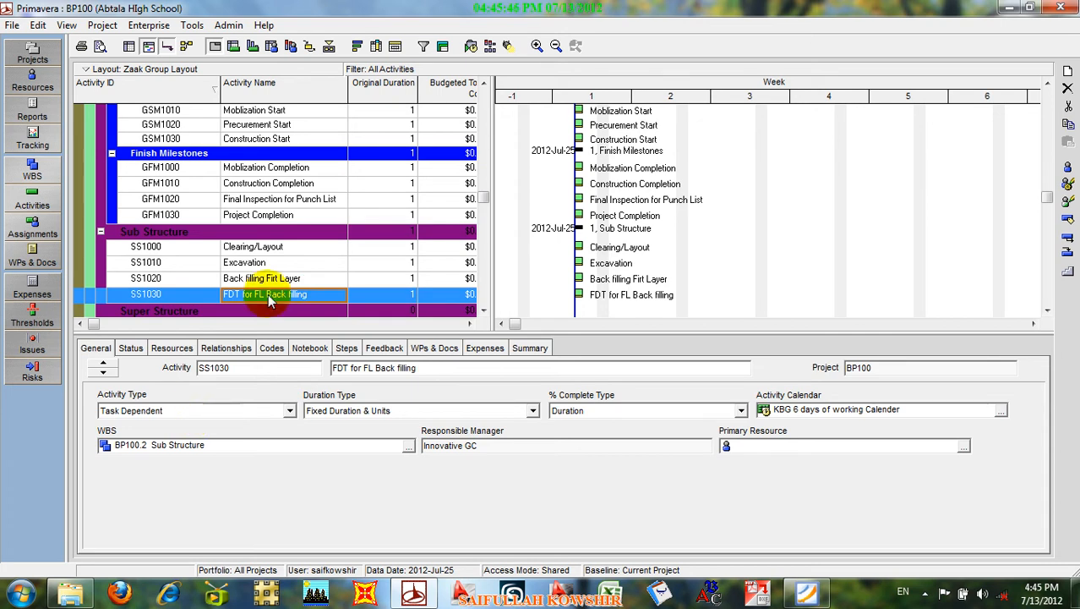
Add an activity from the SS1030 row under Sub Structure and name it "BAckfilling Second Layer".
right_click(211, 294)
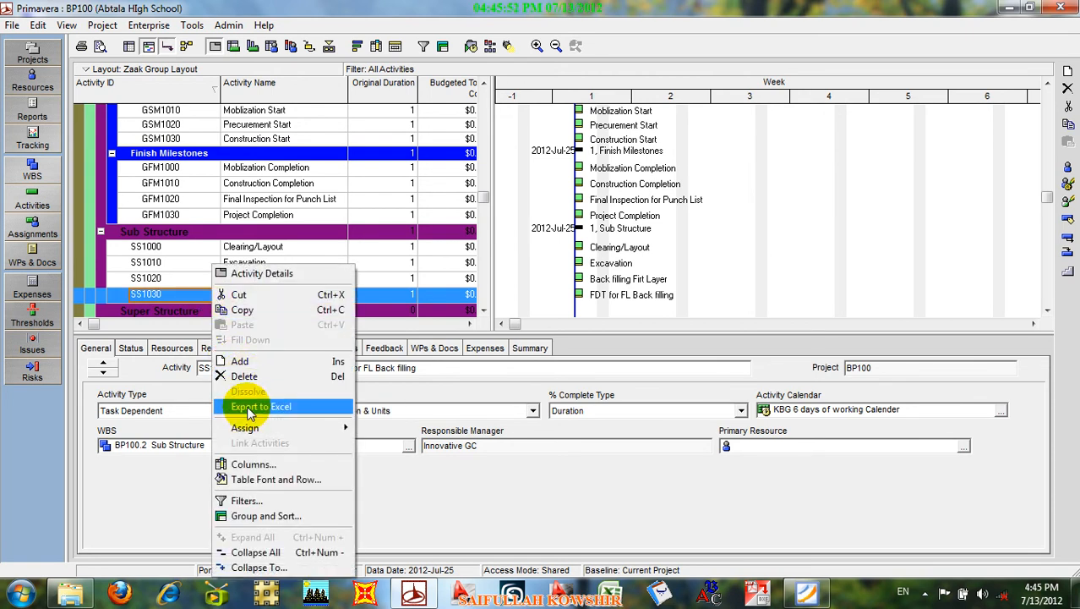
left_click(243, 361)
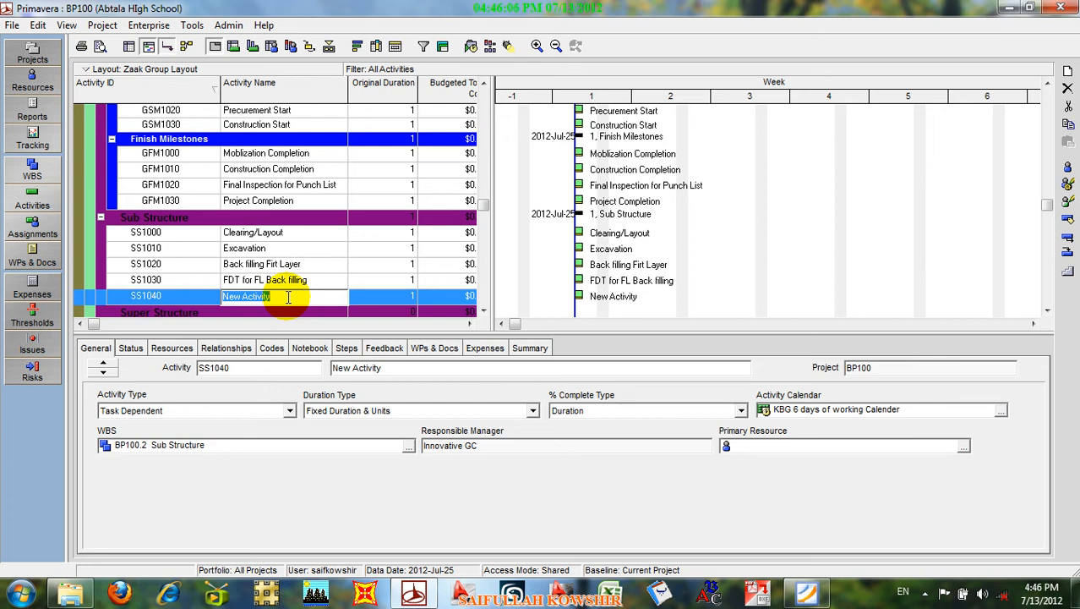
type("BAckfilling")
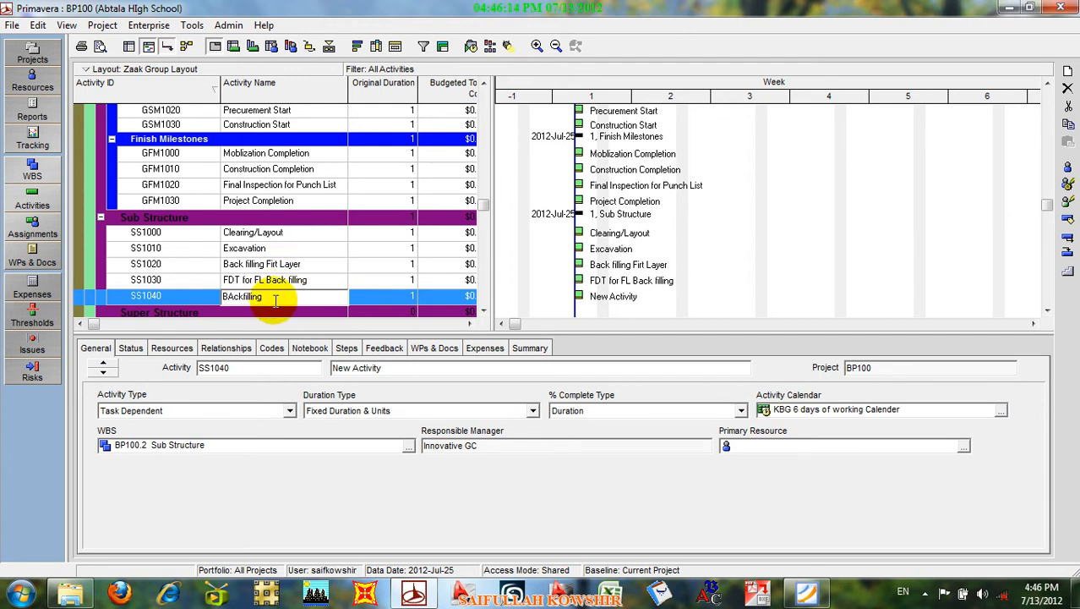
type(" Second")
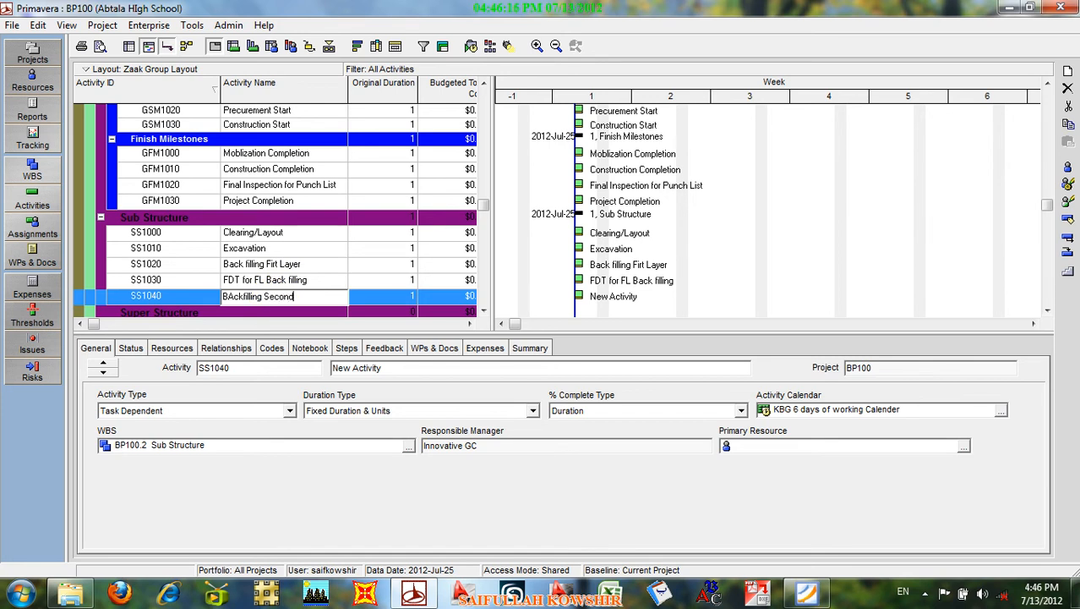
type(" Layer")
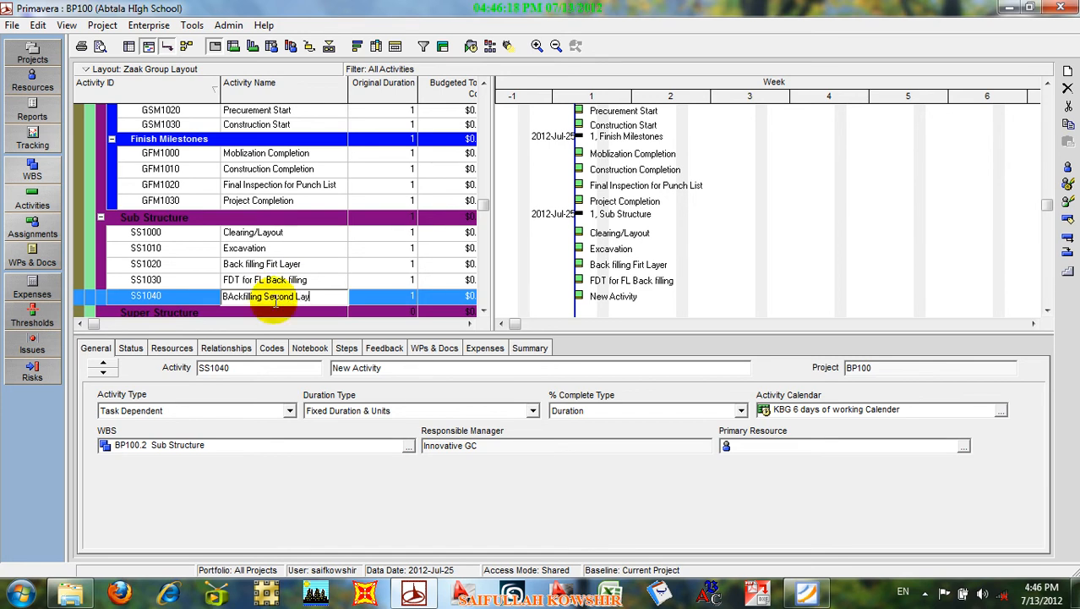
Correct the name of activity SS1020 to "Back filling First Layer".
left_click(274, 264)
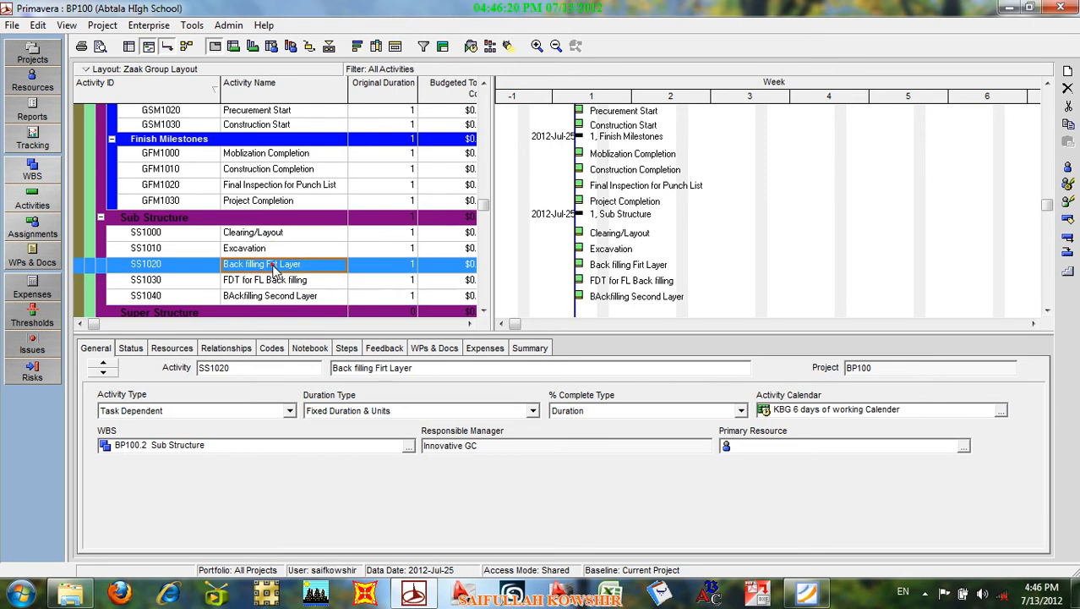
left_click(275, 265)
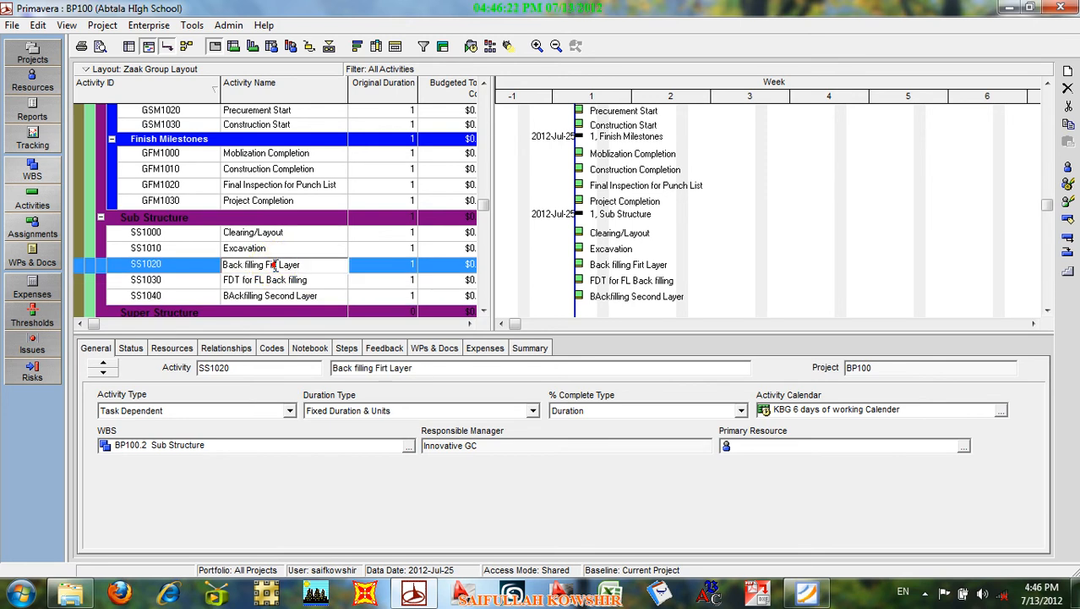
type("s")
left_click(309, 279)
Add an activity from the SS1040 row under Sub Structure and name it "FDT for 2nd LBF".
left_click(307, 297)
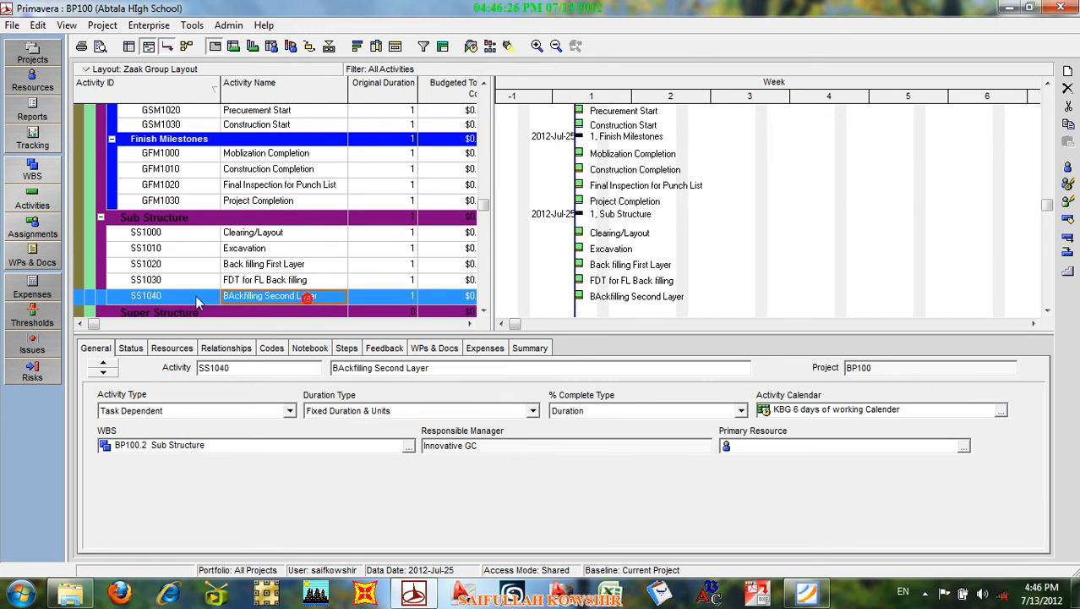
left_click(194, 297)
right_click(194, 301)
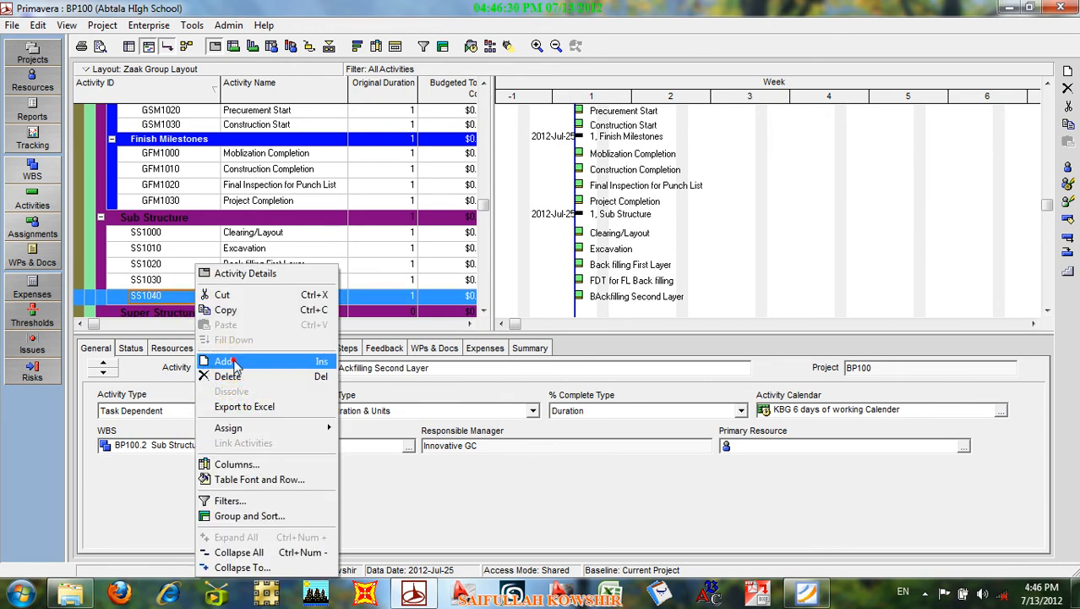
left_click(229, 362)
left_click(249, 296)
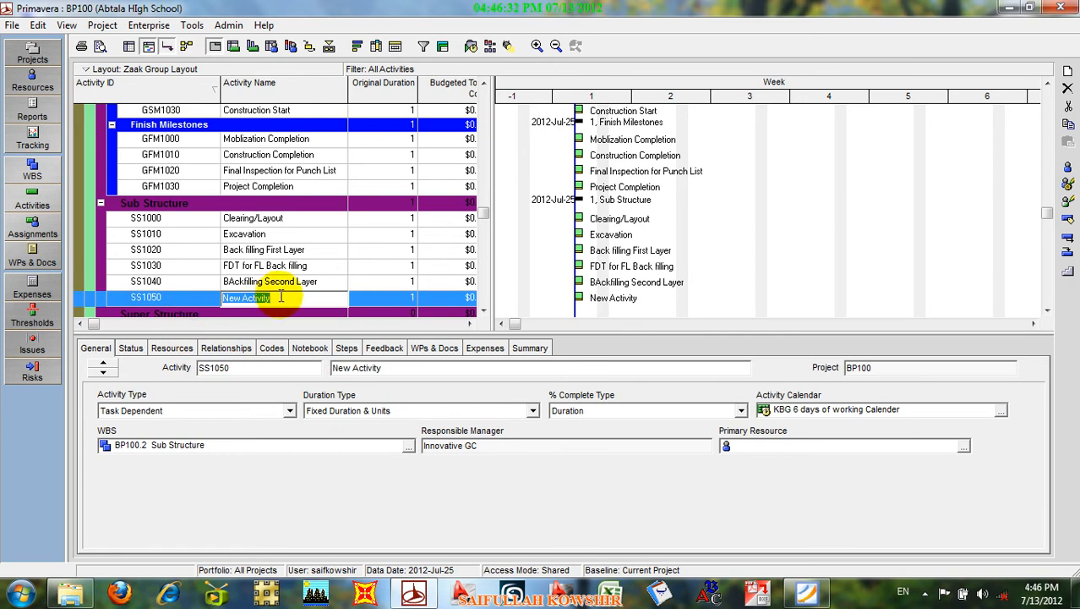
type("FDT for")
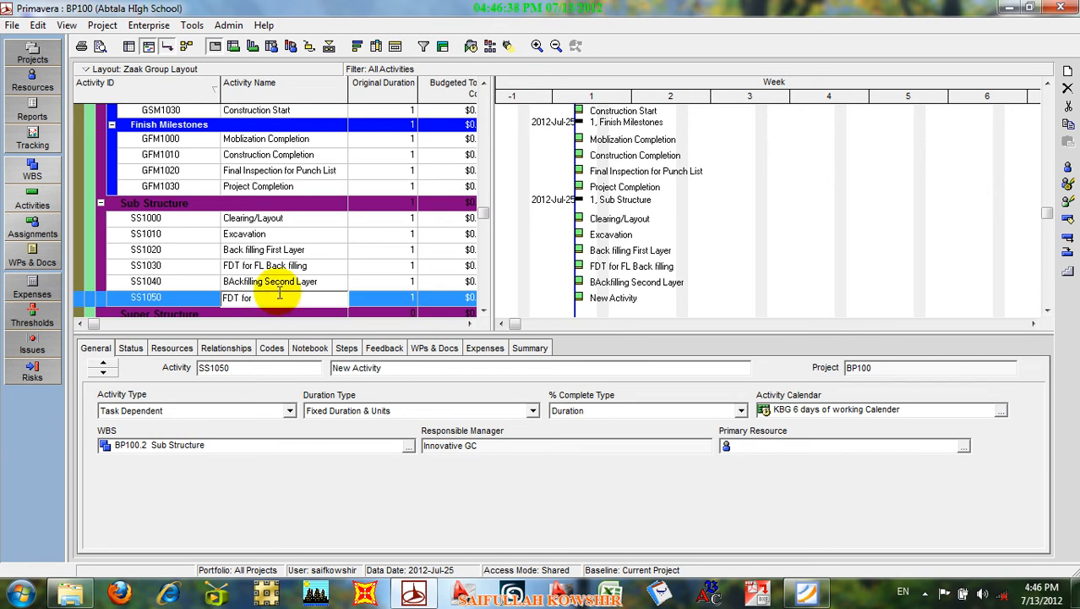
type(" 2nd")
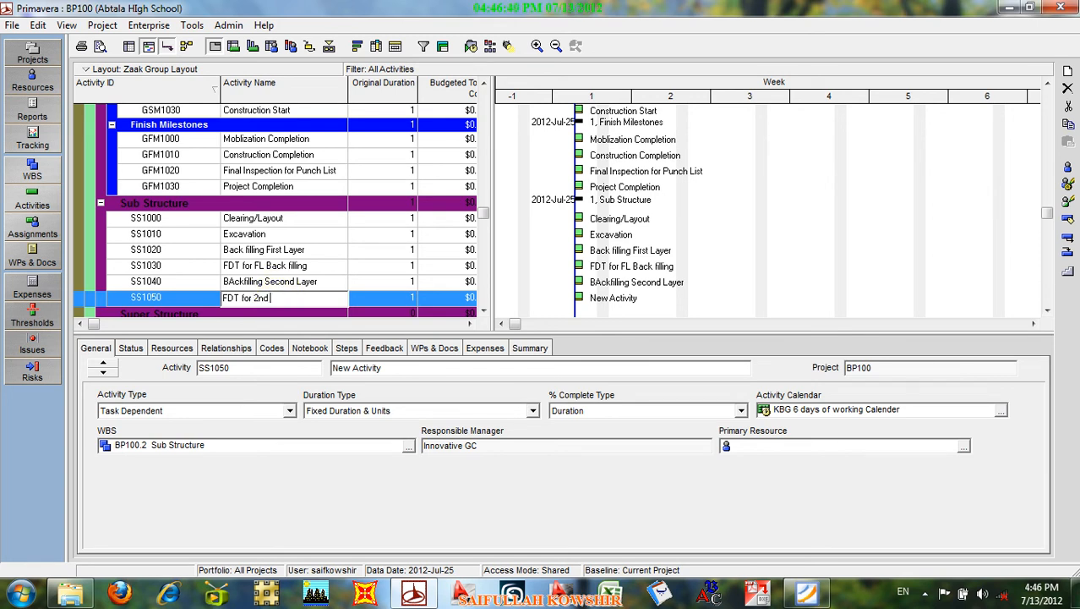
type(" LBF")
Add an activity from the SS1050 row under Sub Structure and name it "Back filling 3rd Layer".
left_click(193, 301)
right_click(197, 301)
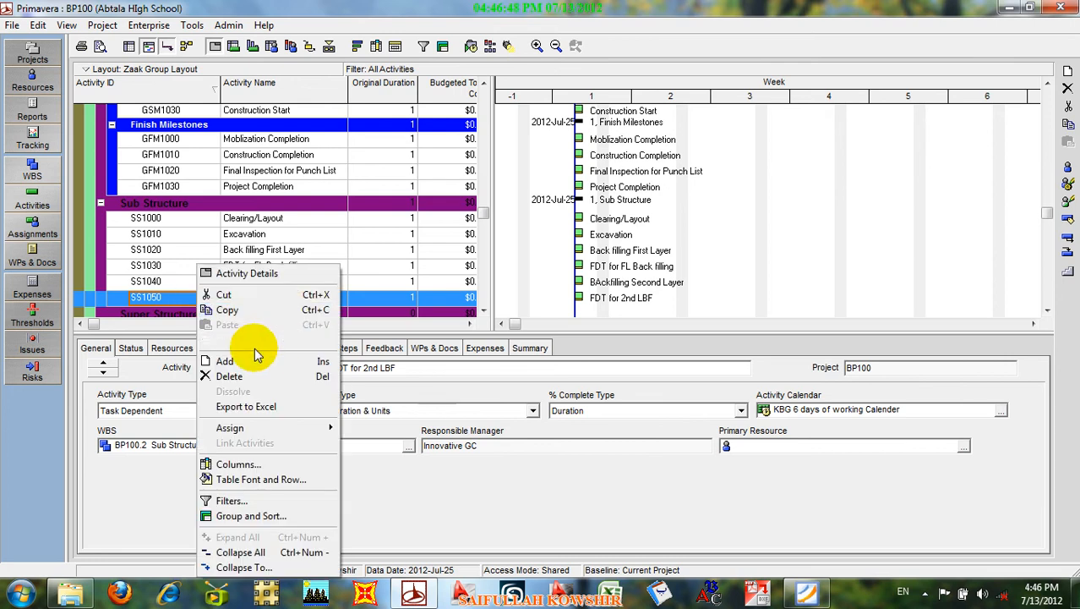
left_click(231, 365)
left_click(194, 290)
left_click(285, 286)
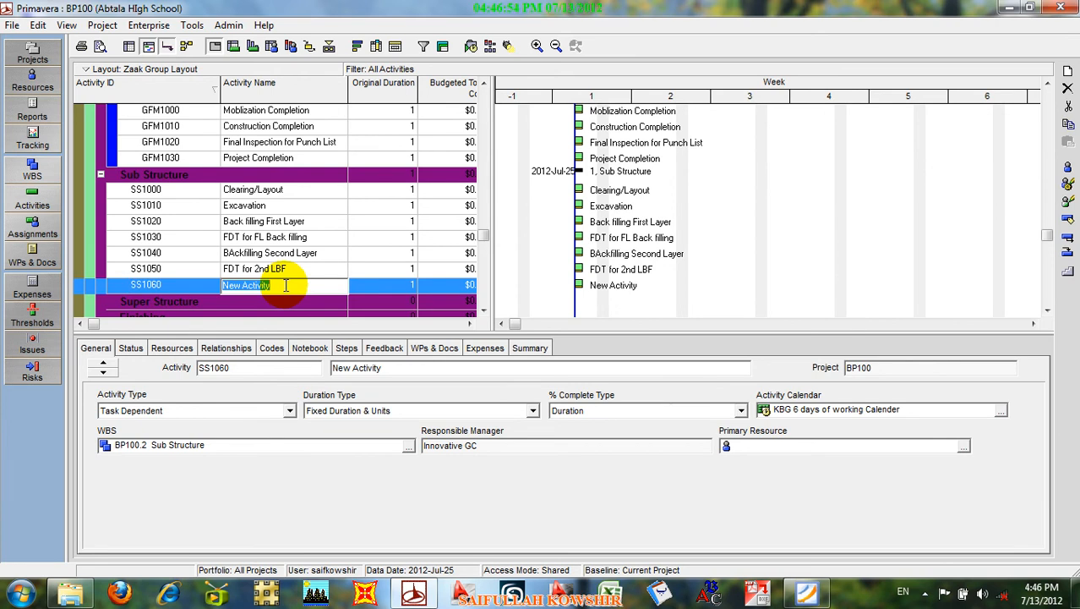
type("Back filling ")
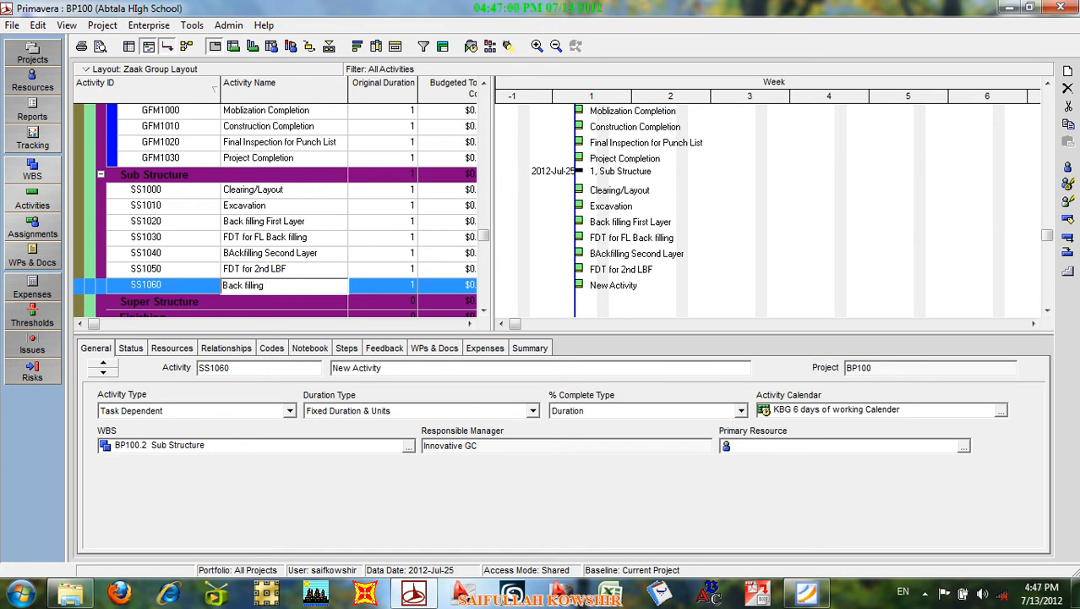
type("3rd Layer")
Add an activity from the SS1060 row under Sub Structure and name it "FDT for 3rd Layer".
left_click(190, 284)
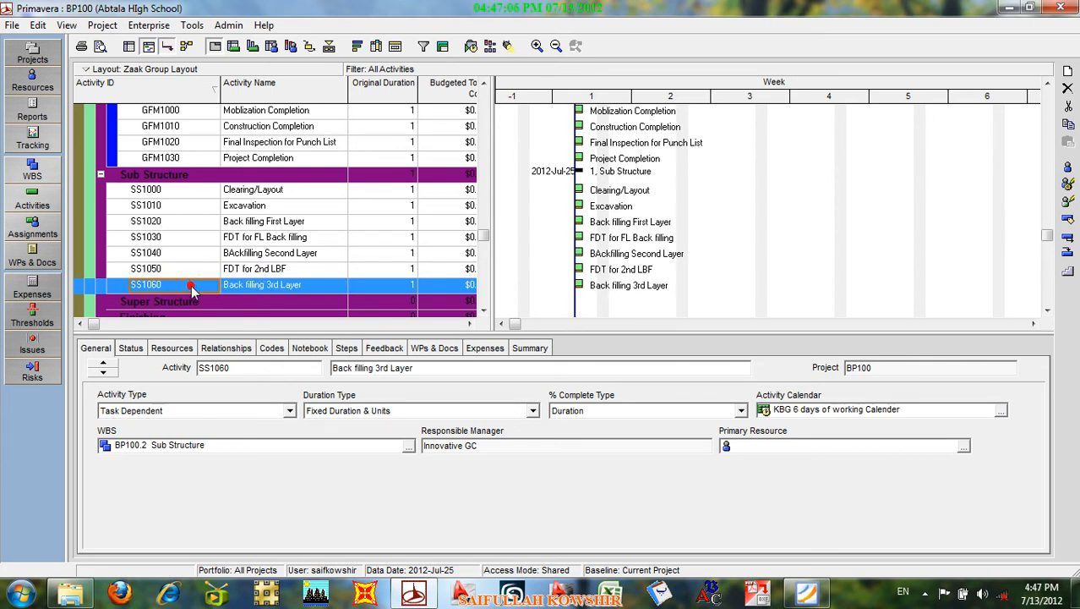
right_click(190, 289)
left_click(218, 362)
left_click(293, 288)
type("FDT ")
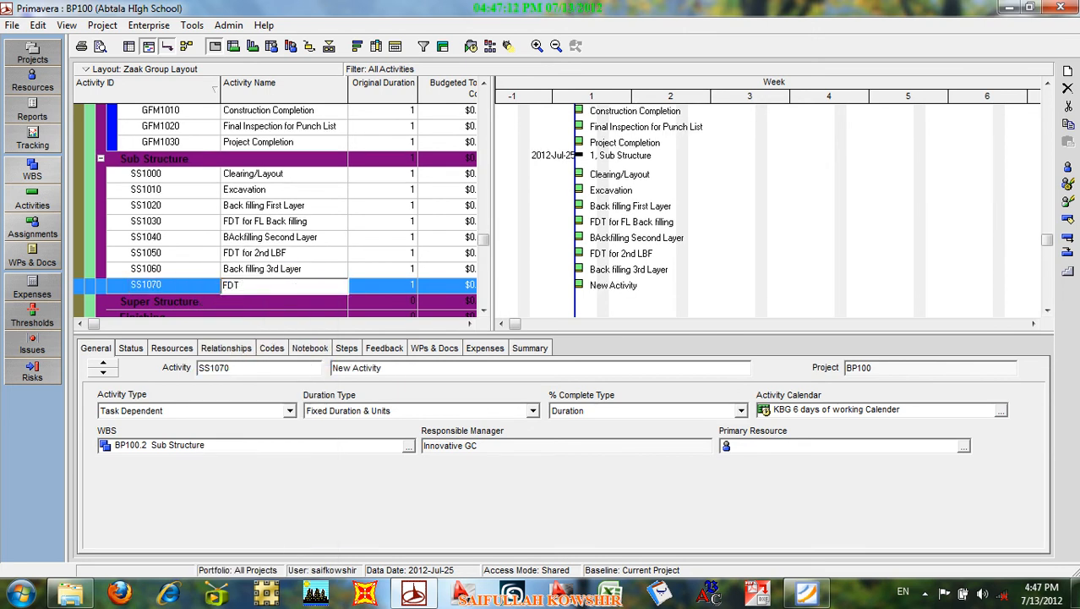
type("for 3rd Layer")
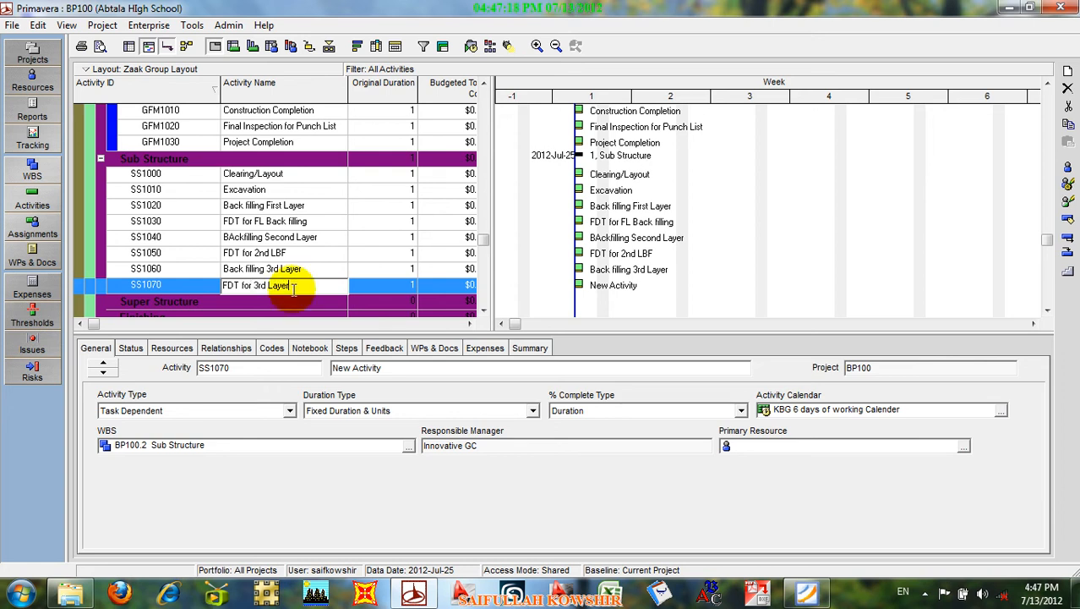
Add an activity from the SS1070 row under Sub Structure and name it "Stackout".
left_click(182, 287)
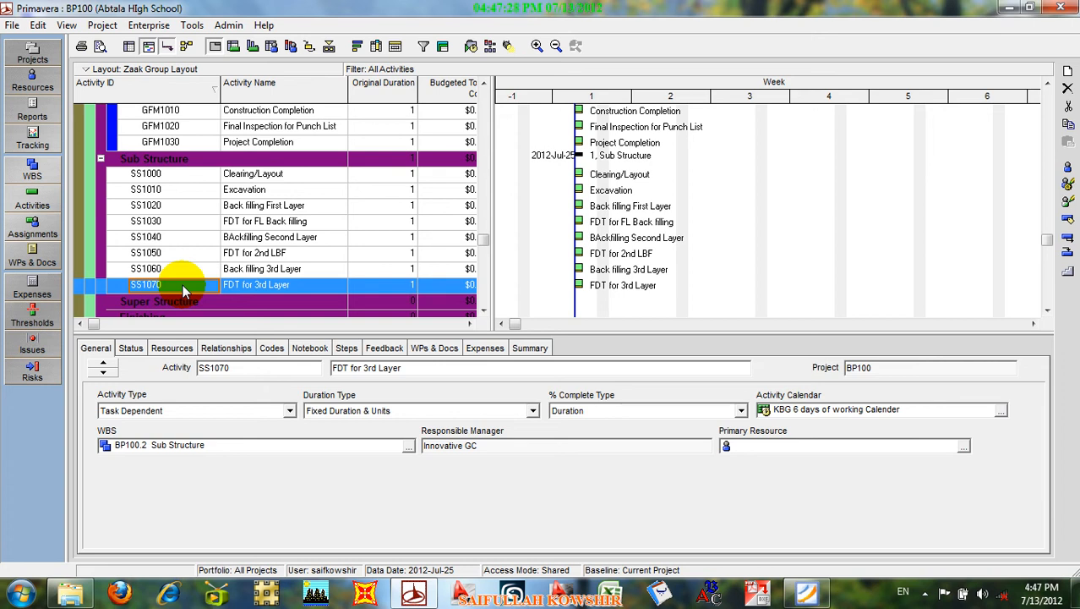
right_click(183, 269)
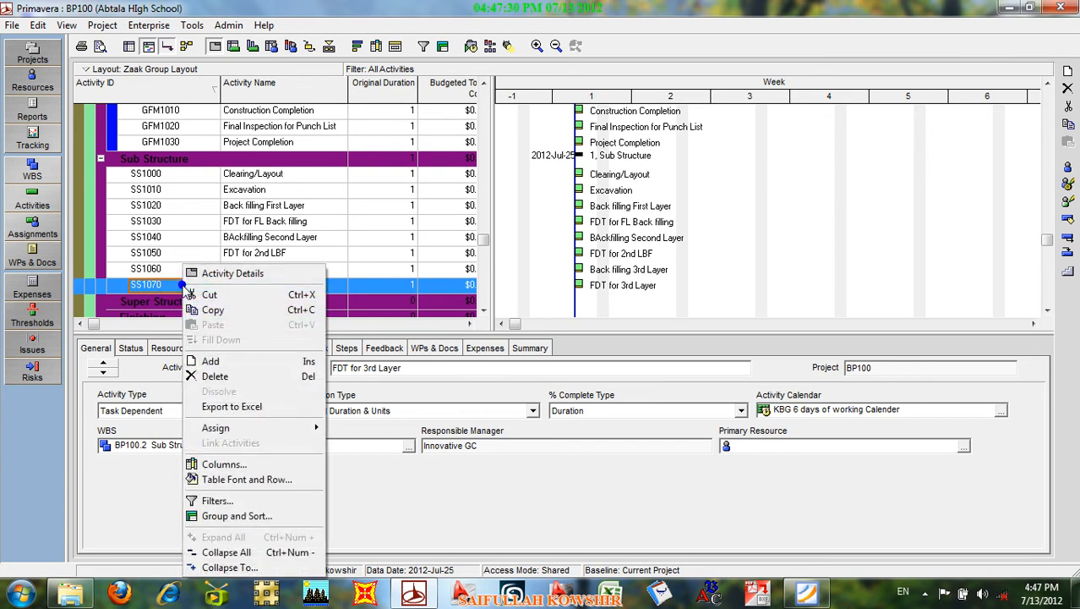
left_click(272, 361)
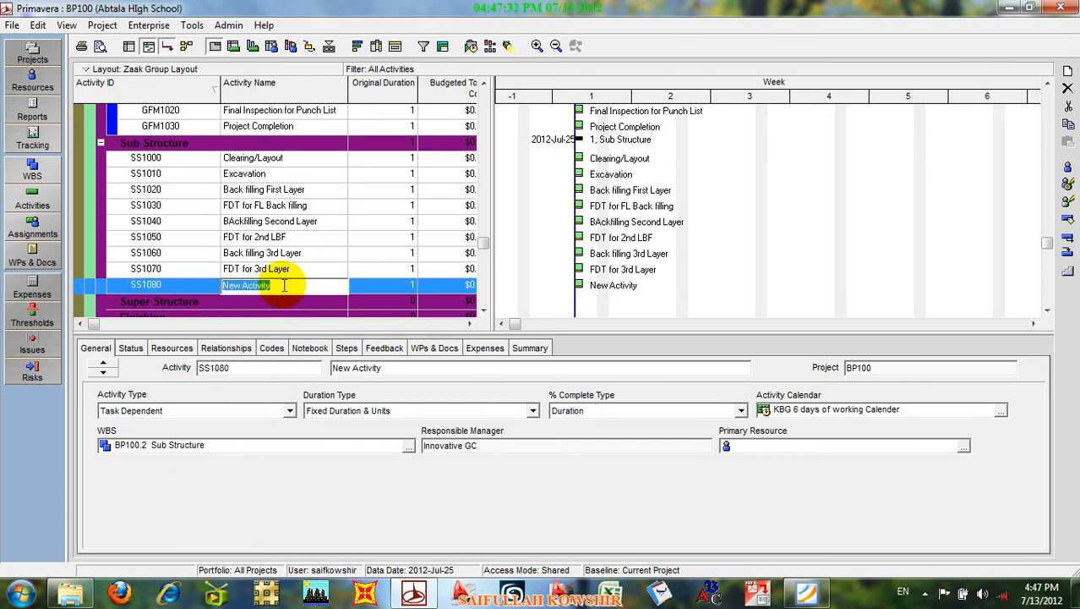
type("S")
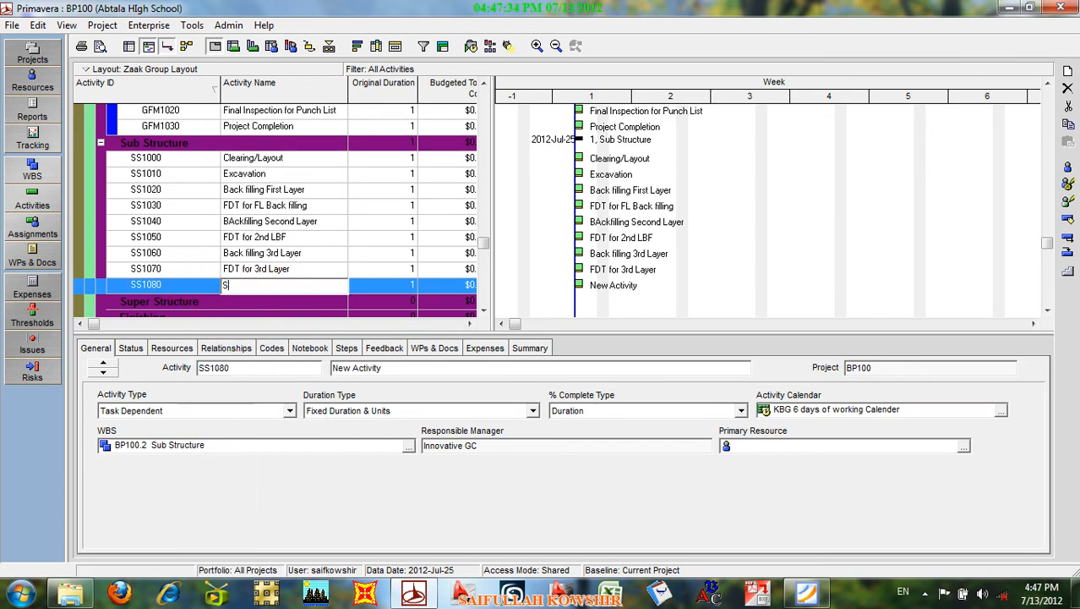
type("tackout")
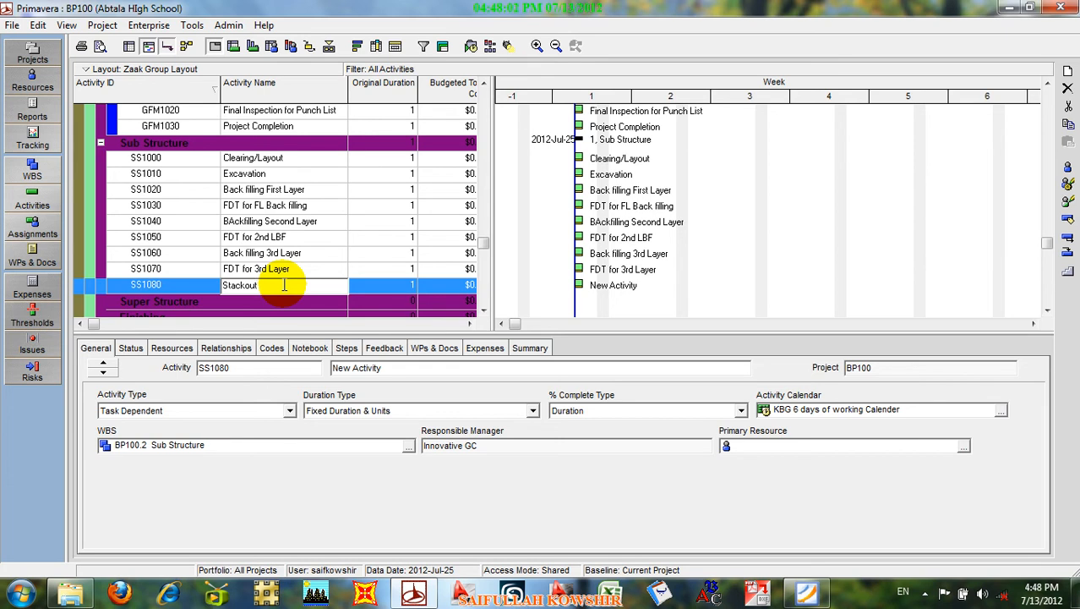
Set the original duration of the Stackout activity to 0.
left_click(365, 285)
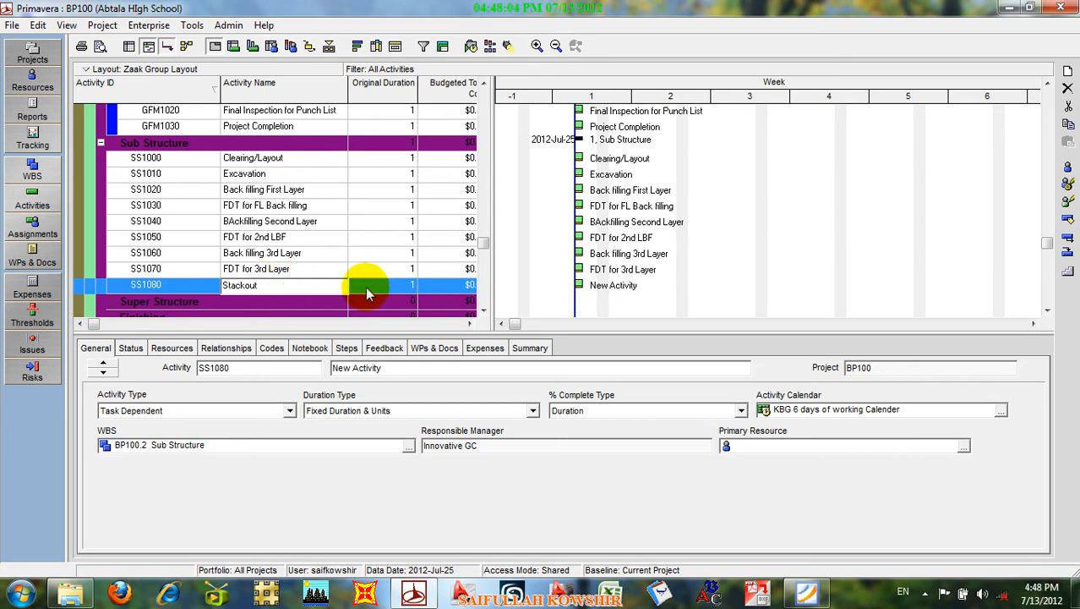
left_click(389, 286)
type("0")
left_click(328, 285)
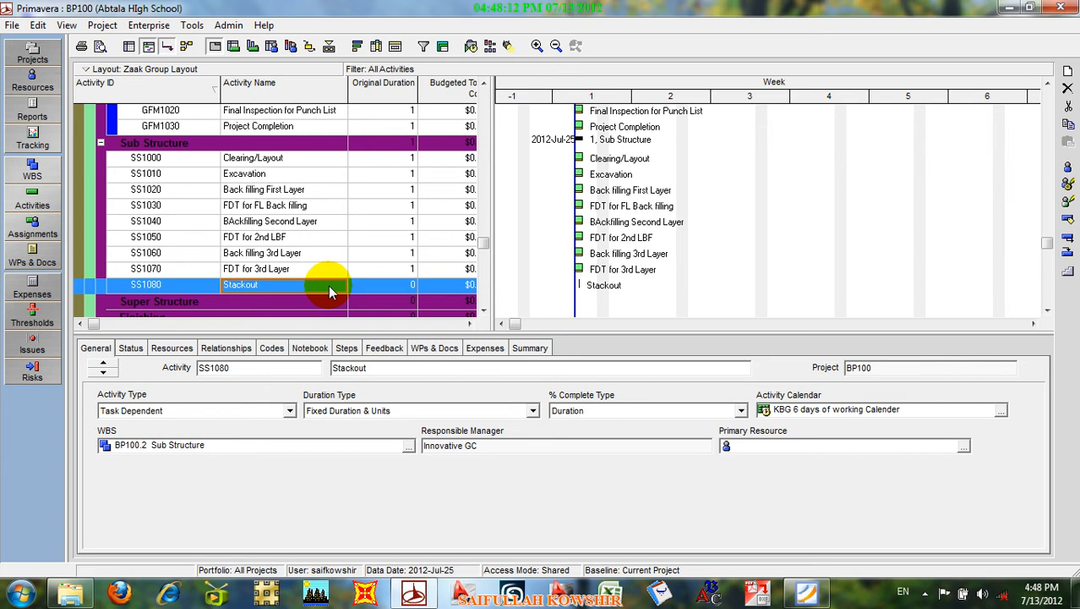
Look at the timesheet dates administration settings and close them.
left_click(212, 288)
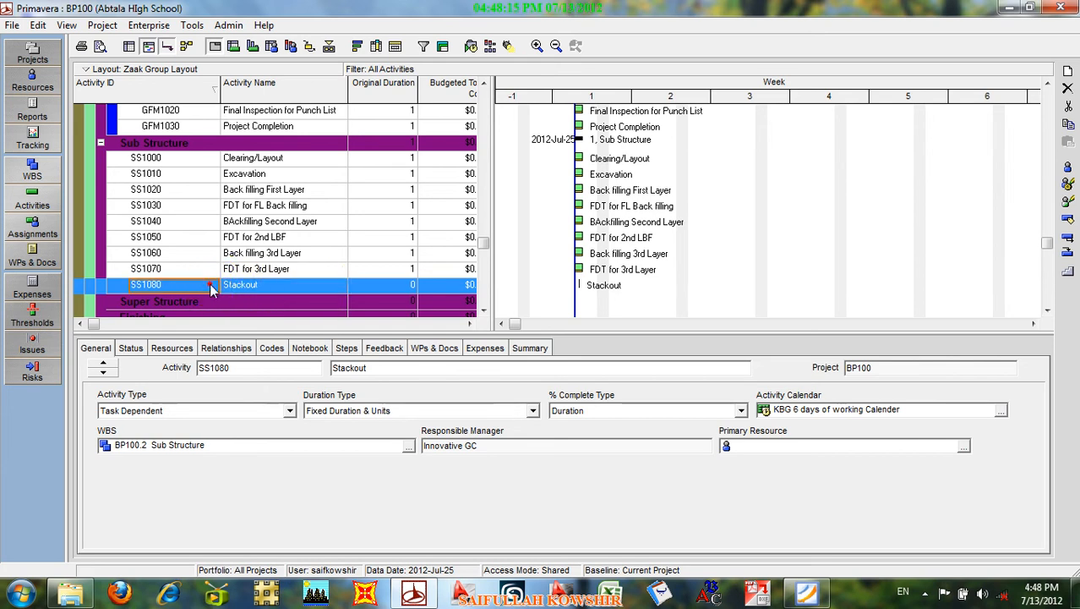
left_click(222, 29)
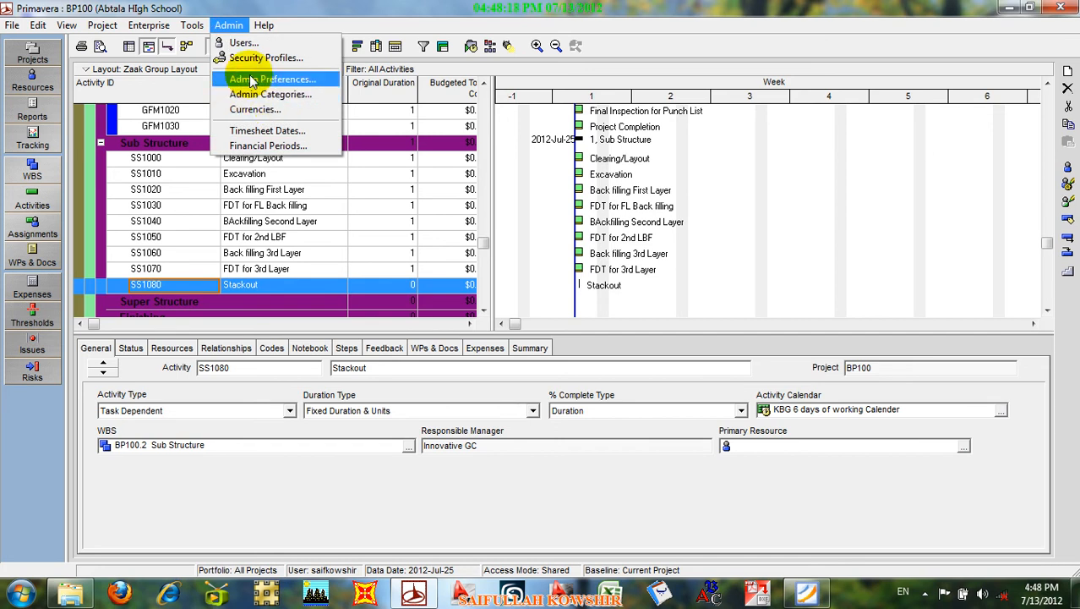
mouse_move(186, 25)
mouse_move(240, 30)
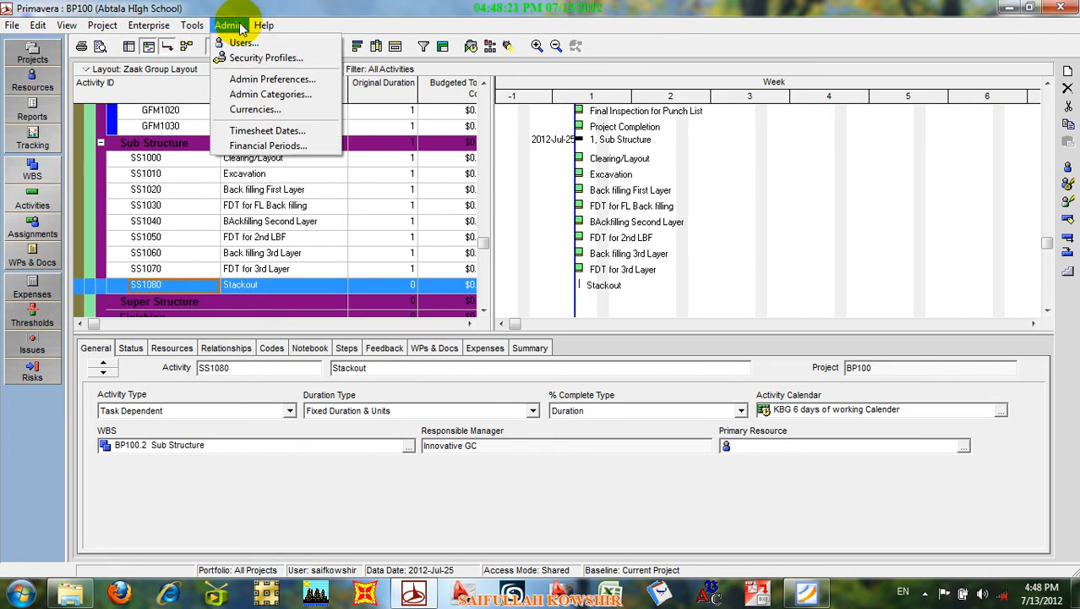
left_click(262, 134)
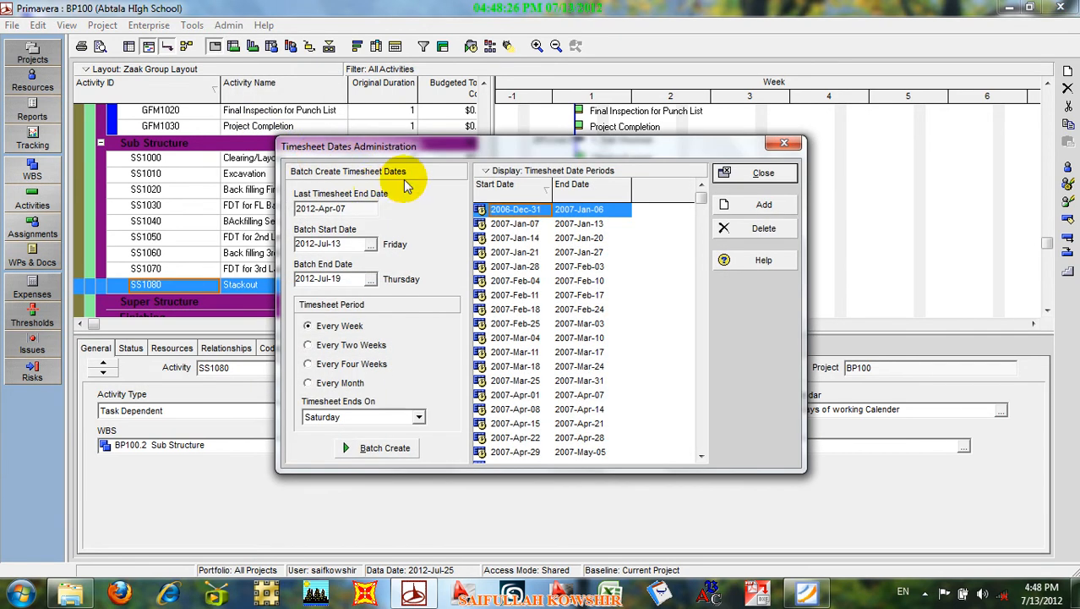
left_click(765, 174)
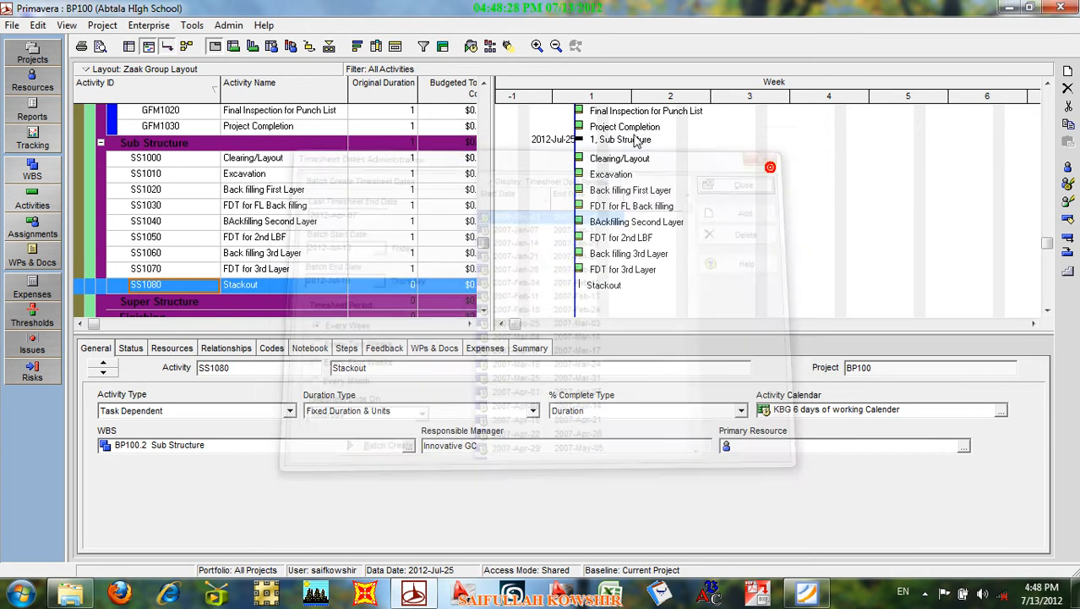
Examine the user preferences, including time units, dates, currency, application, password, resource analysis, calculations and startup filters.
left_click(38, 25)
left_click(83, 313)
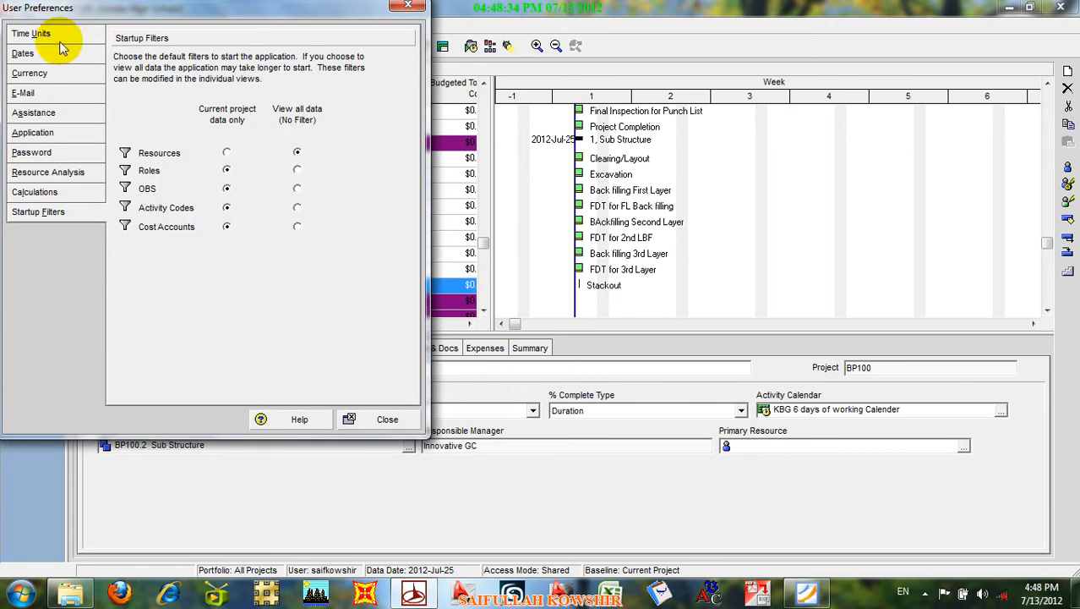
left_click(34, 34)
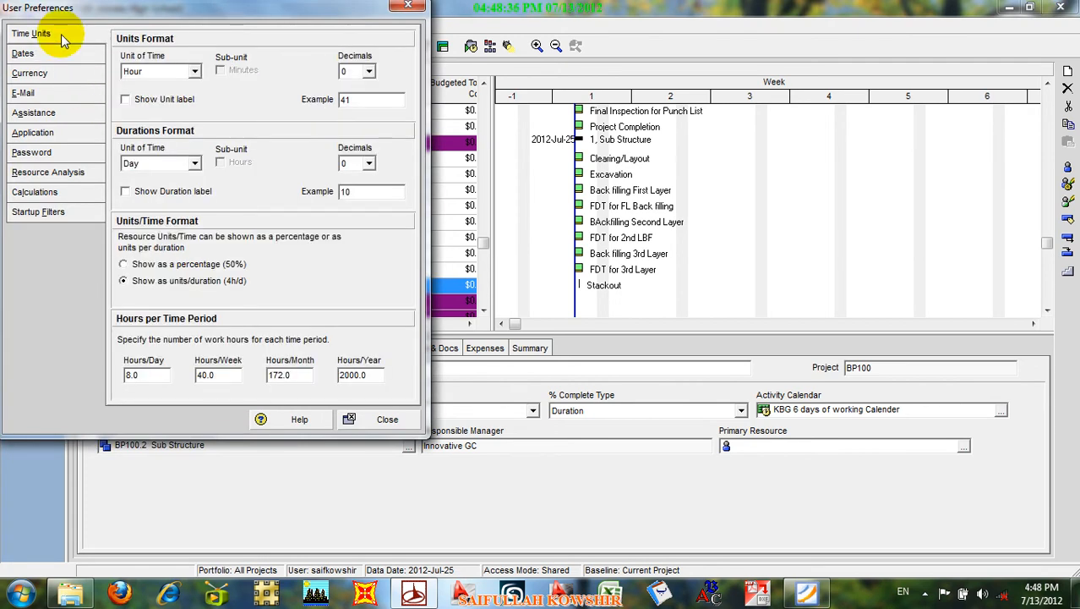
left_click(56, 54)
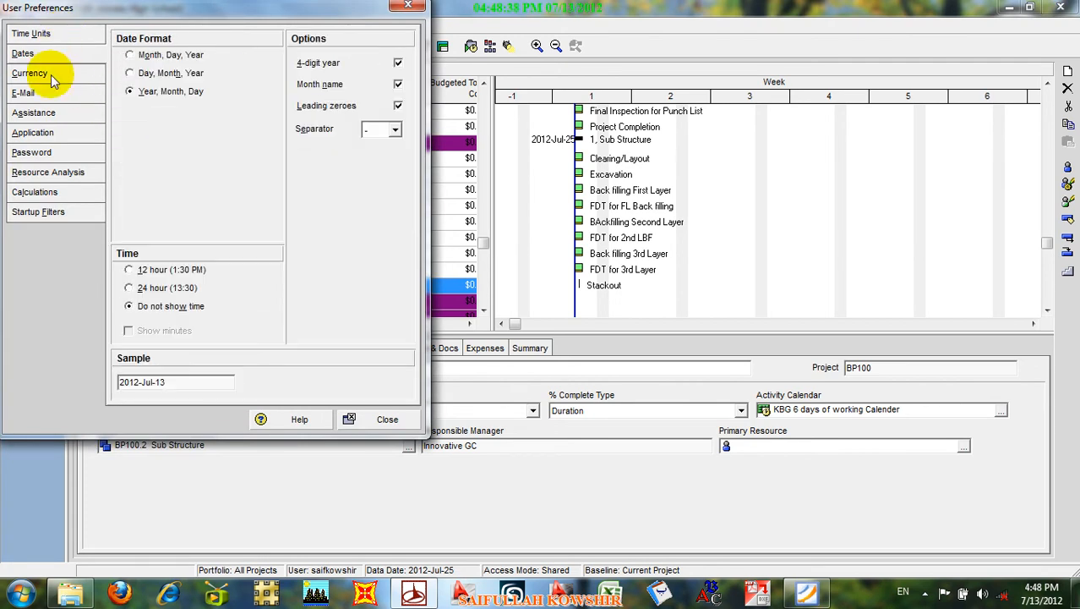
left_click(51, 74)
left_click(53, 53)
left_click(41, 133)
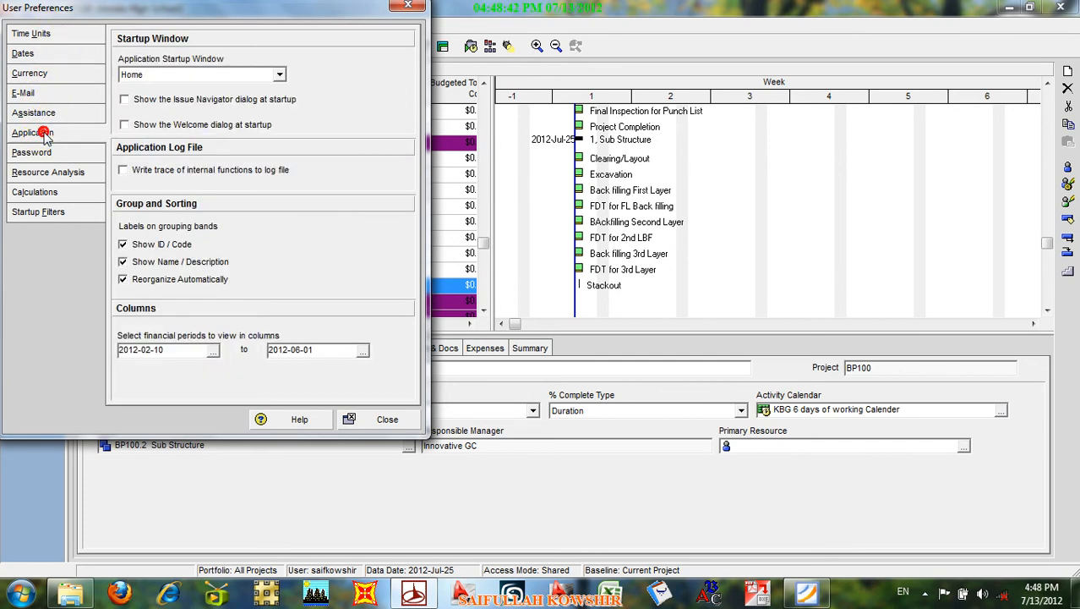
left_click(32, 153)
left_click(41, 172)
left_click(34, 192)
left_click(39, 211)
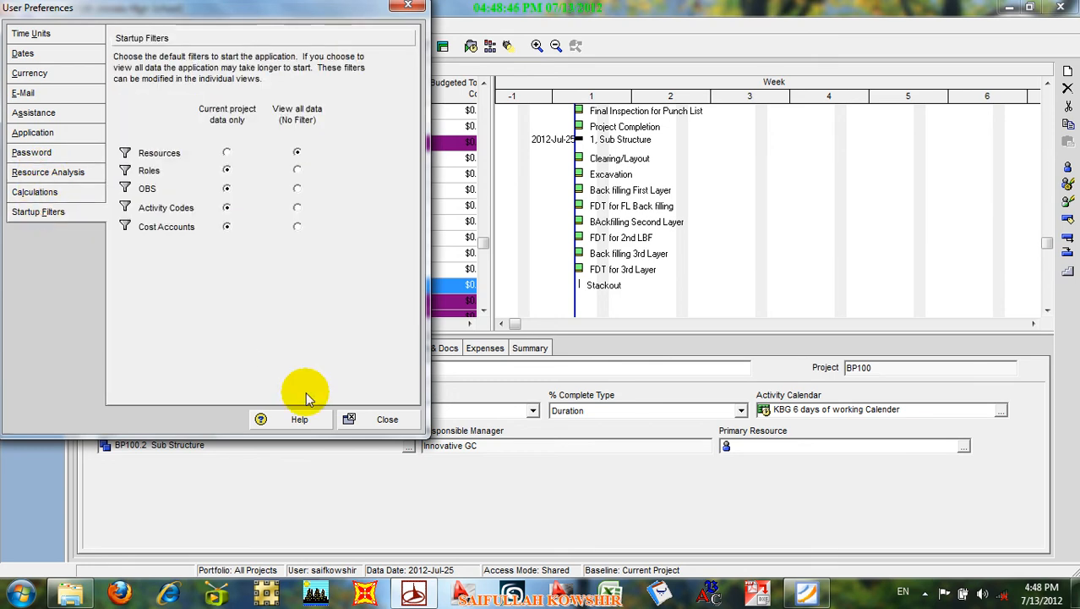
left_click(384, 419)
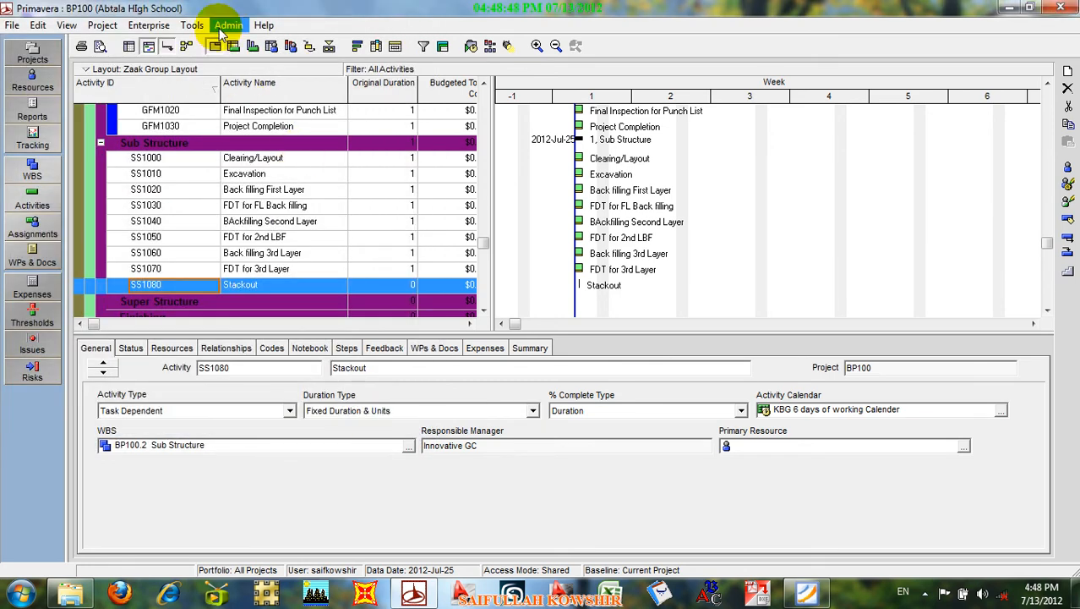
Set the default duration for new activities to 1 in the general admin preferences.
left_click(225, 27)
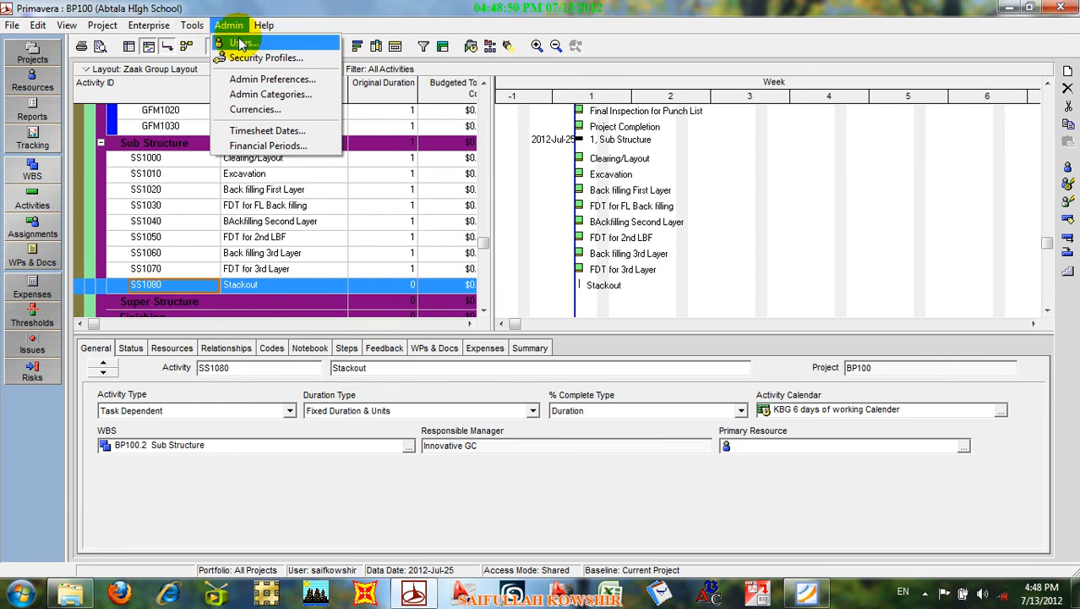
left_click(255, 79)
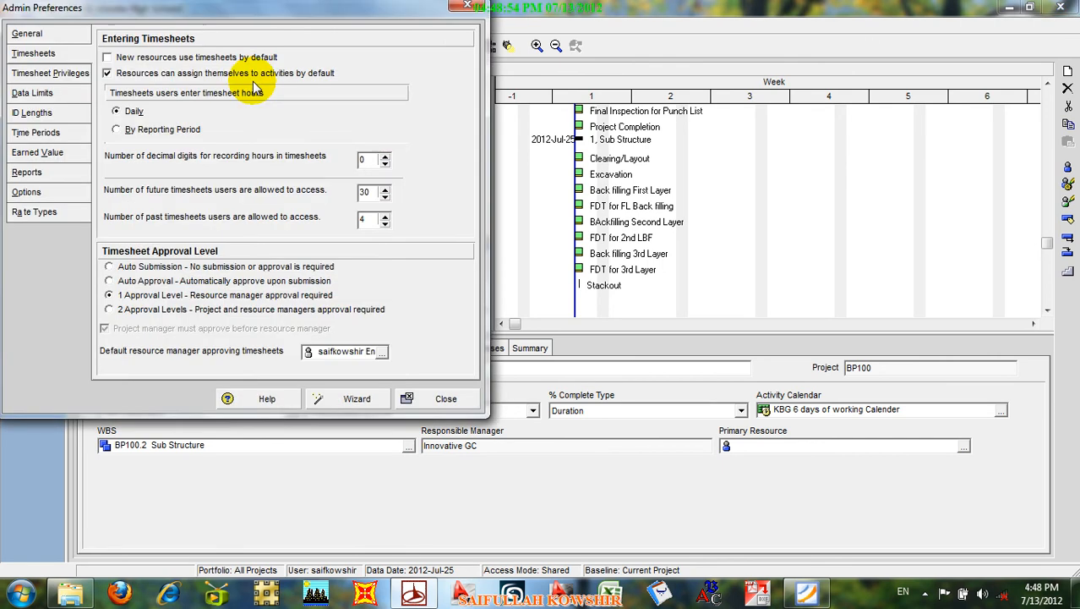
left_click(41, 33)
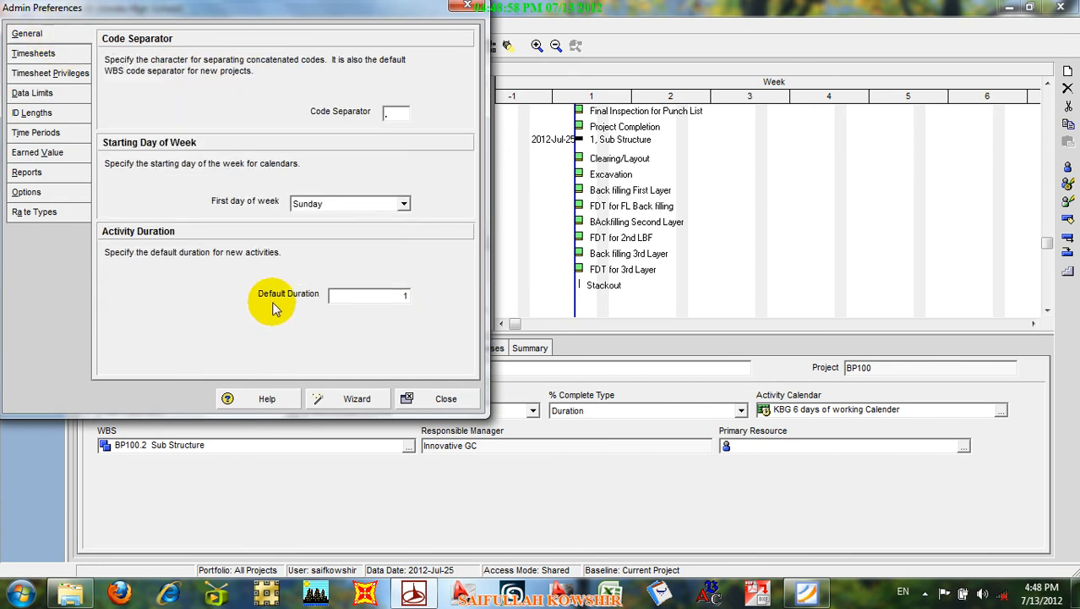
left_click(378, 295)
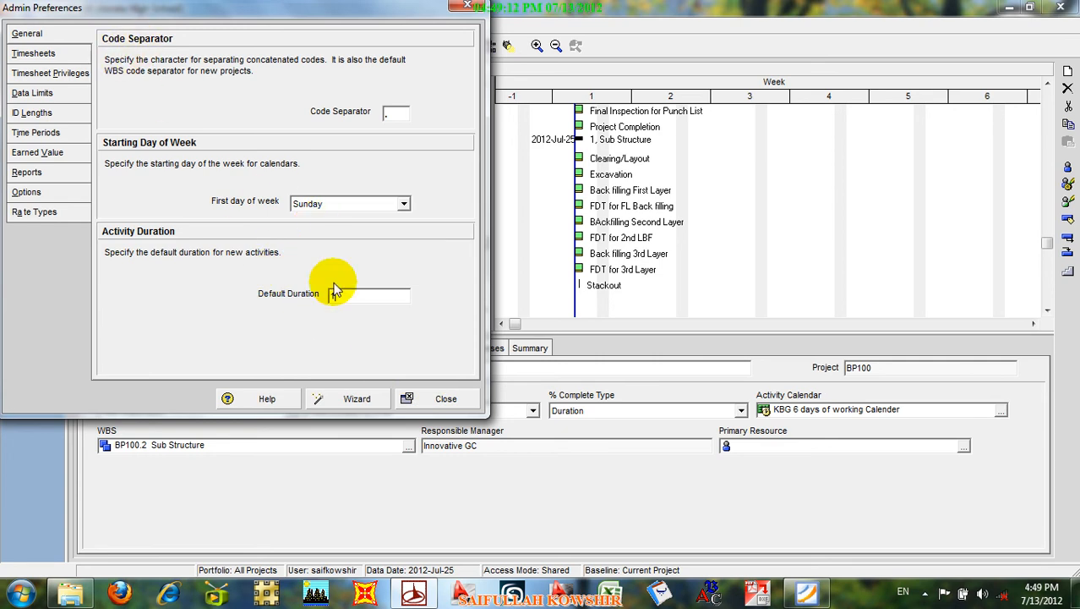
type("1")
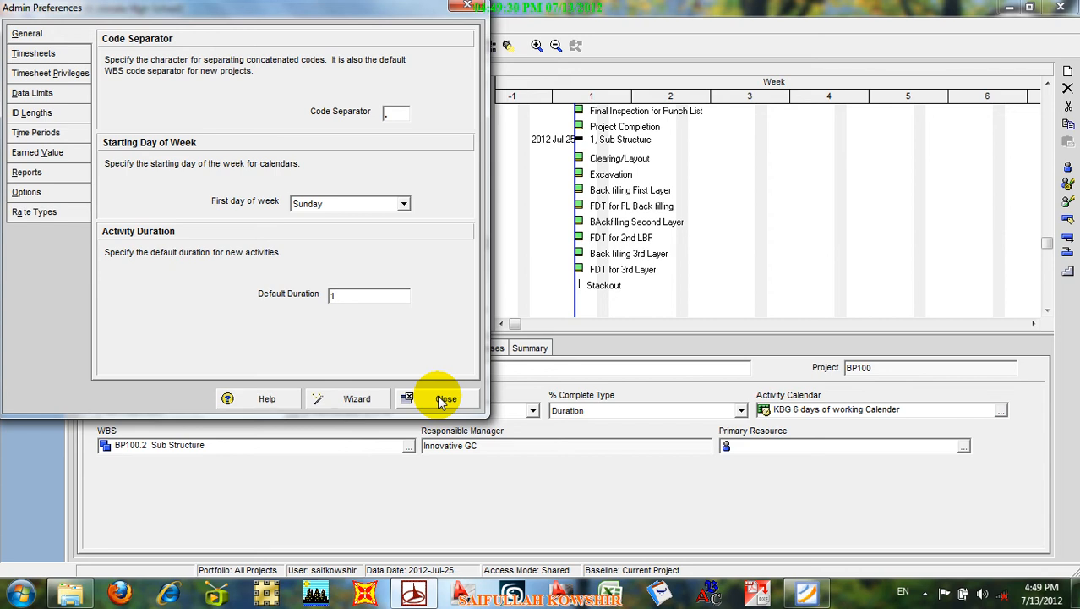
left_click(440, 401)
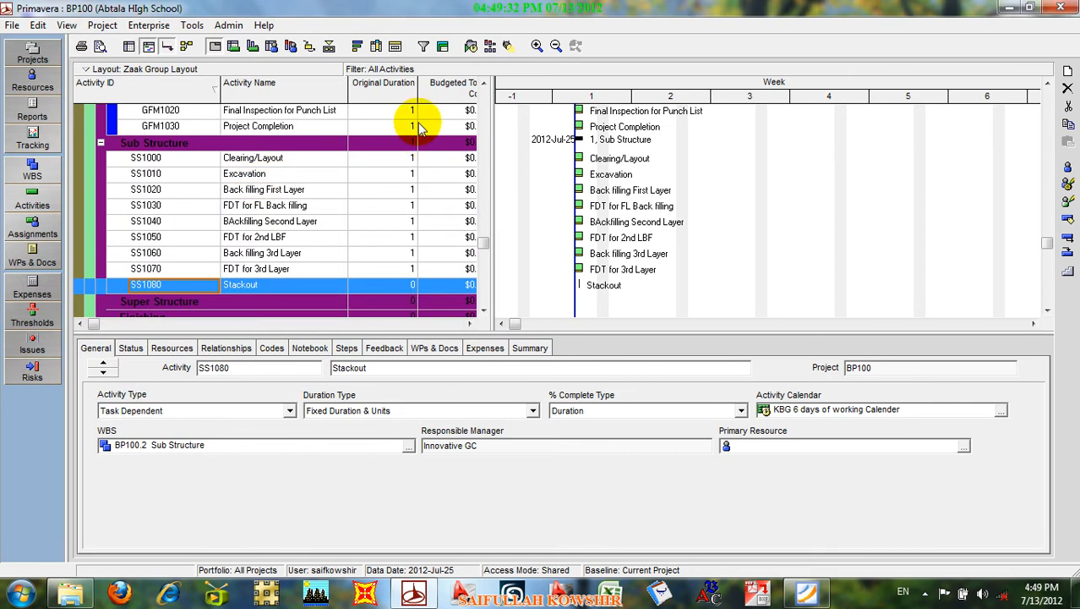
Set the original duration of the Excavation activity under Sub Structure to 15.
left_click(397, 112)
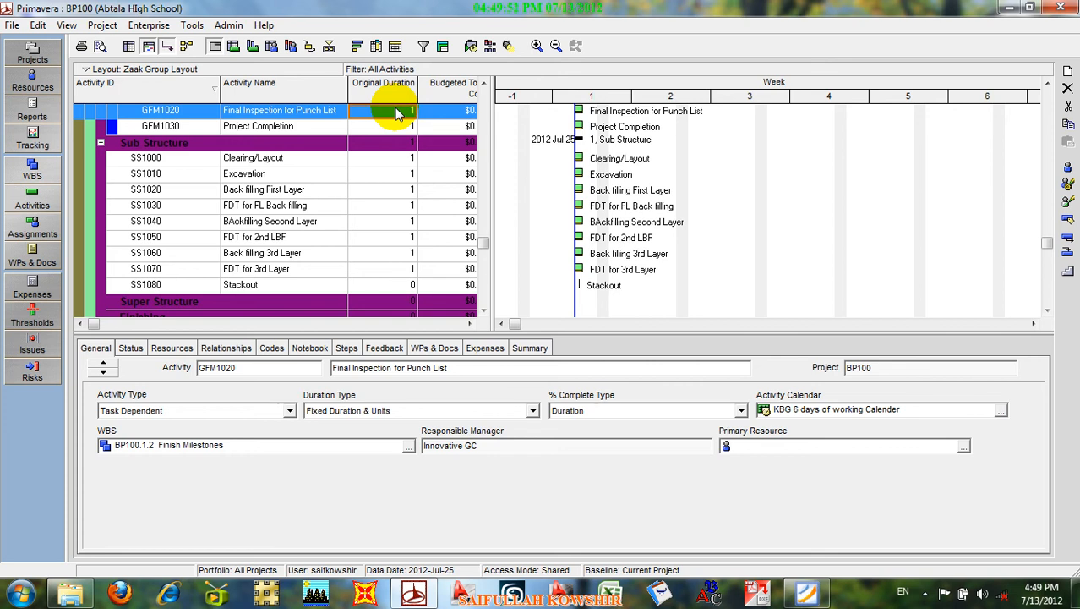
left_click(391, 177)
type("15")
key("Return")
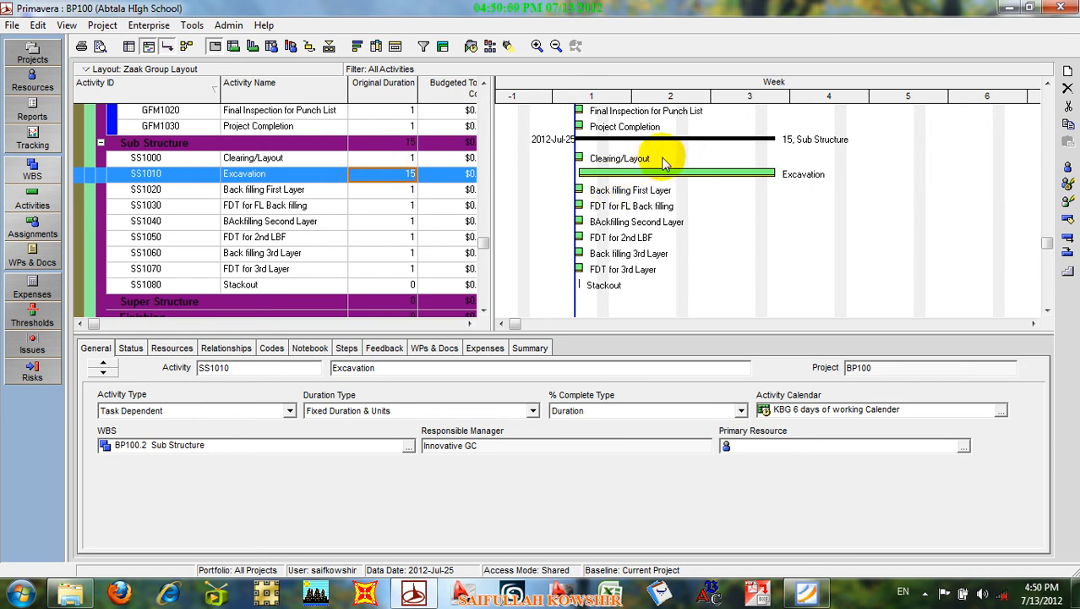
left_click(410, 177)
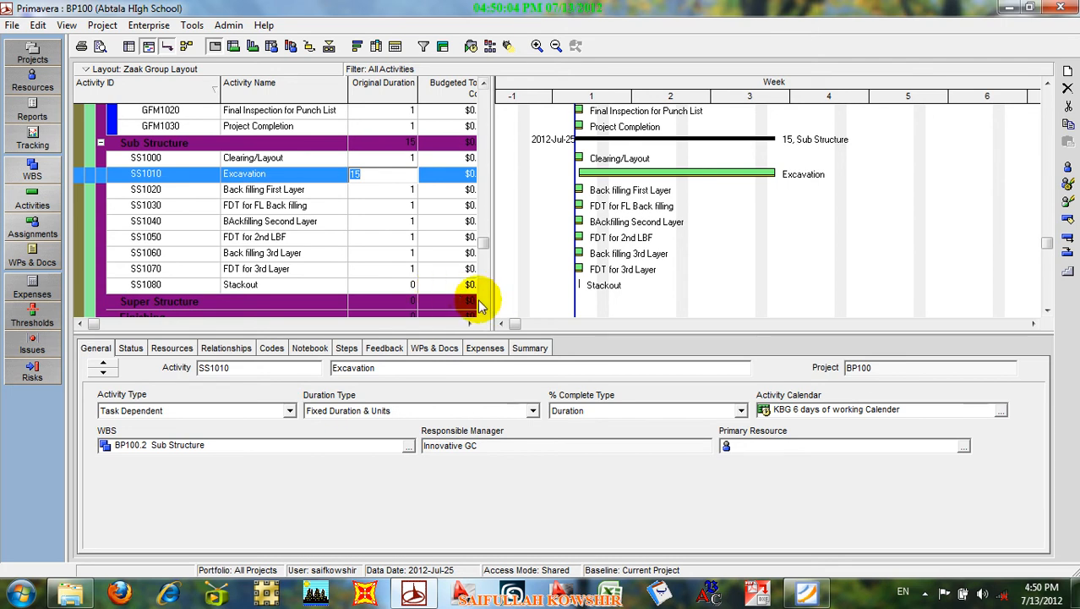
Add an activity from the SS1080 row, consult the plan in the 300 Student Classroom PDF, and name the activity "Form work for Footings".
left_click(177, 285)
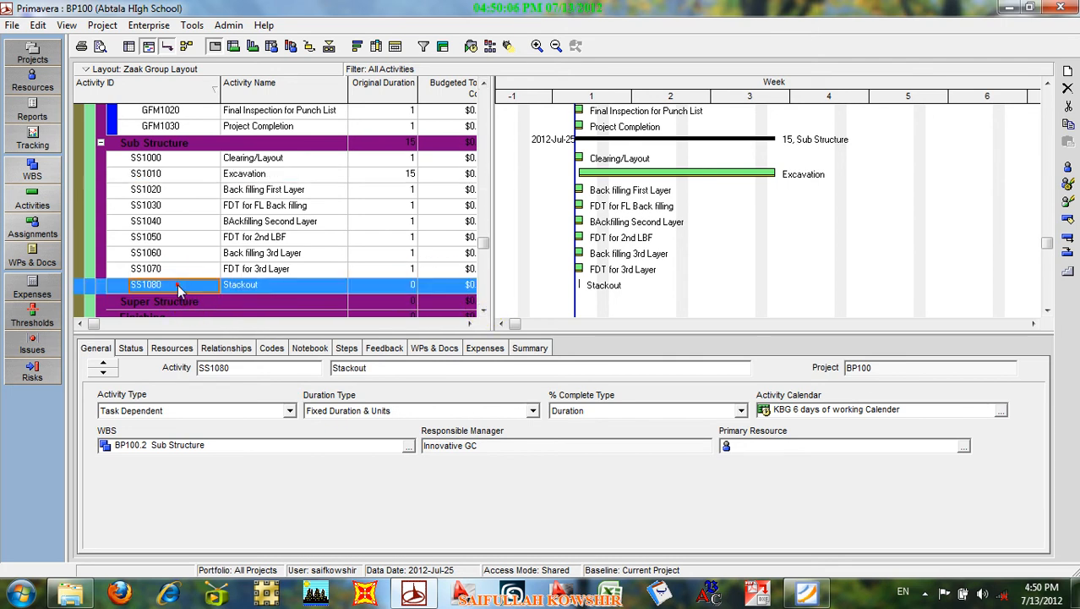
right_click(179, 285)
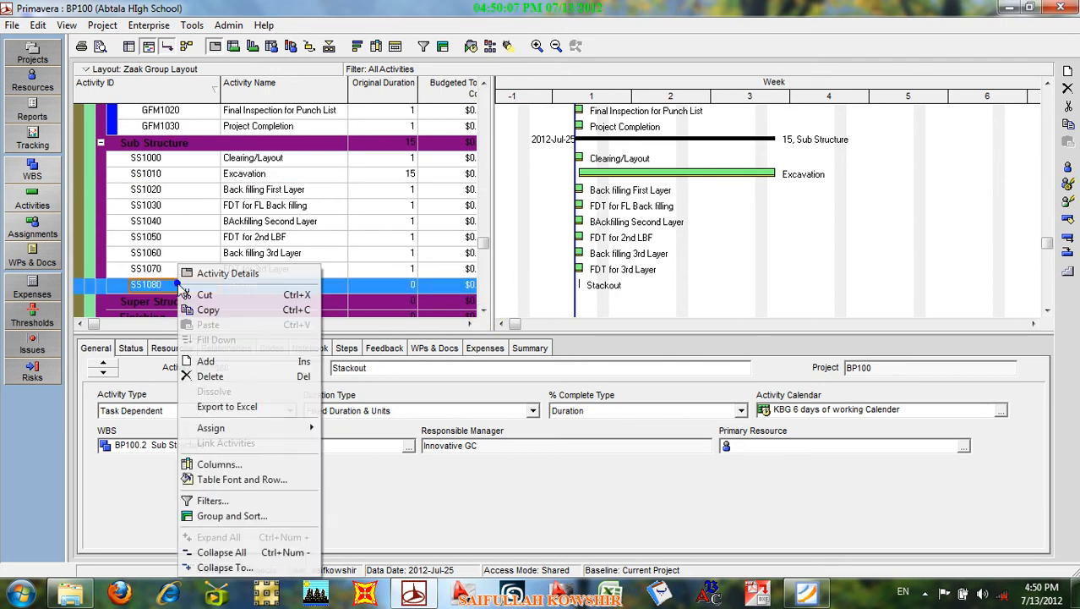
left_click(206, 361)
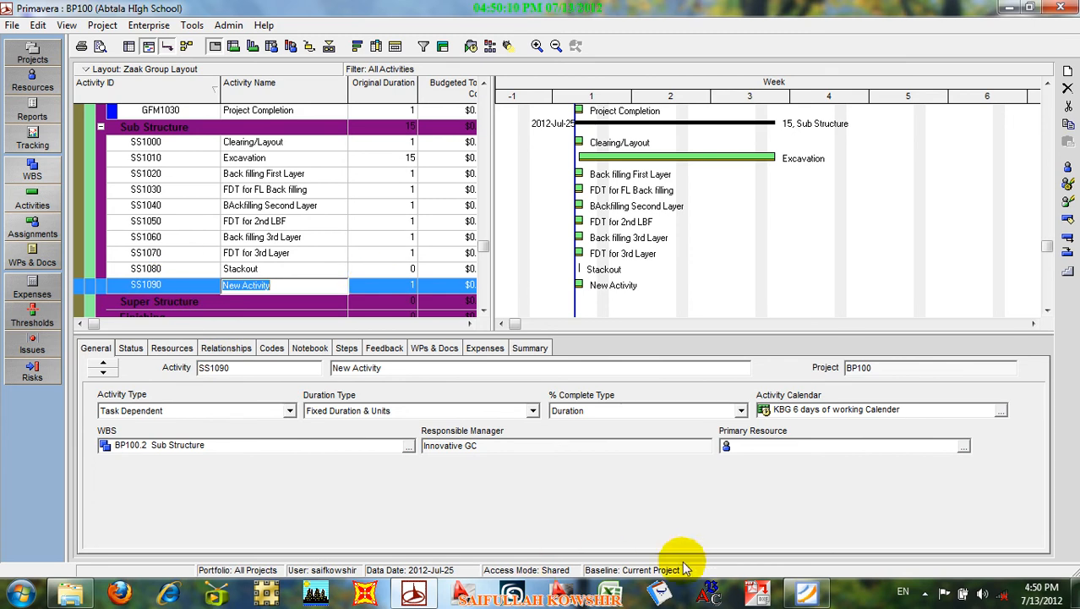
mouse_move(815, 596)
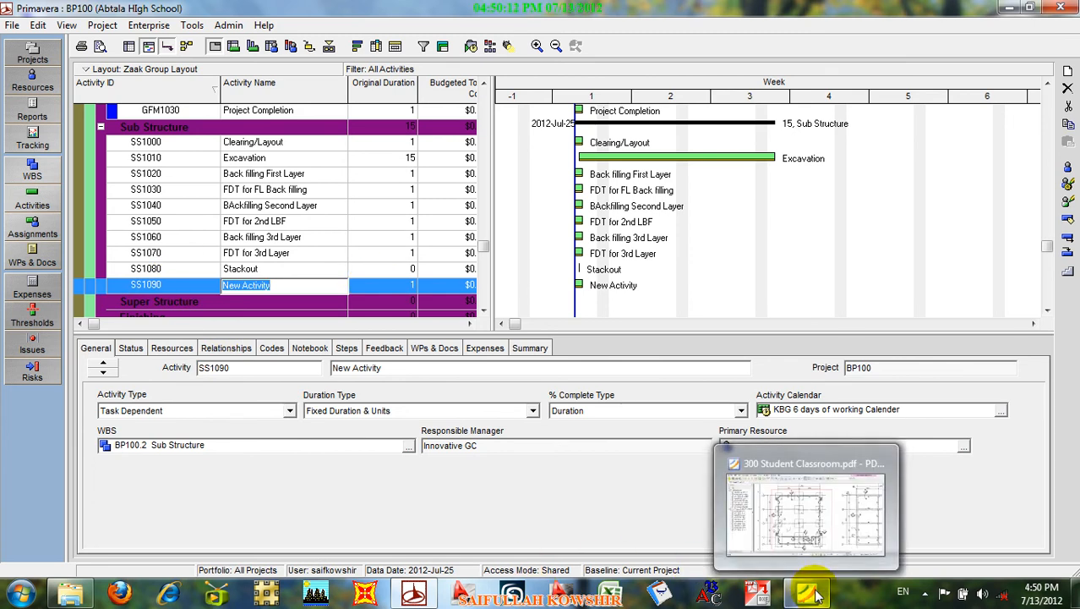
left_click(796, 517)
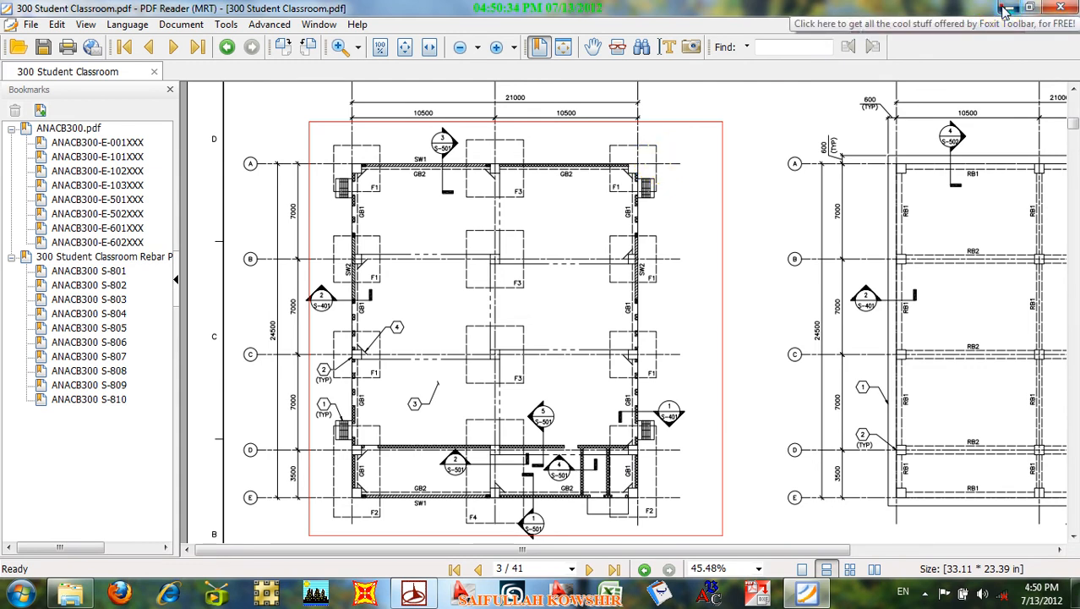
left_click(1062, 10)
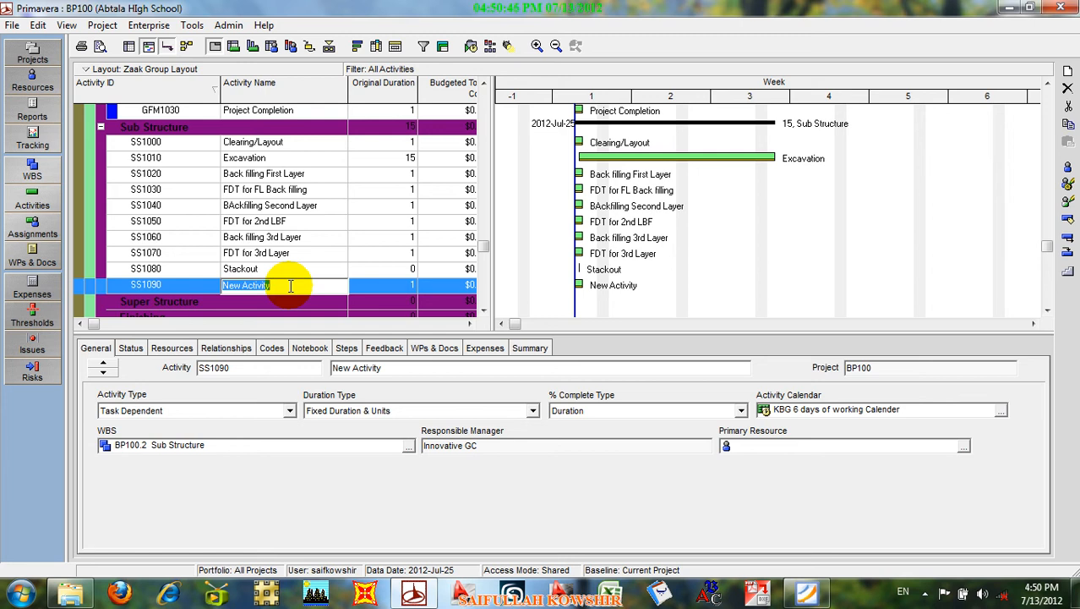
type("Form")
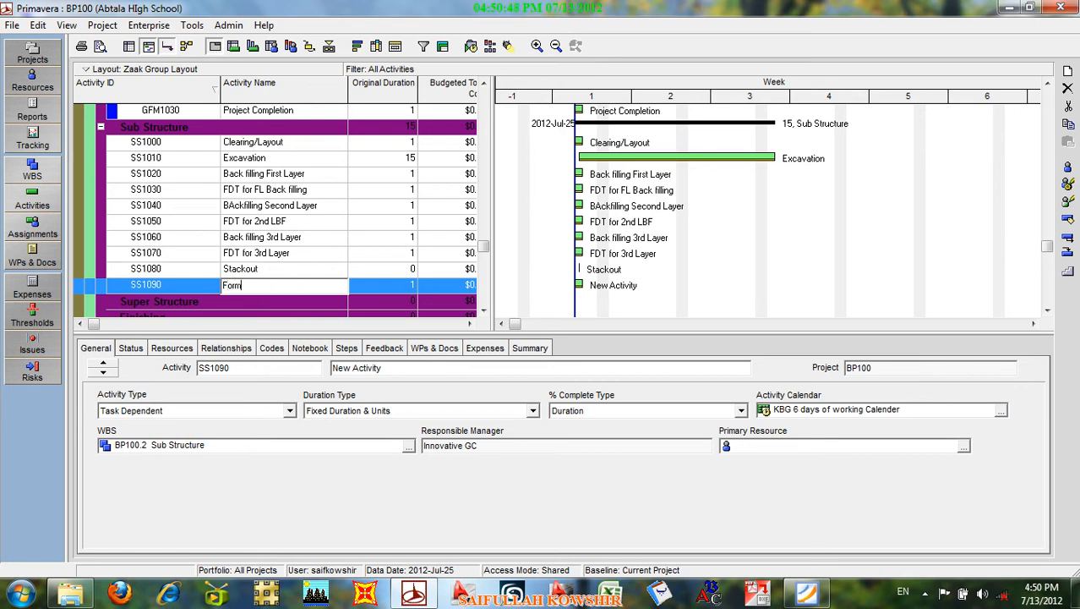
type(" work for Footings")
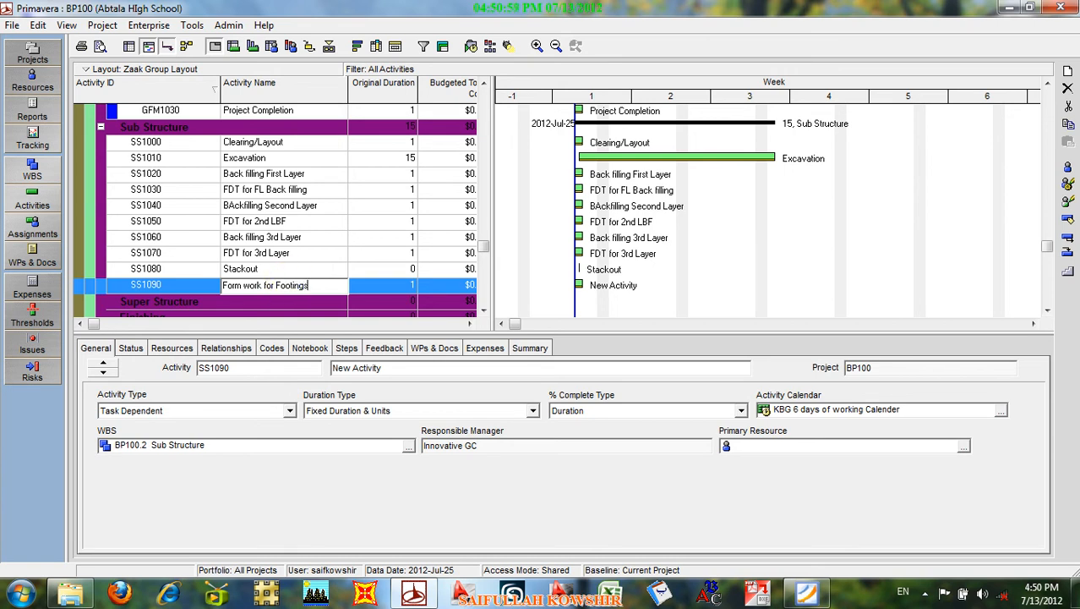
Add a new activity from the SS1090 row under Sub Structure.
left_click(211, 289)
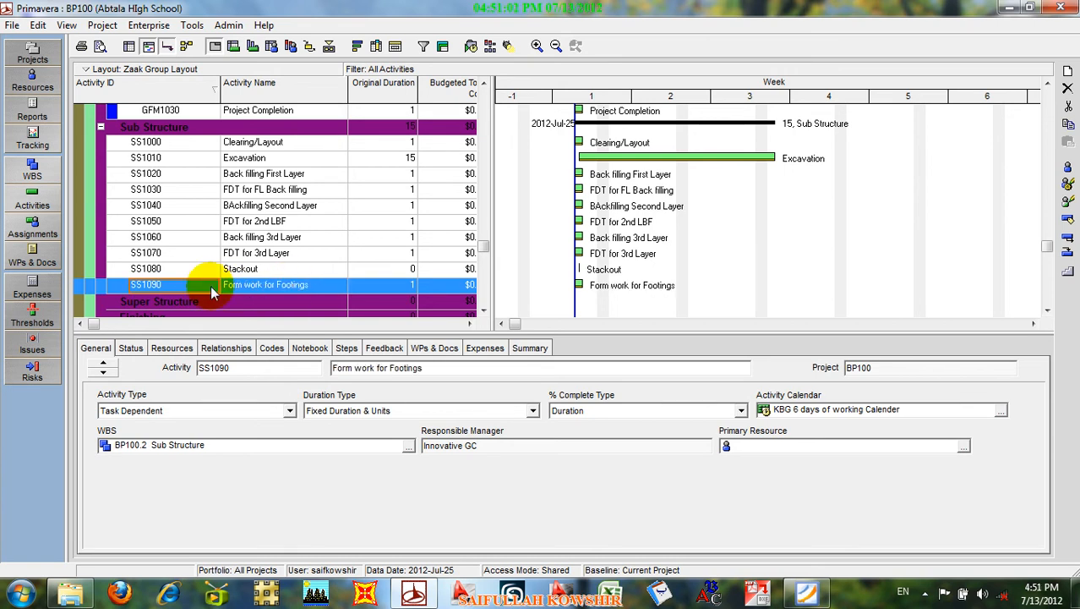
right_click(211, 290)
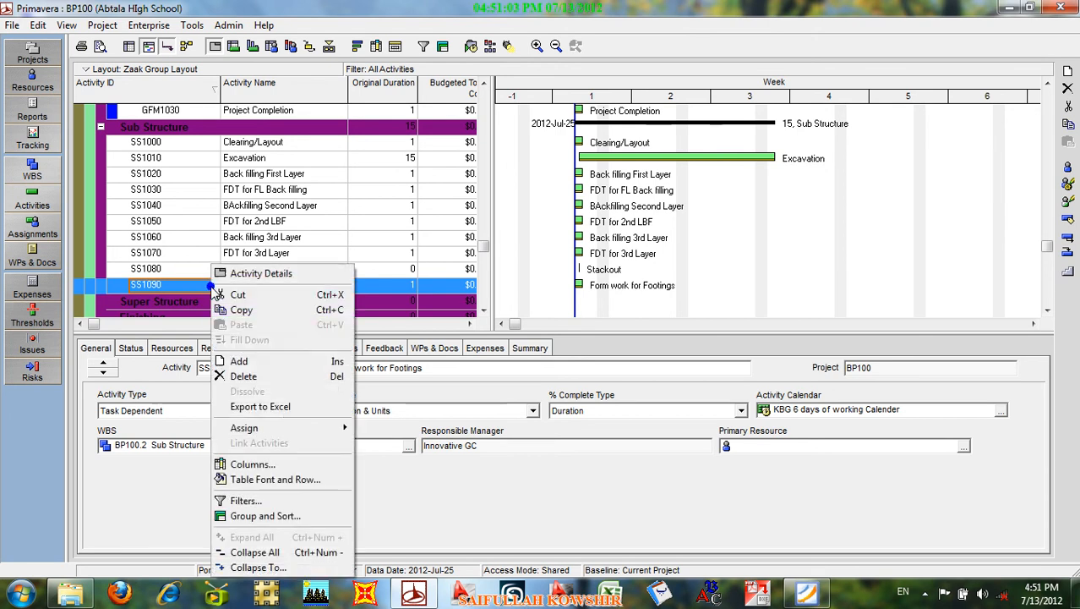
left_click(241, 363)
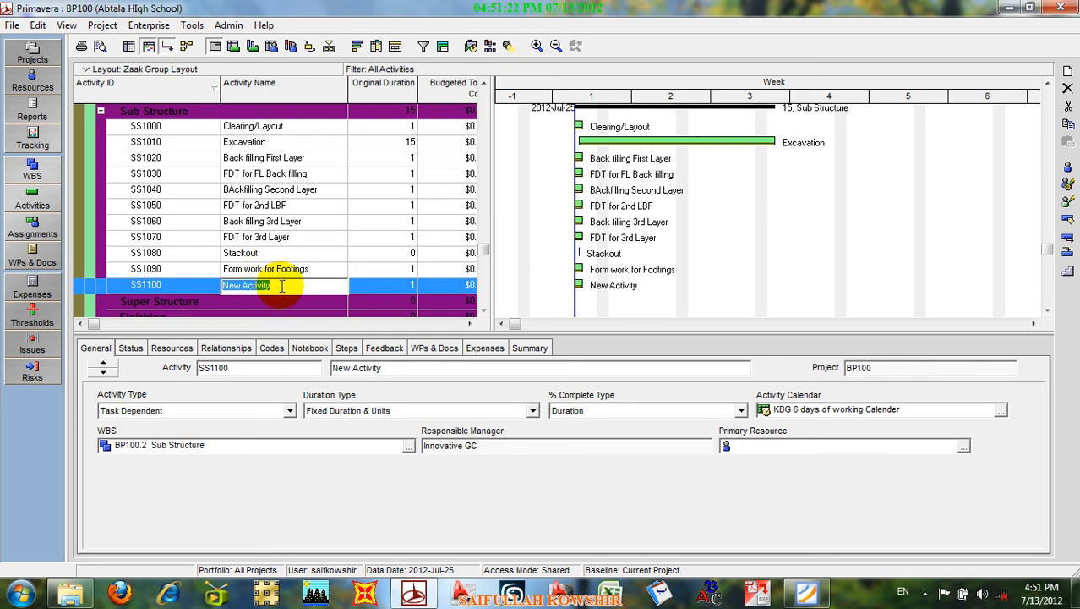
type("Rebar")
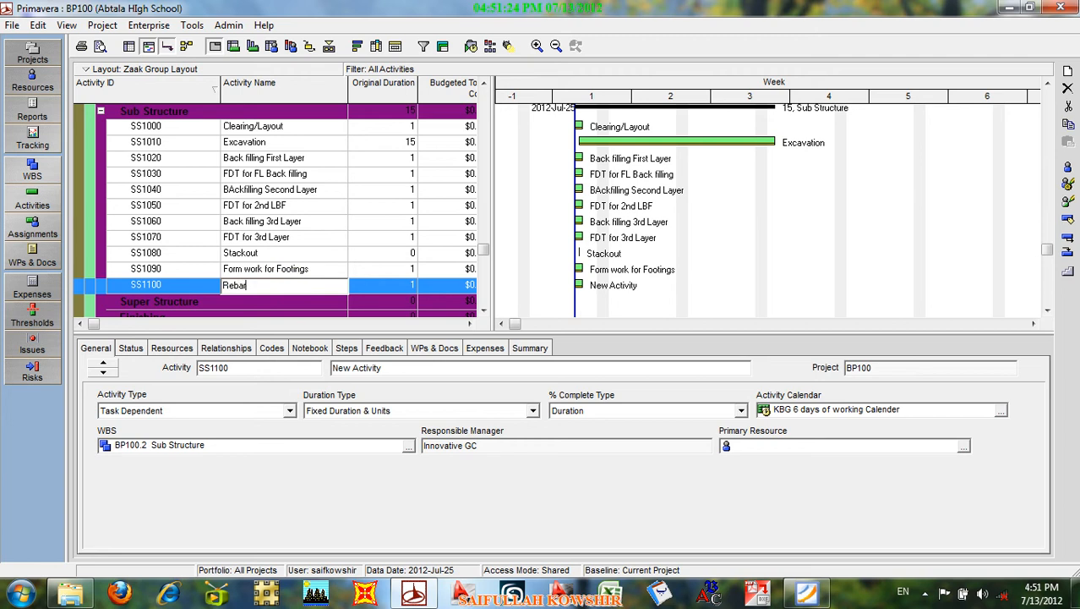
type(" plac")
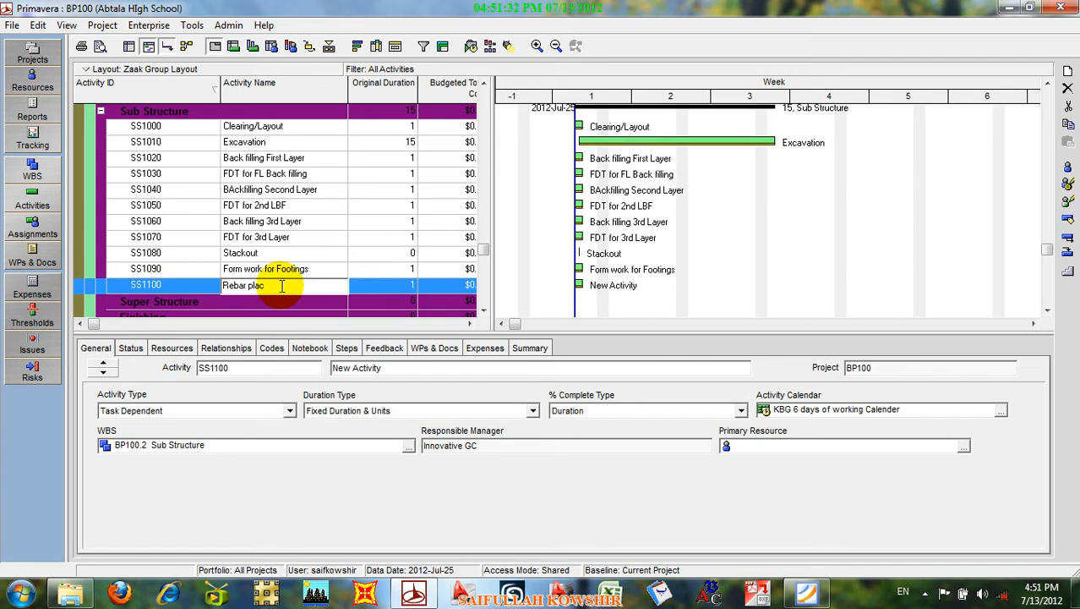
type("ement")
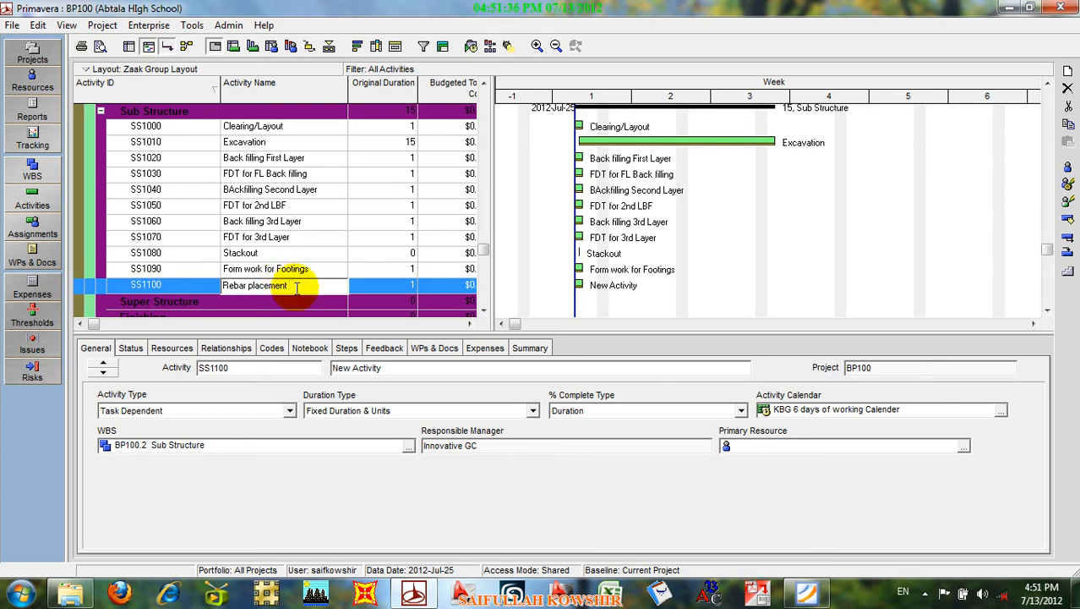
type(" in")
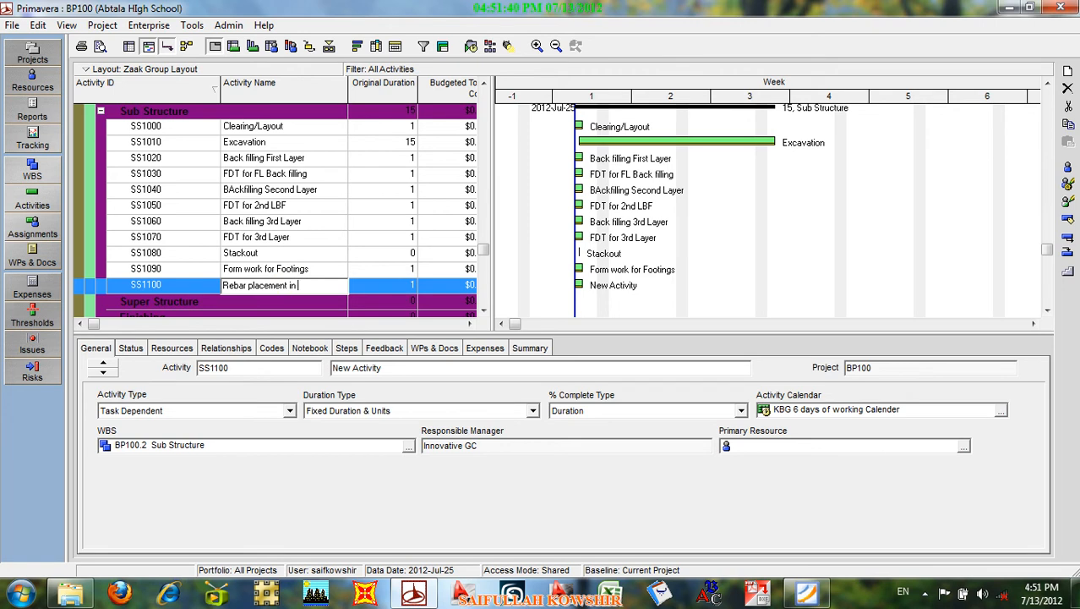
key("BackSpace")
key("BackSpace")
key("BackSpace")
key("BackSpace")
key("BackSpace")
key("BackSpace")
key("BackSpace")
key("BackSpace")
key("BackSpace")
key("BackSpace")
key("BackSpace")
key("BackSpace")
key("BackSpace")
key("BackSpace")
key("BackSpace")
key("BackSpace")
key("BackSpace")
key("BackSpace")
type("foo")
key("BackSpace")
key("BackSpace")
key("BackSpace")
key("BackSpace")
Name activity SS1100 "Rebar placing of footings/Dowel Bars Placing for Columns" and widen the Activity Name column to fit the full text.
type("Rebar pk")
key("BackSpace")
type("lacing of footings /")
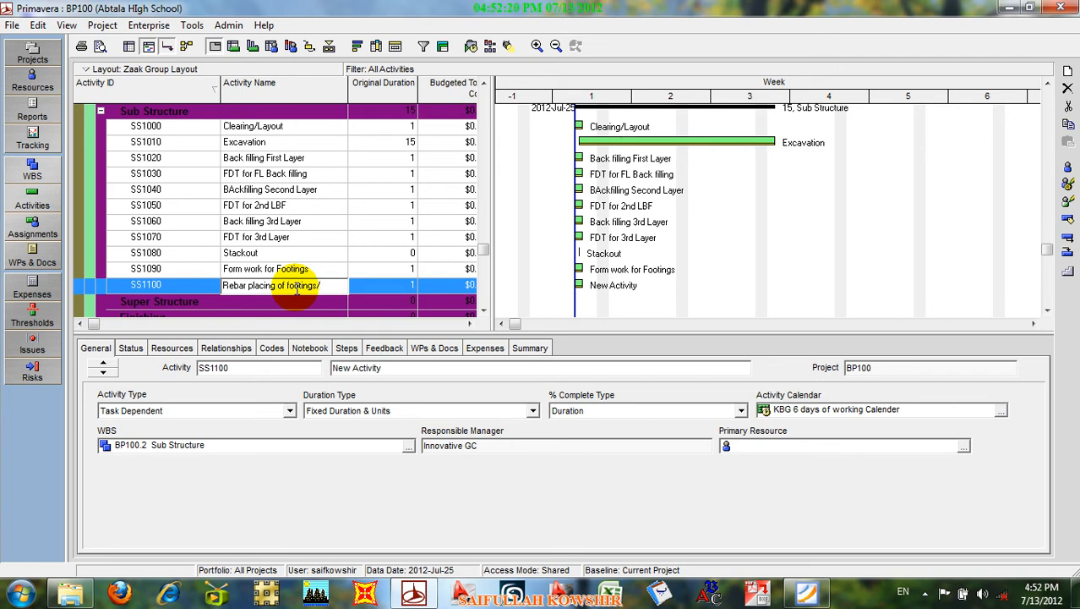
type("Sta")
key("BackSpace")
key("BackSpace")
key("BackSpace")
type("Dowell")
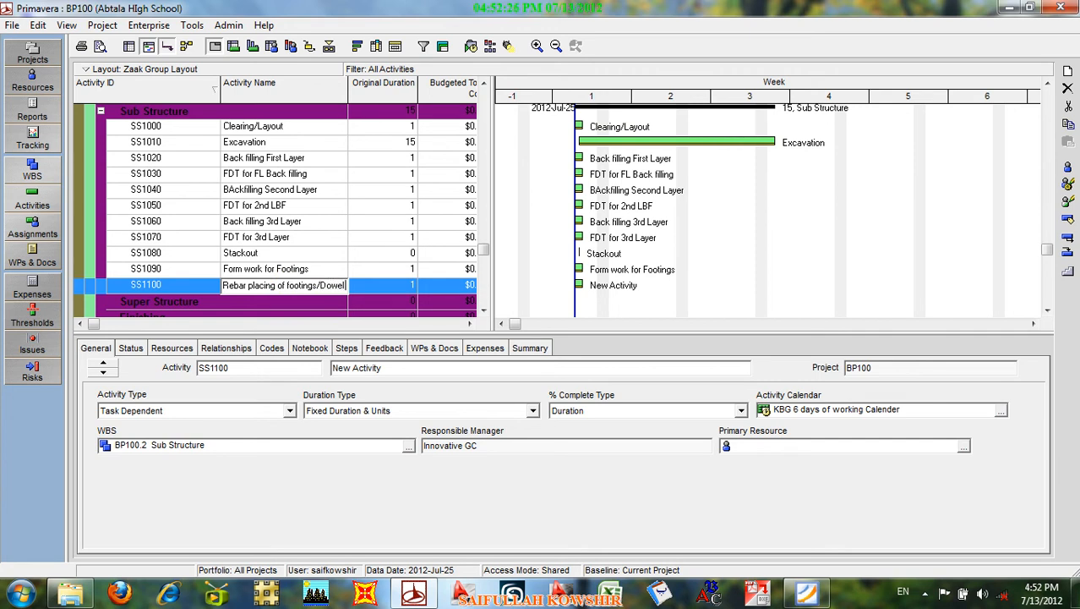
type(" Bars Pla")
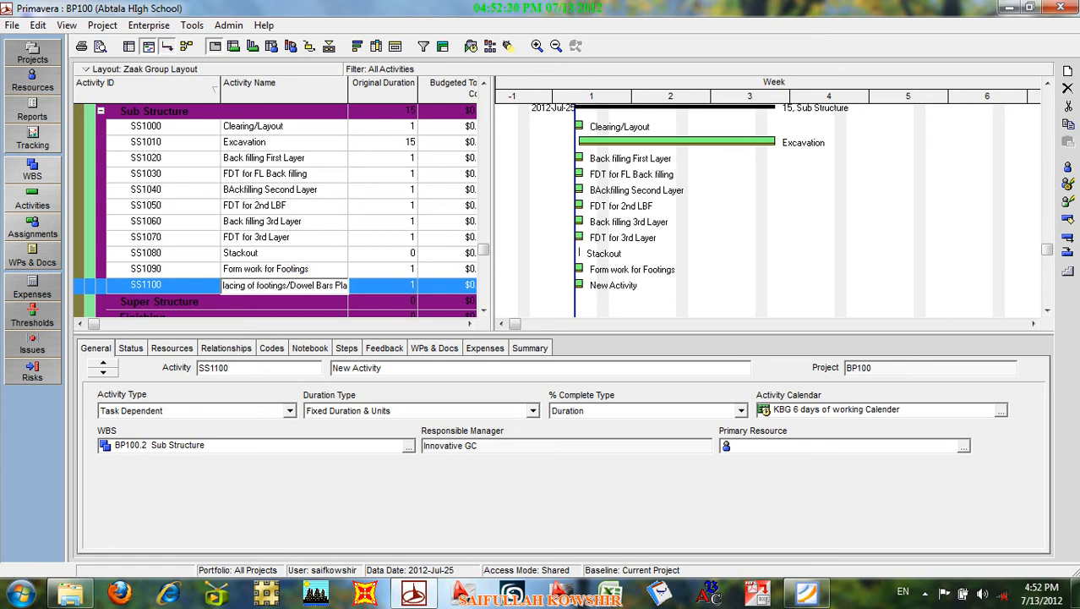
type("cing")
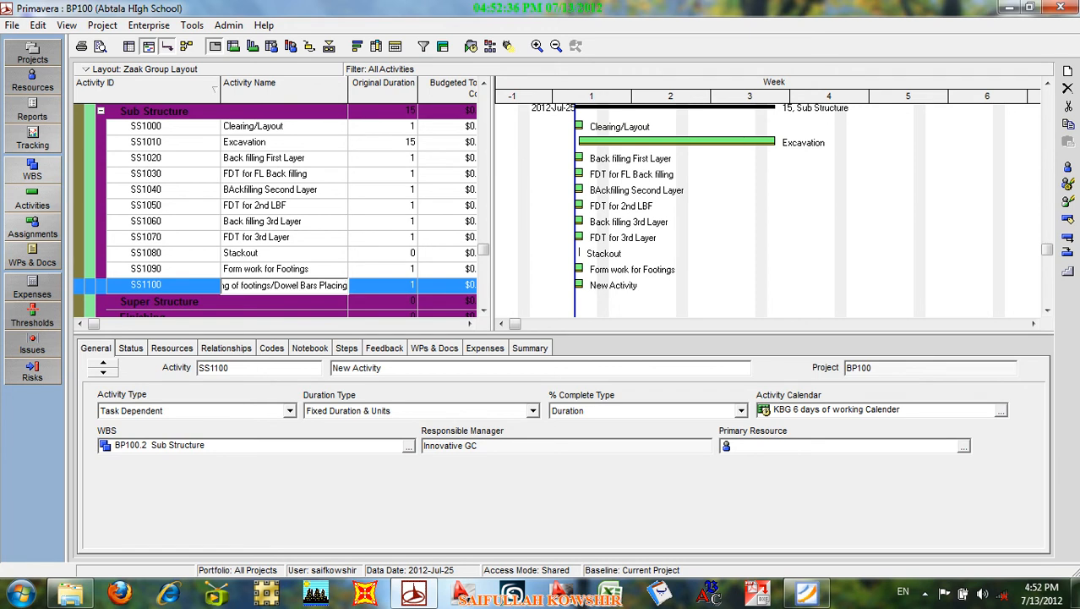
type(" fo")
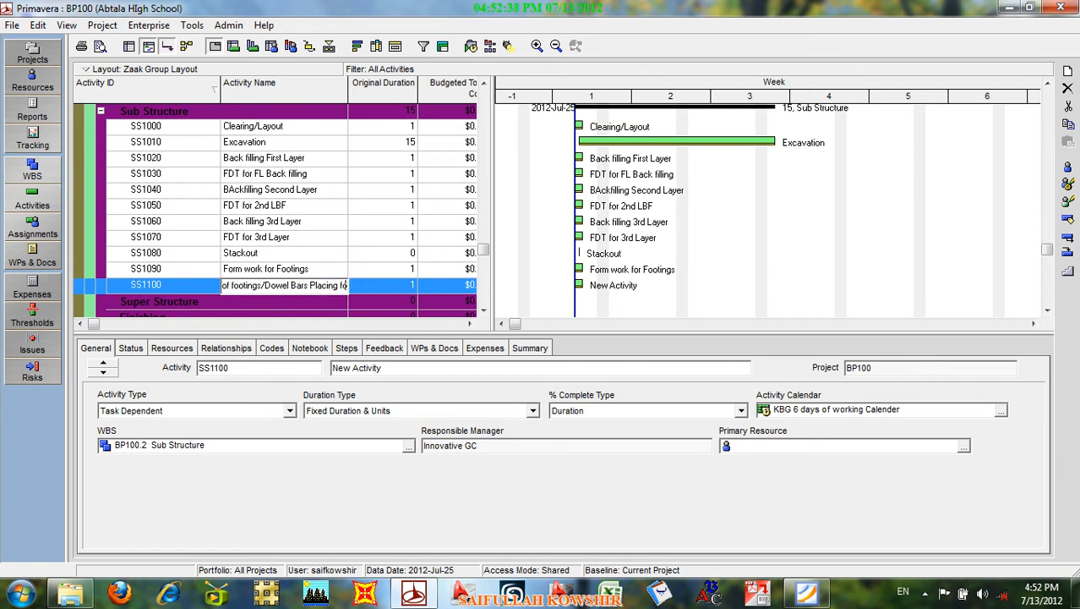
type("r Columns")
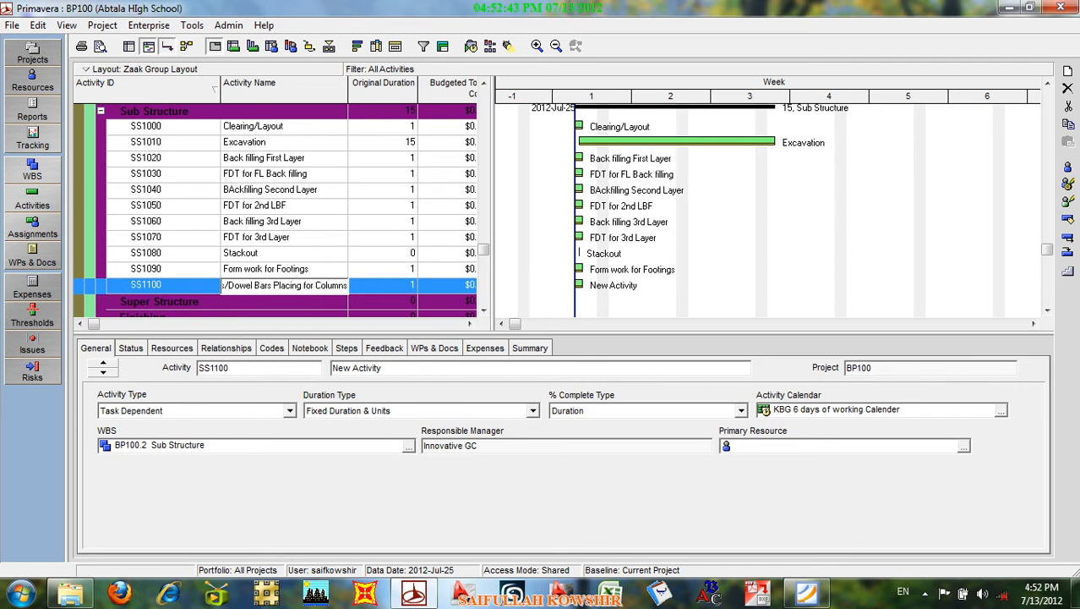
left_click(378, 287)
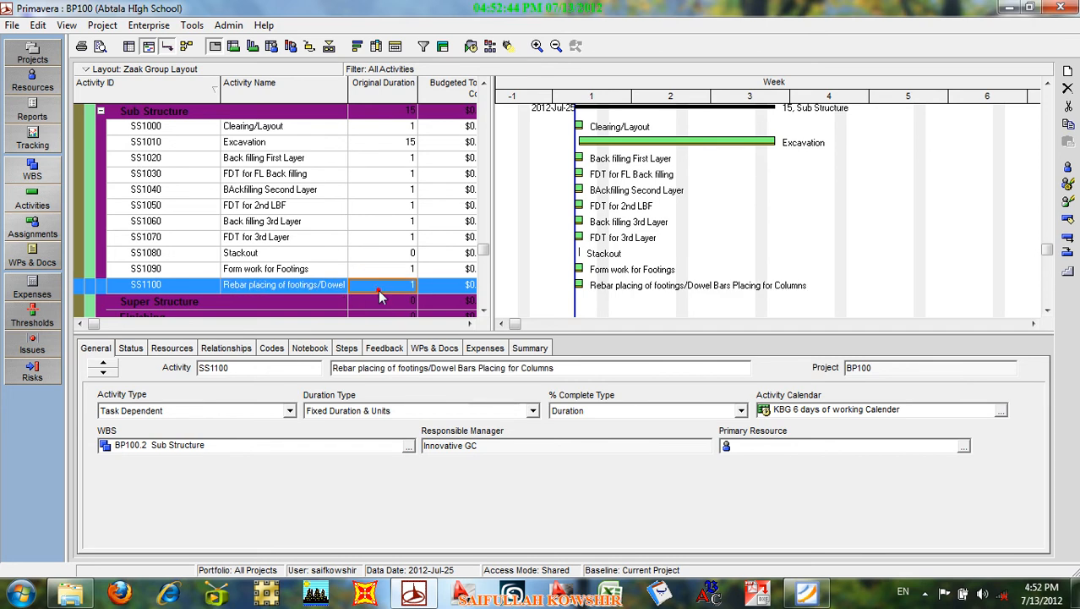
double_click(348, 82)
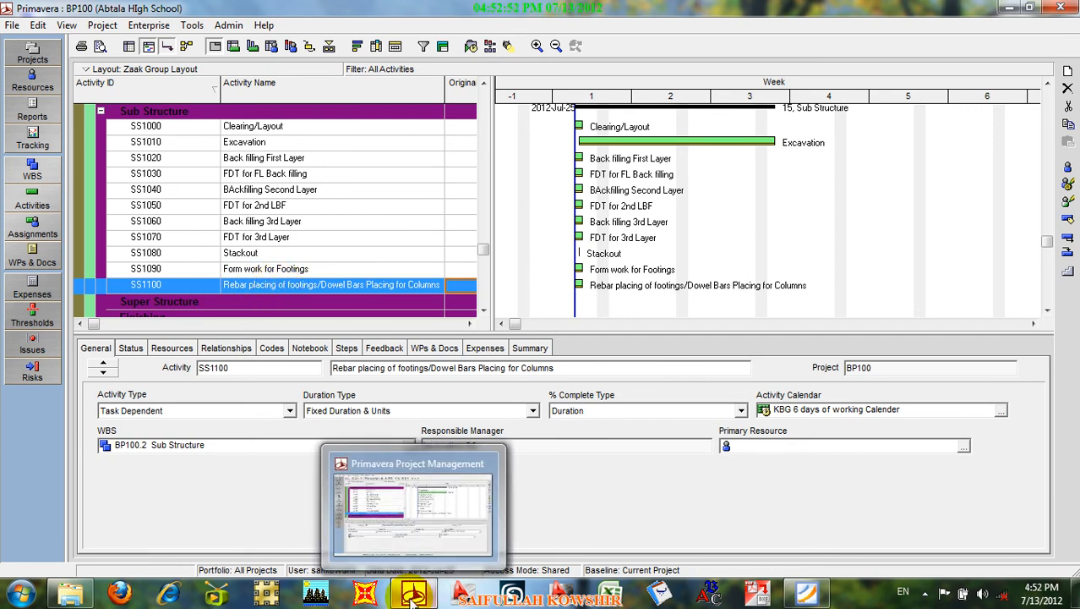
Switch to the 300 Student Classroom PDF and examine the foundation plan and the column footing section, then return to Primavera.
mouse_move(803, 594)
left_click(777, 523)
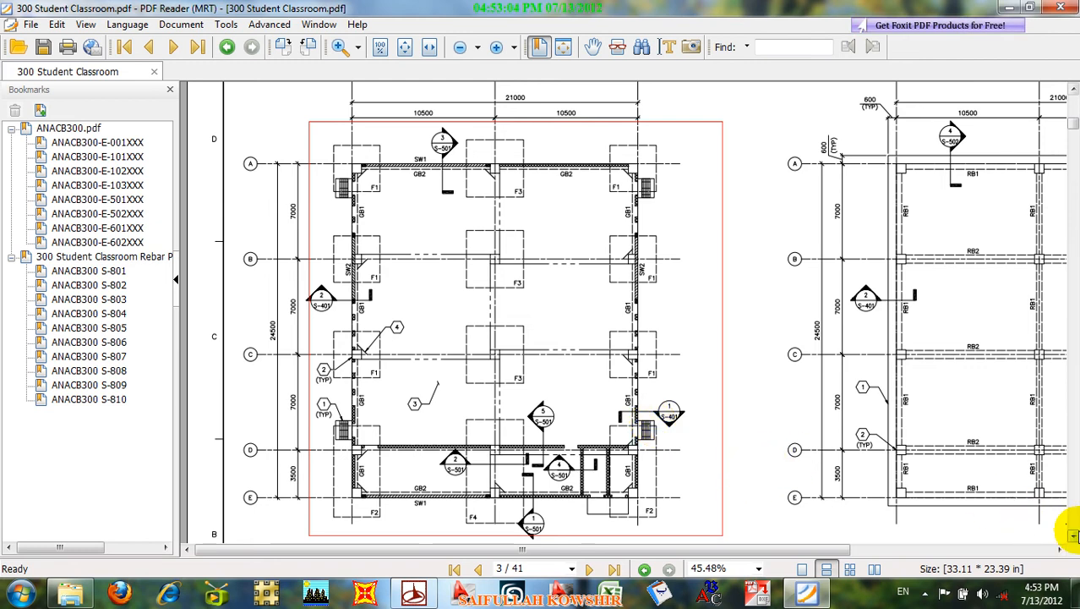
left_click(1071, 536)
mouse_move(1072, 536)
left_mouse_down()
mouse_move(1060, 550)
mouse_move(1072, 536)
left_mouse_up()
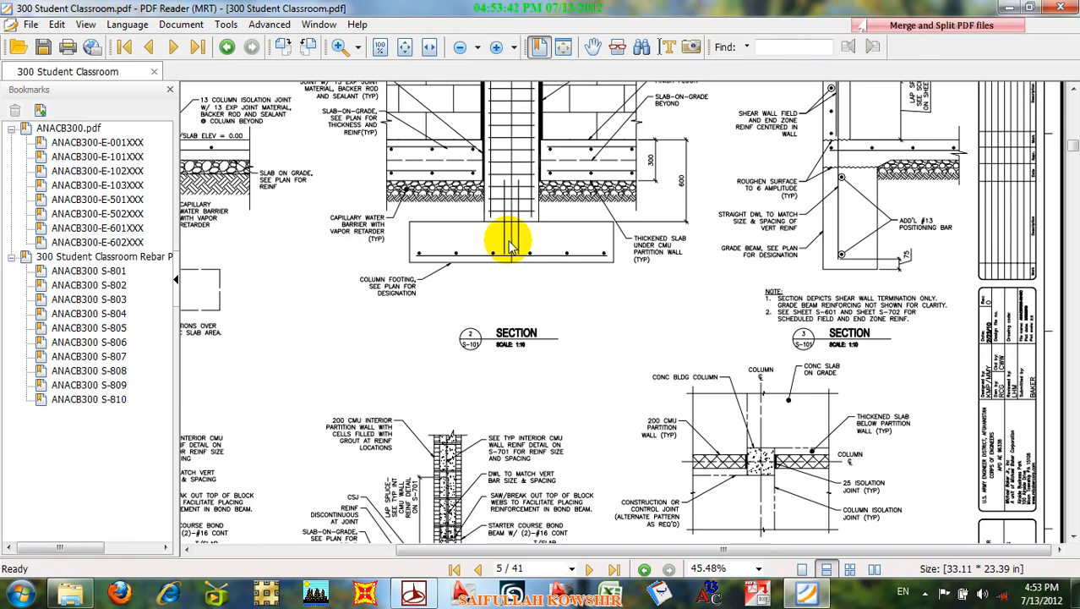
left_click(1009, 8)
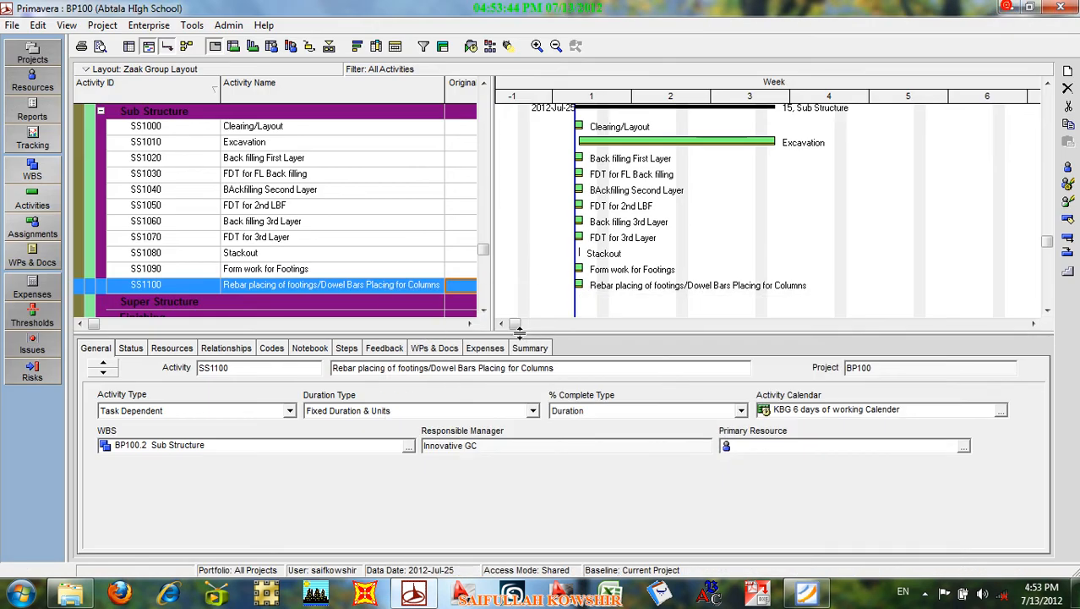
Add an activity from the SS1100 row and name it "inspection of form,Rebar...of footing".
left_click(168, 284)
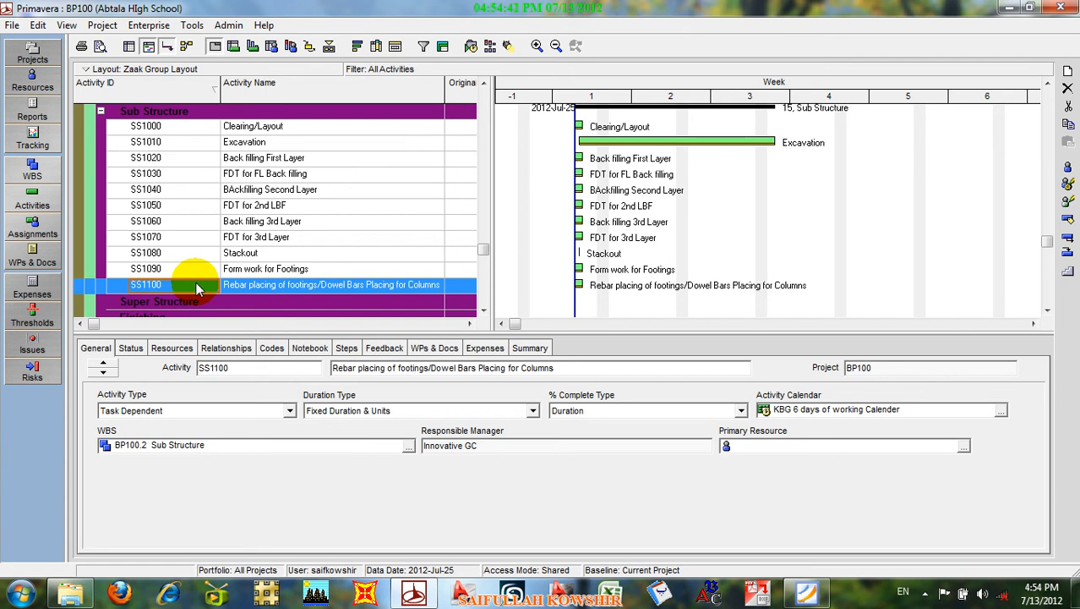
right_click(196, 287)
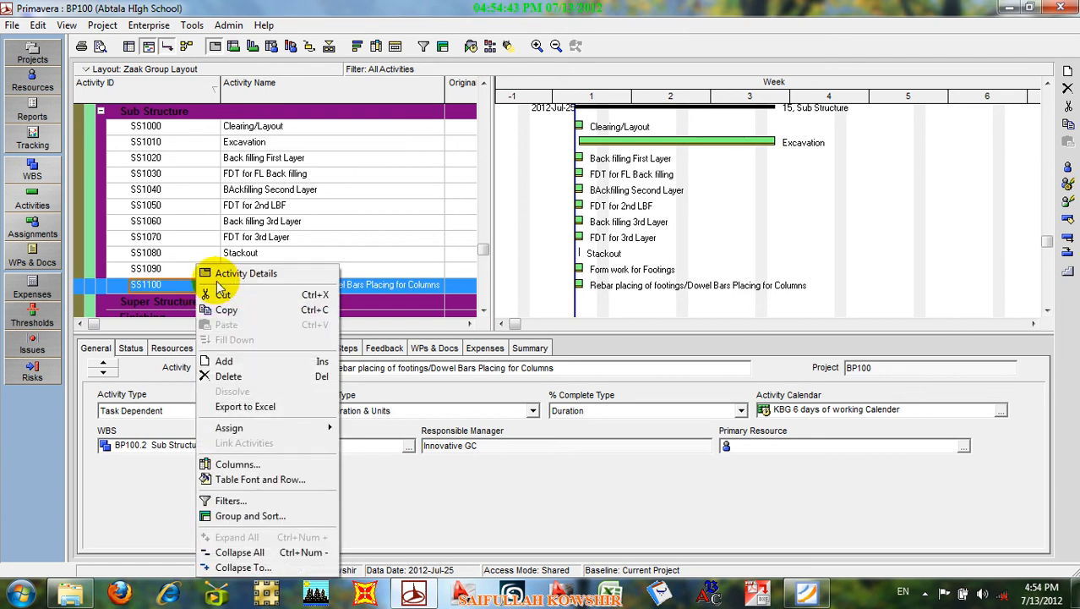
left_click(224, 361)
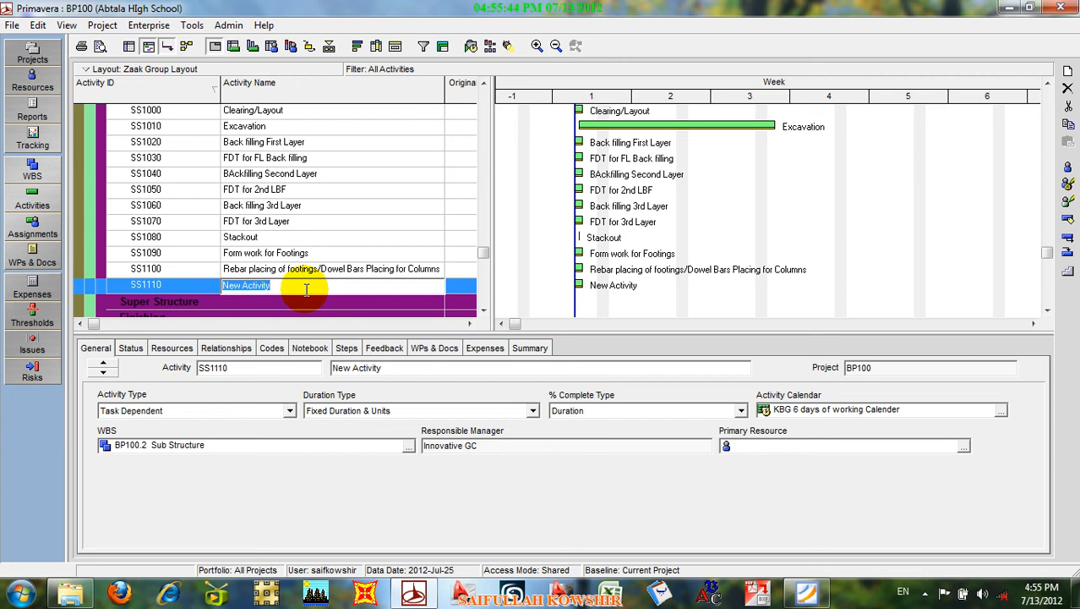
type("inspe")
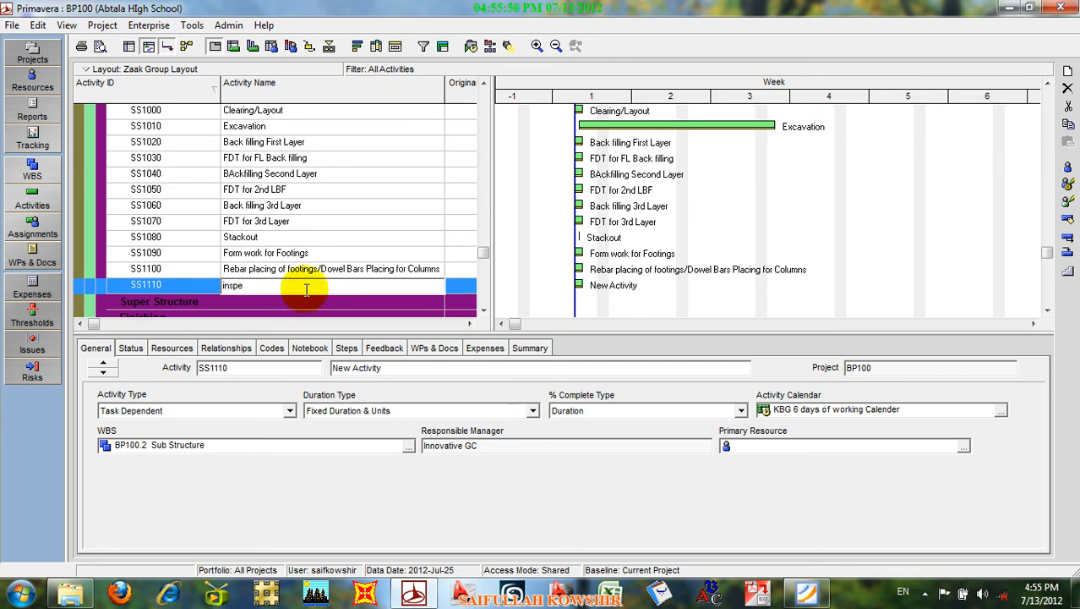
type("ction")
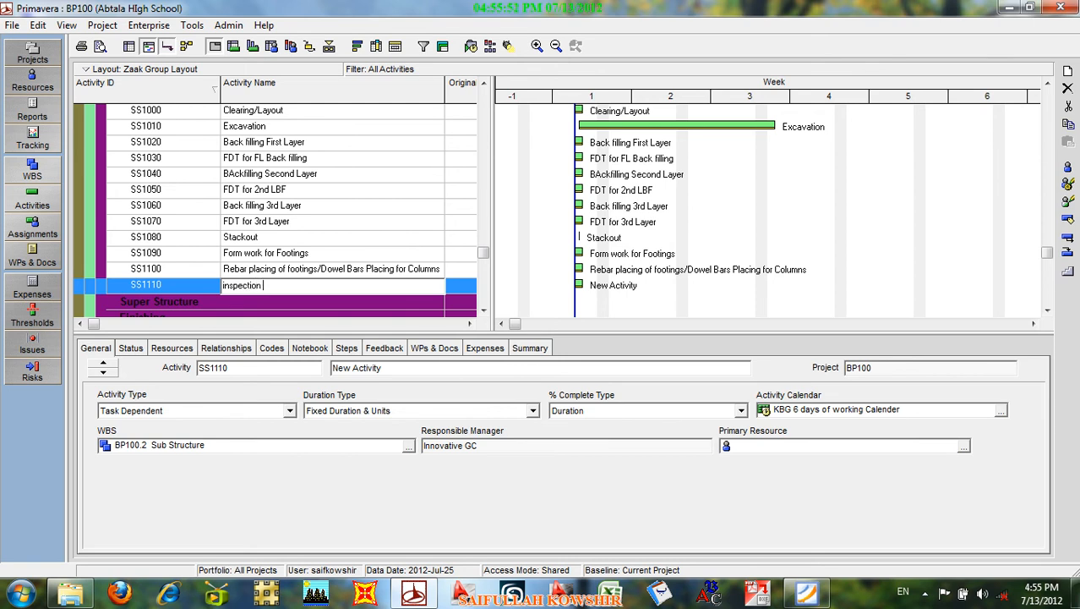
type(" of form,Rebar...of footing")
left_click(161, 288)
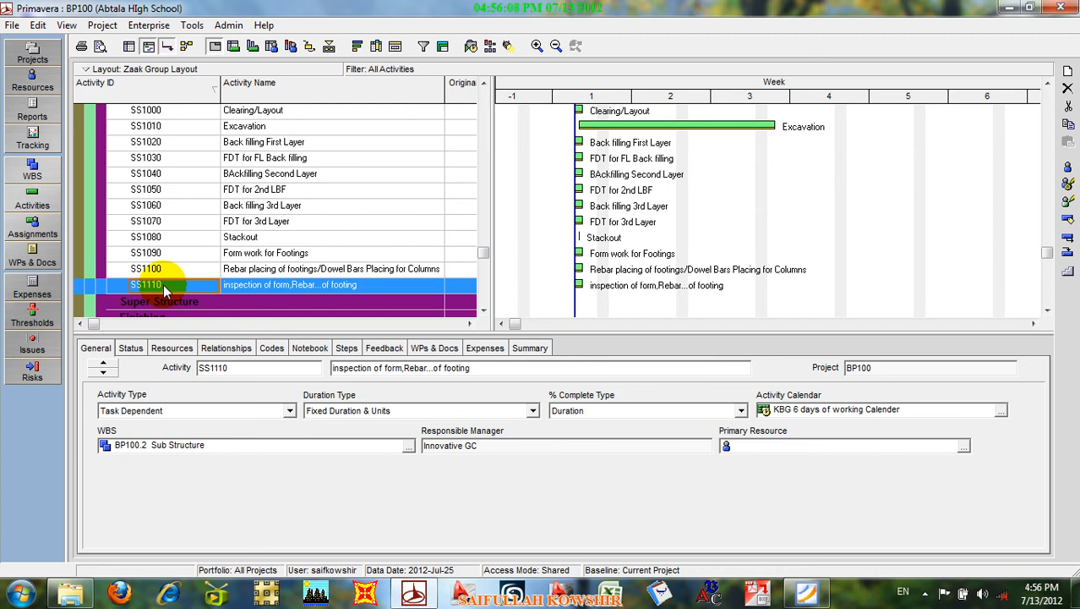
Add an activity from the SS1110 row and name it "Concrete pouring in Footings".
right_click(165, 290)
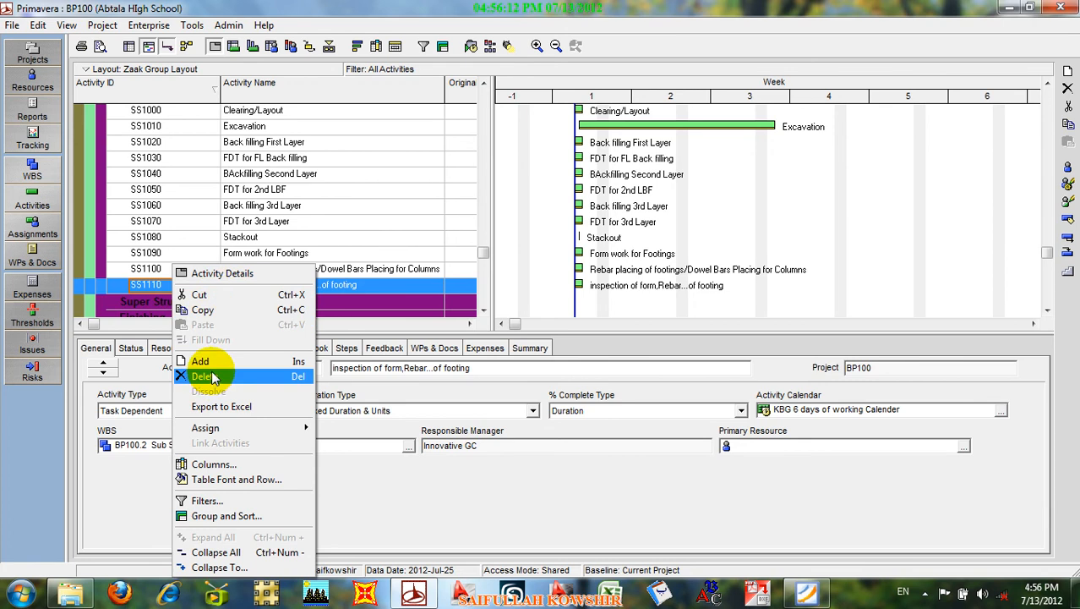
left_click(203, 361)
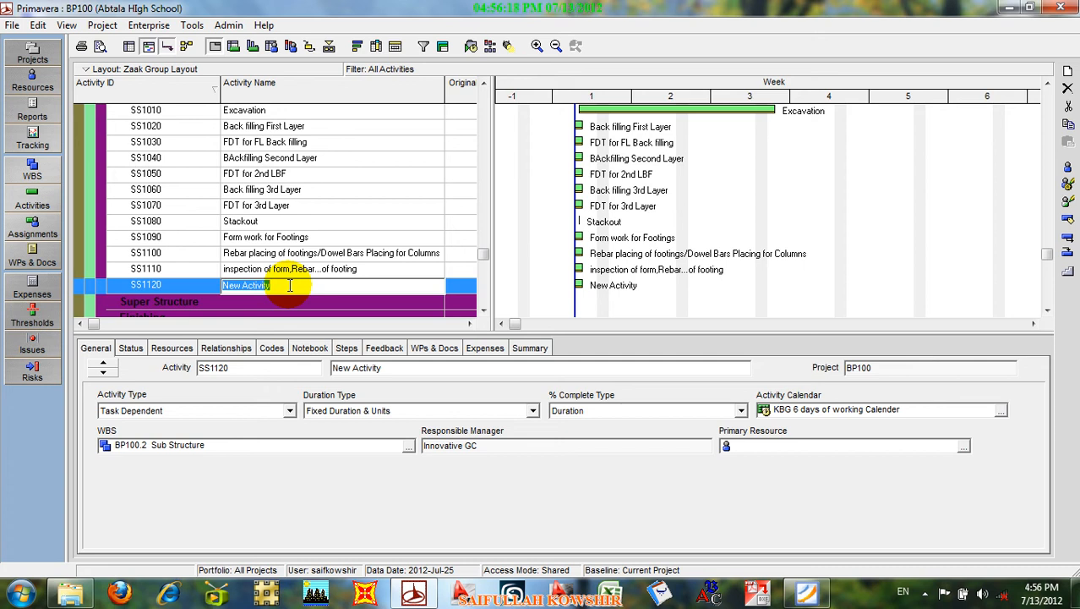
type("C")
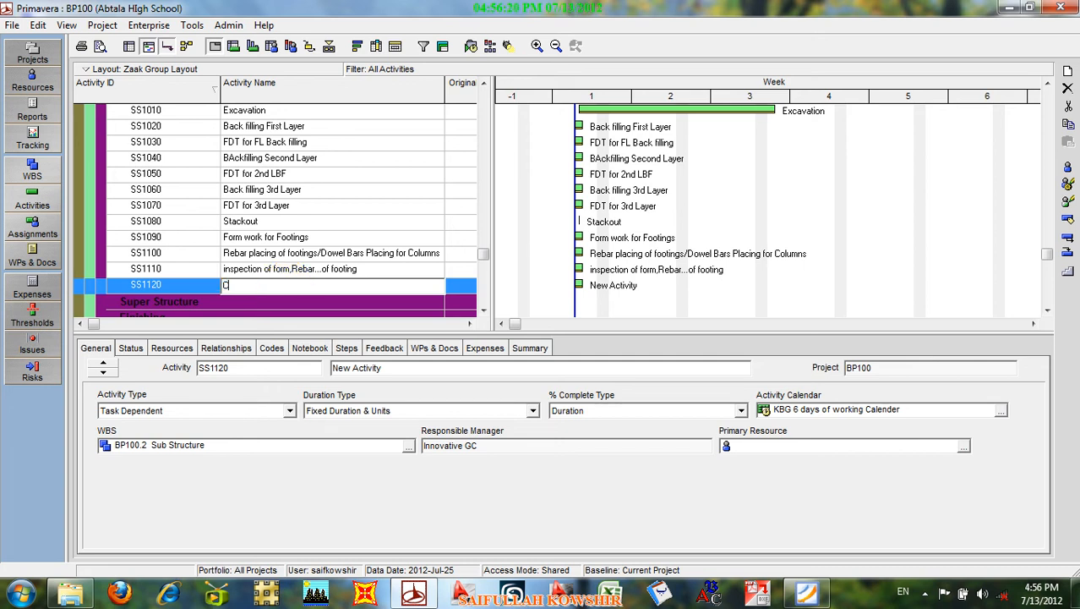
type("oncrete pouring in Foot")
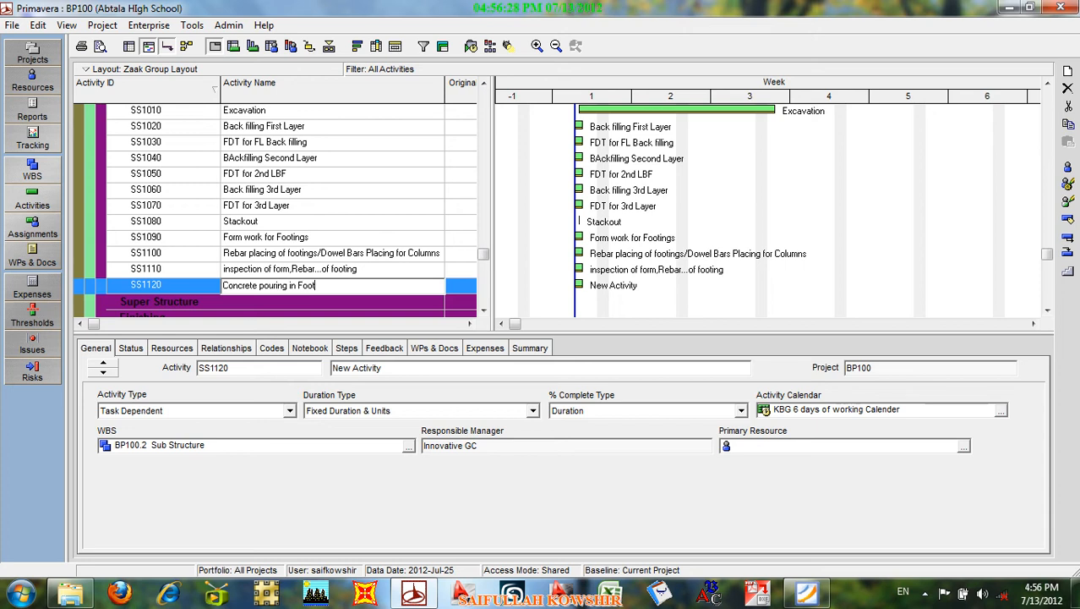
type("ings")
left_click(177, 285)
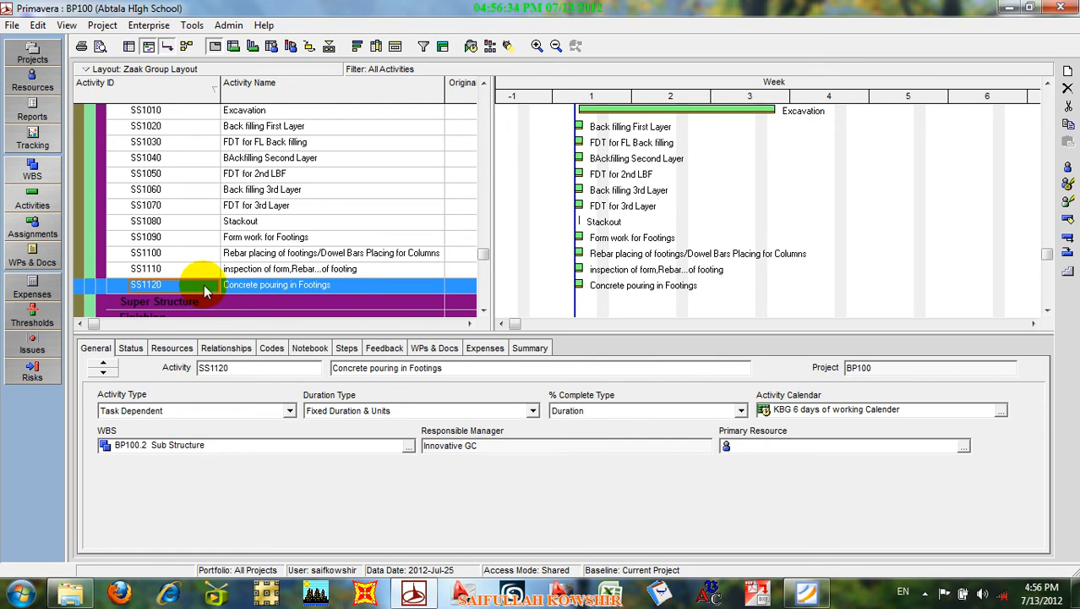
right_click(204, 284)
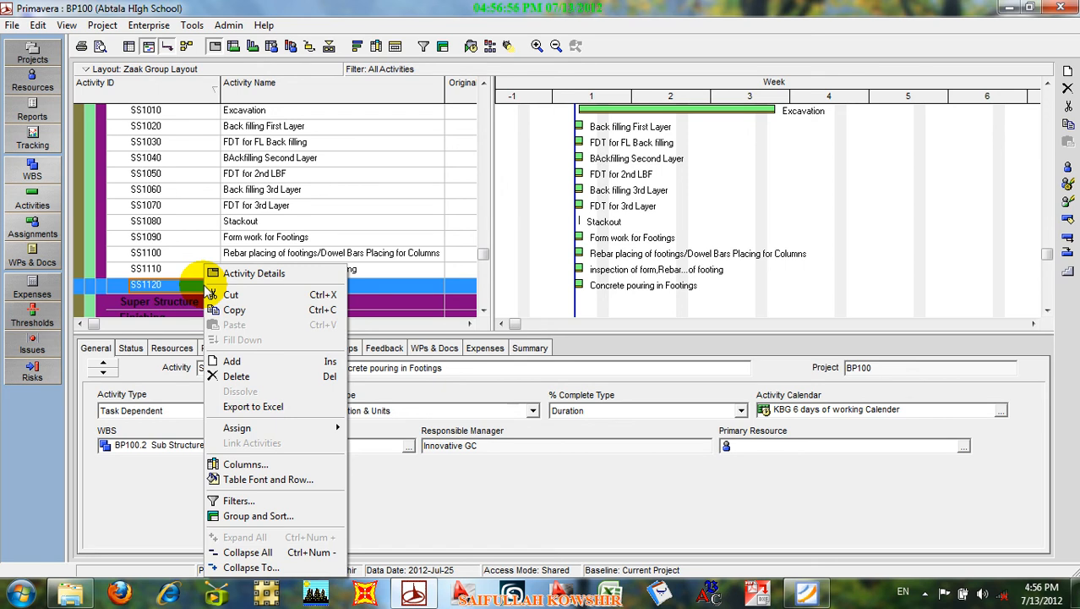
left_click(191, 287)
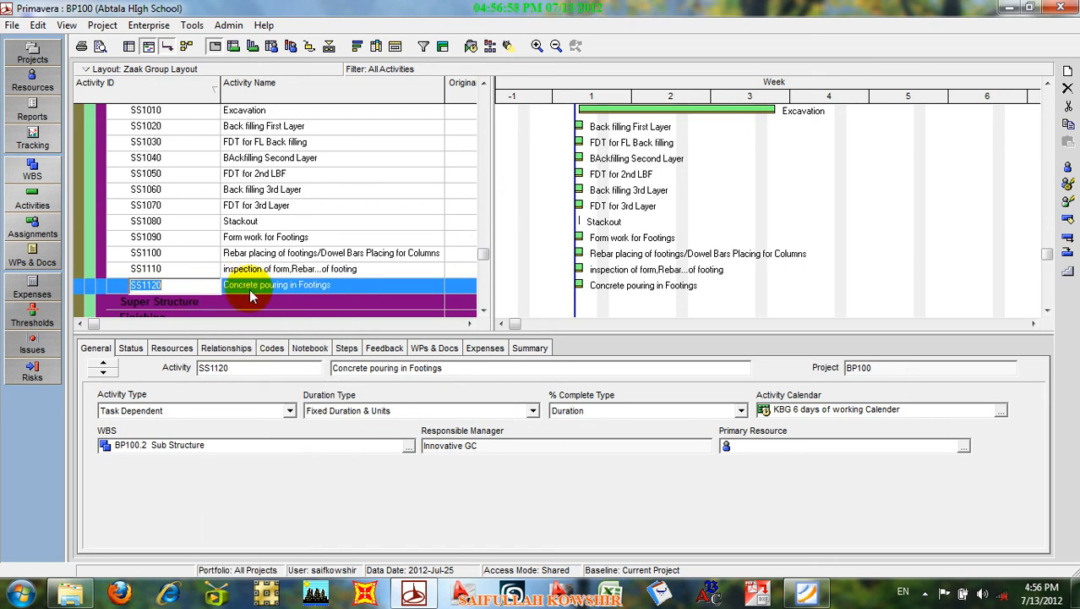
left_click(196, 291)
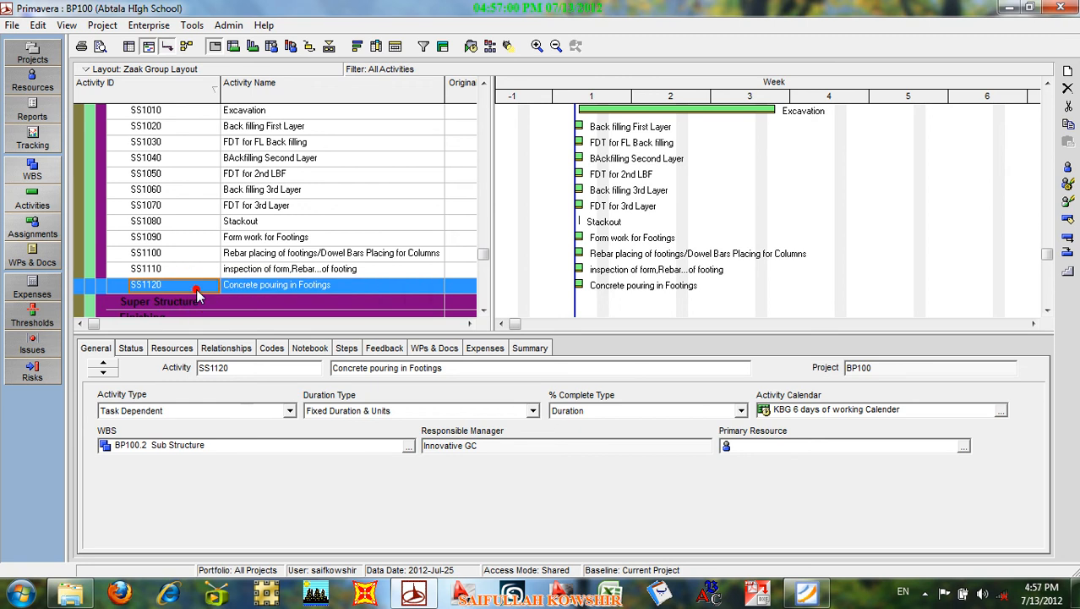
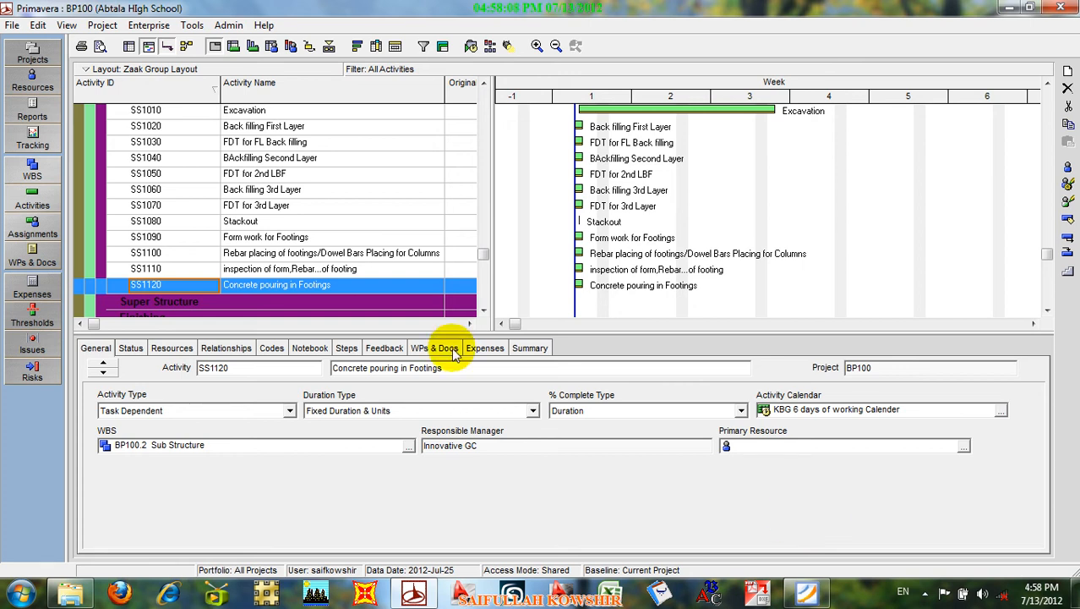
left_click(368, 288)
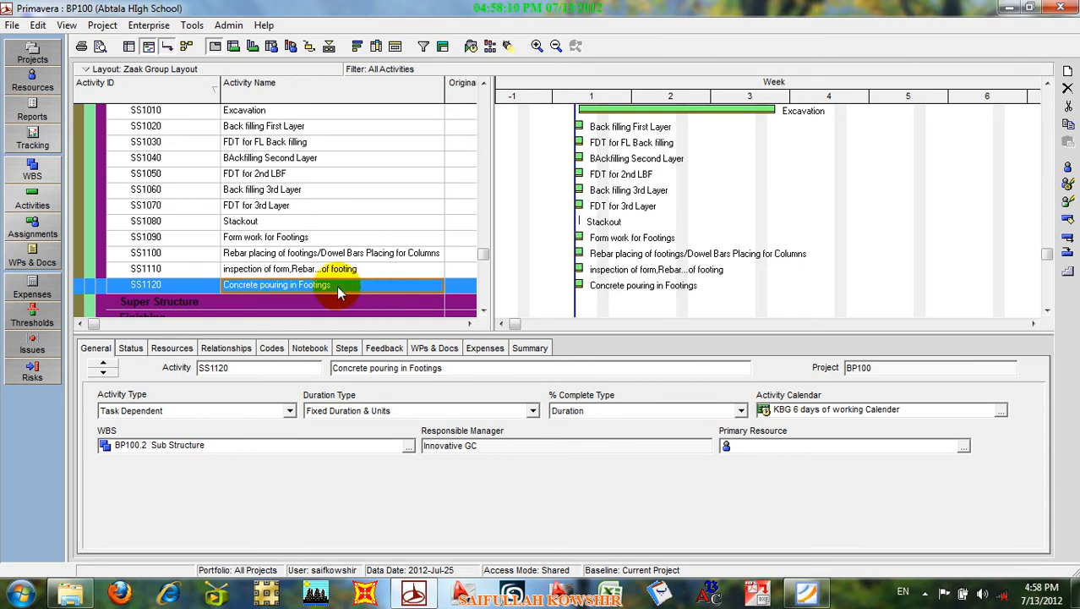
left_click(188, 283)
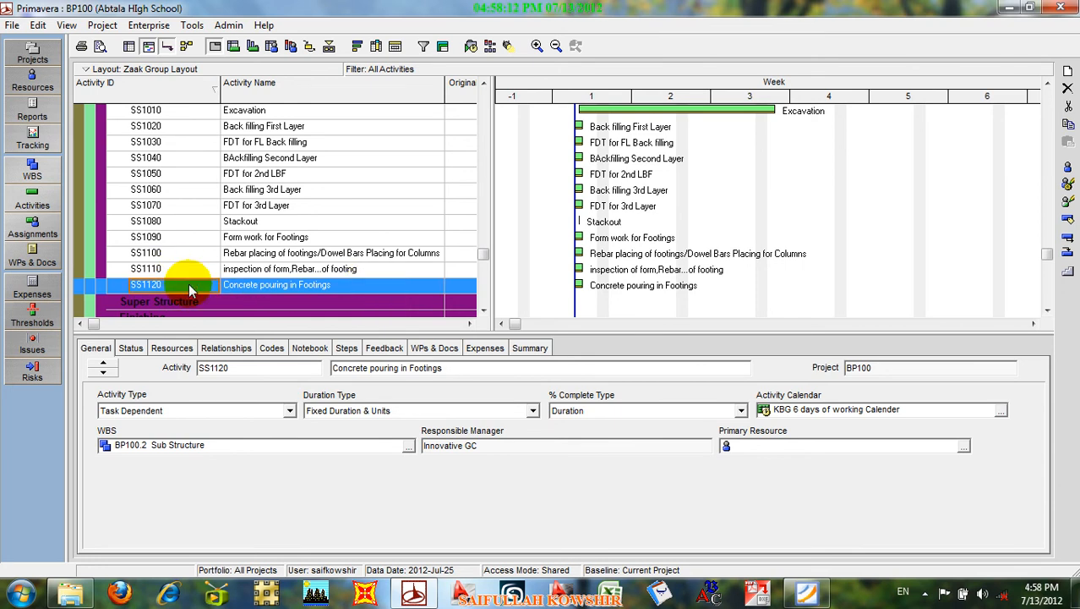
Add an activity from the SS1120 row and name it "Remove of form of footings".
right_click(188, 284)
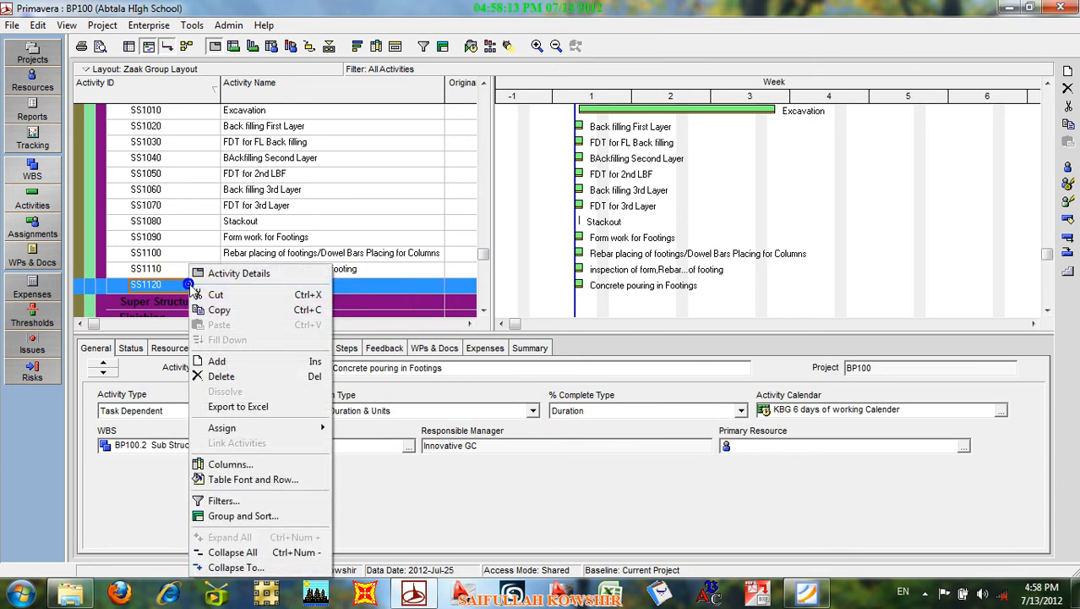
left_click(249, 363)
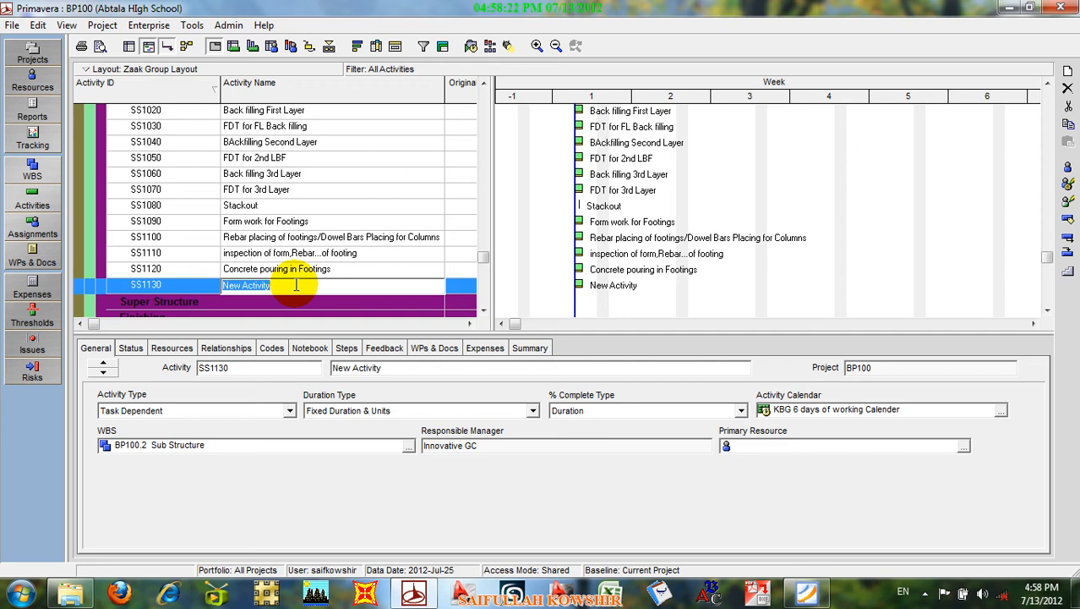
type("Remove of")
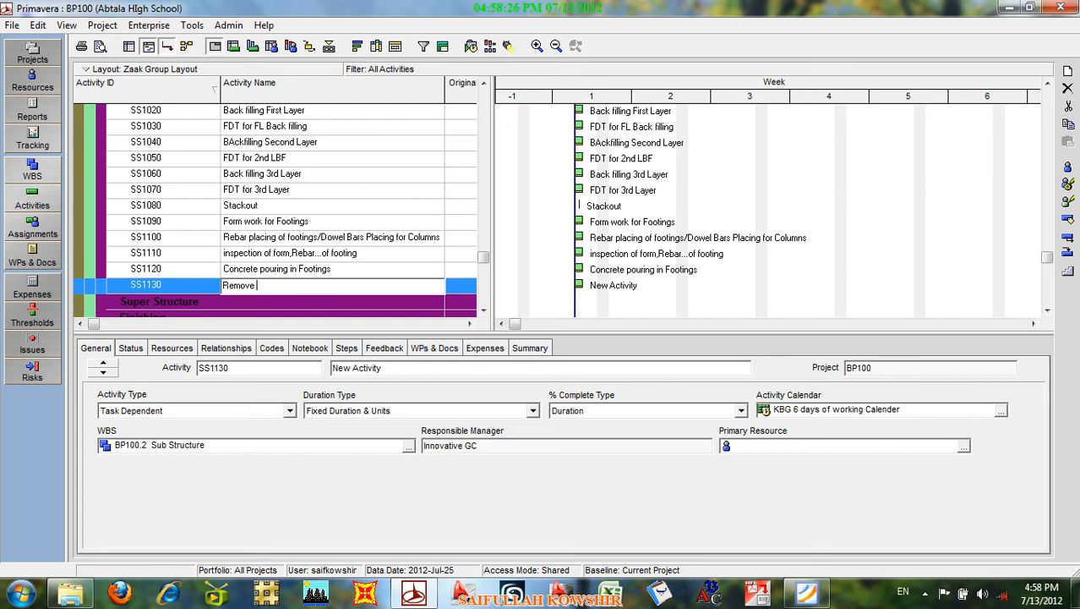
type("form fr")
key("BackSpace")
type("ootin")
left_click(283, 286)
type("of")
left_click(324, 286)
type("g")
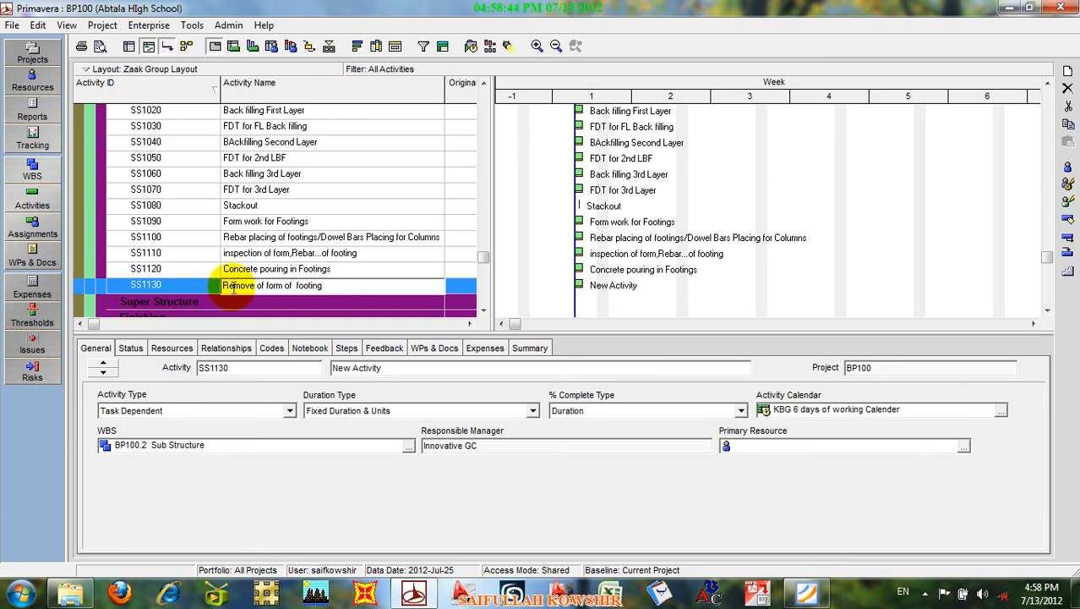
type("s")
left_click(195, 290)
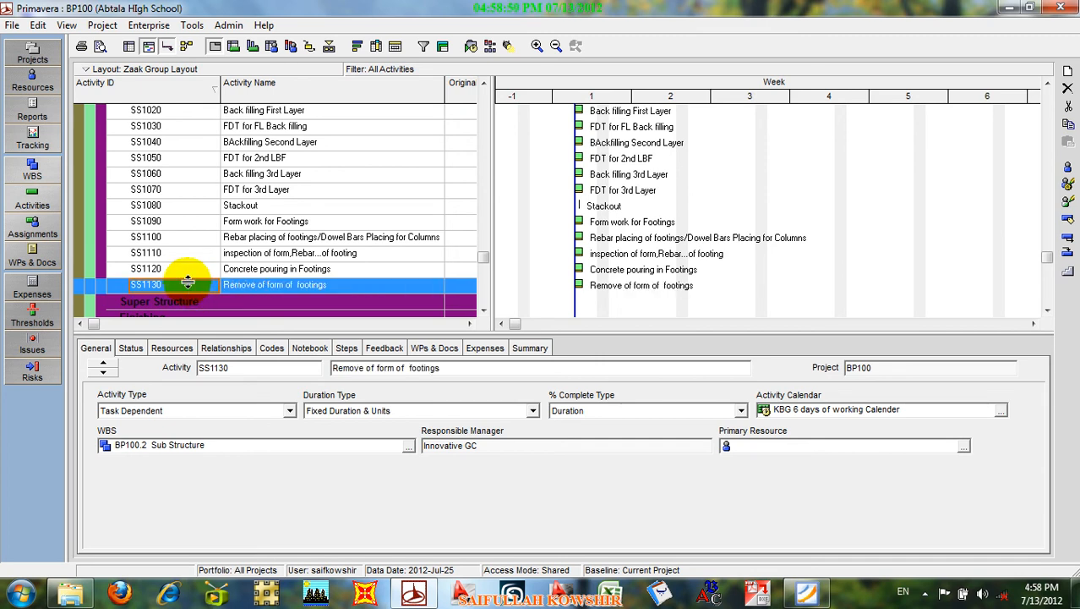
Add an activity from the SS1130 row and rename activity SS1130 as "Curing of Footing Concrete".
right_click(186, 282)
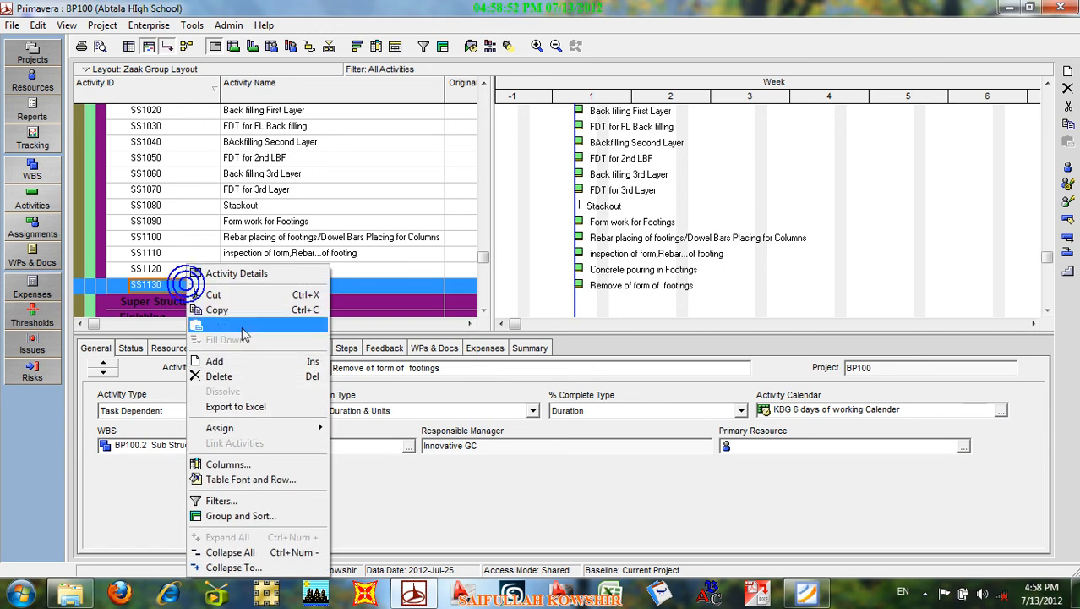
left_click(227, 361)
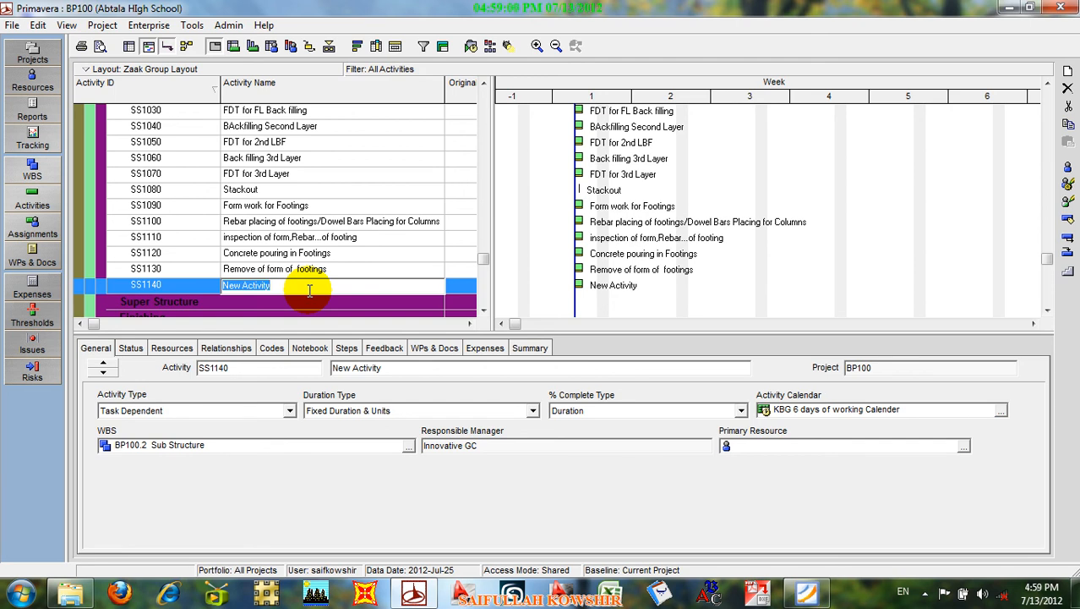
left_click(325, 270)
left_click(329, 270)
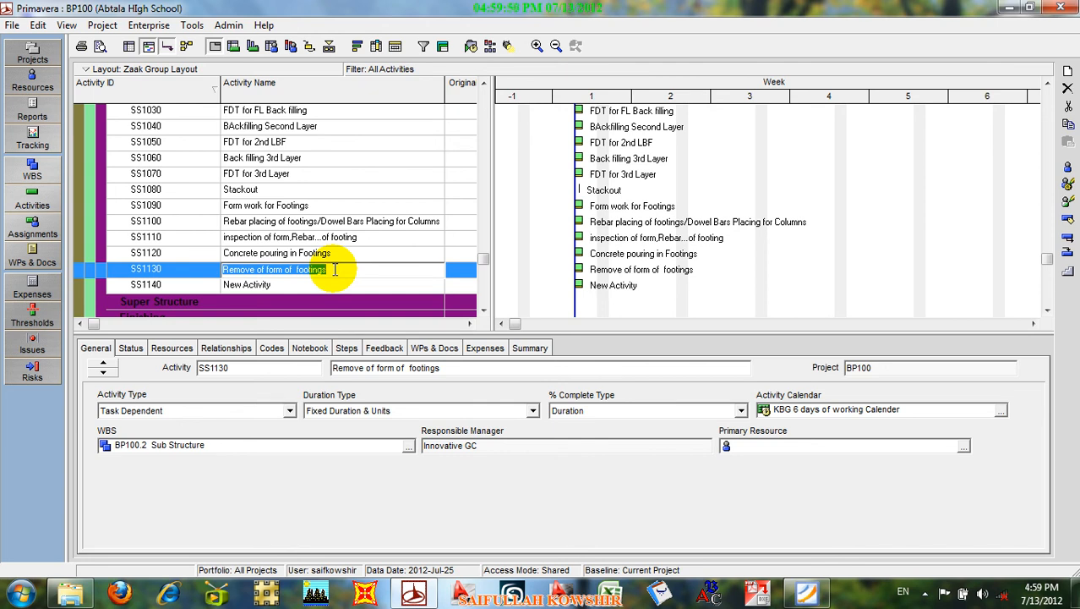
type("C")
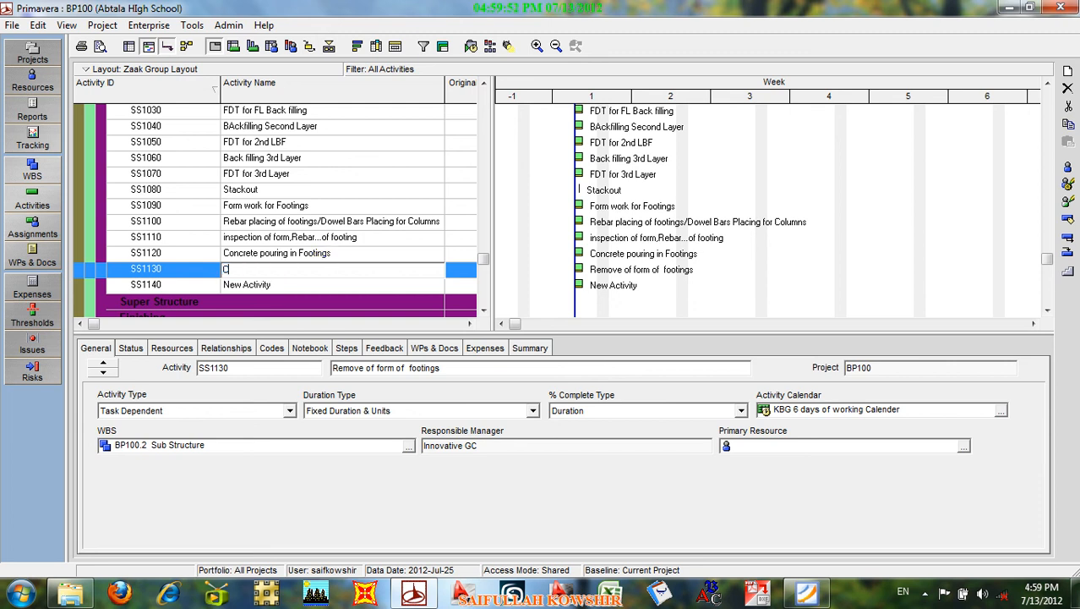
type("uring of Footing Concrete")
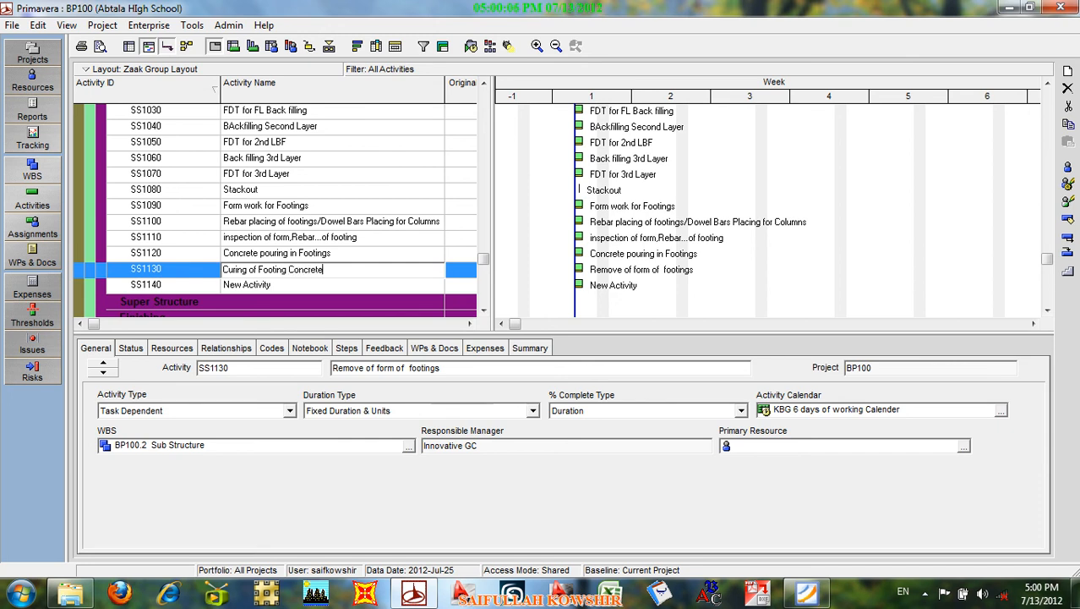
Name activity SS1140 "Remove form from Footing".
left_click(252, 283)
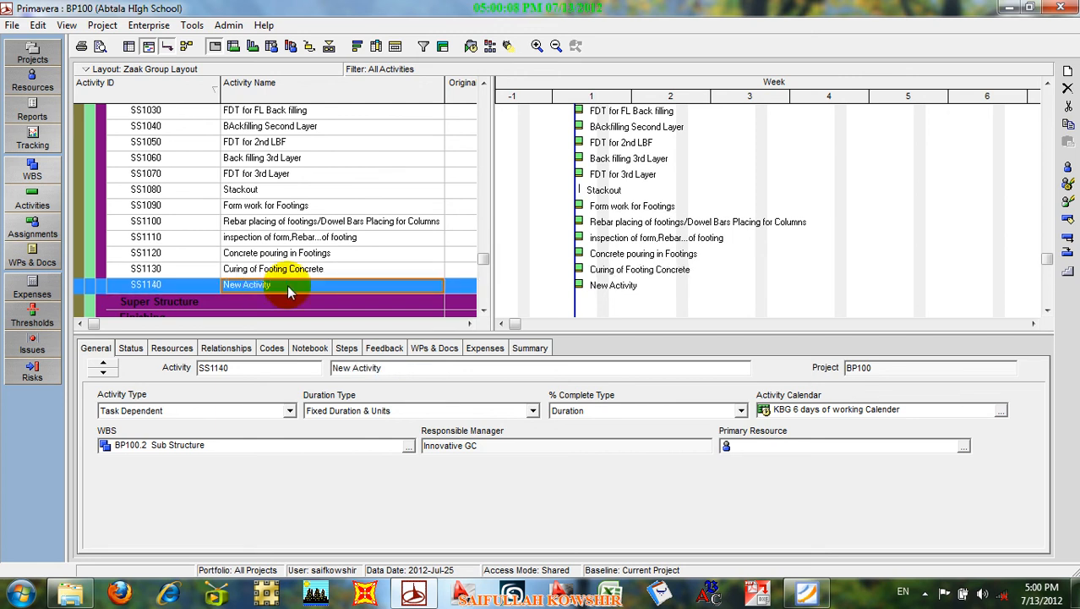
left_click(286, 284)
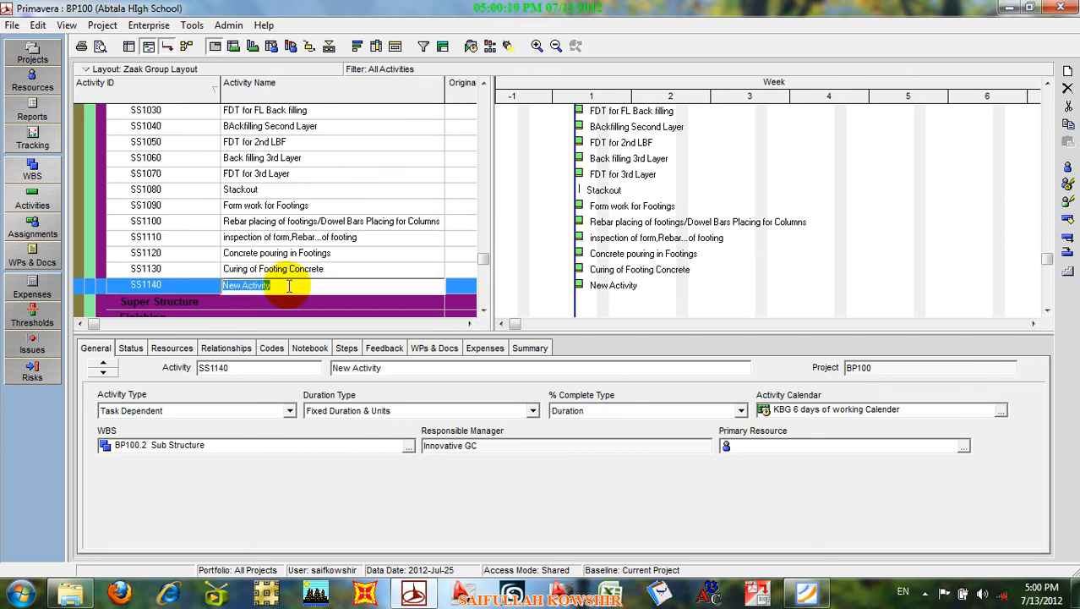
type("Rem")
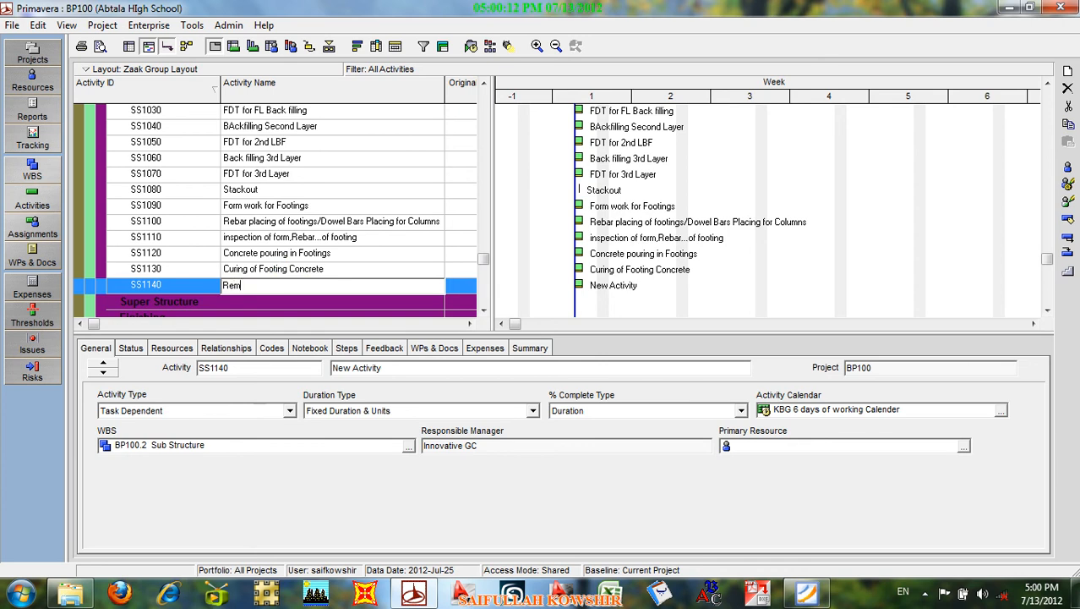
type("ove form from Footing")
left_click(165, 292)
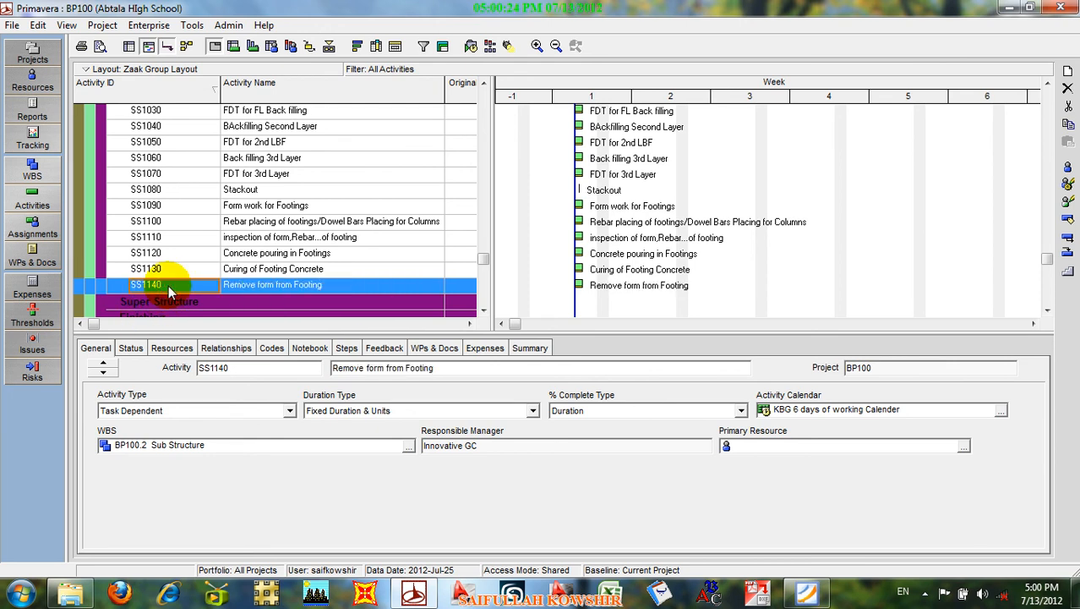
Add an activity from the SS1140 row and name it "Backfilling around the Footings".
right_click(167, 286)
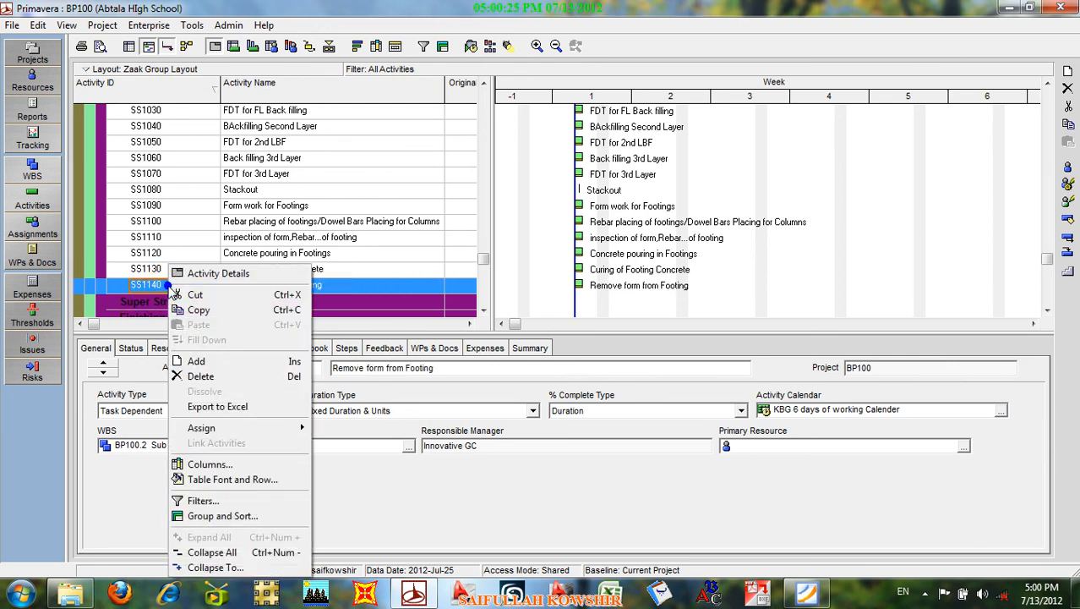
left_click(206, 366)
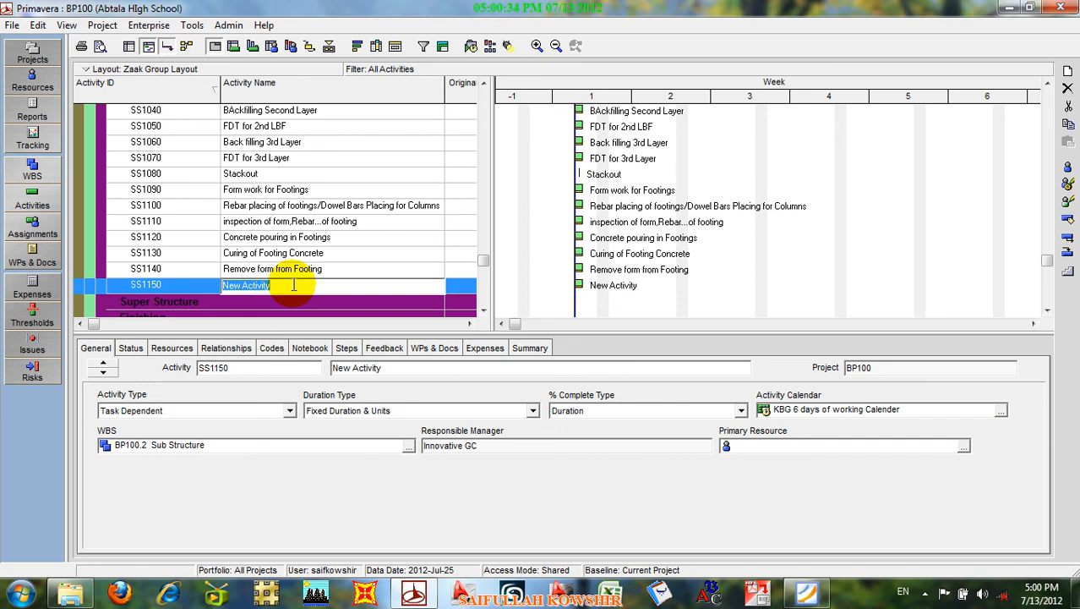
type("Ba")
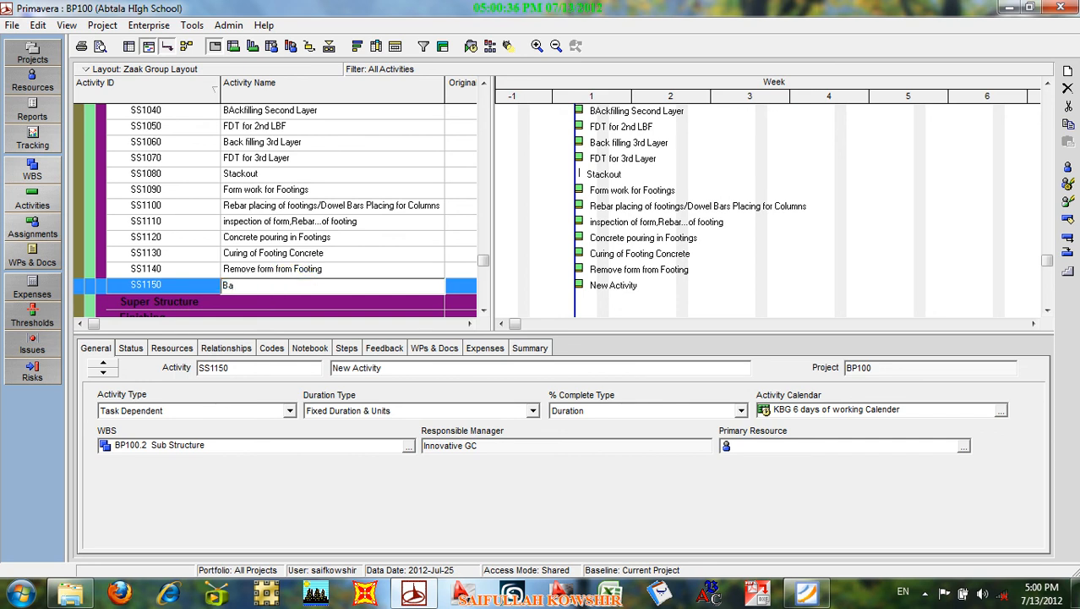
type("ckfilling around ")
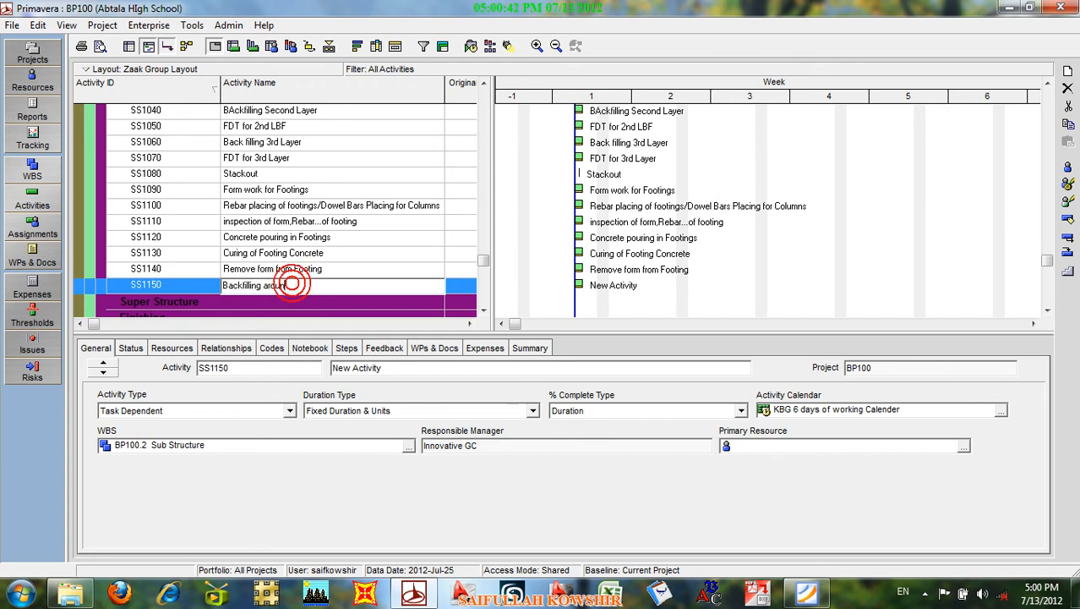
type("the ")
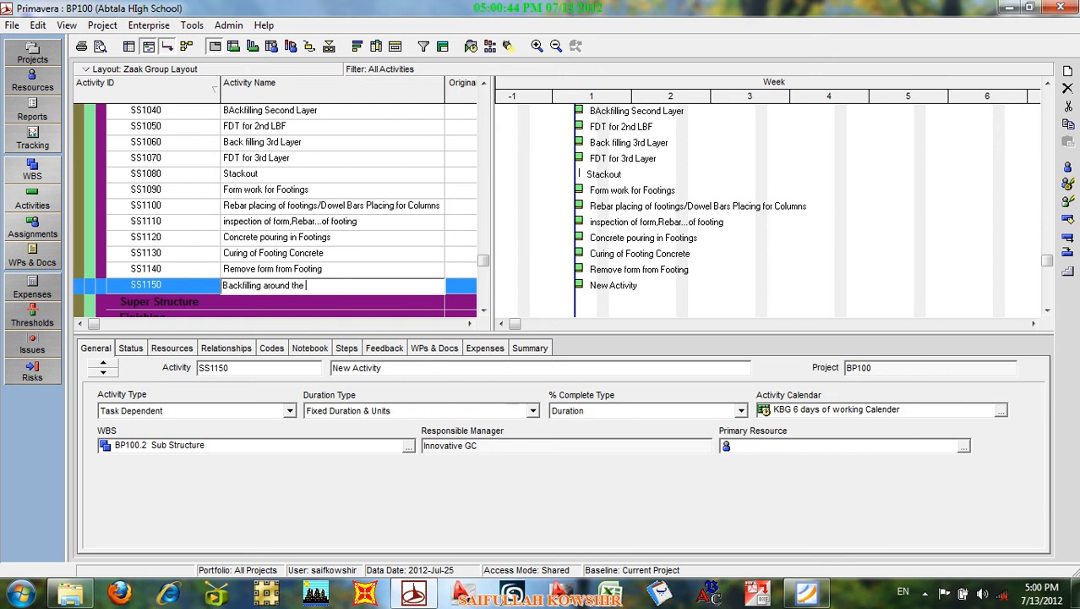
type("Footing")
left_click(201, 290)
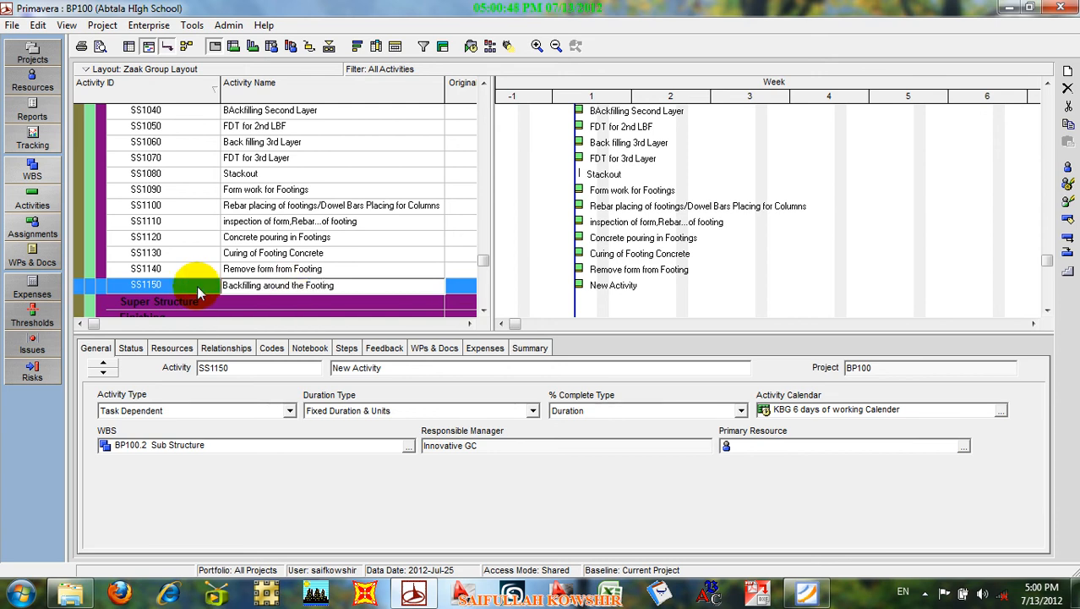
type("s")
left_click(198, 284)
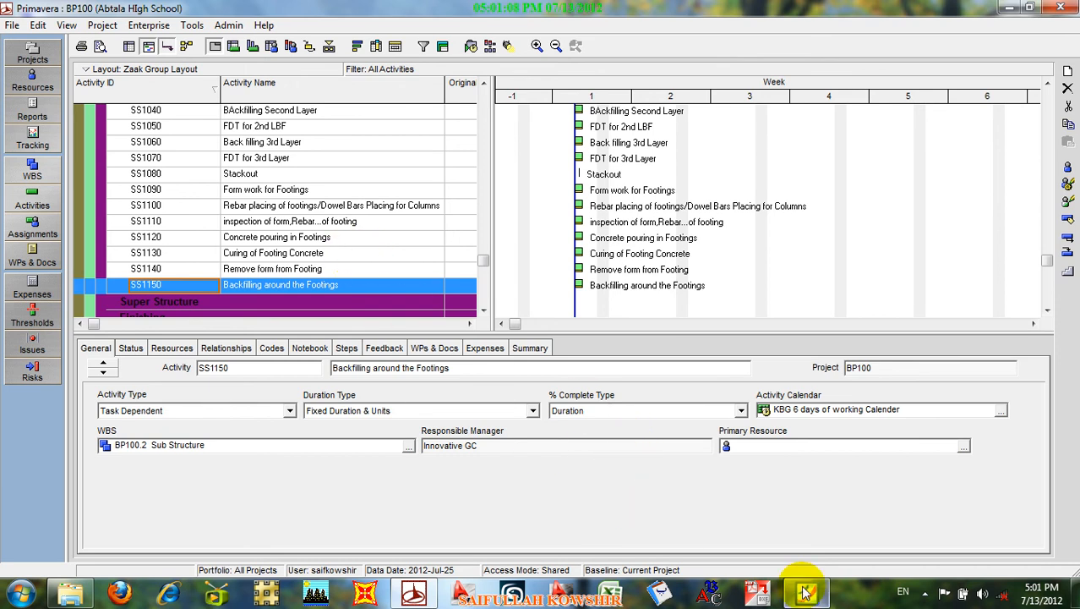
Switch to the 300 Student Classroom PDF, examine the layers above the column footing in the section detail, and return to Primavera.
mouse_move(805, 592)
left_click(794, 512)
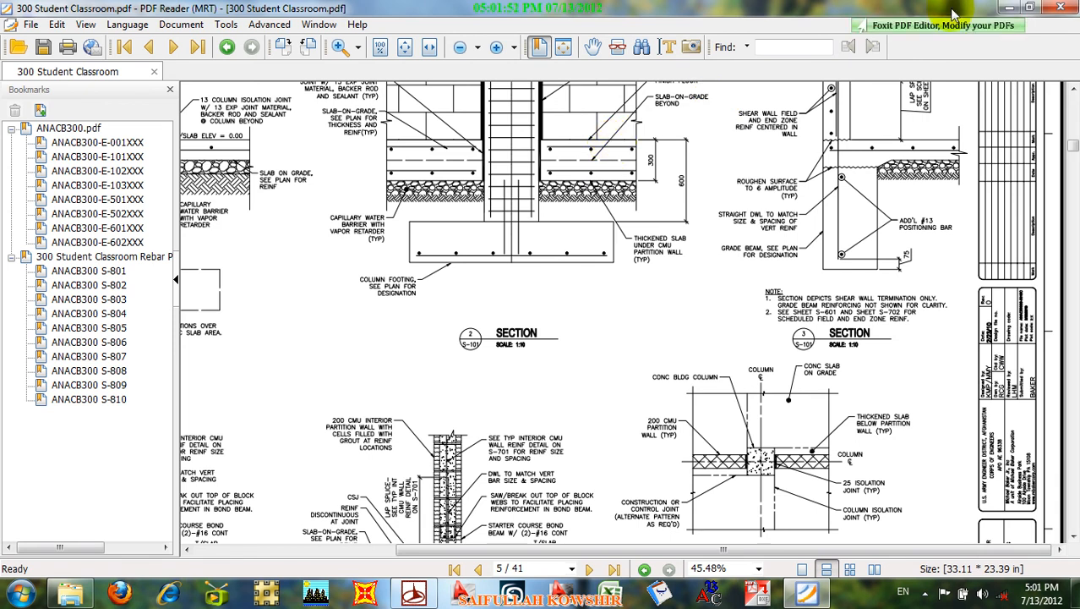
left_click(1007, 8)
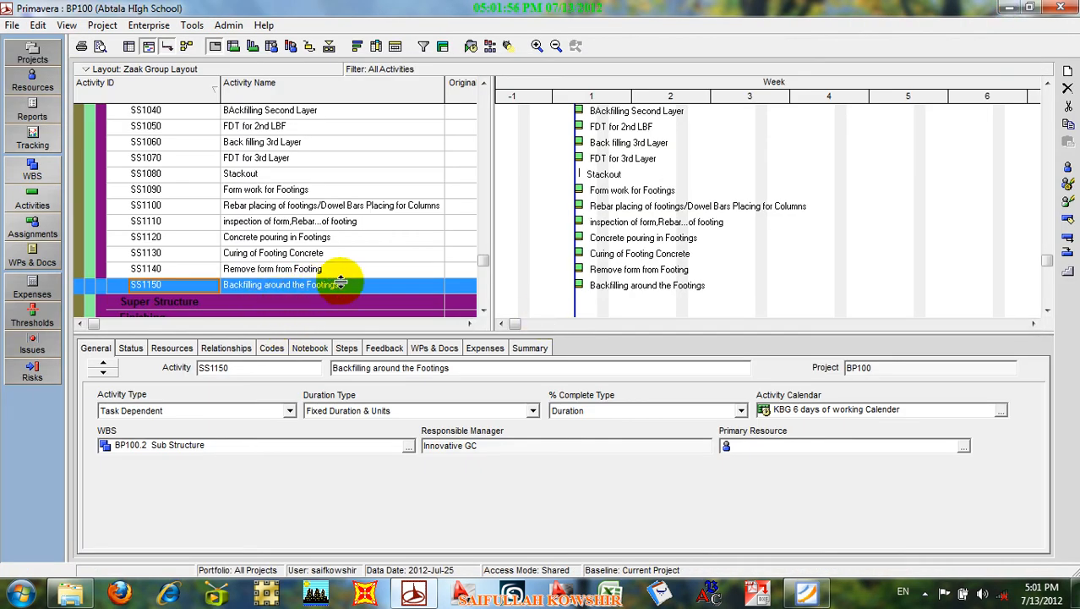
Add an activity from the SS1150 row and name it "Greval Instalation".
right_click(158, 288)
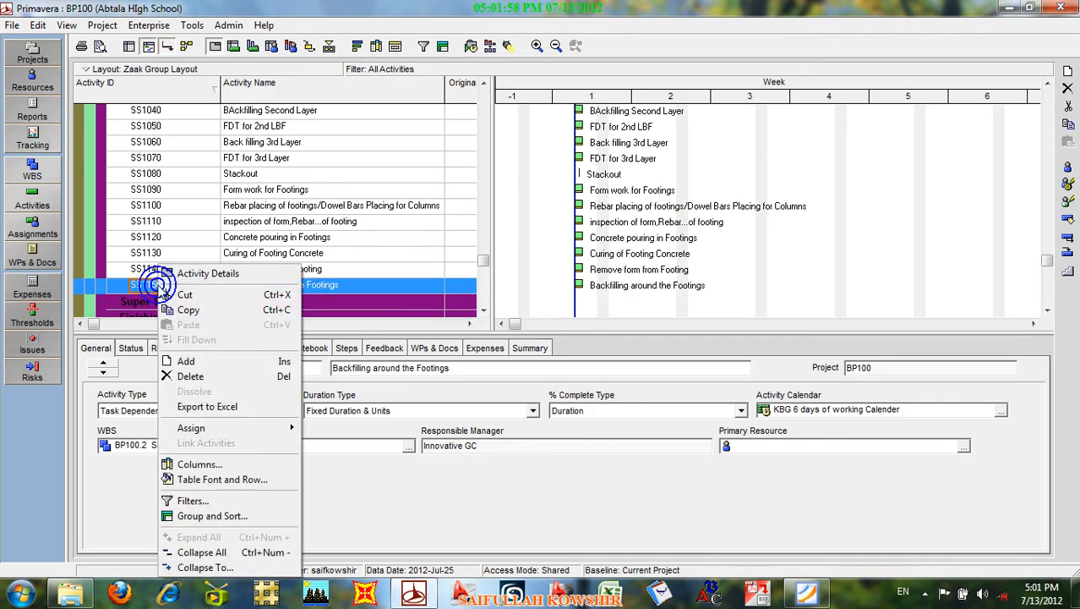
left_click(220, 362)
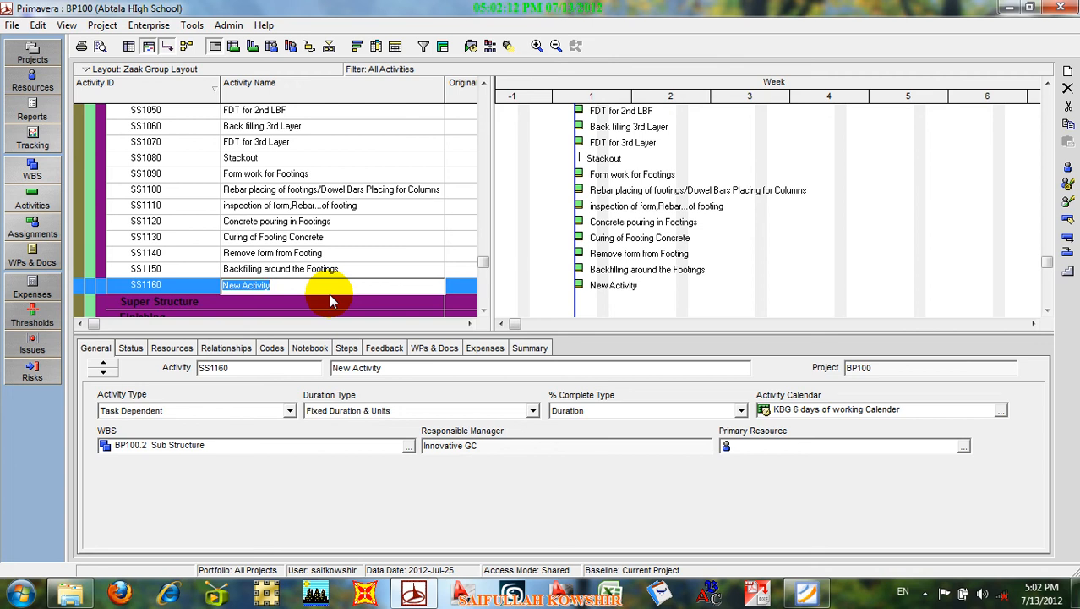
type("Gr")
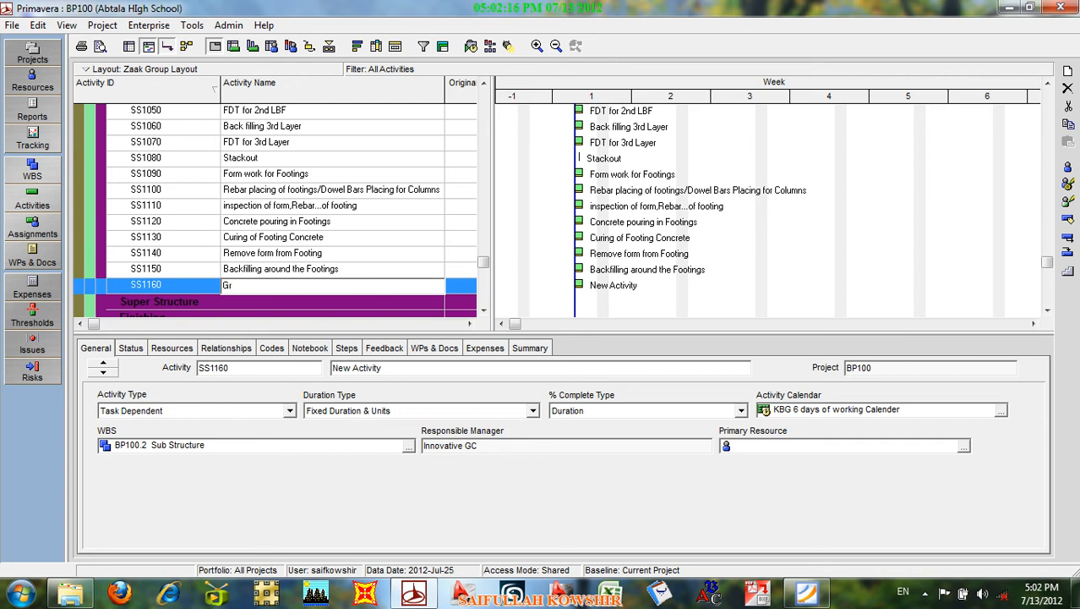
type("eval Instalation")
left_click(173, 285)
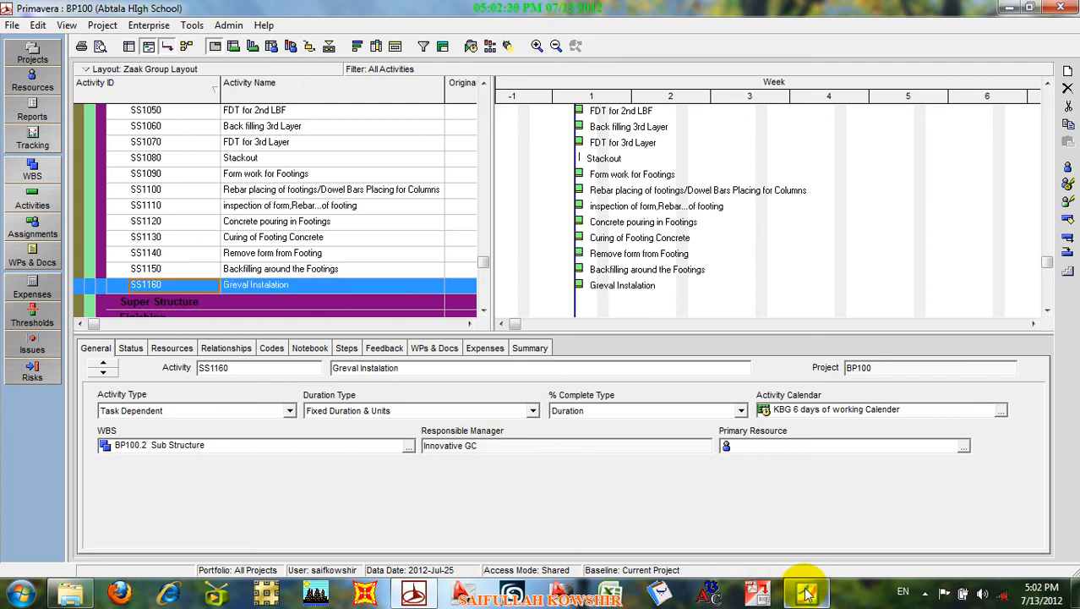
Switch to the 300 Student Classroom PDF, check the slab-on-grade detail in the foundation sections, and return to Primavera.
mouse_move(805, 572)
left_click(777, 511)
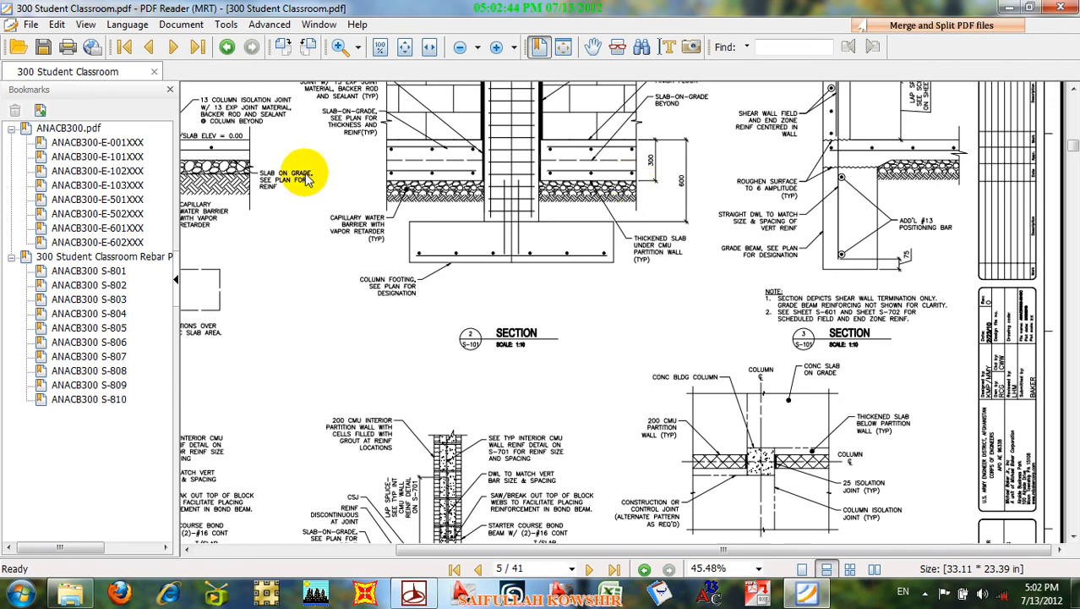
left_click(1009, 7)
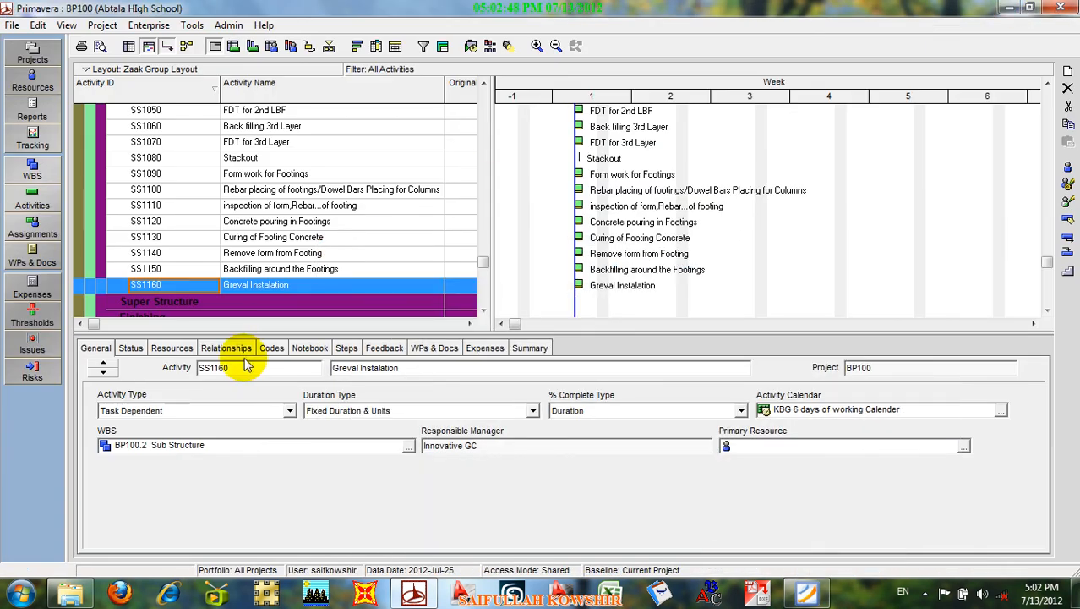
Add an activity from the SS1160 "Greval Instalation" row.
right_click(172, 286)
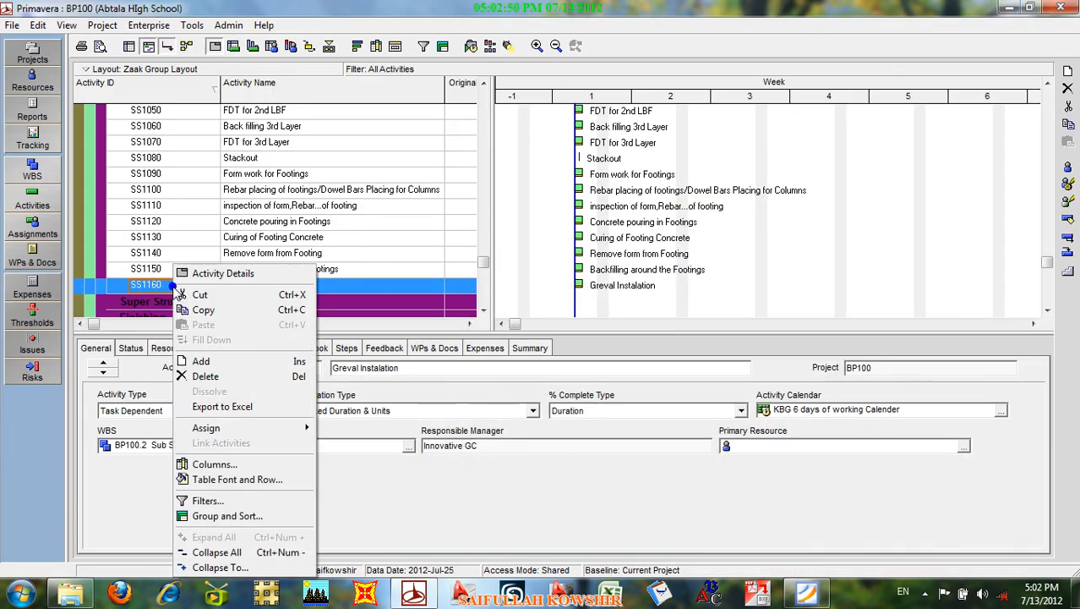
left_click(203, 362)
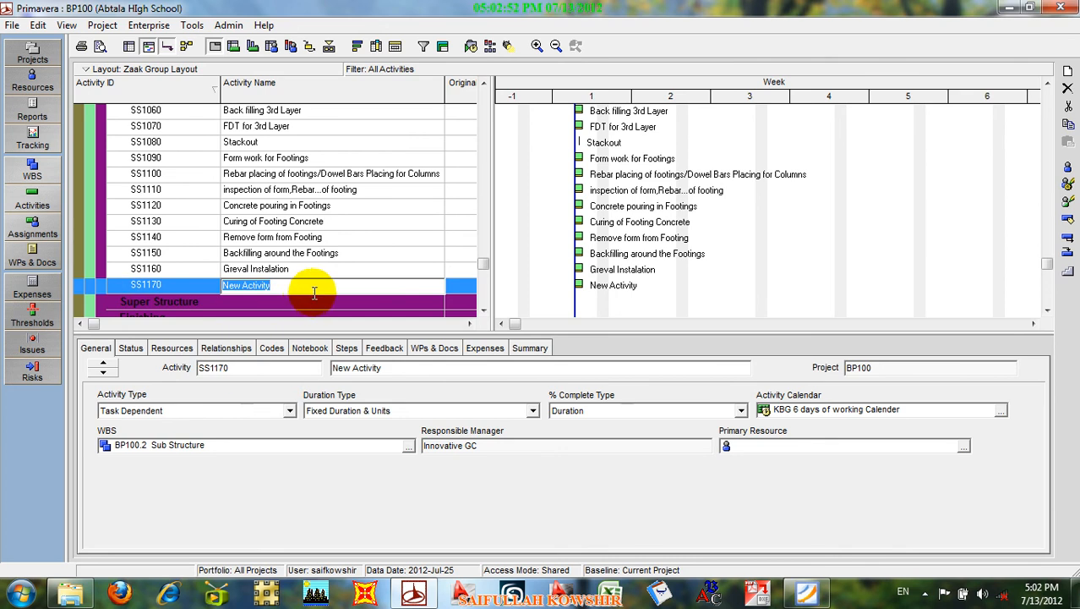
left_click(225, 270)
left_click(224, 270)
type("10d")
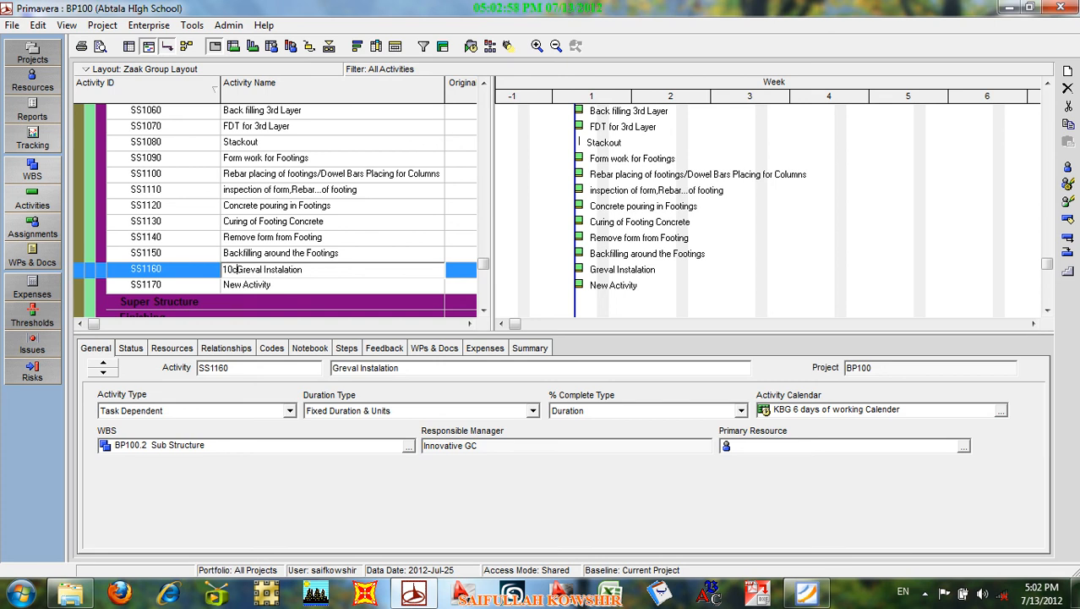
left_click(223, 269)
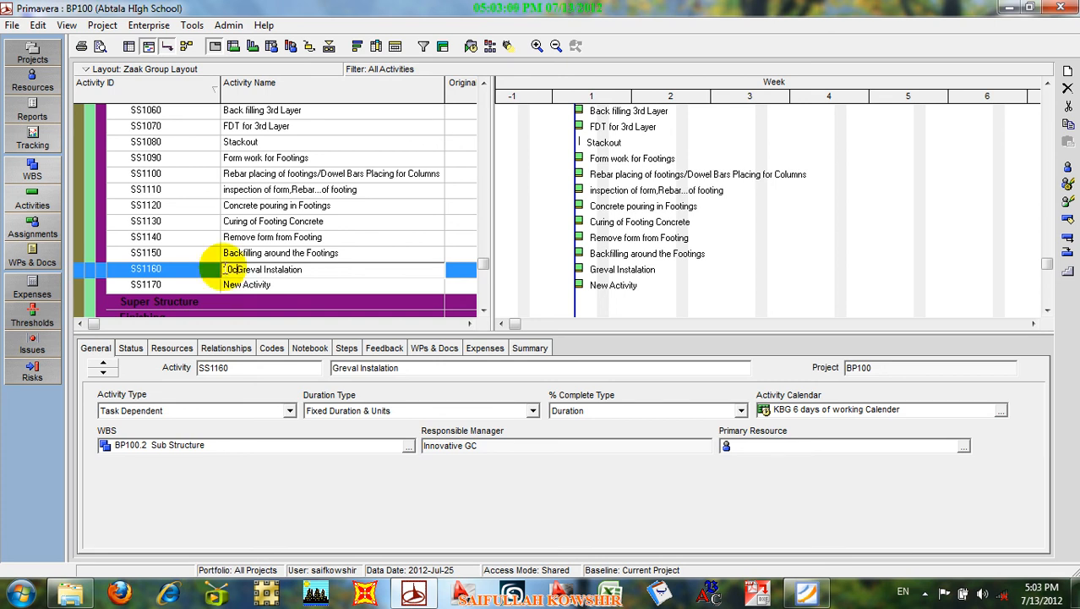
left_click(239, 268)
key("BackSpace")
key("BackSpace")
key("BackSpace")
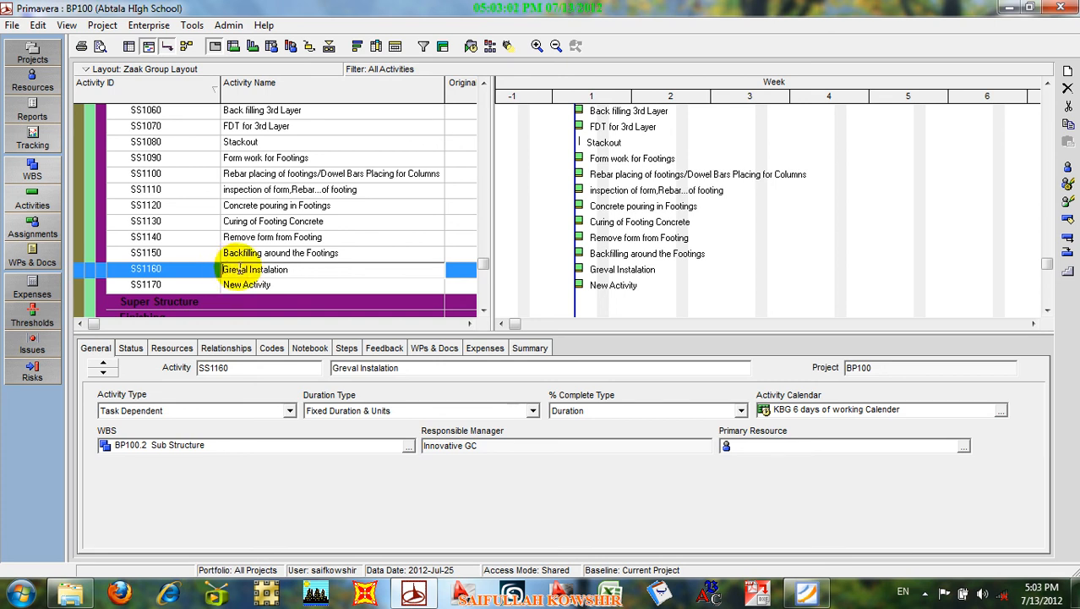
left_click(262, 286)
left_click(262, 285)
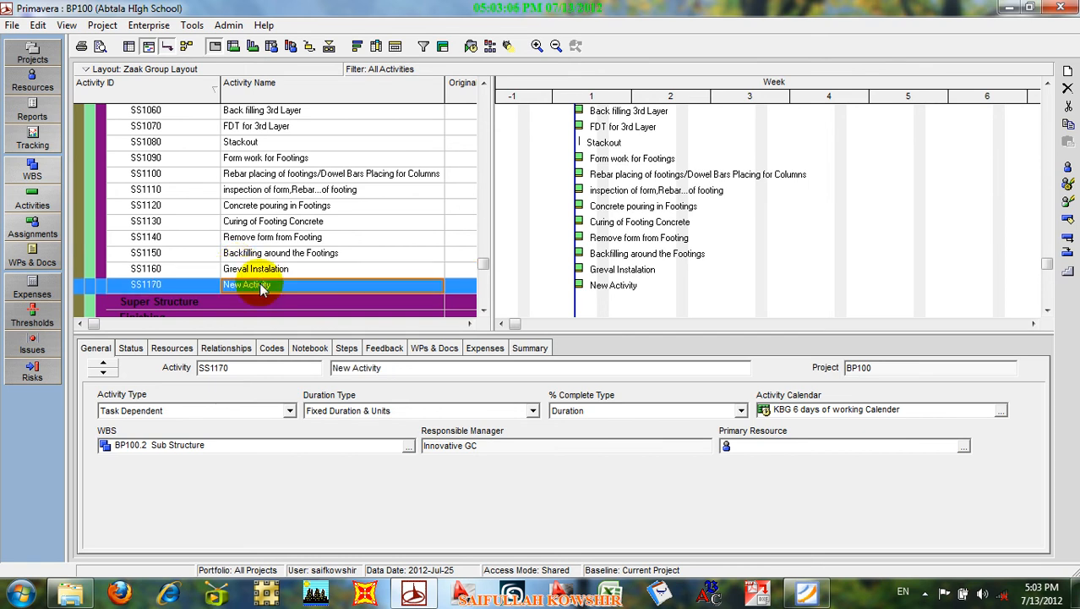
left_click(272, 284)
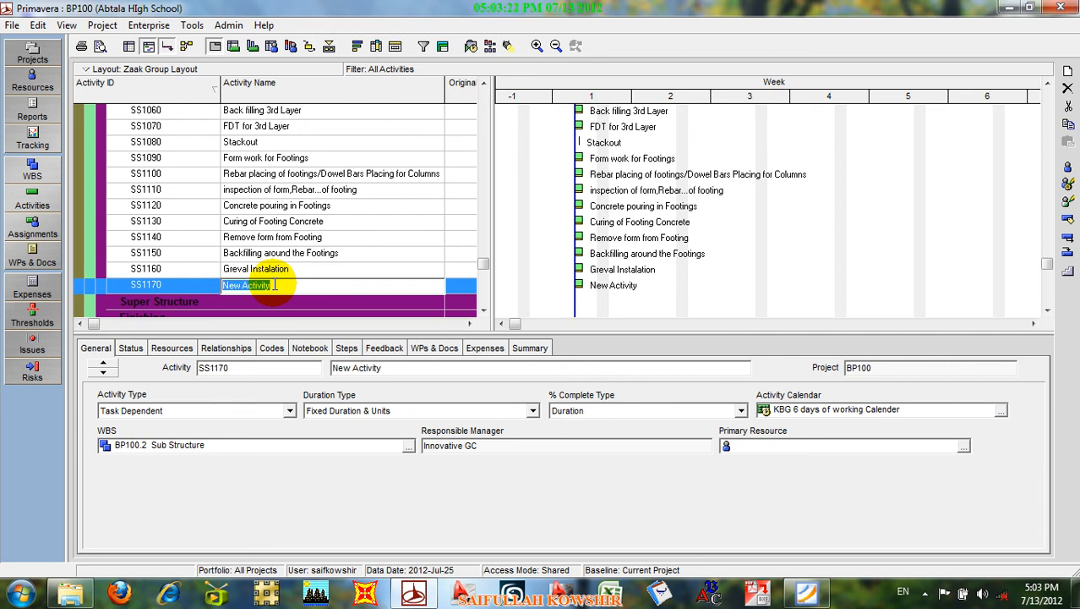
Open the user preferences, review the Time Units settings, and close the preferences.
left_click(40, 24)
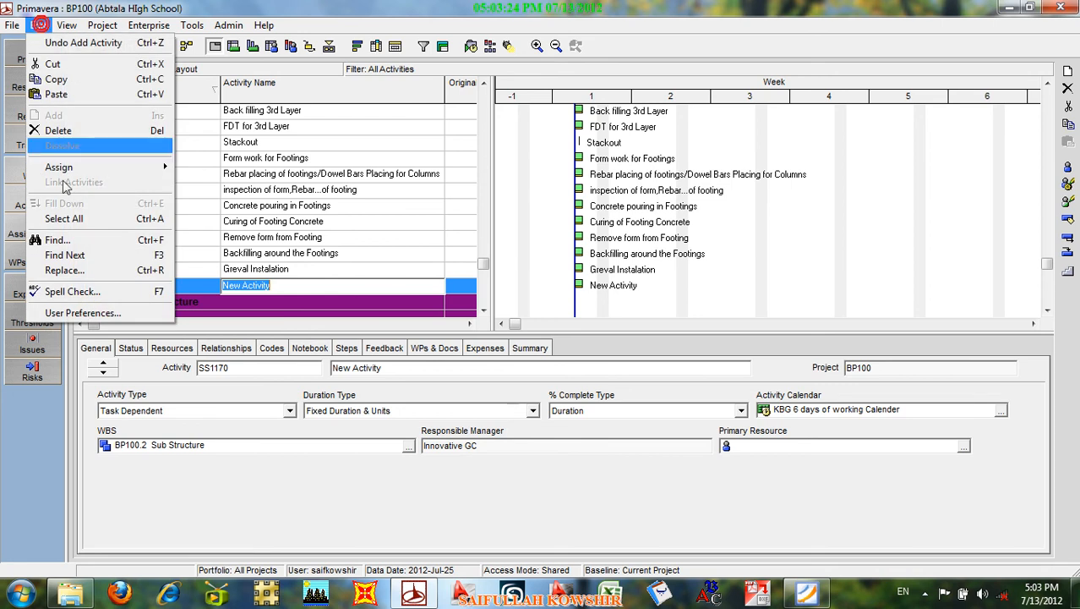
left_click(83, 314)
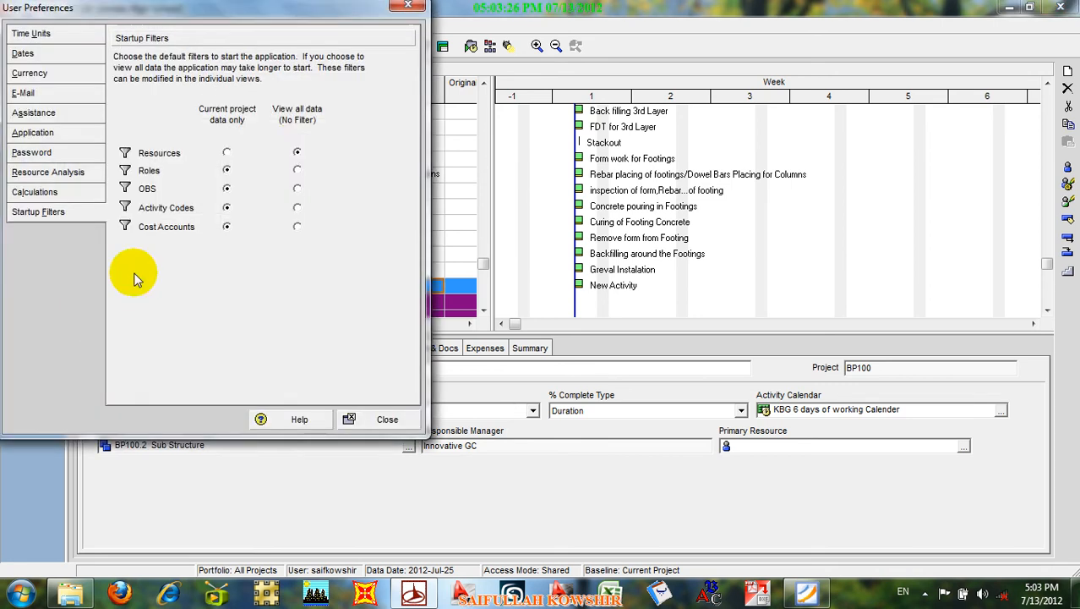
left_click(70, 35)
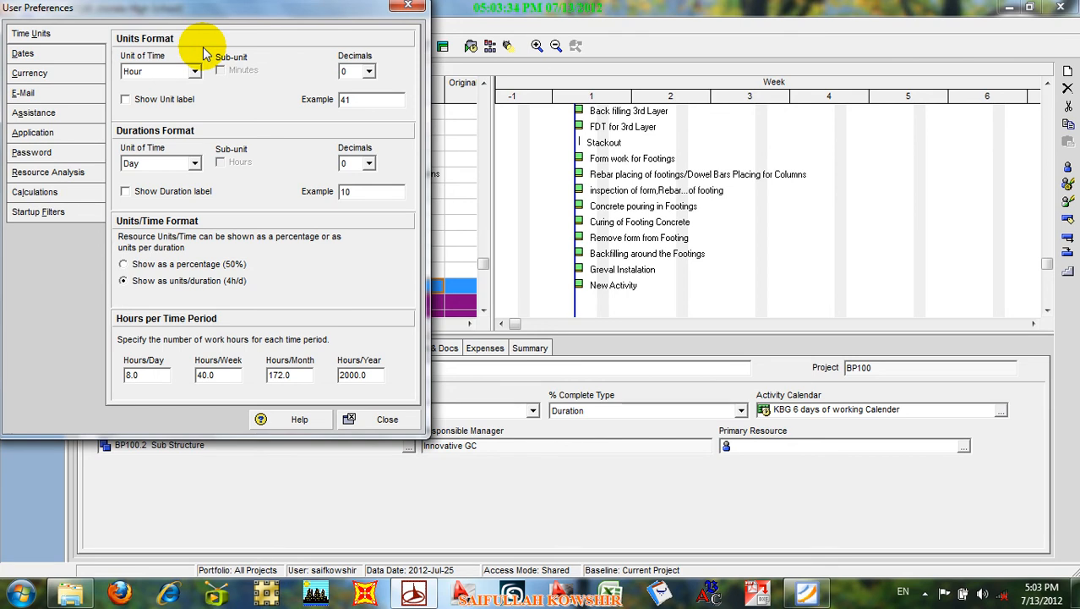
left_click(371, 422)
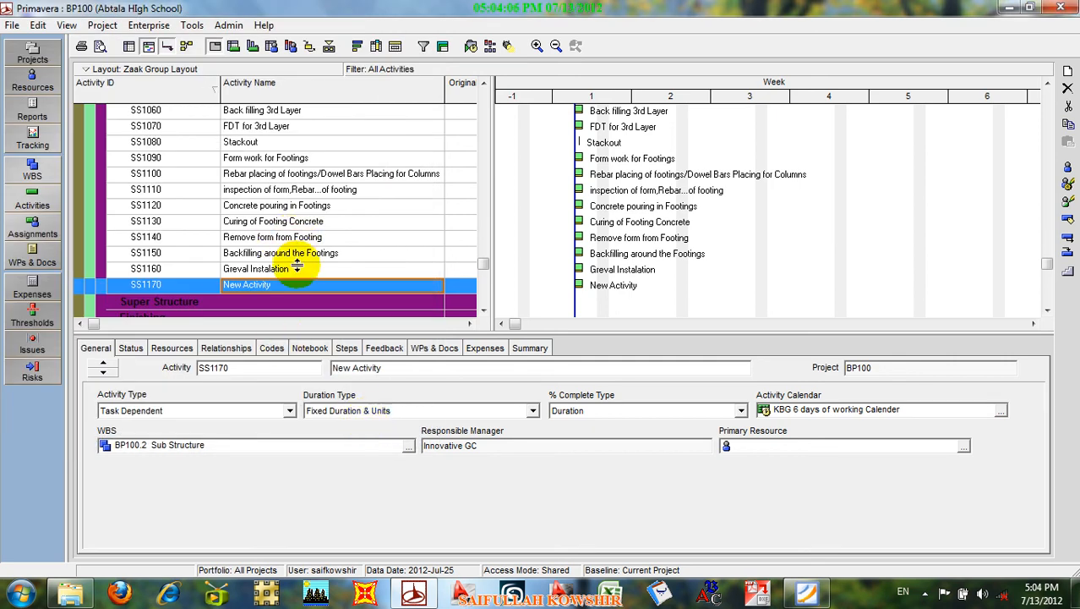
Name the new SS1170 activity "Form work for Slab on Grade".
left_click(283, 287)
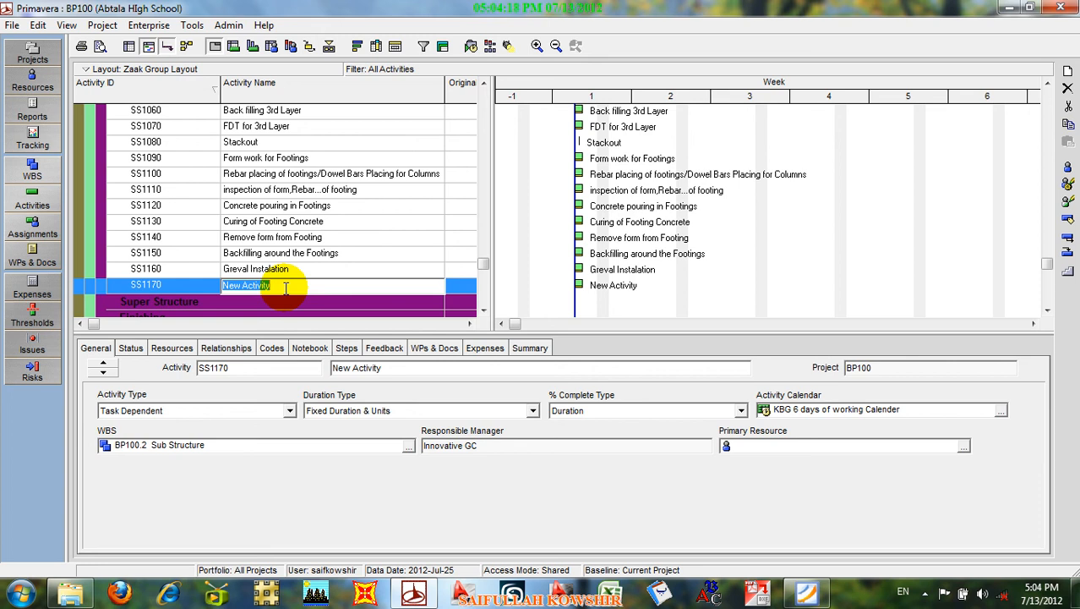
type("For")
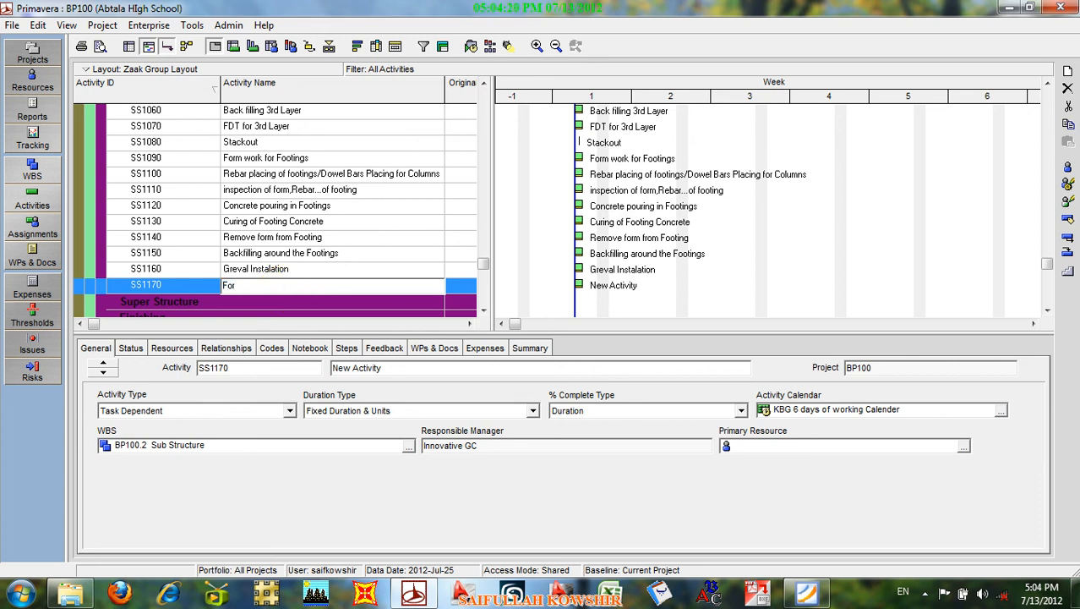
type("m work for Slab on Grade")
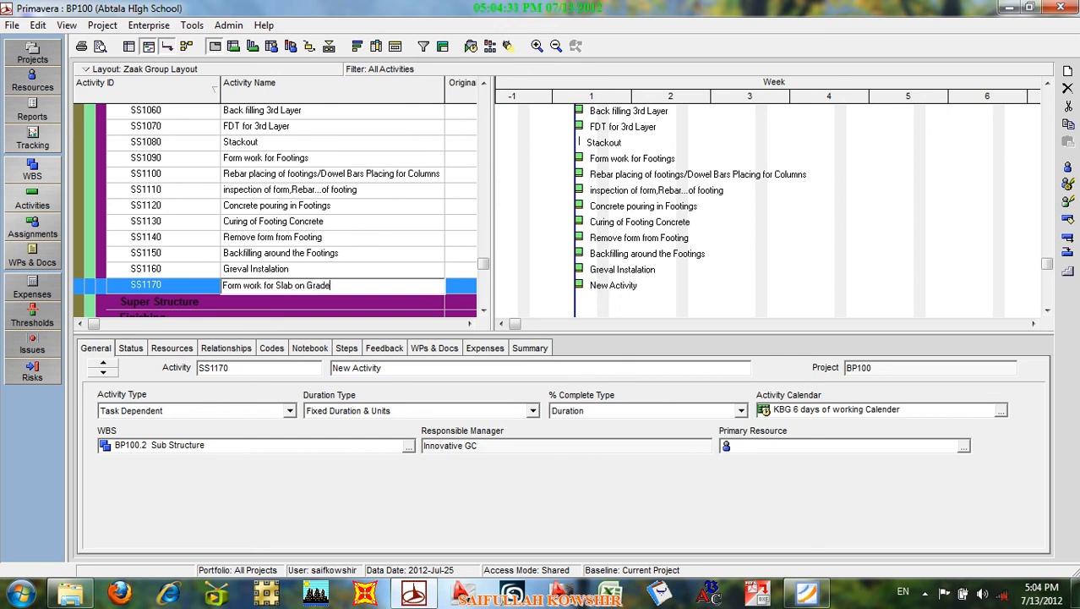
Add an activity from the SS1170 row and name it "Rebar placing in Slab on Grade".
left_click(170, 287)
right_click(170, 287)
left_click(207, 358)
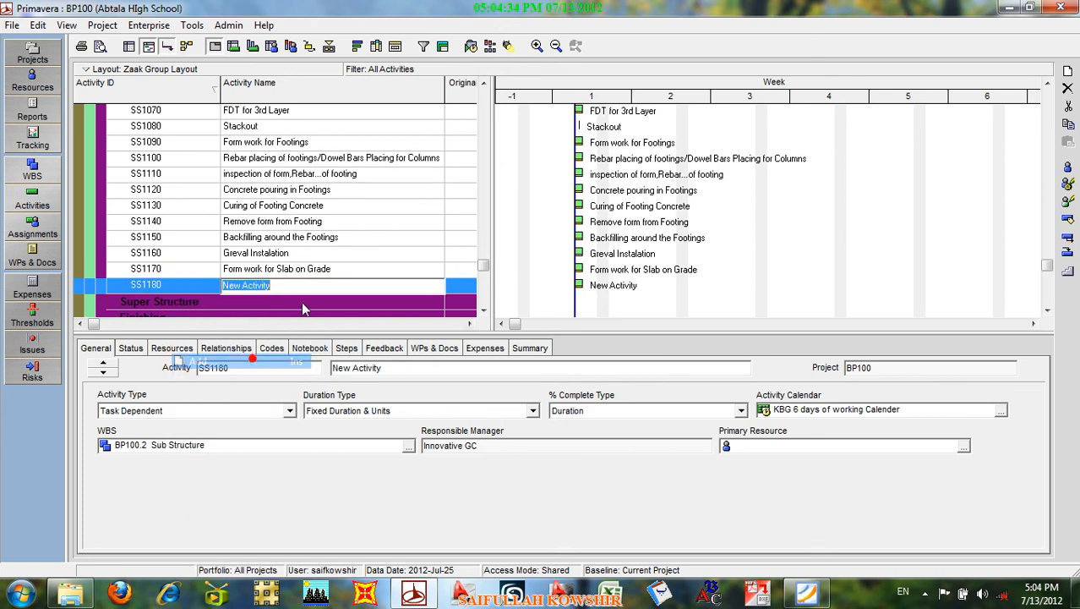
type("Re")
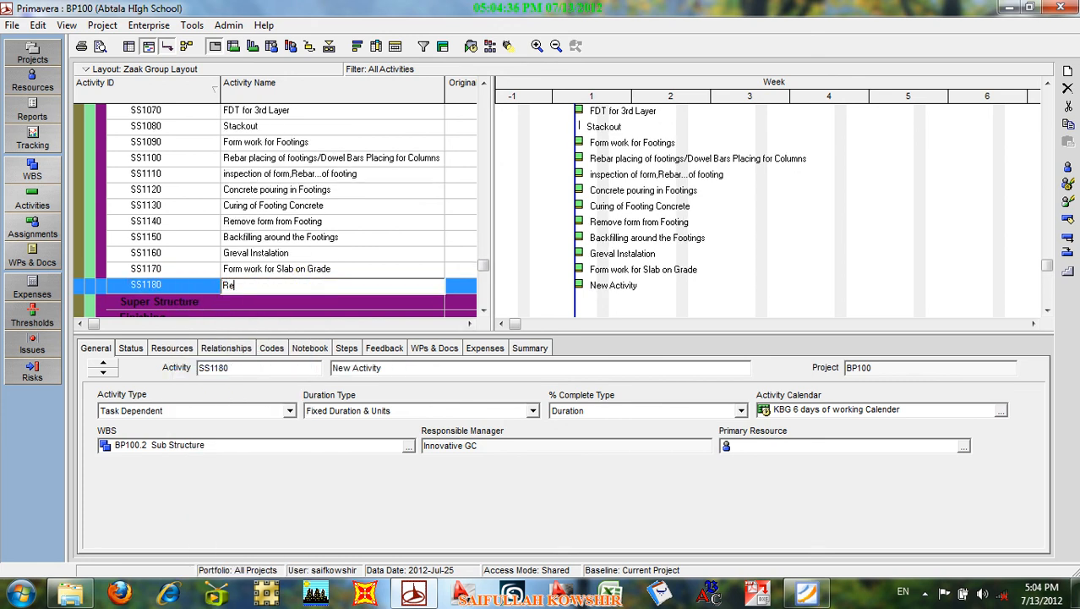
type("bar placing in Slab on Gra")
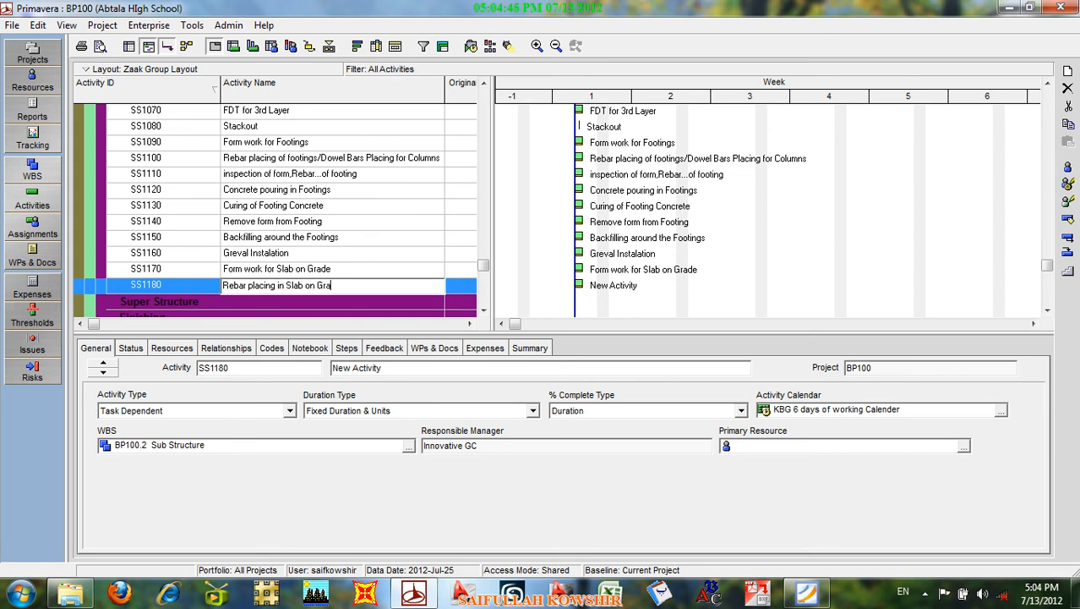
type("de")
left_click(190, 285)
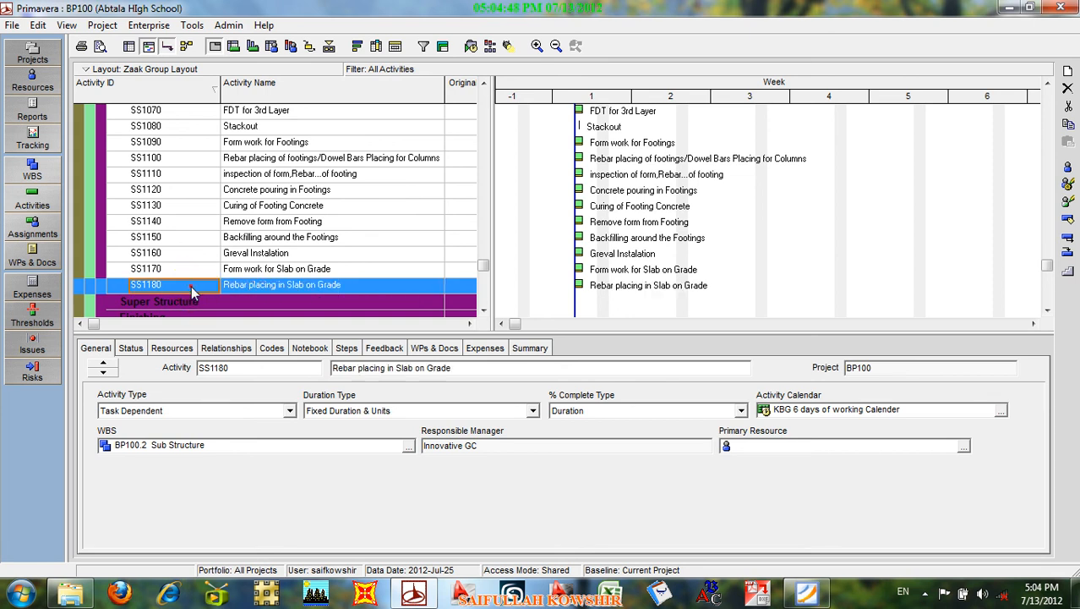
left_click(251, 270)
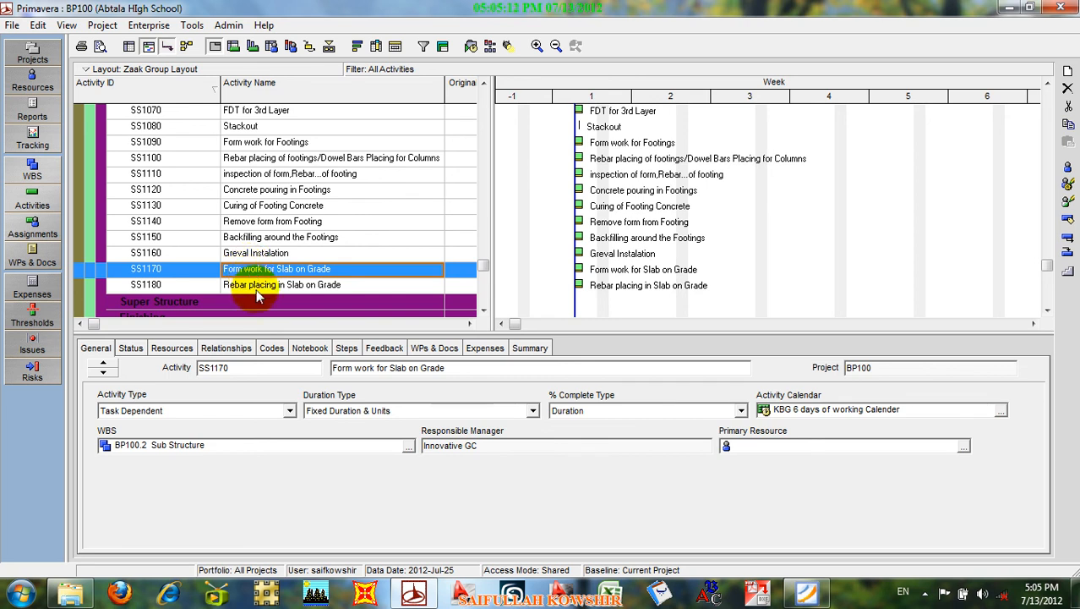
left_click(256, 286)
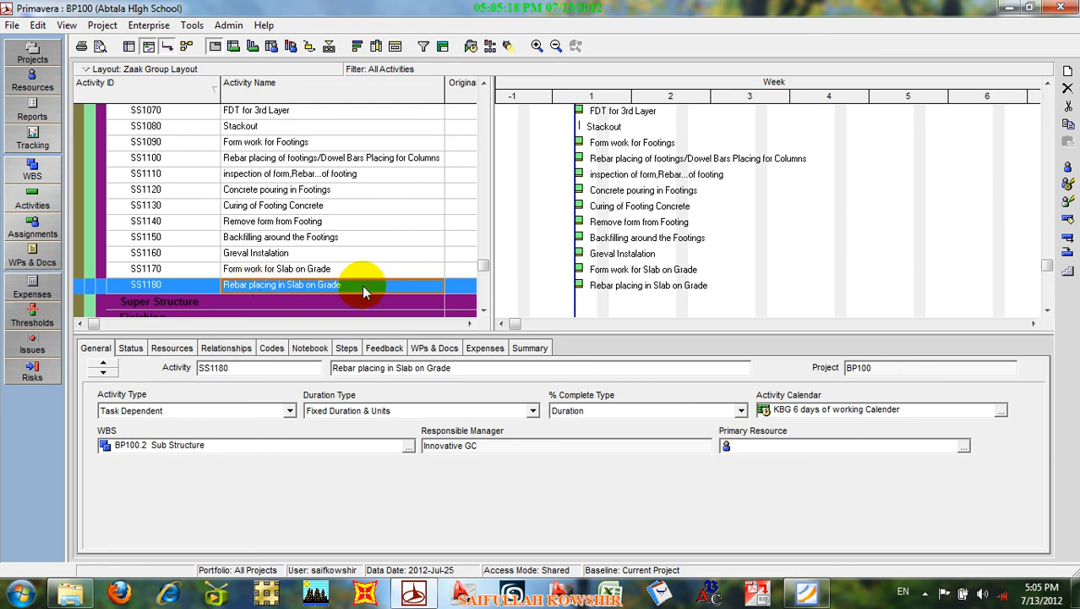
left_click(197, 285)
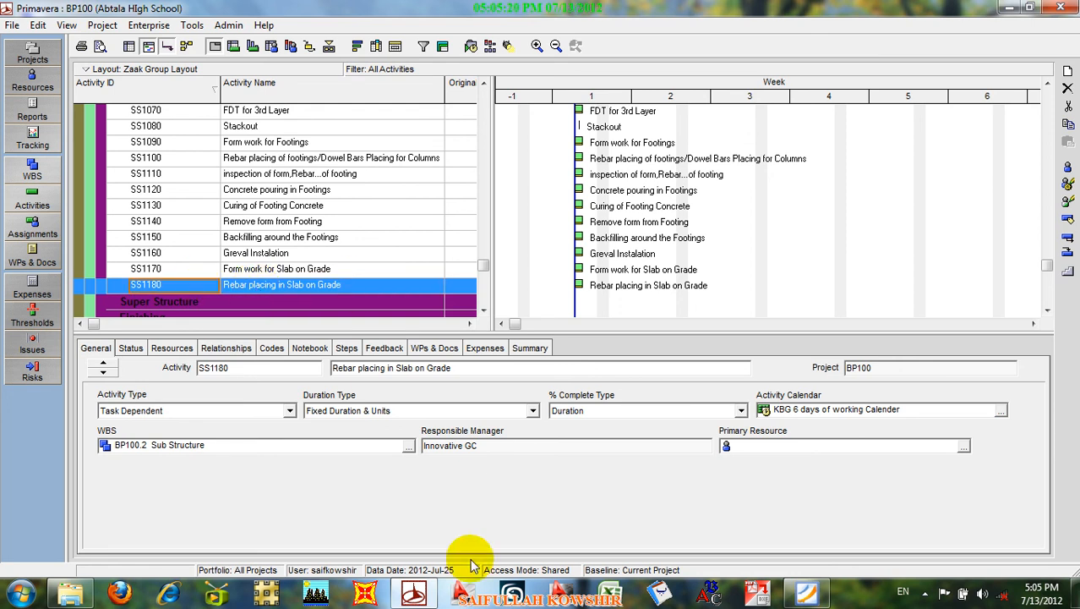
Switch to the 300 Student Classroom PDF, examine the column footing section and the foundation/slab plan with its notes, and return to Primavera.
mouse_move(839, 602)
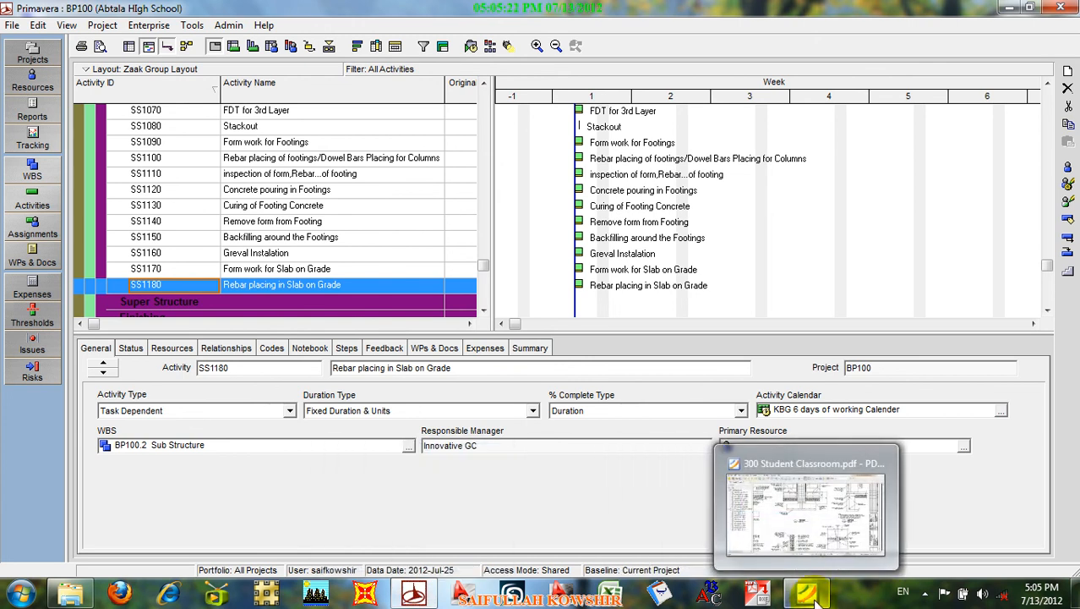
left_click(786, 498)
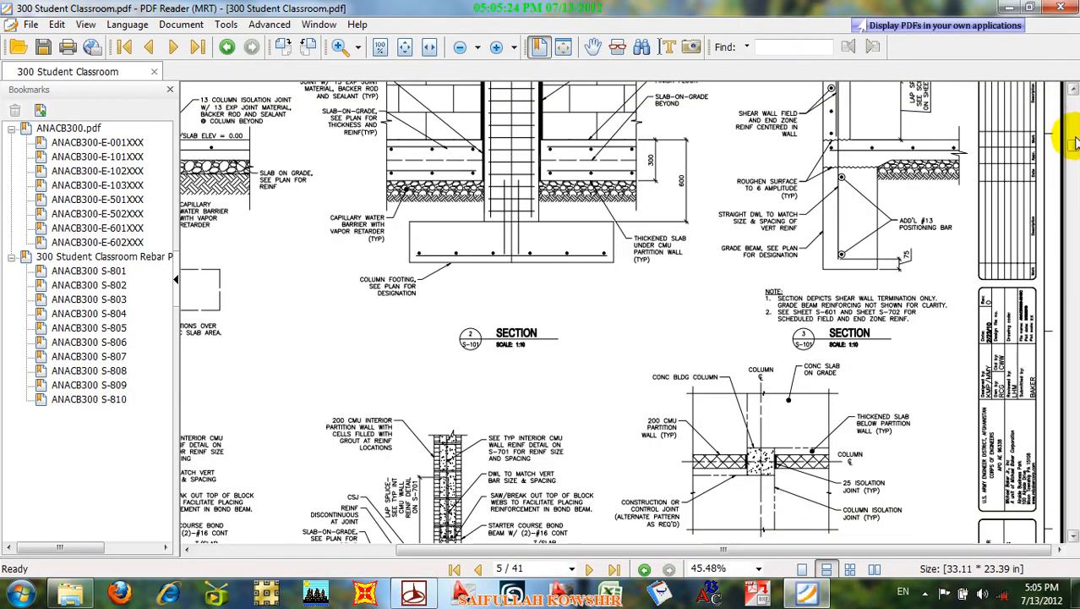
left_click(1074, 91)
left_click(1073, 90)
left_click(1074, 90)
left_click(1074, 90)
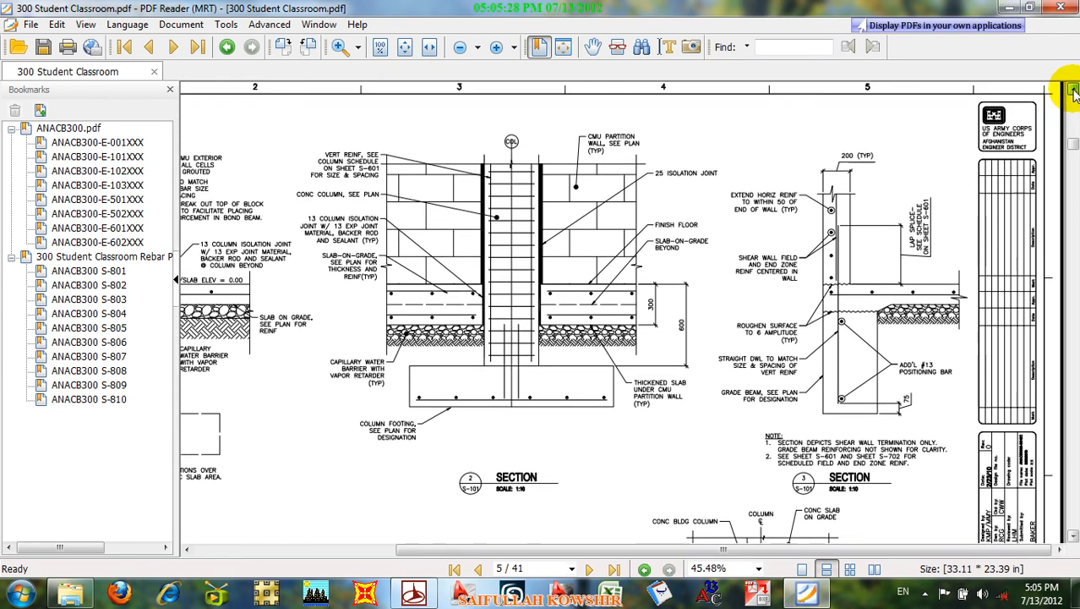
left_click(1073, 90)
left_click(1073, 91)
left_click(1073, 90)
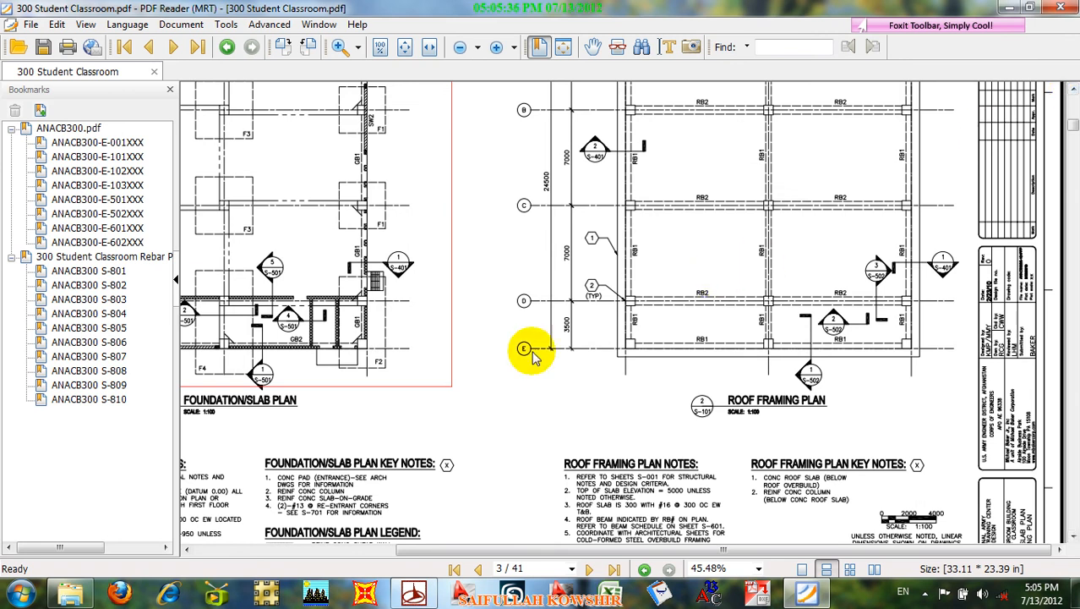
left_click(186, 548)
left_click(186, 548)
left_click(186, 548)
left_click(186, 548)
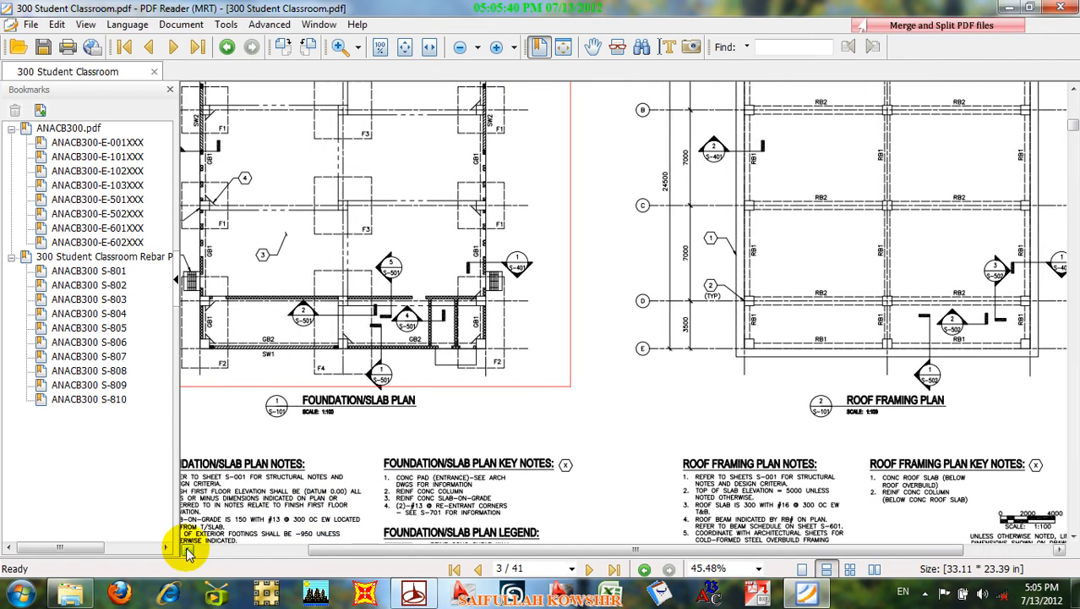
left_click(186, 548)
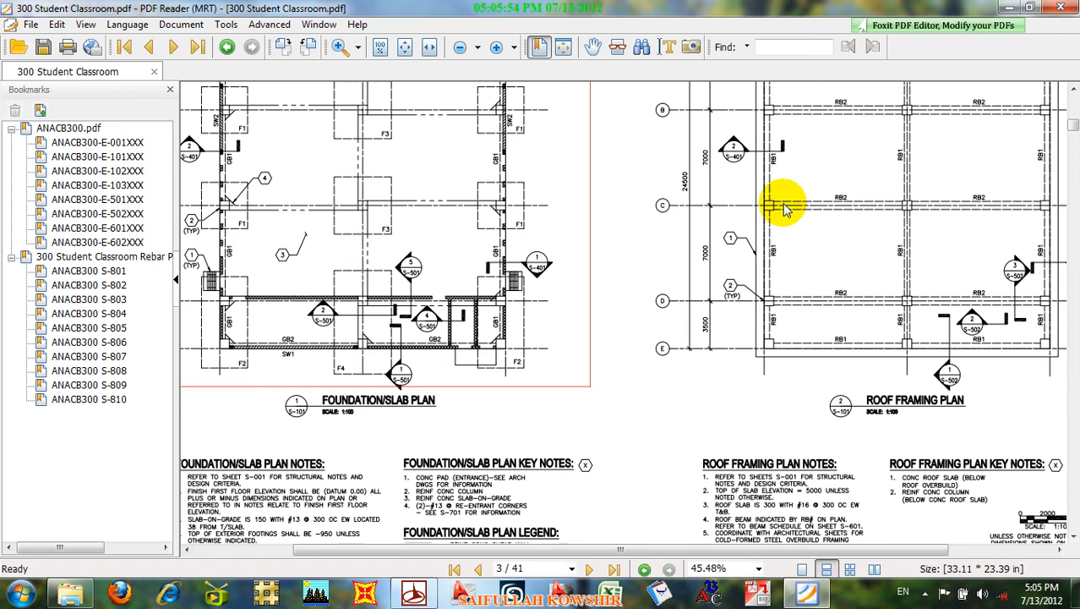
left_click(1007, 8)
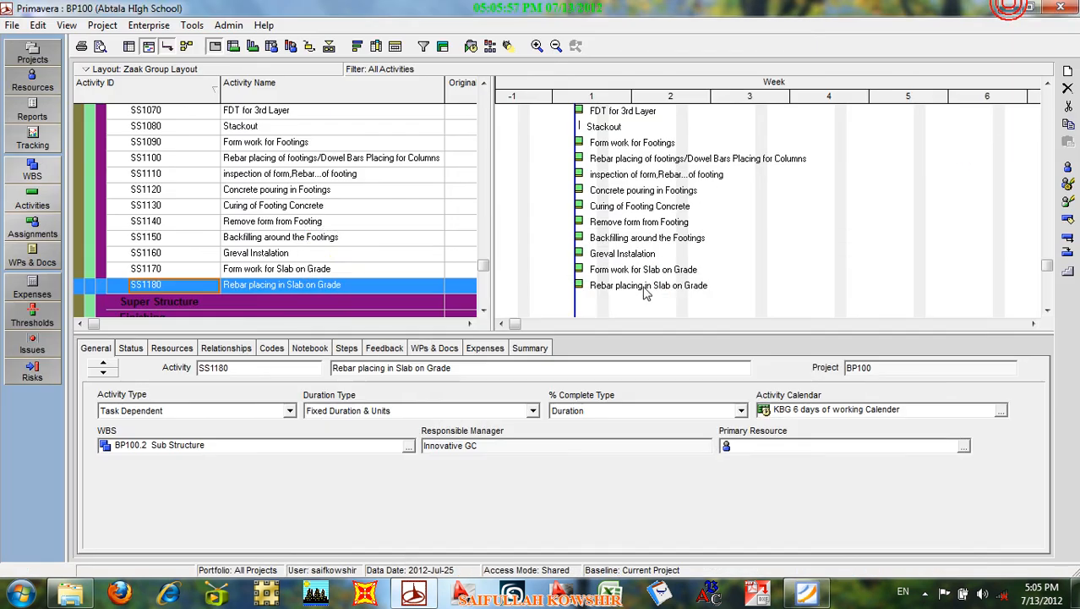
Switch to the 300 Student Classroom PDF, compare the foundation/slab plan with the slab-on-grade sections on page 5, and return to Primavera.
left_click(273, 271)
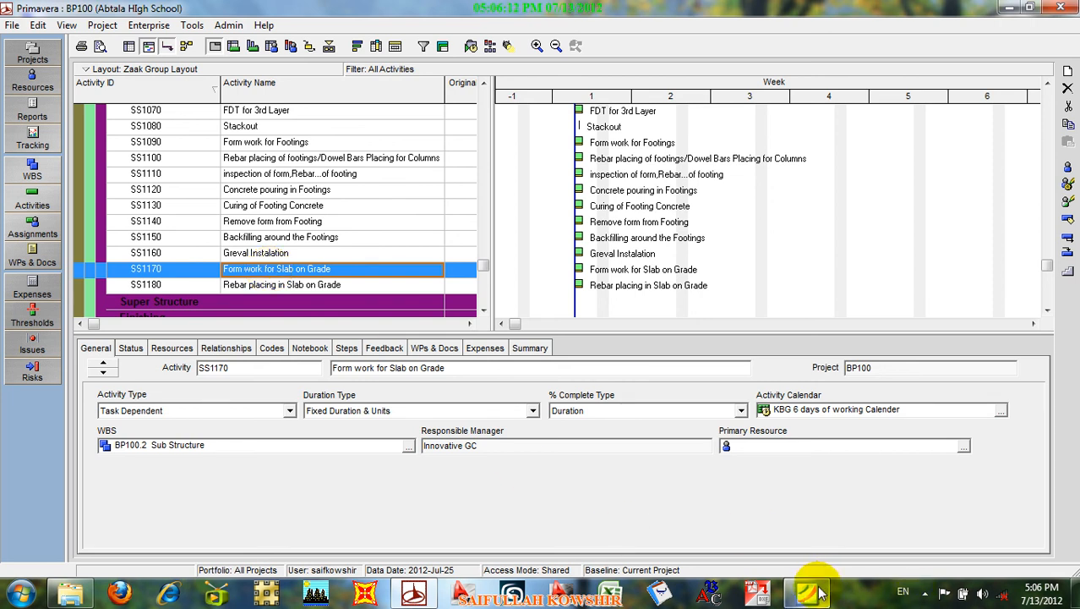
mouse_move(810, 589)
left_click(828, 525)
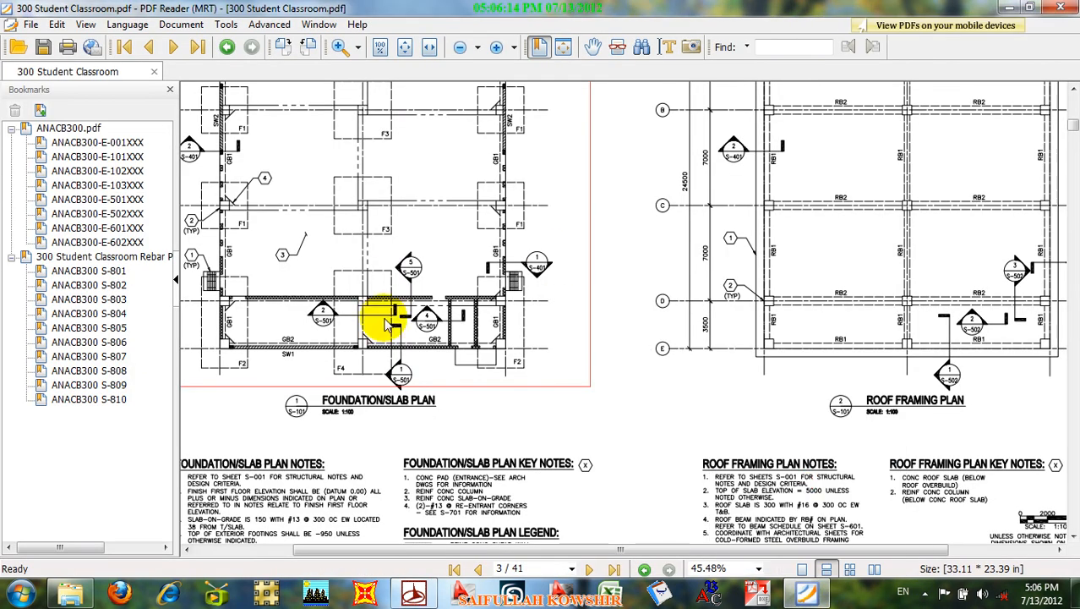
left_click(1056, 551)
left_click(1057, 552)
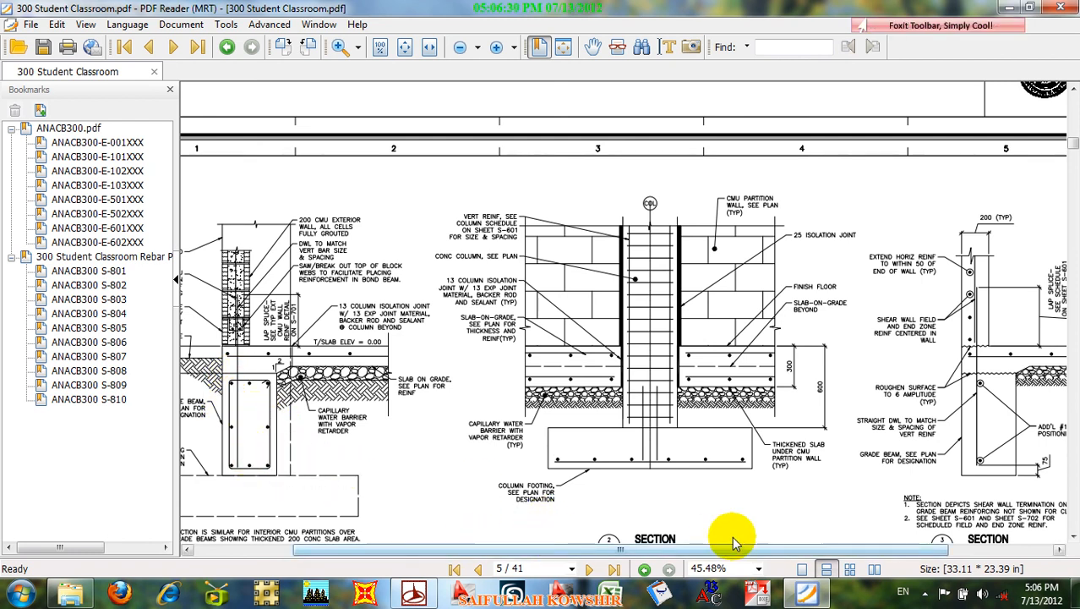
mouse_move(420, 594)
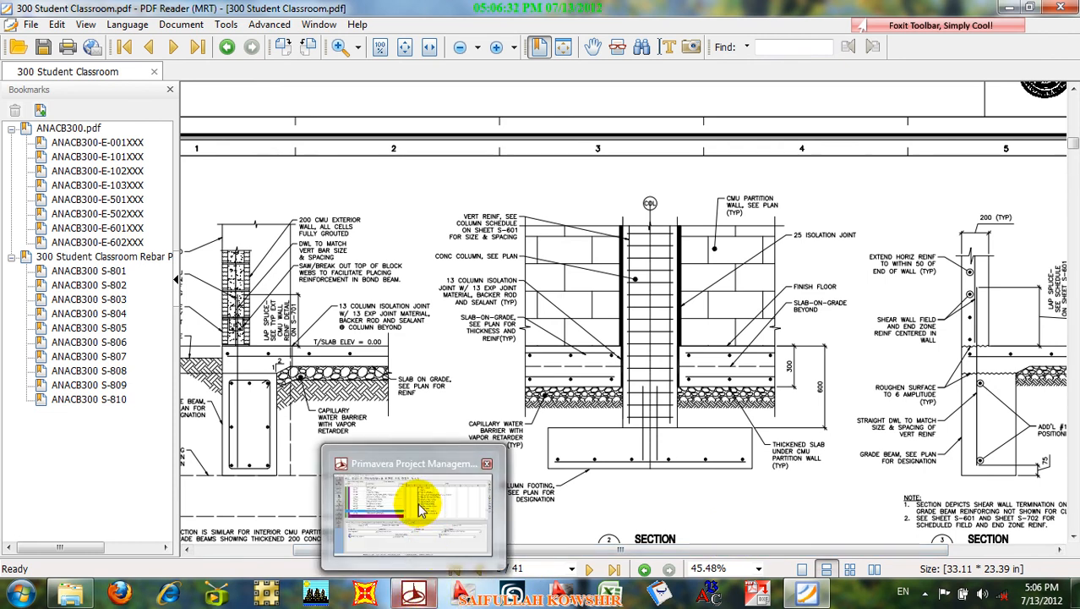
left_click(415, 500)
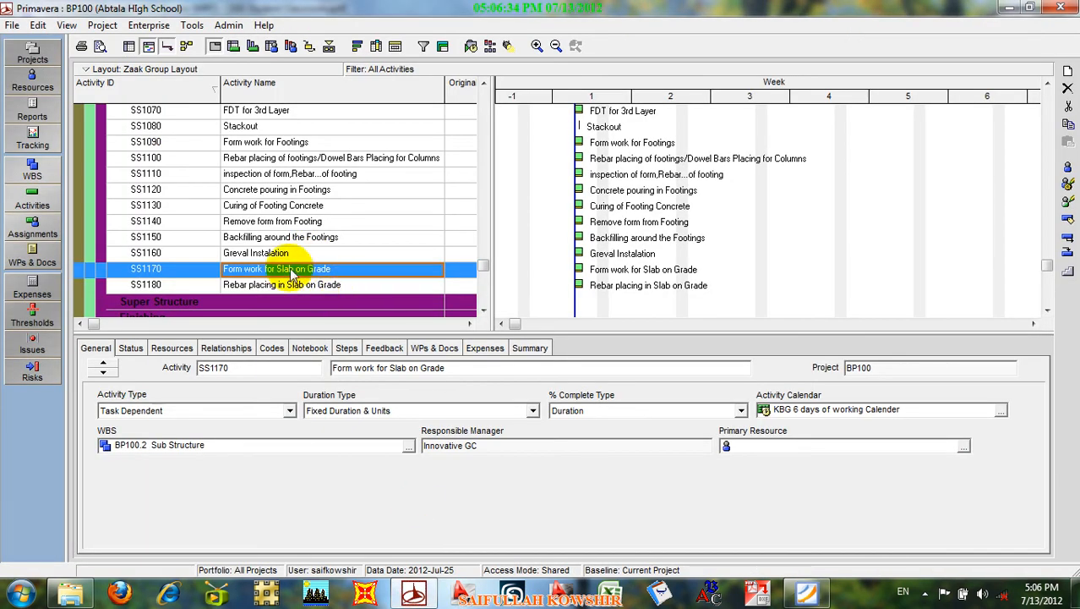
Switch to the 300 Student Classroom PDF, check the capillary water barrier in the wall sections and the foundation/slab plan, and return to Primavera.
left_click(279, 253)
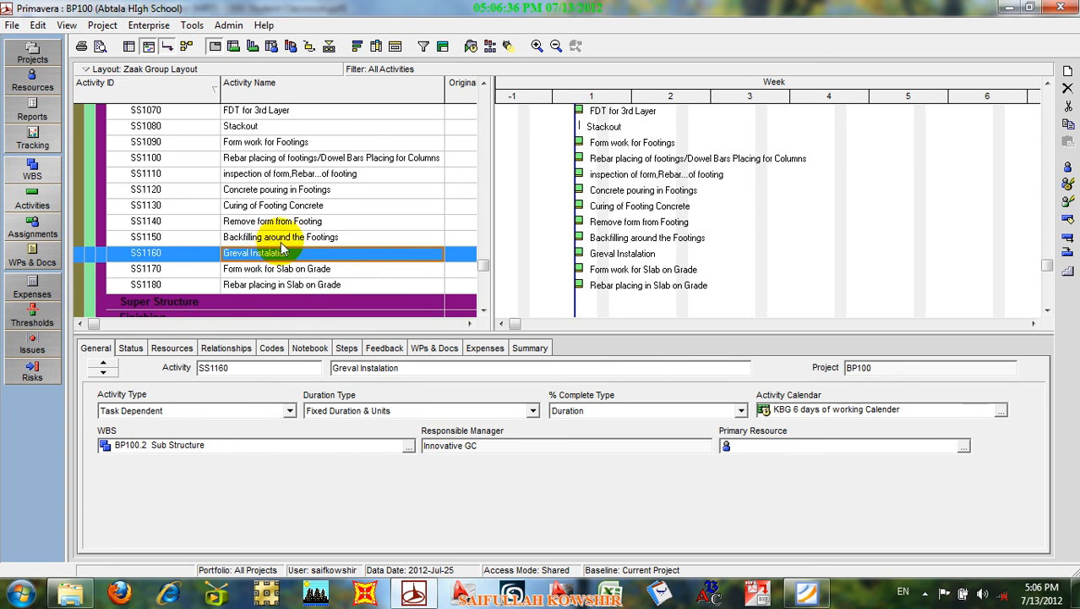
left_click(295, 254)
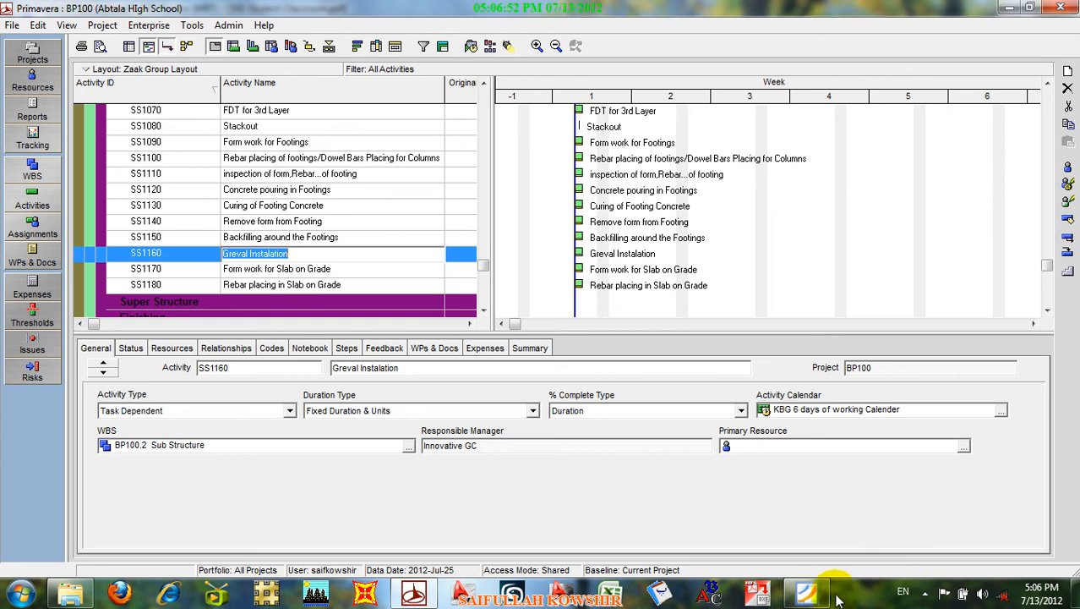
left_click(815, 502)
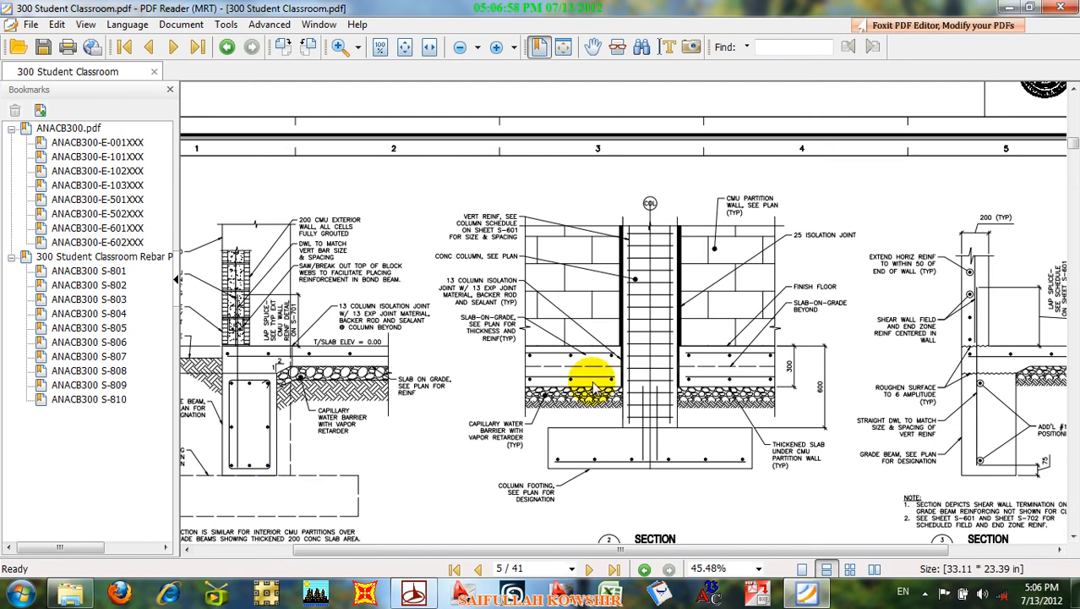
scroll(1024, 106, "up", 3)
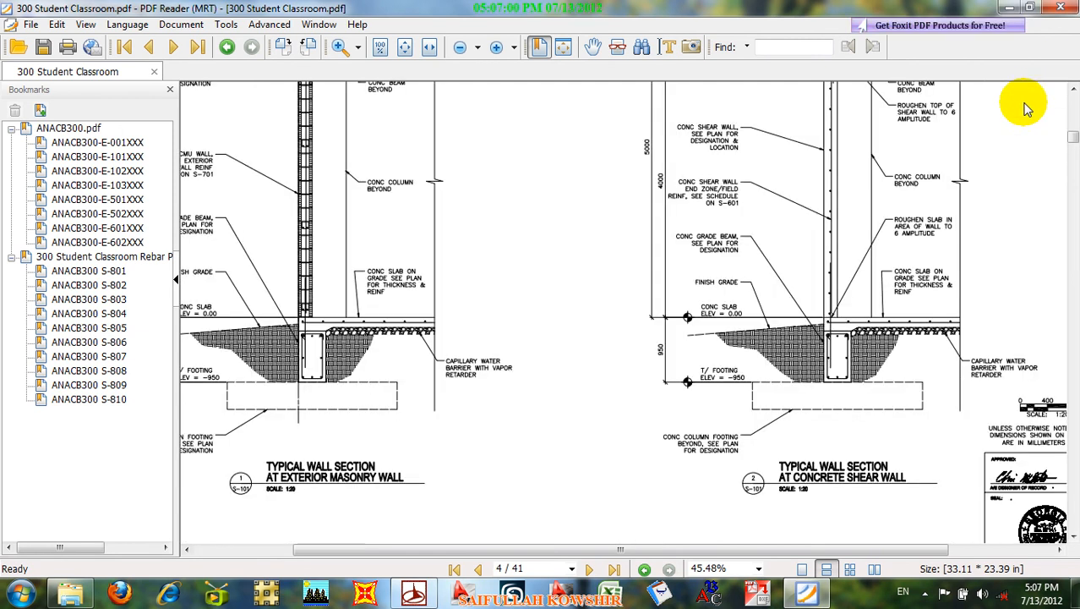
scroll(1025, 105, "down", 3)
scroll(1024, 106, "up", 5)
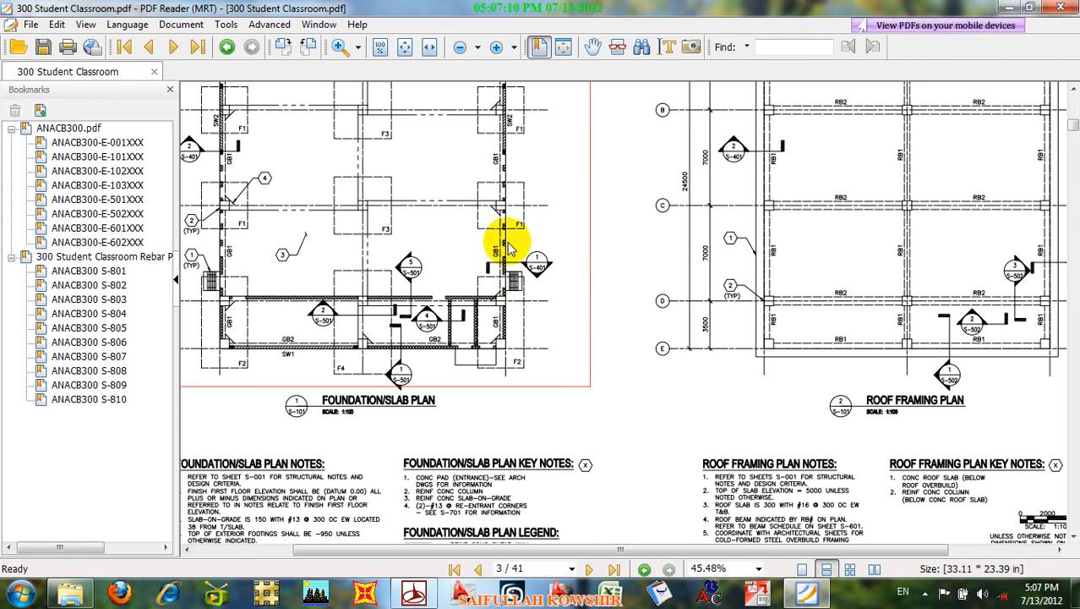
left_click(1008, 8)
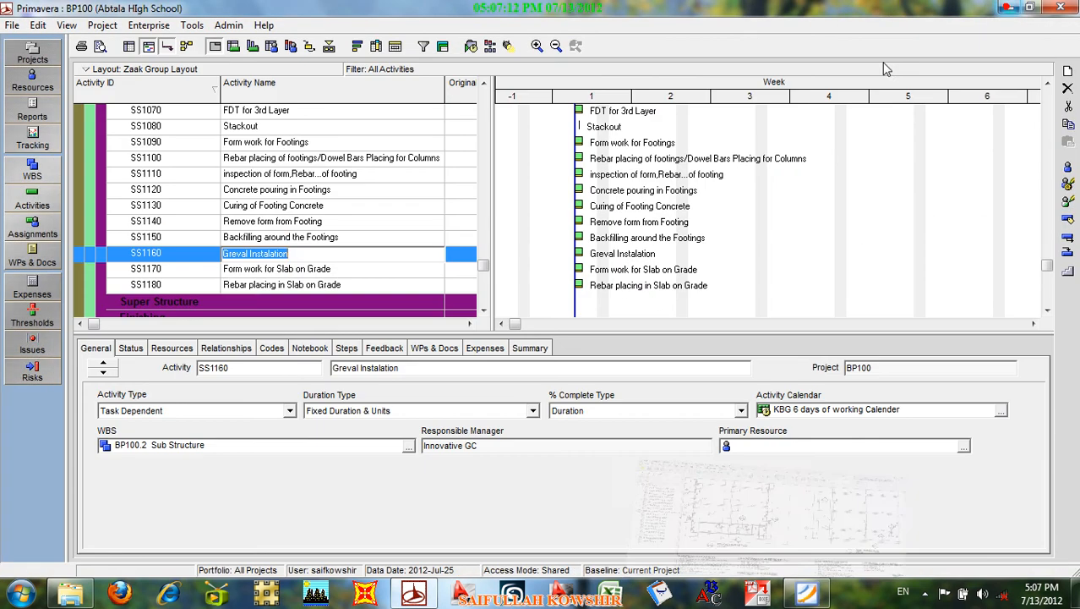
Extend the name of activity SS1160 to "Greval Instalation under GB".
left_click(303, 253)
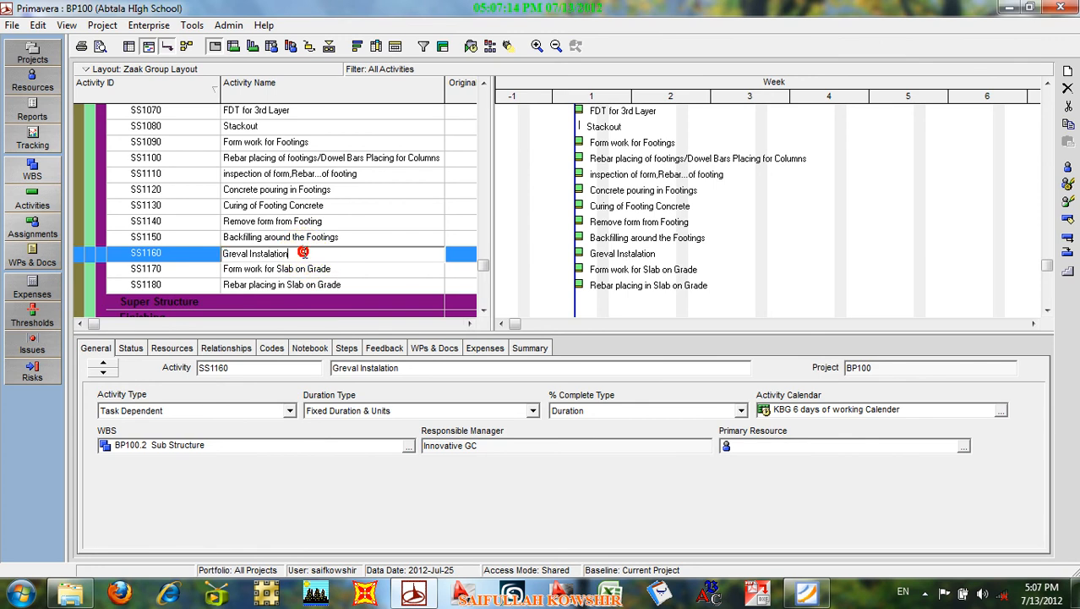
type("unde")
type("r")
type(" Gr")
key("BackSpace")
type("B")
left_click(181, 255)
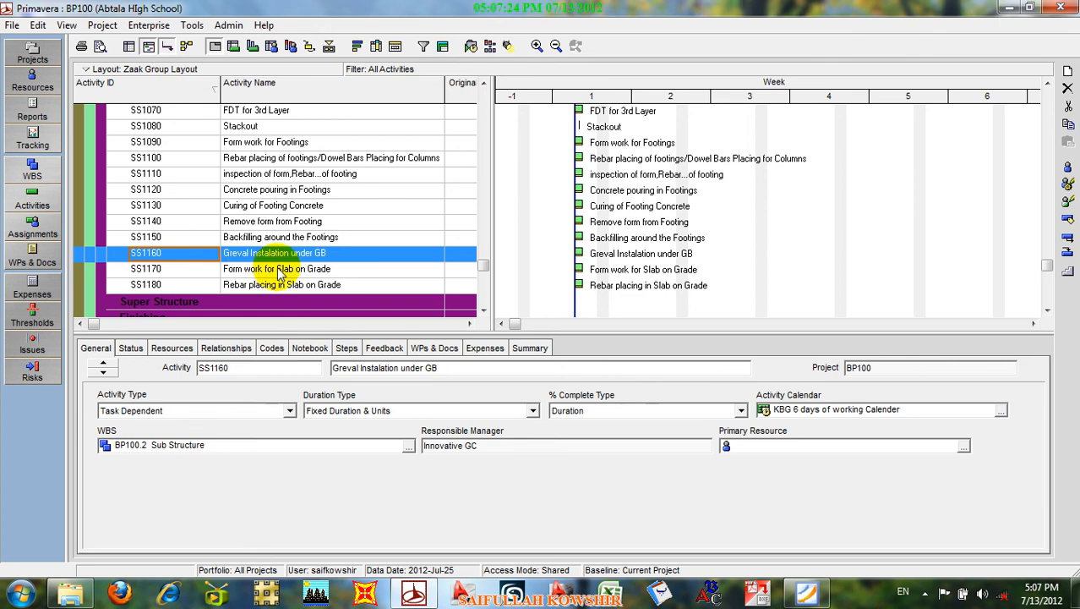
Change the name of activity SS1170 to "Form work for GB".
left_click(335, 270)
left_click(335, 270)
key("BackSpace")
key("BackSpace")
key("BackSpace")
key("BackSpace")
key("BackSpace")
key("BackSpace")
key("BackSpace")
key("BackSpace")
key("BackSpace")
key("BackSpace")
key("BackSpace")
key("BackSpace")
key("BackSpace")
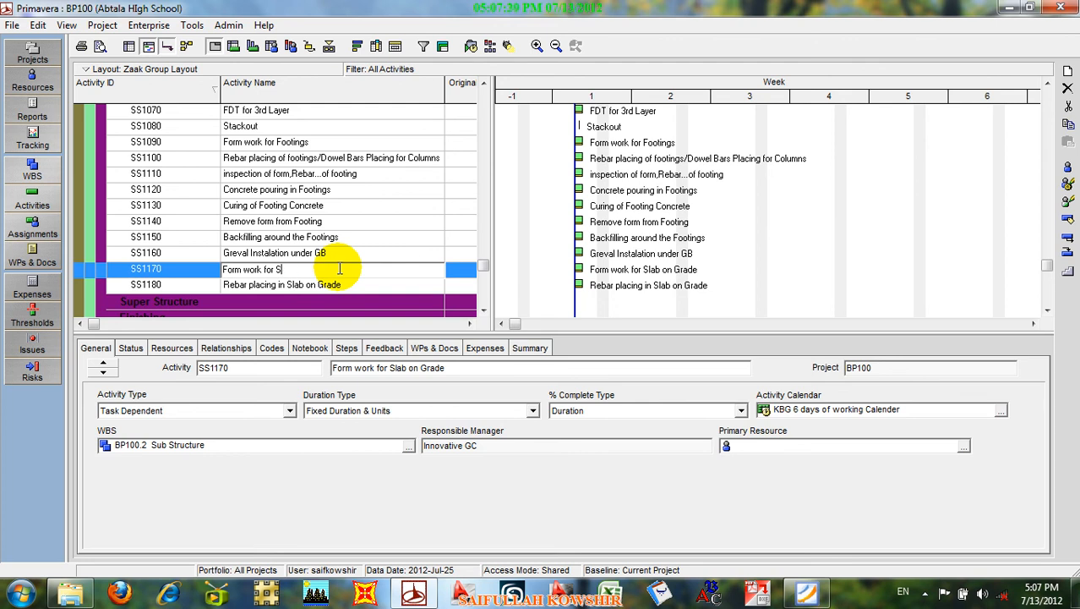
type("GB")
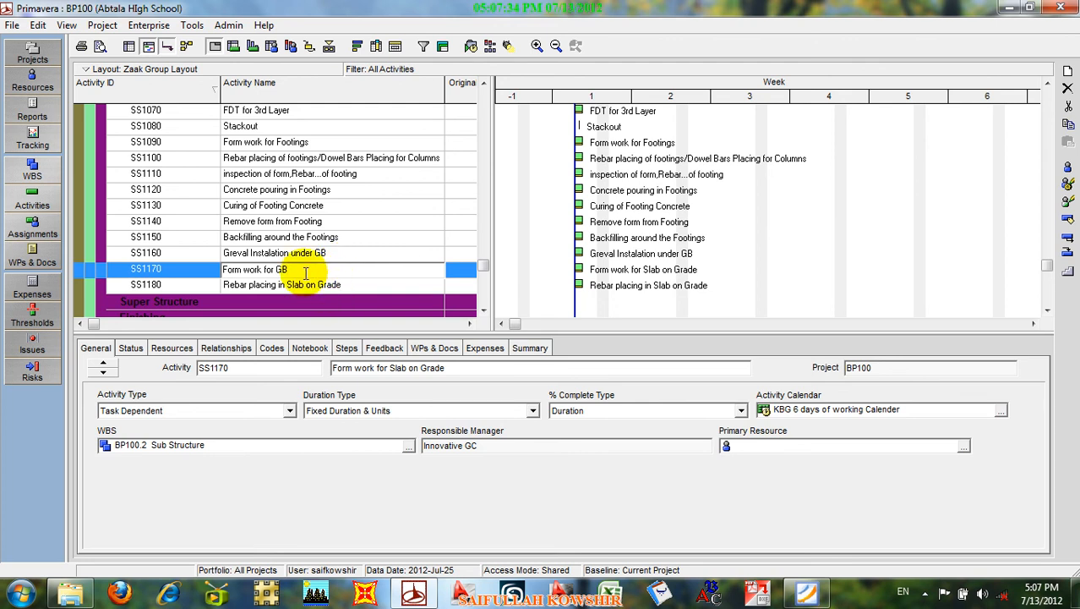
Replace the name of activity SS1170 with "one side form for Gb".
key("BackSpace")
key("BackSpace")
key("BackSpace")
key("BackSpace")
key("BackSpace")
key("BackSpace")
key("BackSpace")
key("BackSpace")
key("BackSpace")
key("BackSpace")
key("BackSpace")
key("BackSpace")
key("BackSpace")
key("BackSpace")
key("BackSpace")
key("BackSpace")
type("one si")
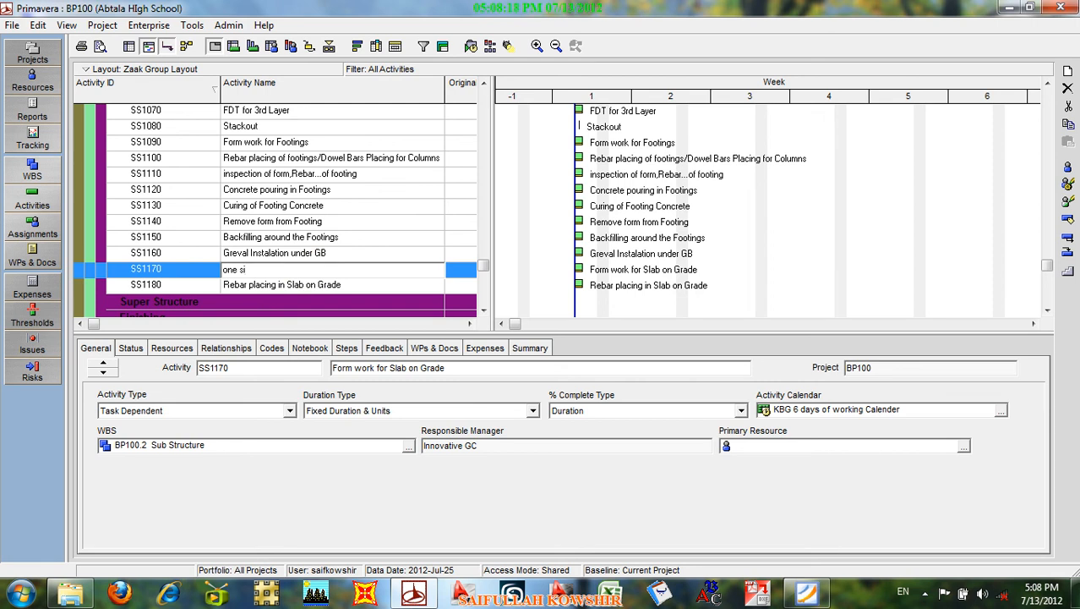
type("de form for Gb")
left_click(207, 272)
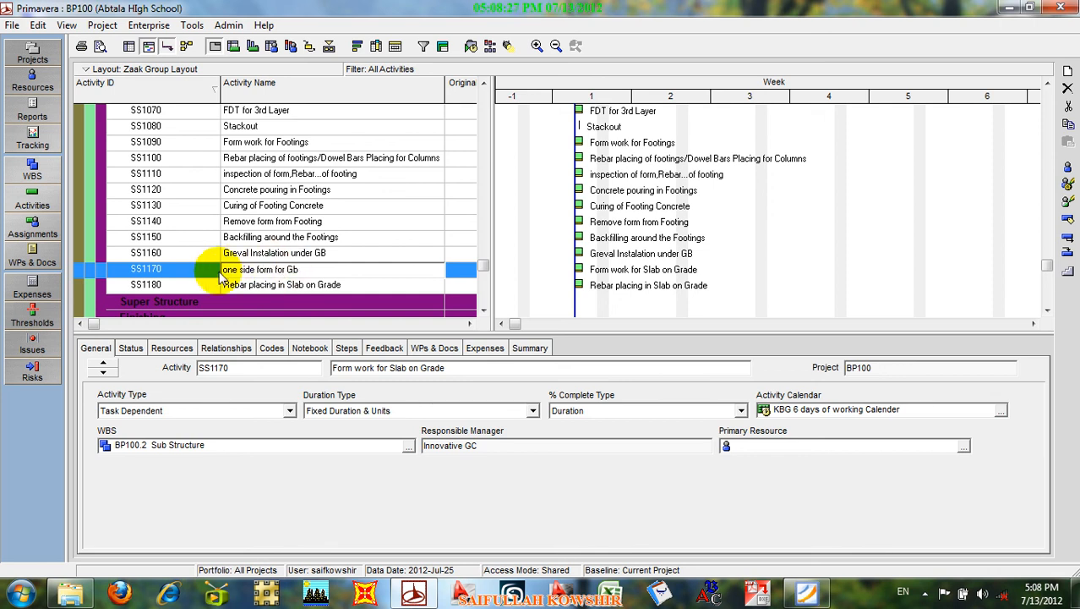
Change the name of activity SS1180 to "Rebar placing in GB".
left_click(294, 287)
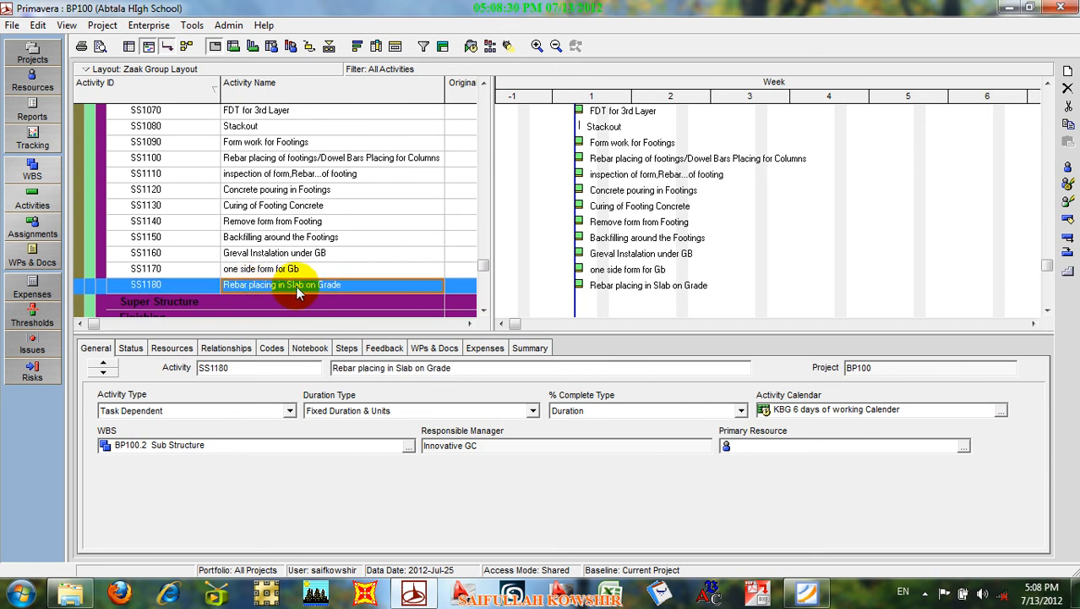
left_click(346, 285)
key("BackSpace")
key("BackSpace")
key("BackSpace")
key("BackSpace")
key("BackSpace")
key("BackSpace")
key("BackSpace")
key("BackSpace")
key("BackSpace")
key("BackSpace")
key("BackSpace")
key("BackSpace")
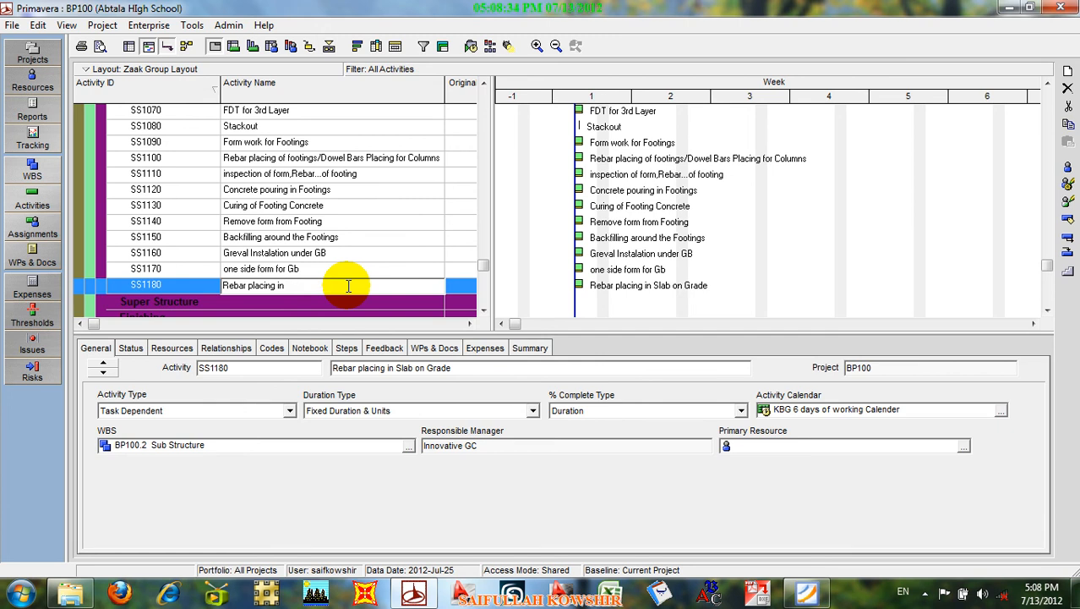
type("GB")
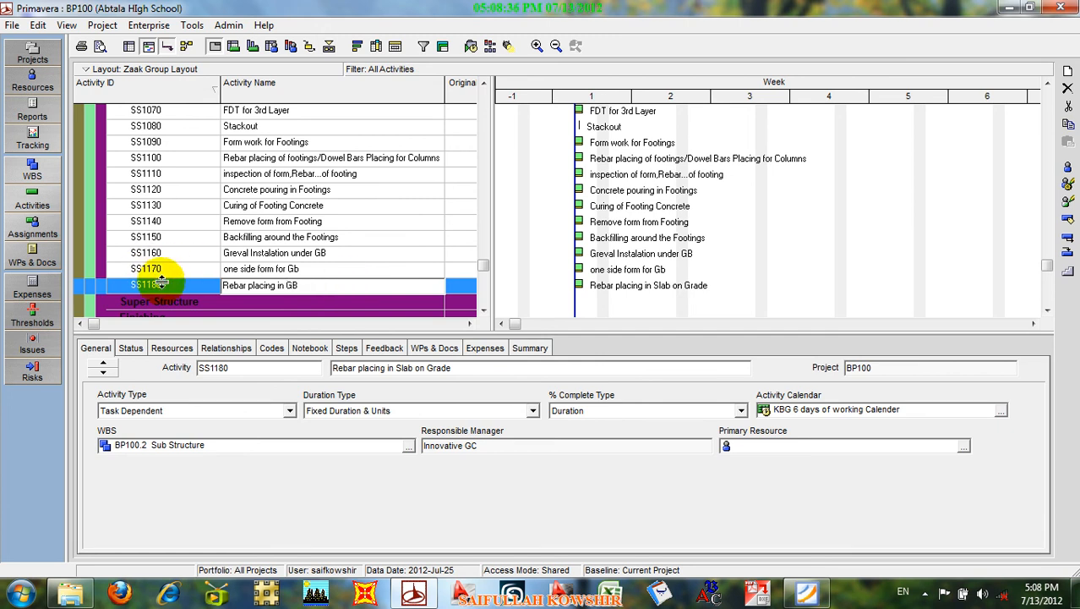
Add a new activity from the SS1180 row.
left_click(170, 290)
right_click(172, 285)
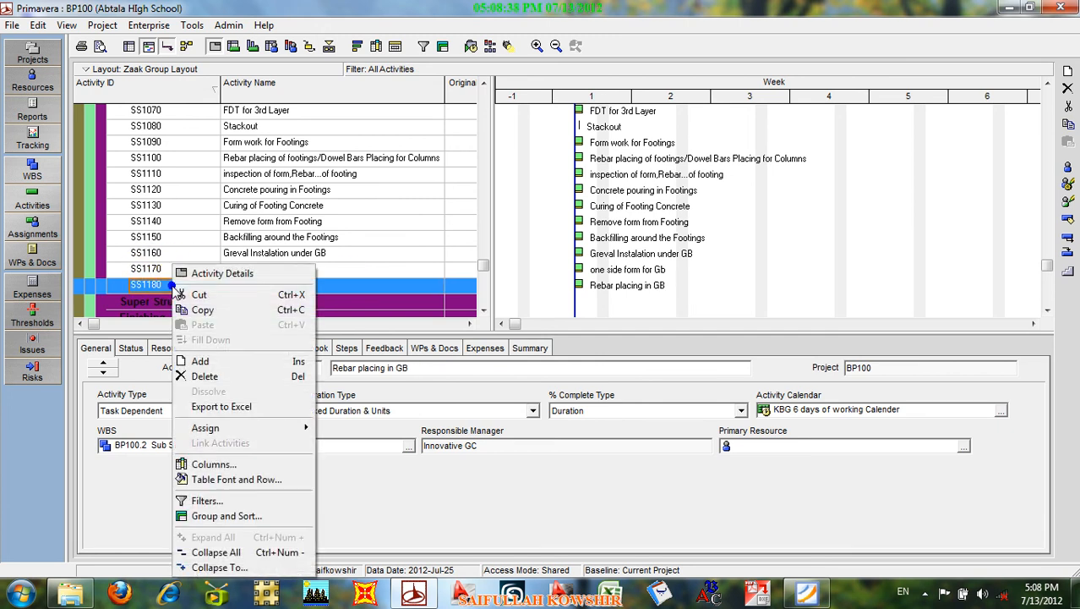
left_click(207, 361)
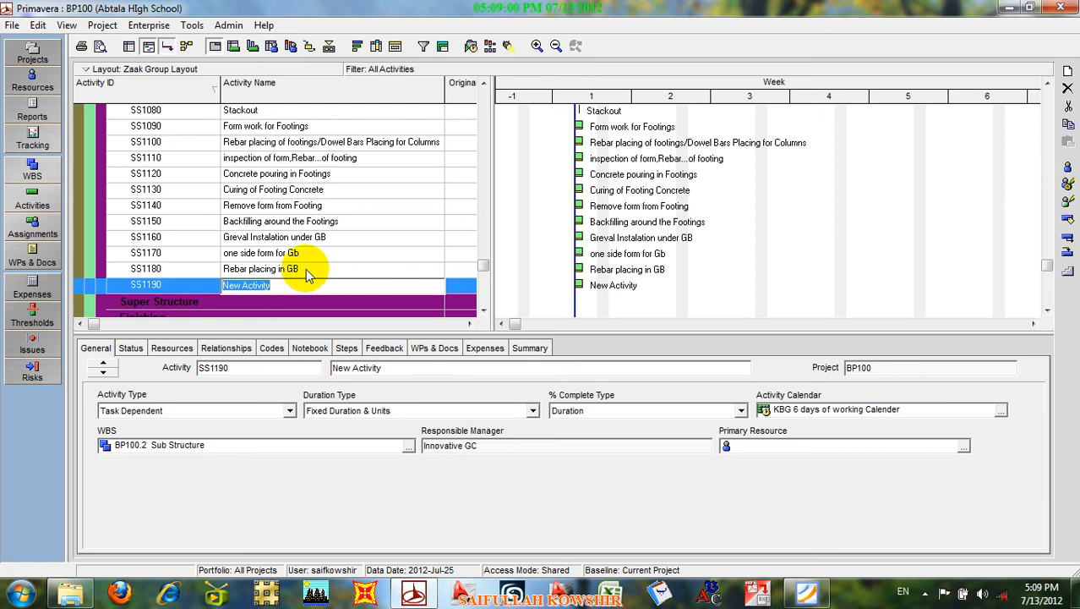
Change the new activity's ID to SS1125 so that it sorts between SS1120 and SS1130, and select it.
left_click(303, 269)
left_click(259, 176)
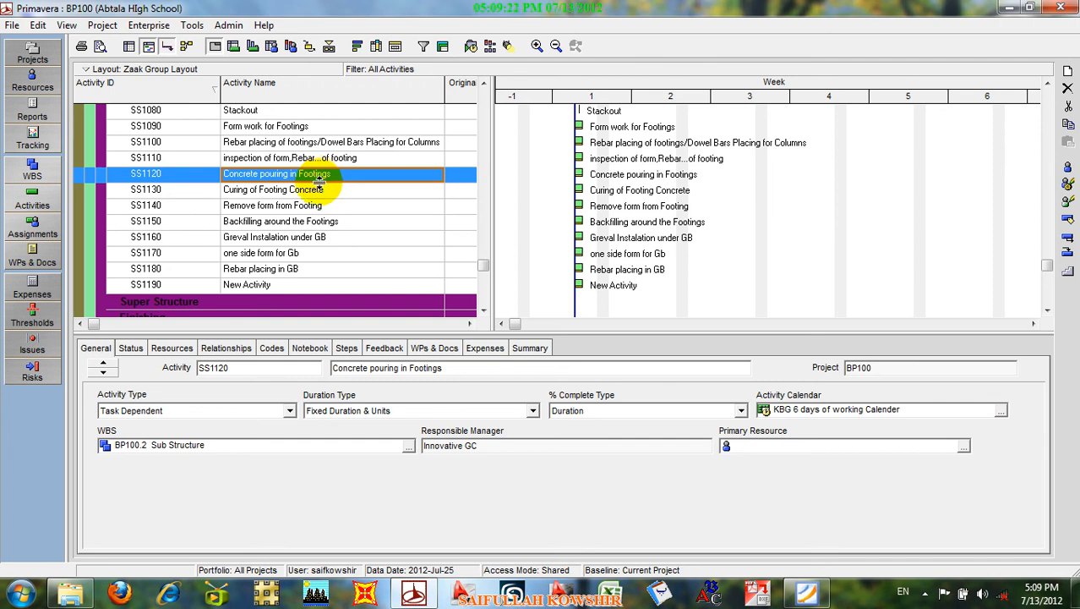
left_click(269, 285)
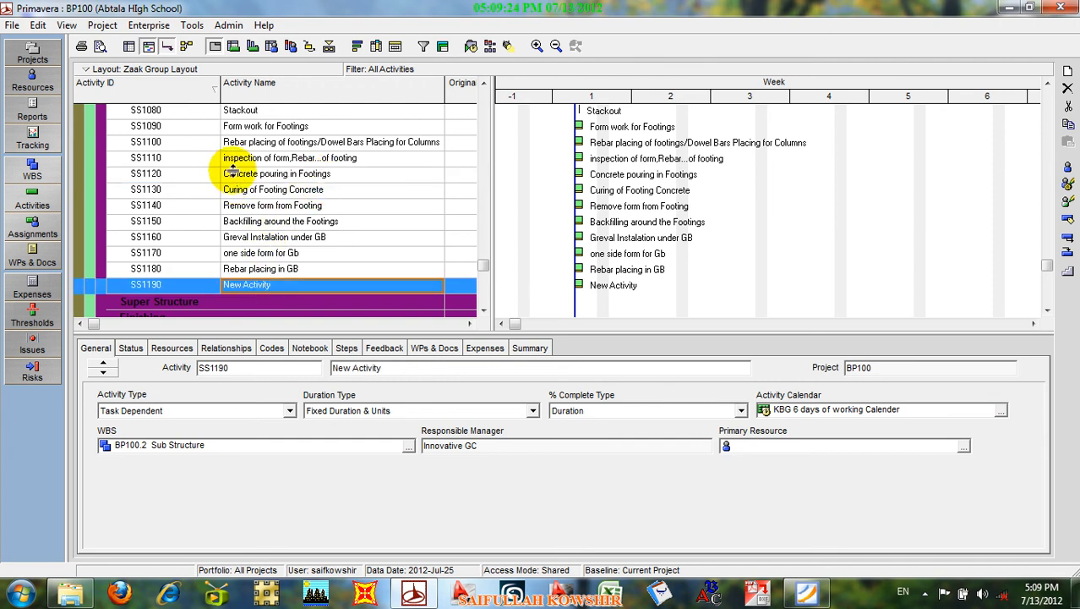
left_click(239, 175)
left_click(170, 287)
left_click(173, 285)
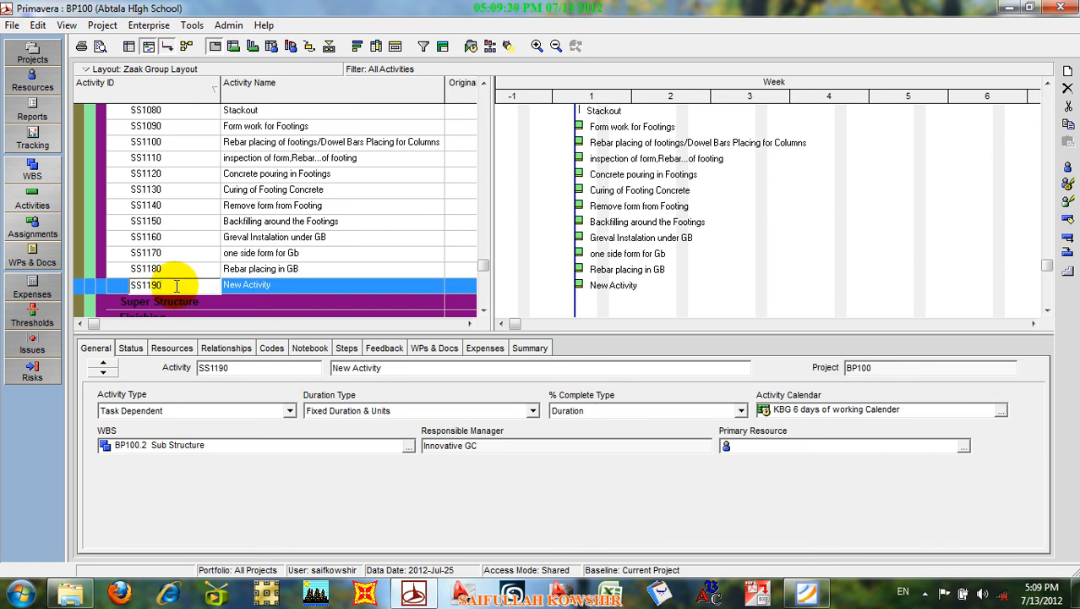
key("BackSpace")
key("BackSpace")
type("25")
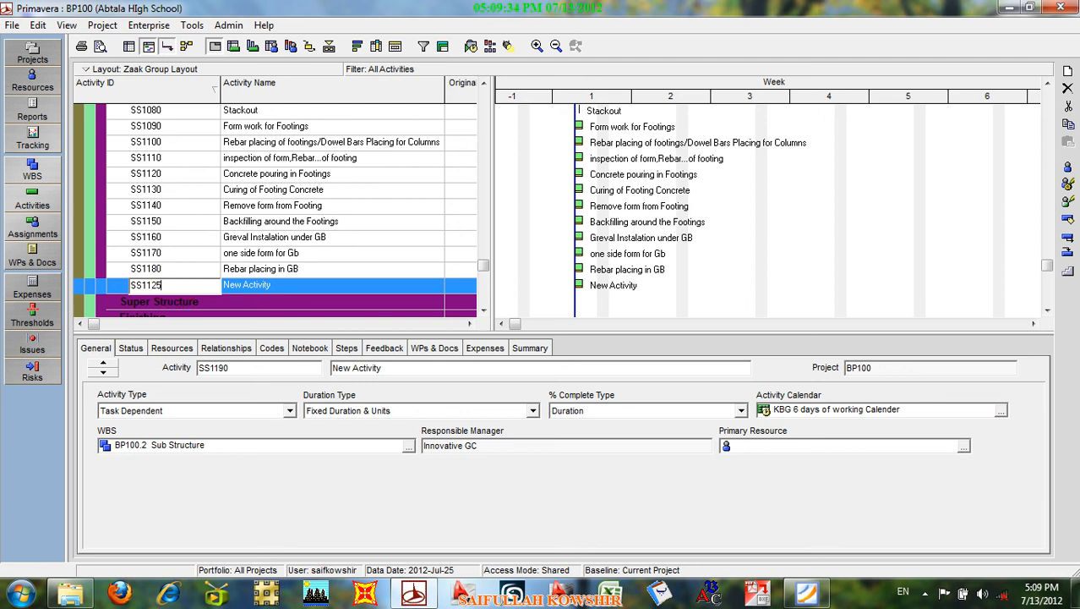
left_click(237, 288)
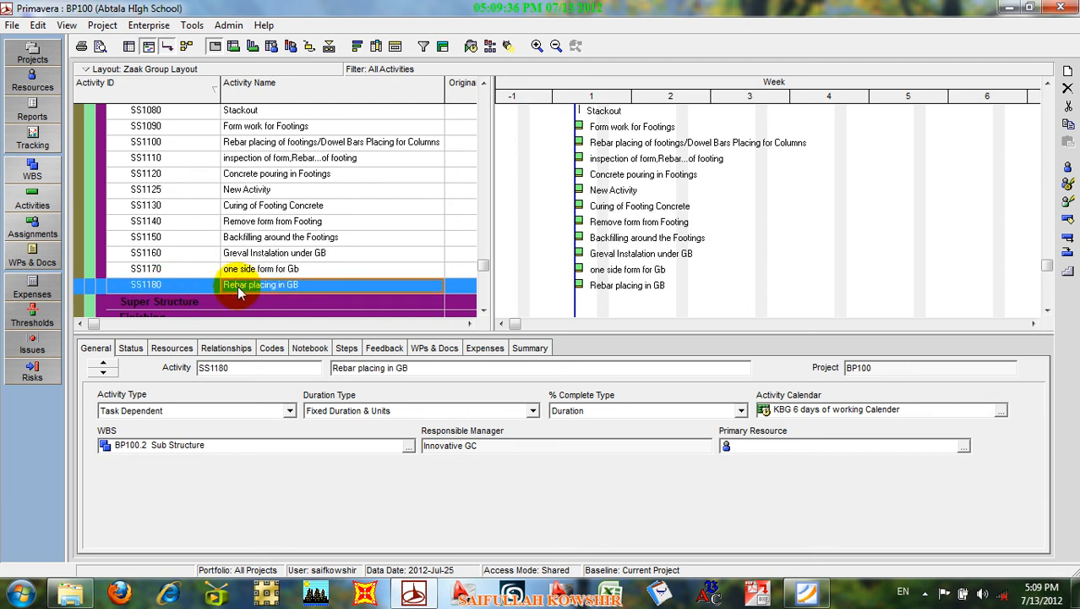
left_click(186, 189)
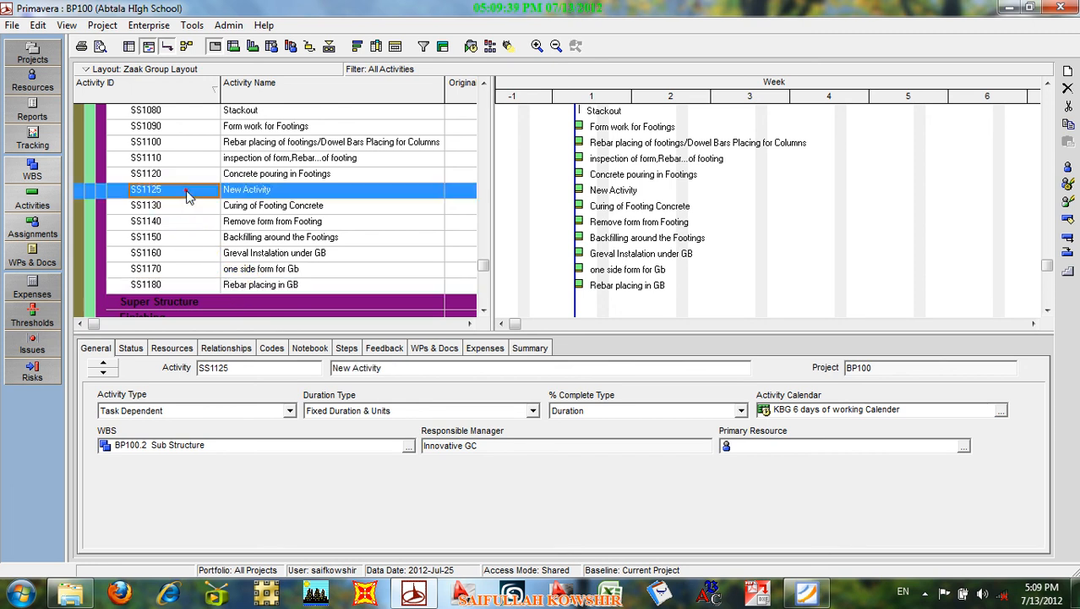
Review the Group and Sort settings, keeping the activities sorted by Activity ID in Ascending order.
left_click(443, 45)
left_click(735, 266)
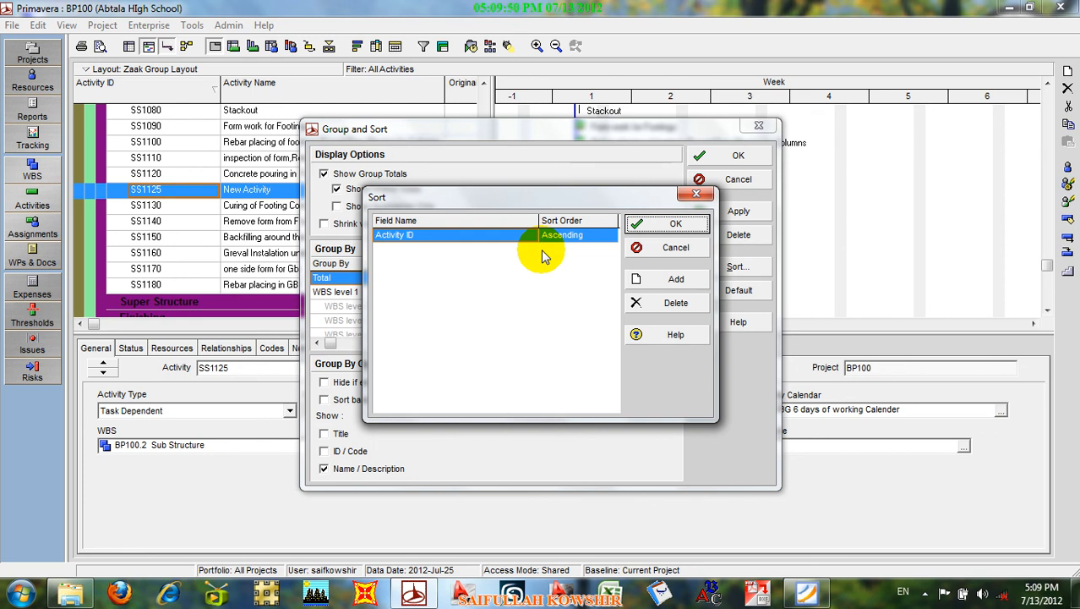
left_click(562, 237)
left_click(562, 237)
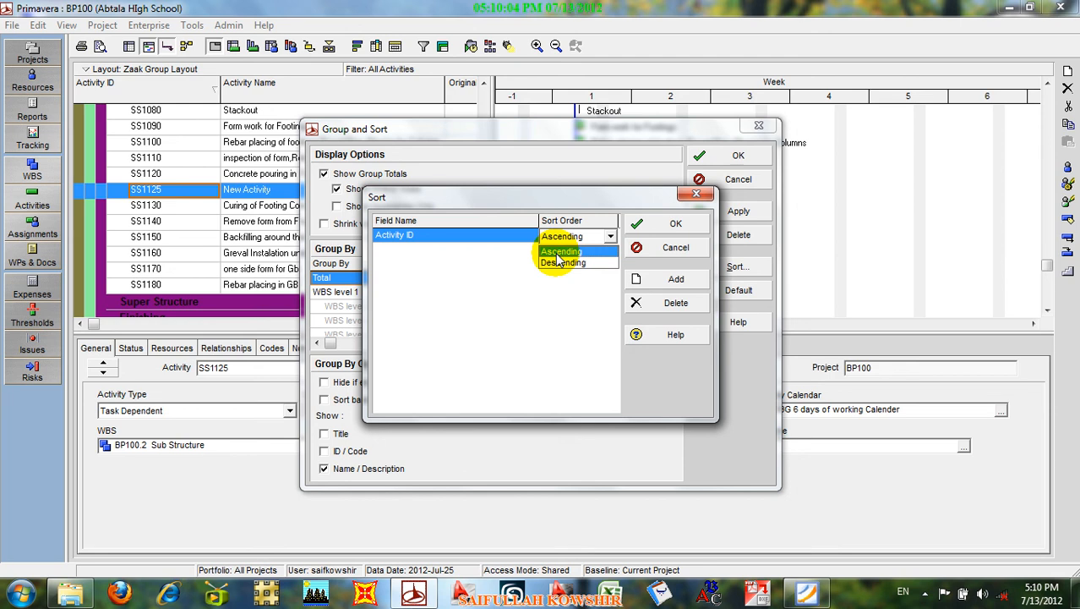
left_click(557, 252)
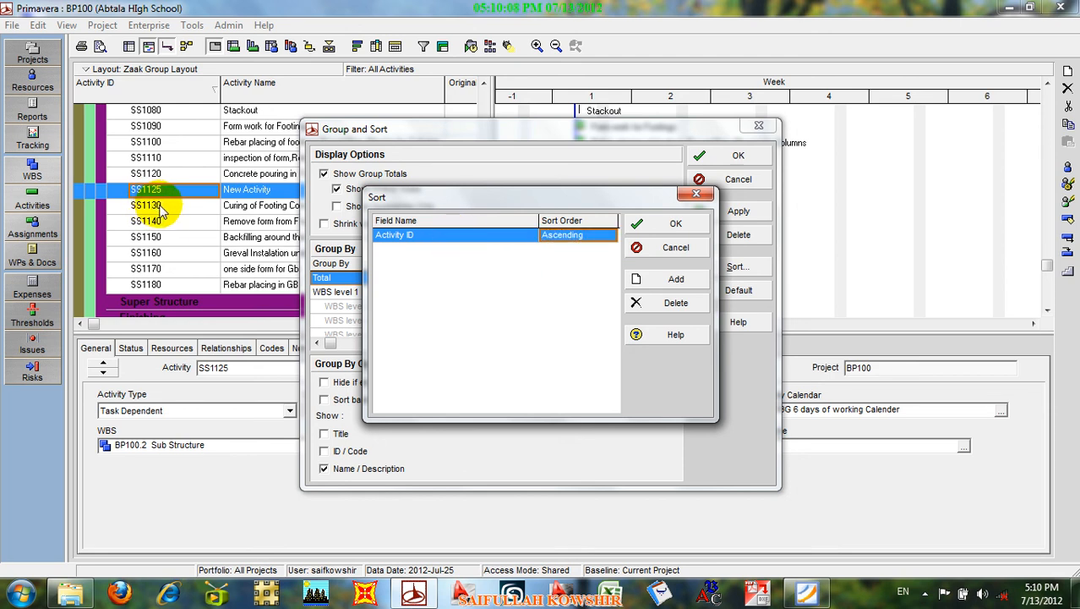
left_click(489, 241)
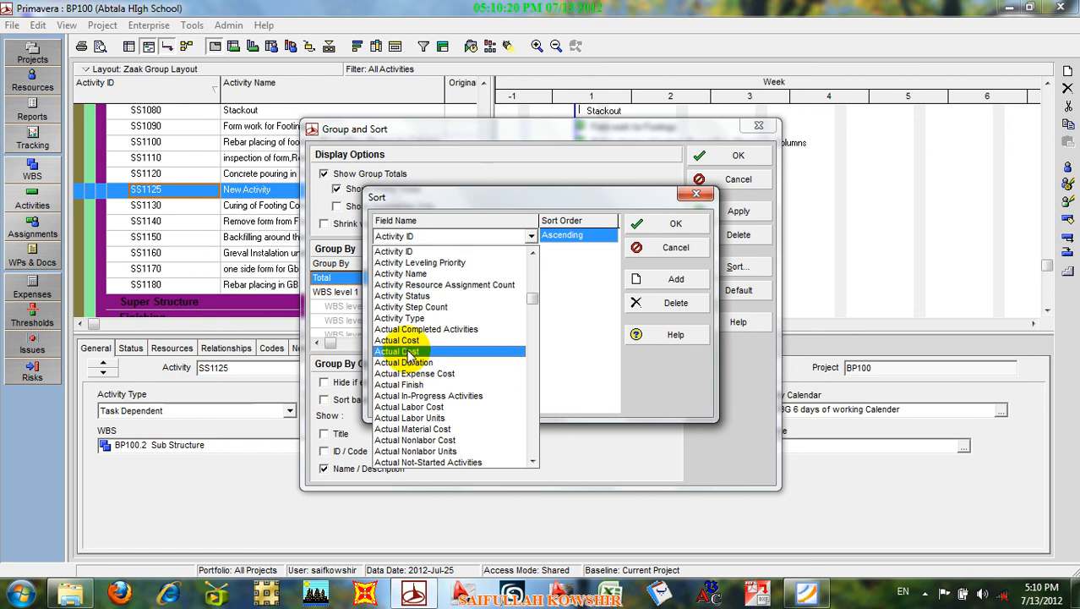
left_click(414, 245)
left_click(407, 240)
left_click(668, 226)
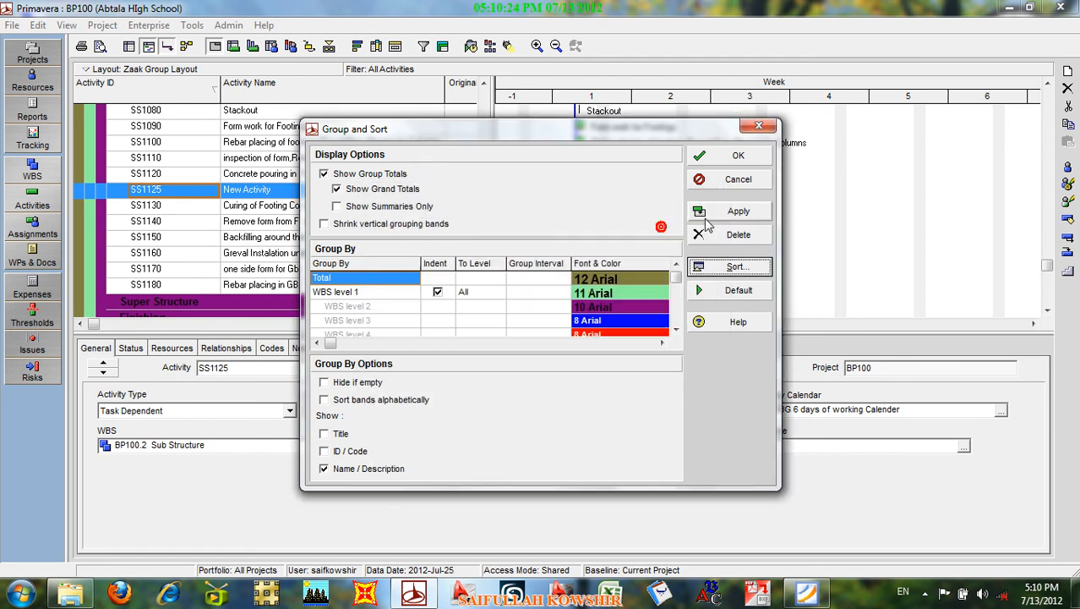
left_click(732, 155)
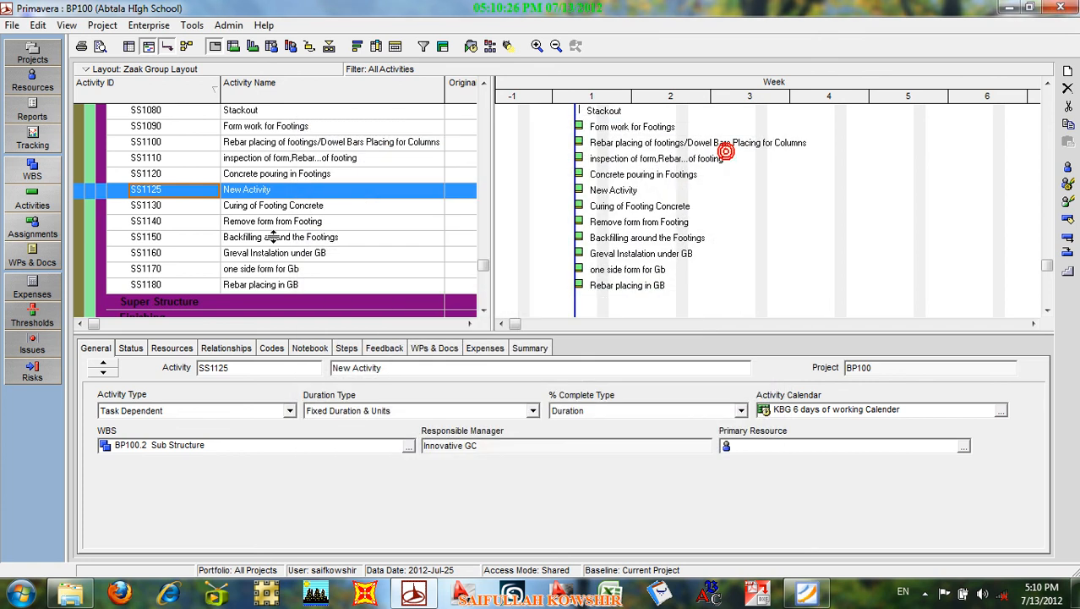
Set the new activity's ID back to SS1190.
left_click(170, 190)
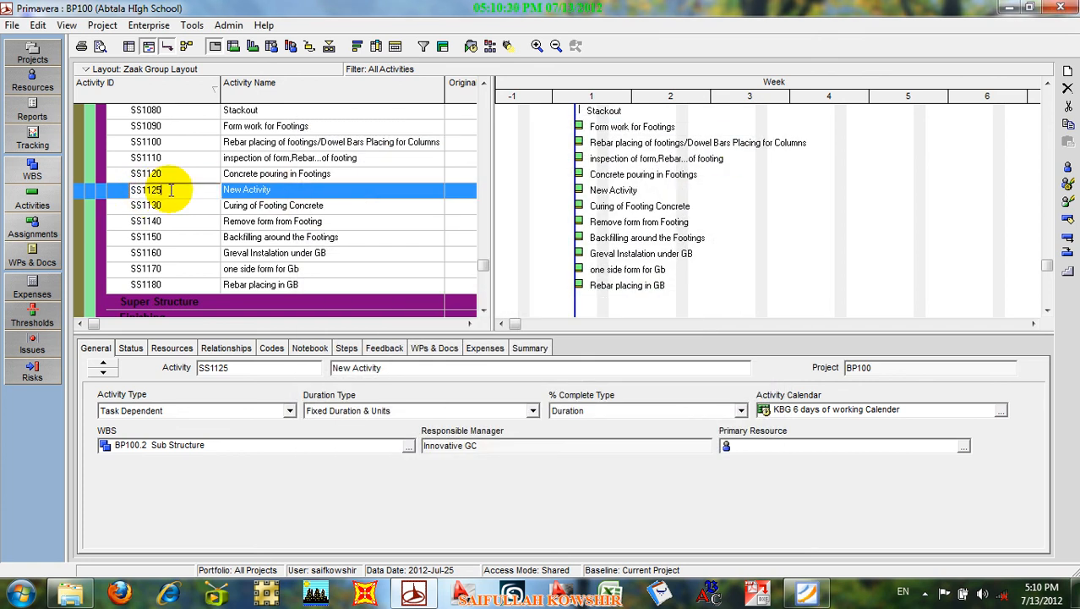
key("BackSpace")
key("BackSpace")
type("90")
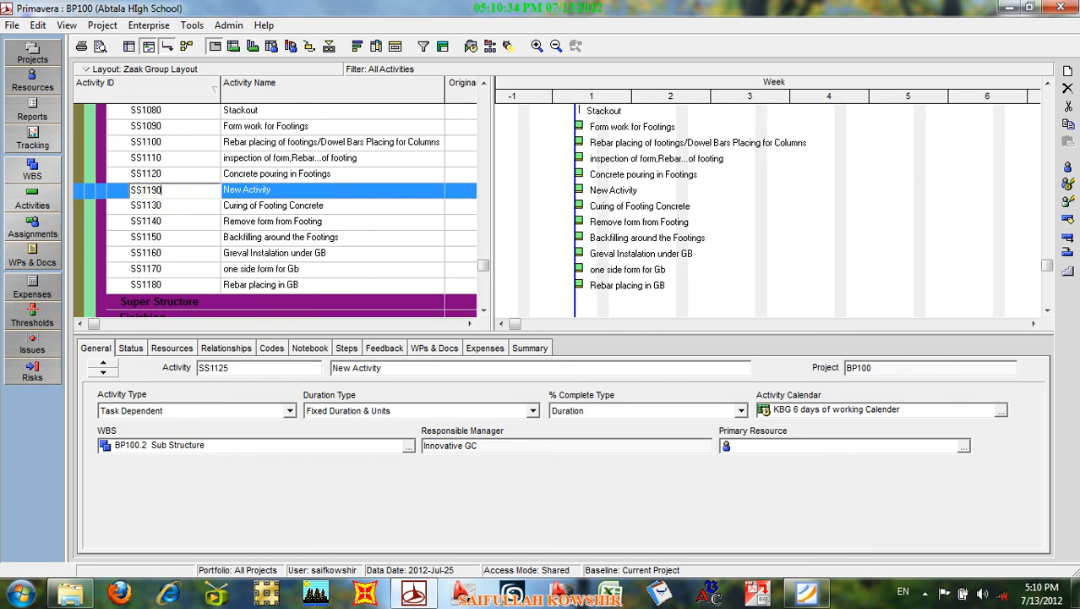
left_click(258, 221)
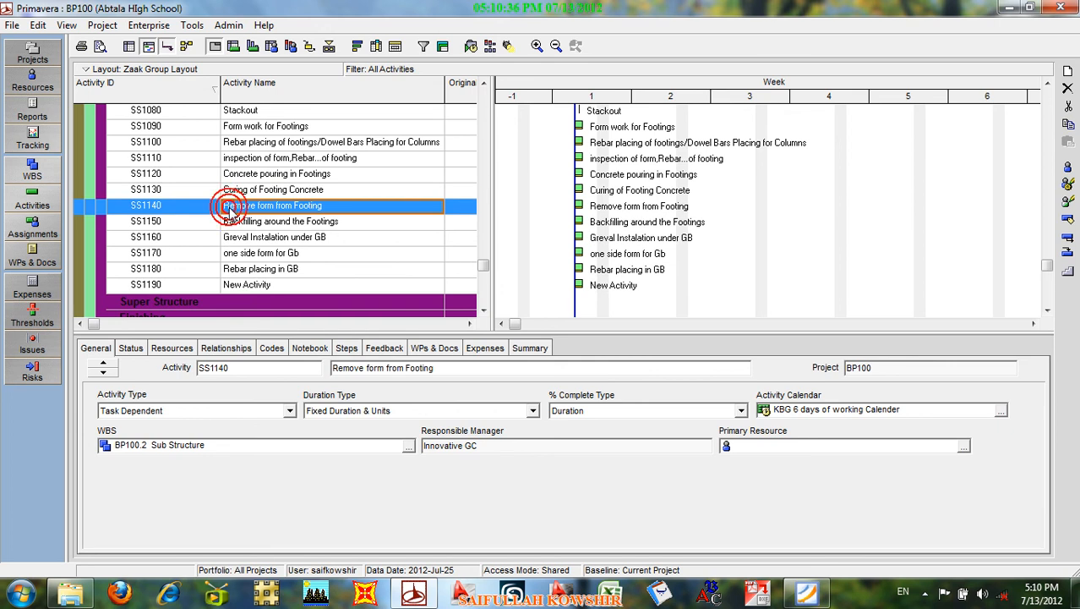
Change the name of activity SS1170 to "Out side form for Gb".
left_click(291, 286)
left_click(291, 286)
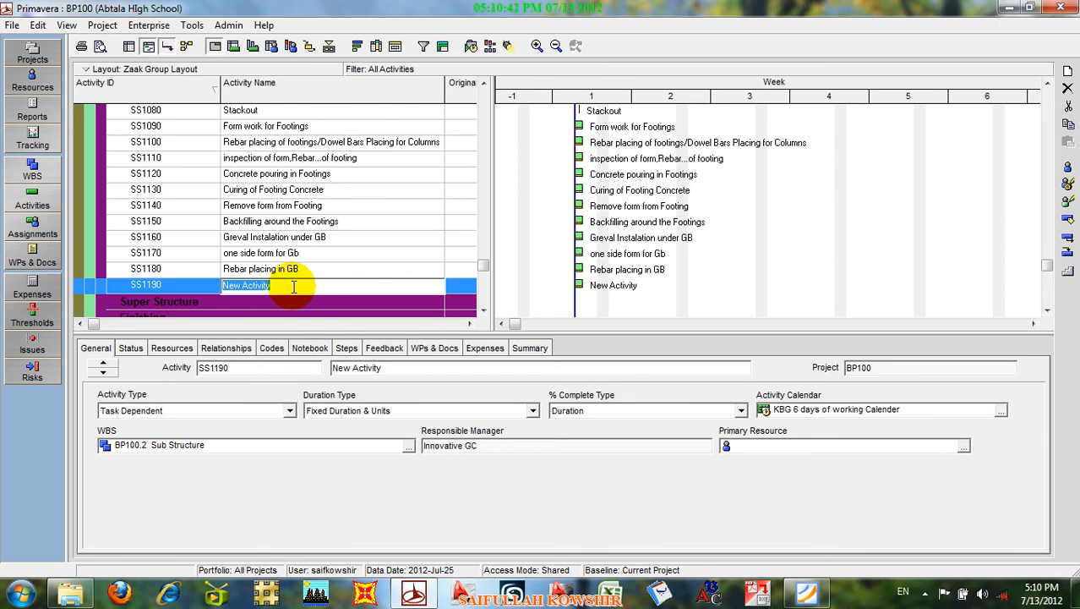
left_click(237, 252)
double_click(237, 253)
type("Out")
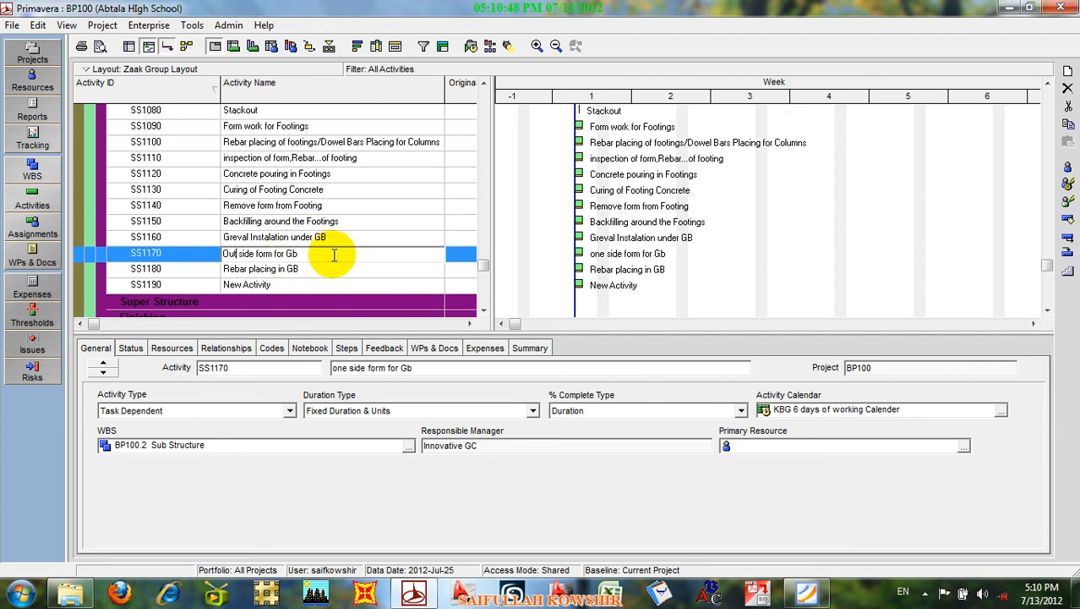
Name the new activity SS1190 "Inside form for GB".
left_click(294, 285)
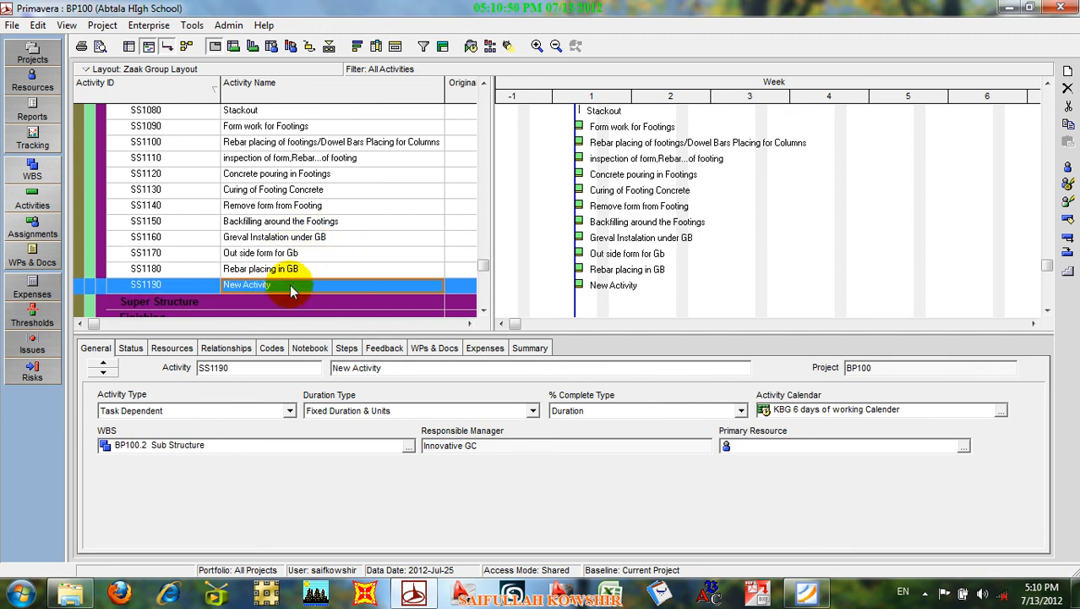
left_click(291, 285)
type("In")
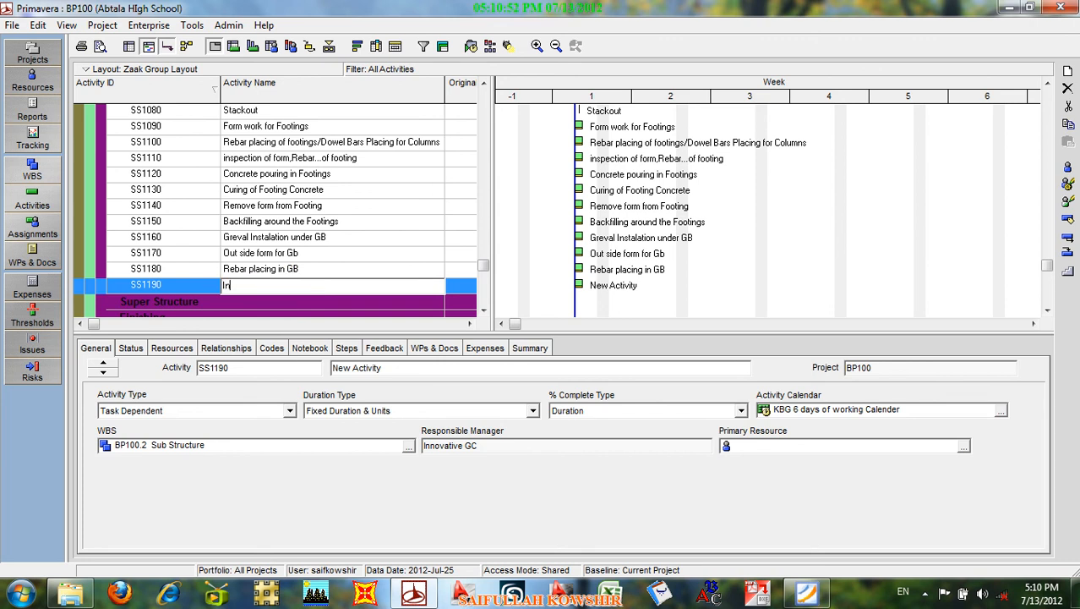
type("side form for GB")
Add a new activity from the SS1190 row.
left_click(186, 290)
left_click(185, 287)
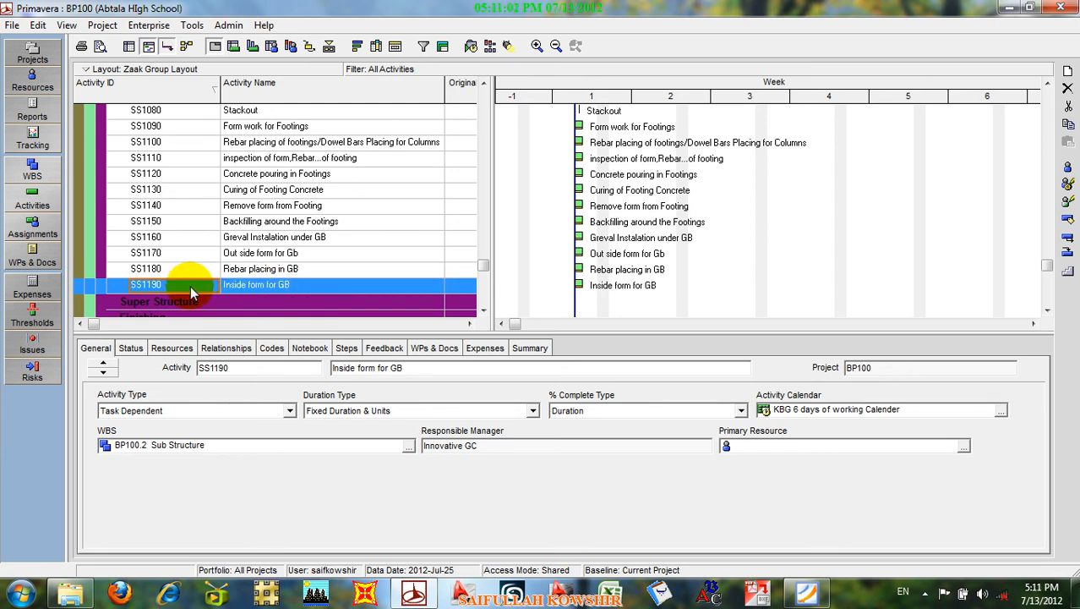
right_click(190, 284)
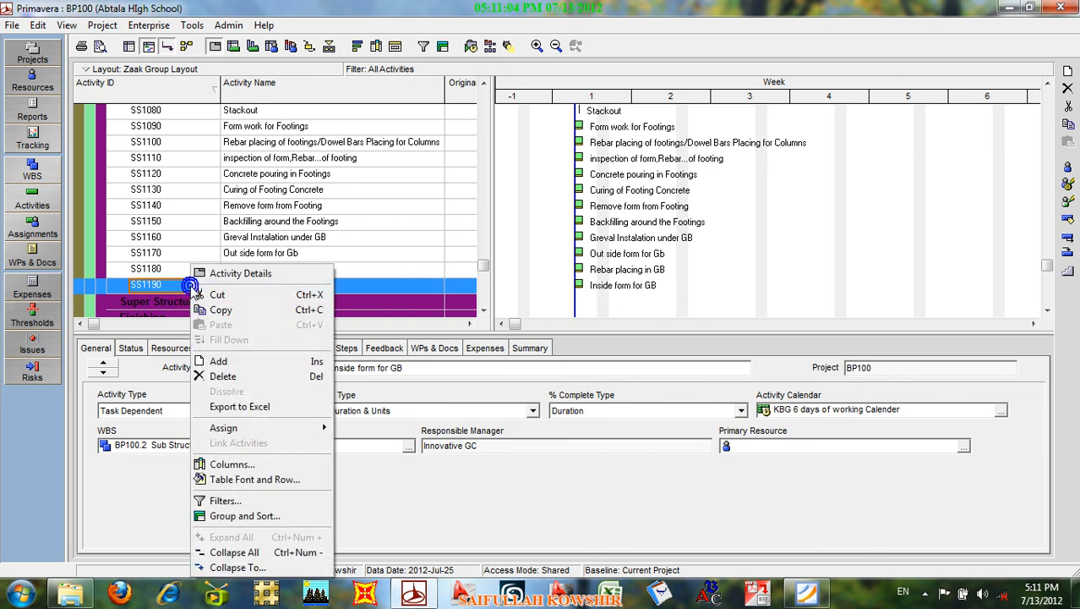
left_click(224, 361)
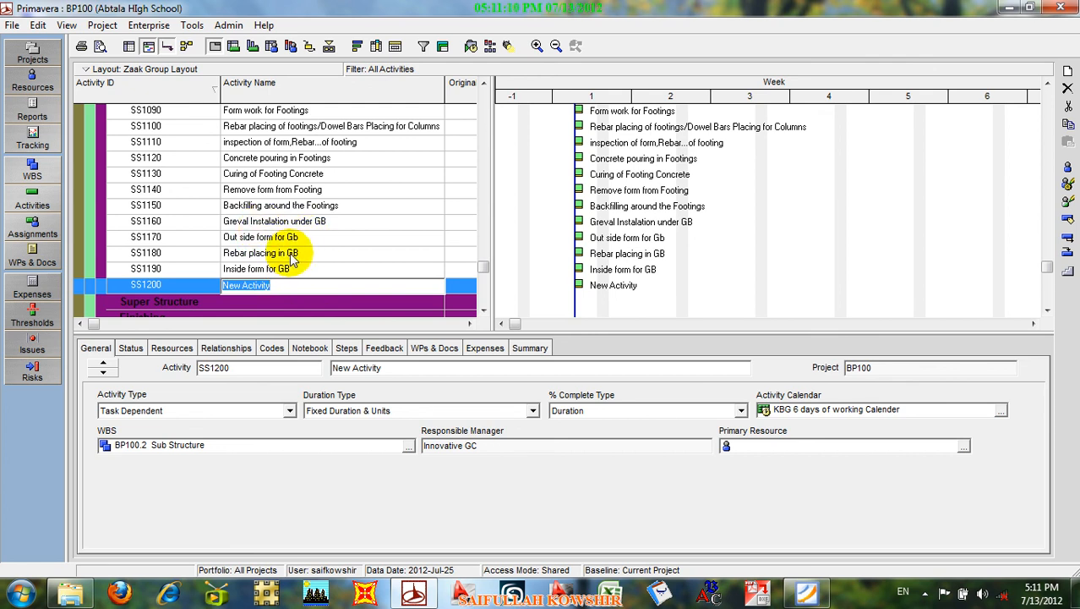
Change the name of activity SS1180 to "Rebar placing in GB/dowel bars placing for CMU wall".
left_click(302, 252)
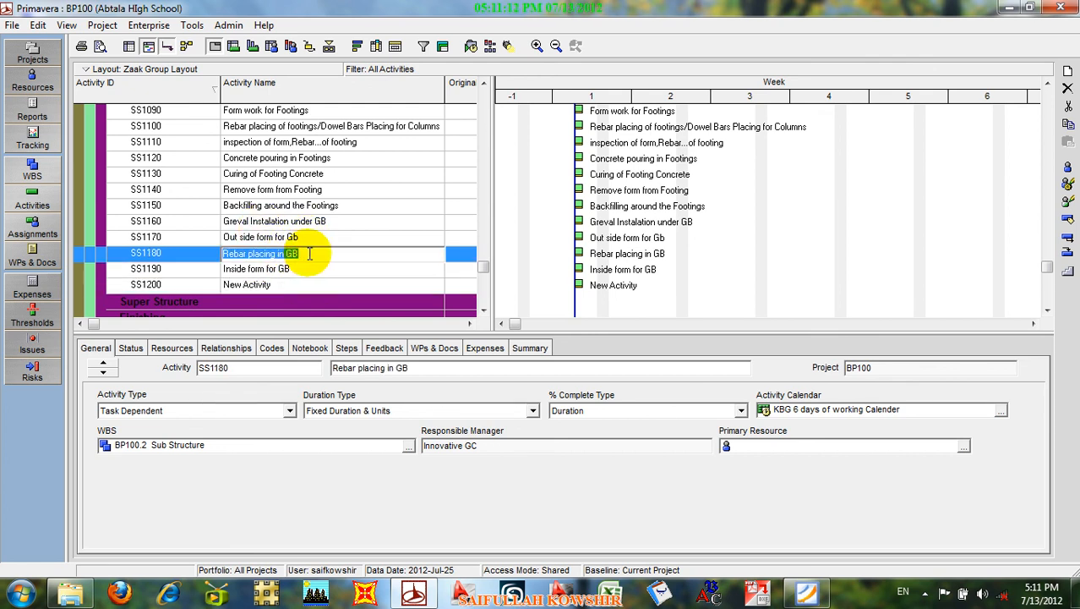
left_click(307, 253)
type("/")
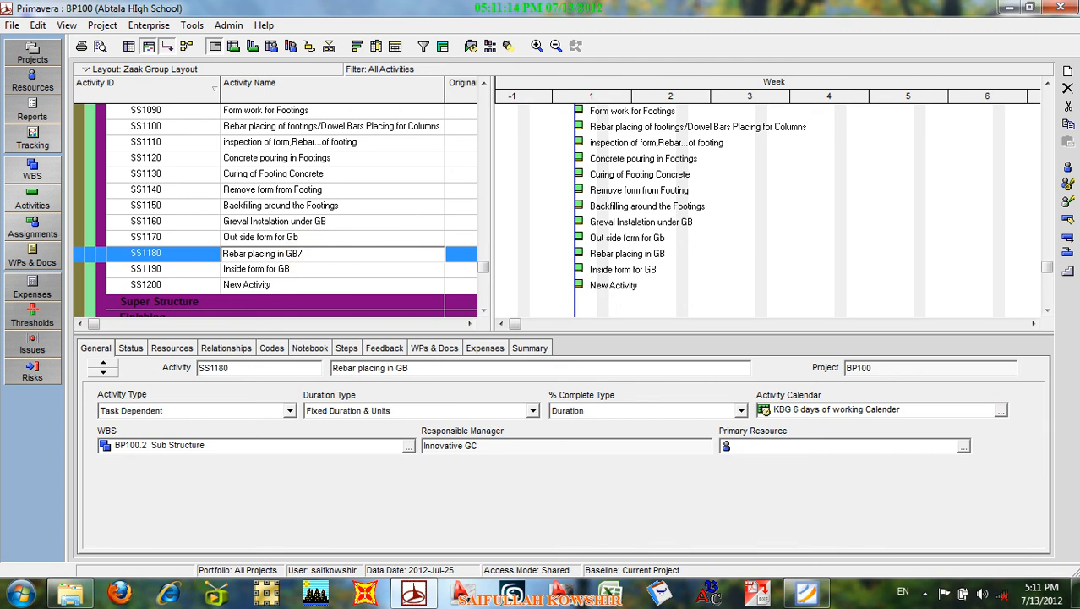
type("dowel bars placing for CMU")
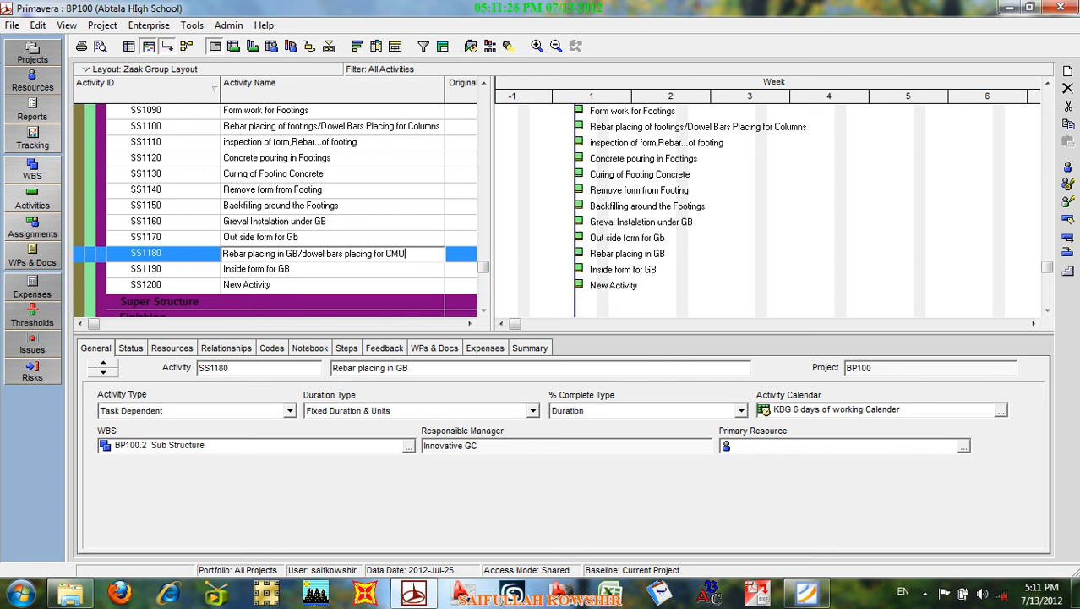
type(" wall")
left_click(174, 253)
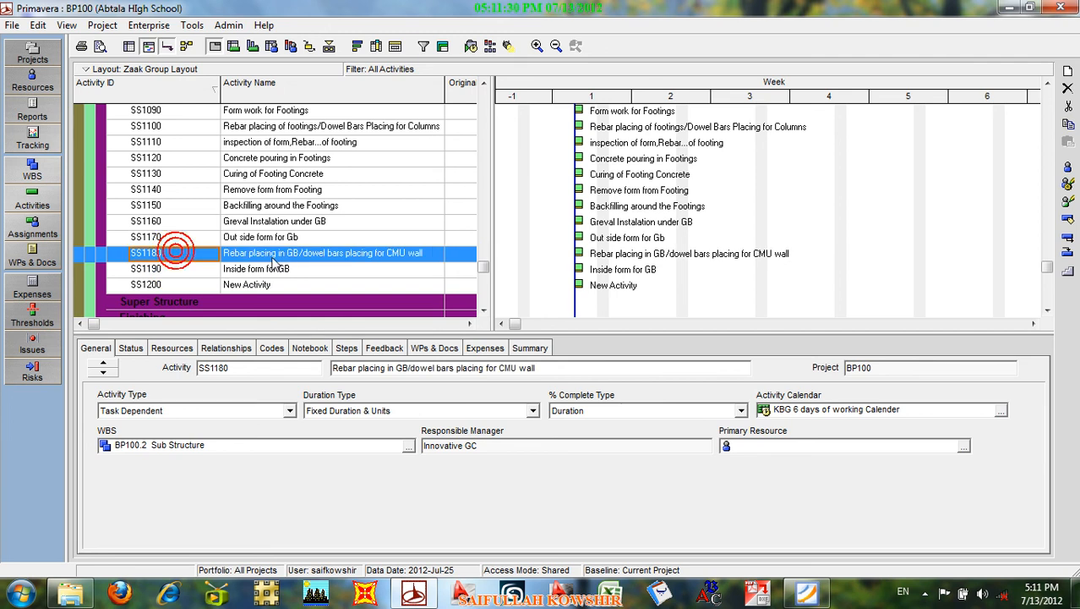
Consult the structural drawings in PDF Reader, and back in Primavera name activity SS1200 "Concrete pouring in GB".
left_click(272, 285)
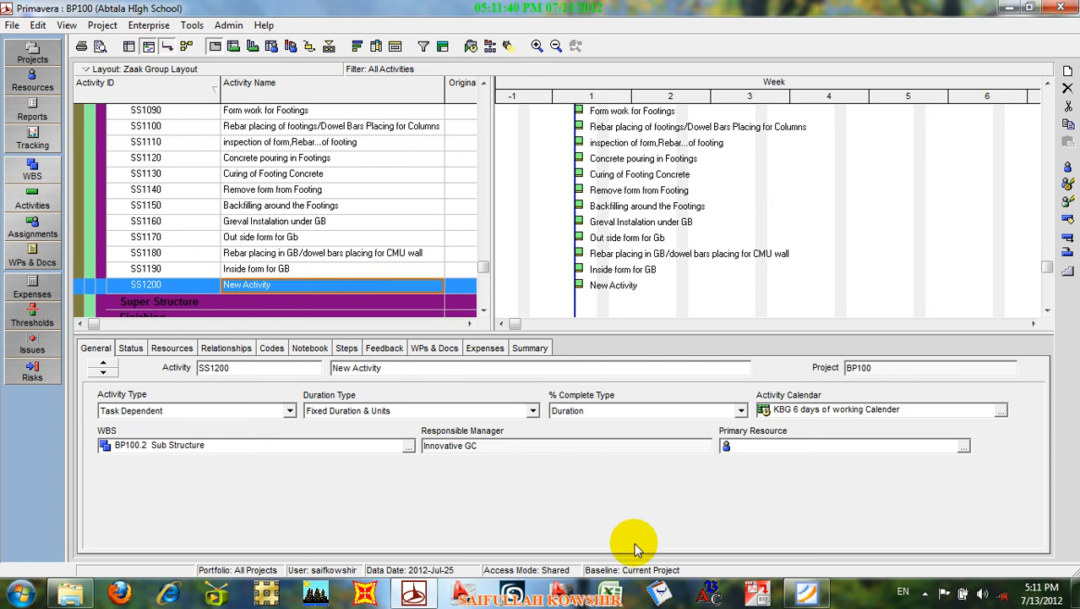
left_click(807, 596)
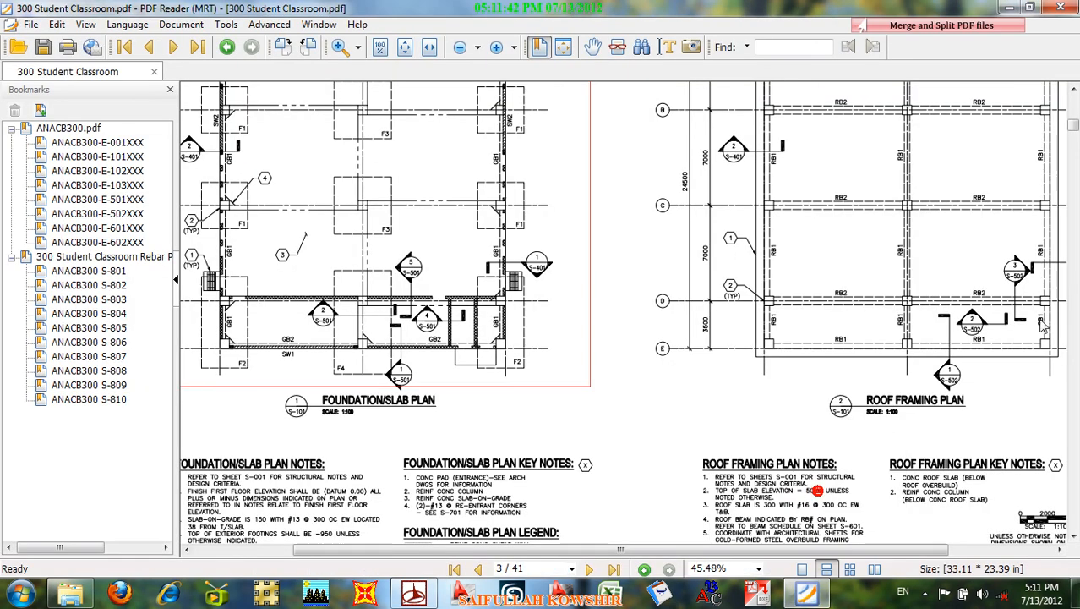
scroll(995, 345, "down", 10)
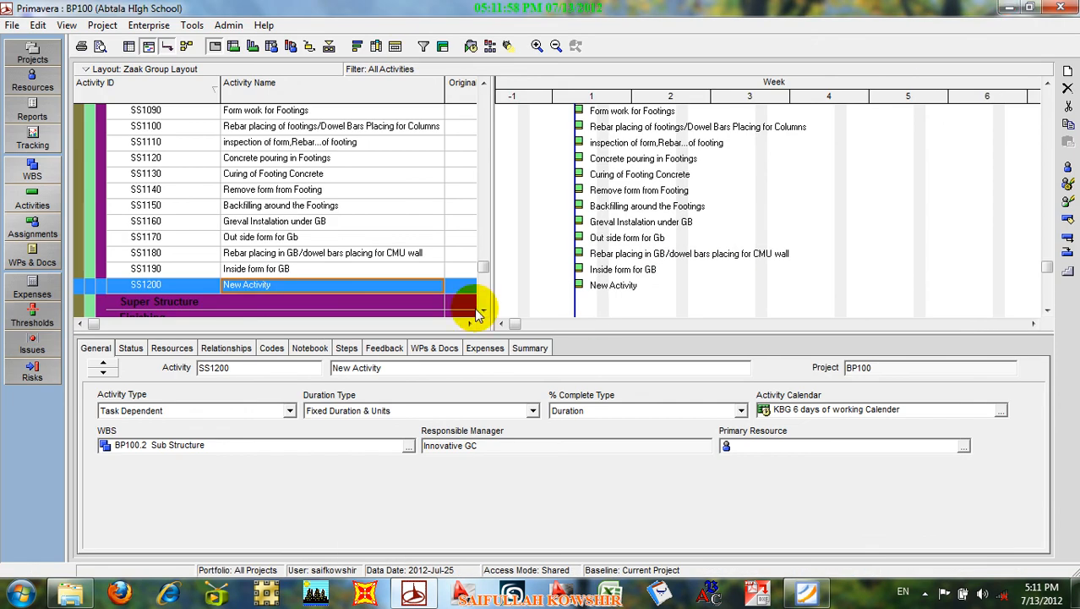
left_click(316, 281)
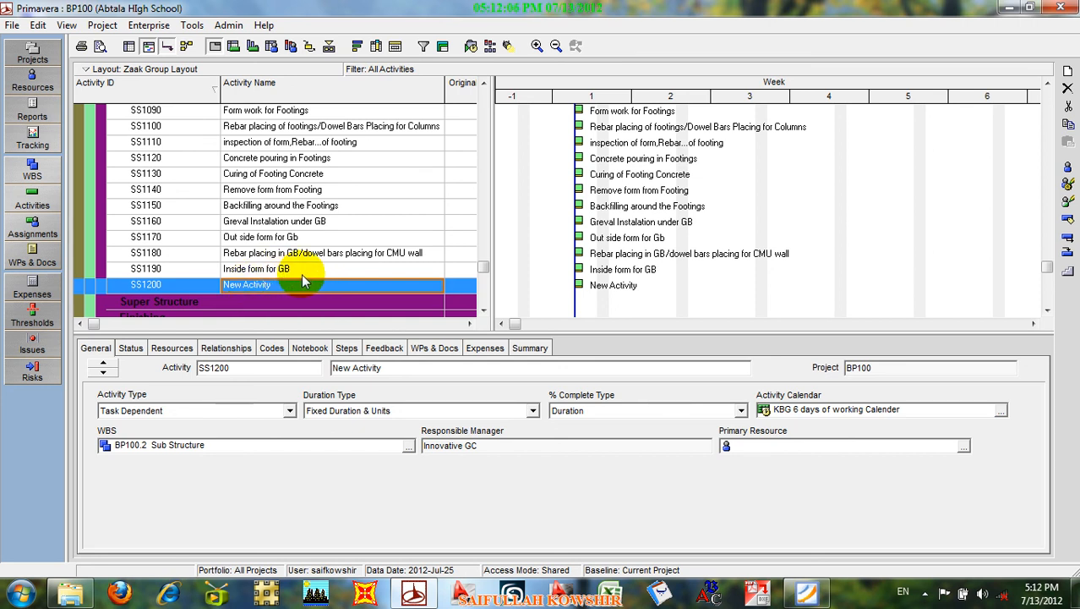
left_click(295, 283)
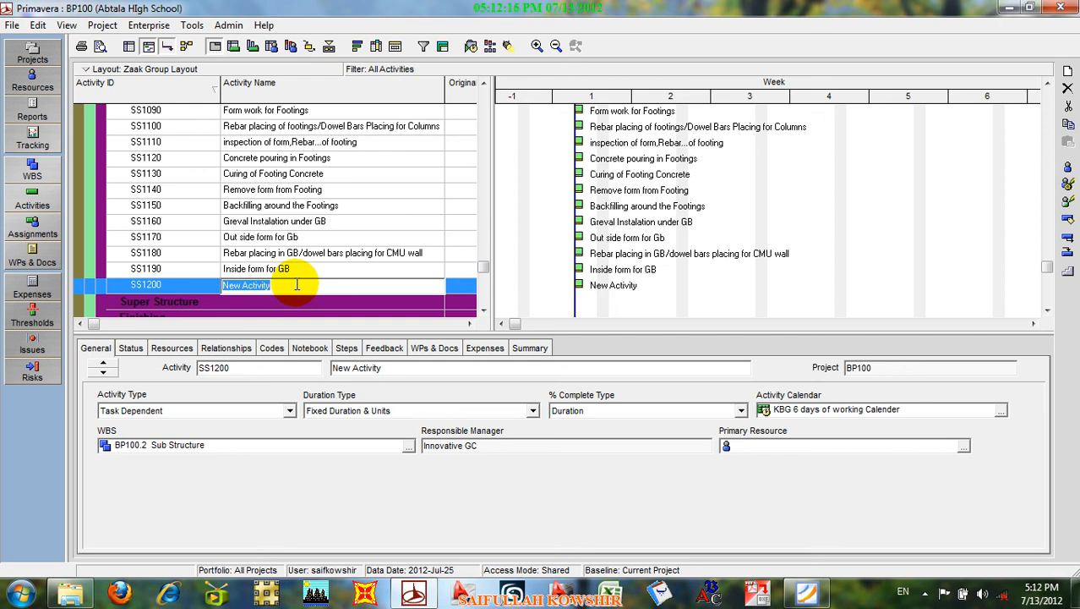
type("Conc")
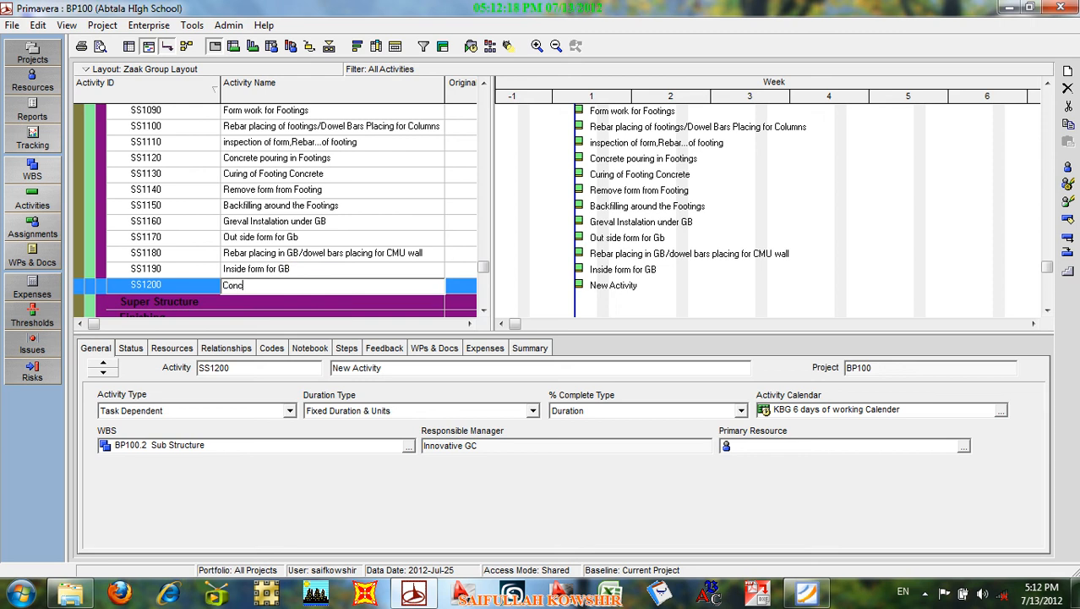
type("ret")
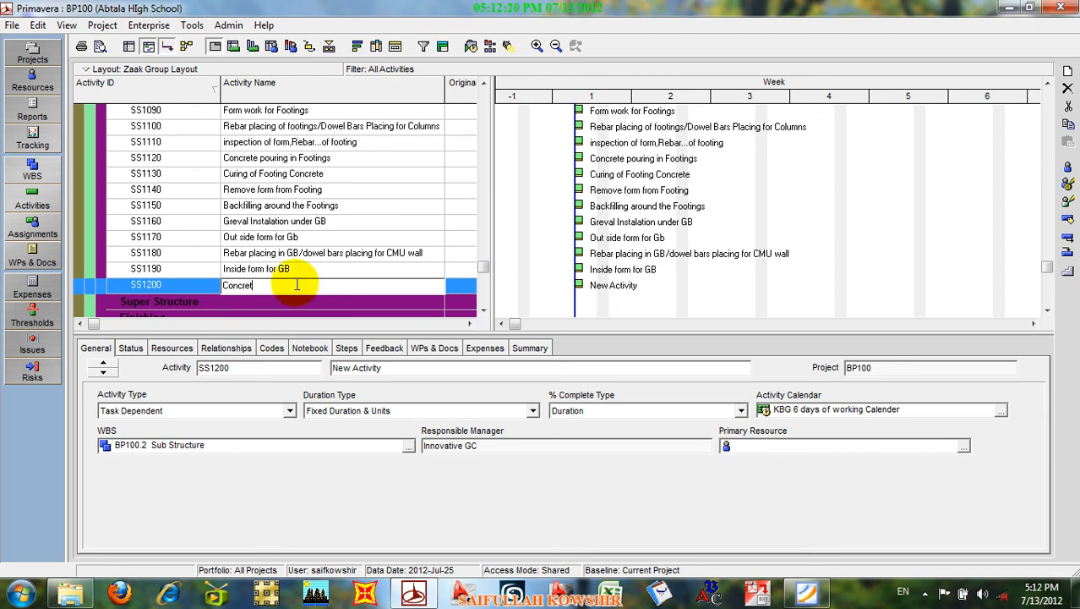
type("e pou")
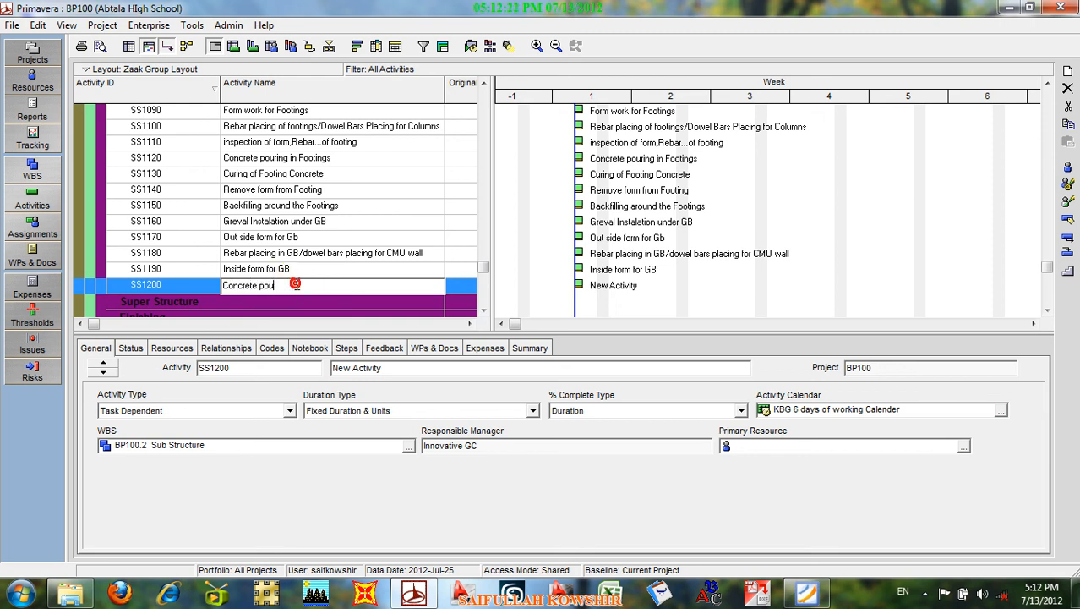
type("ring in GB")
left_click(192, 287)
Add a new activity from the SS1200 row and name it "Curing of GB concrete".
right_click(193, 287)
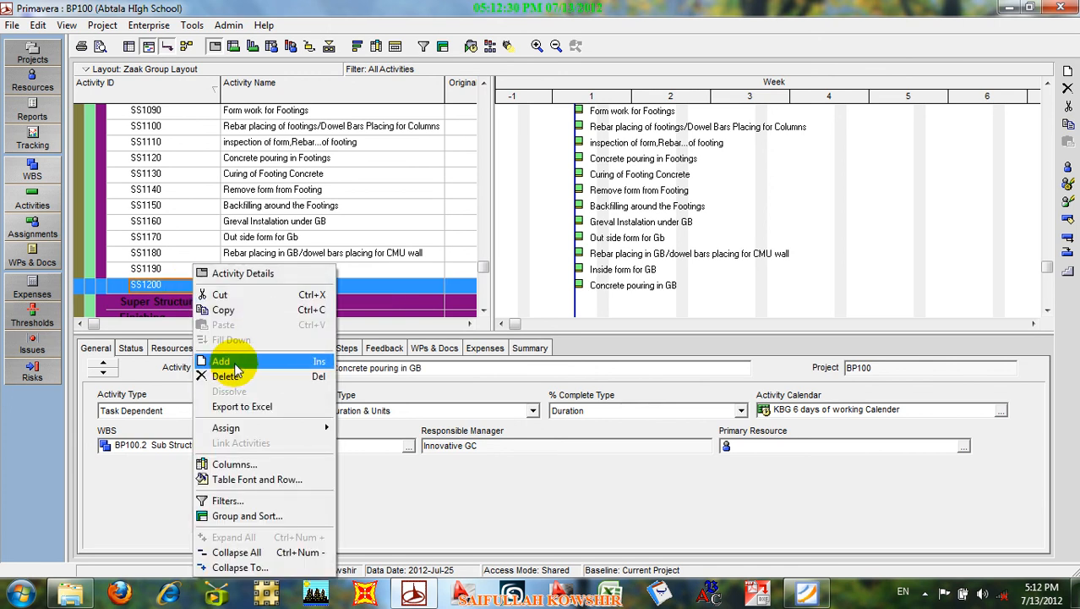
left_click(222, 361)
type("C")
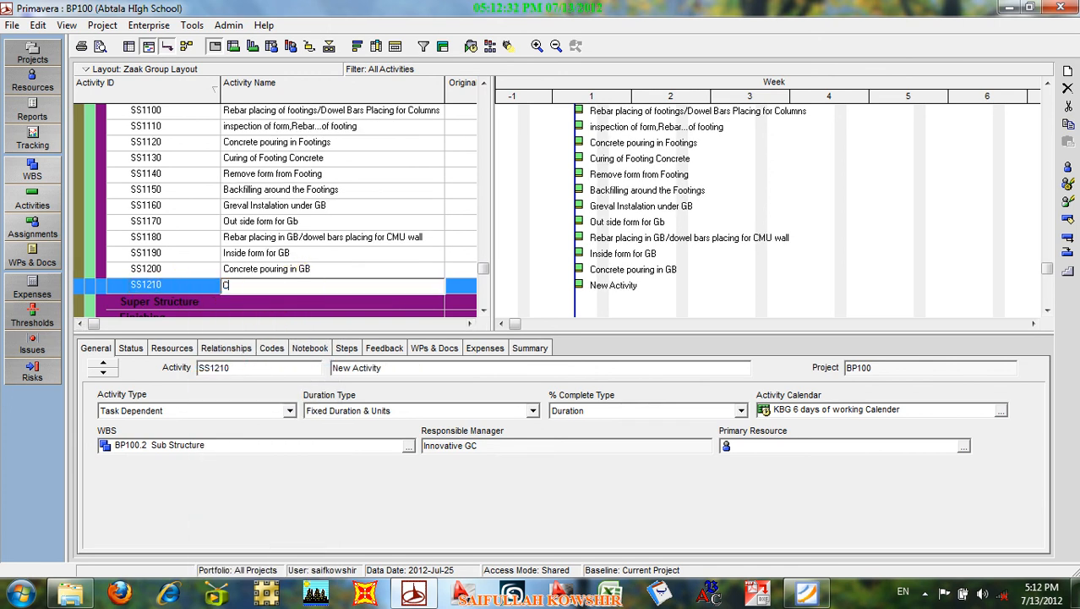
type("uring of GB concrete")
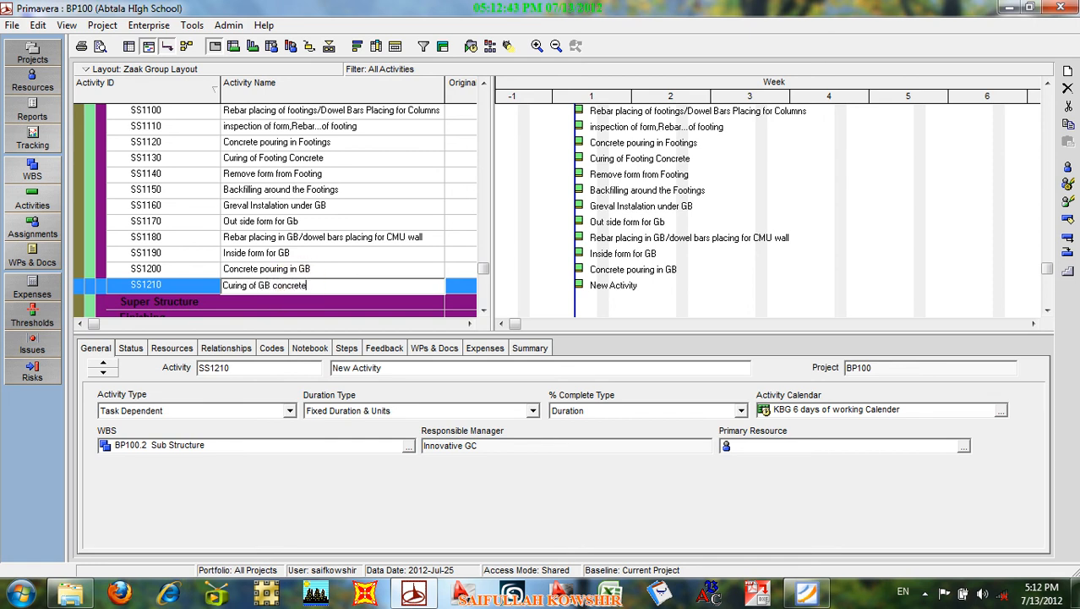
left_click(205, 284)
Add a new activity from the SS1210 row and name it "Removing of Form from GB".
right_click(207, 285)
left_click(245, 360)
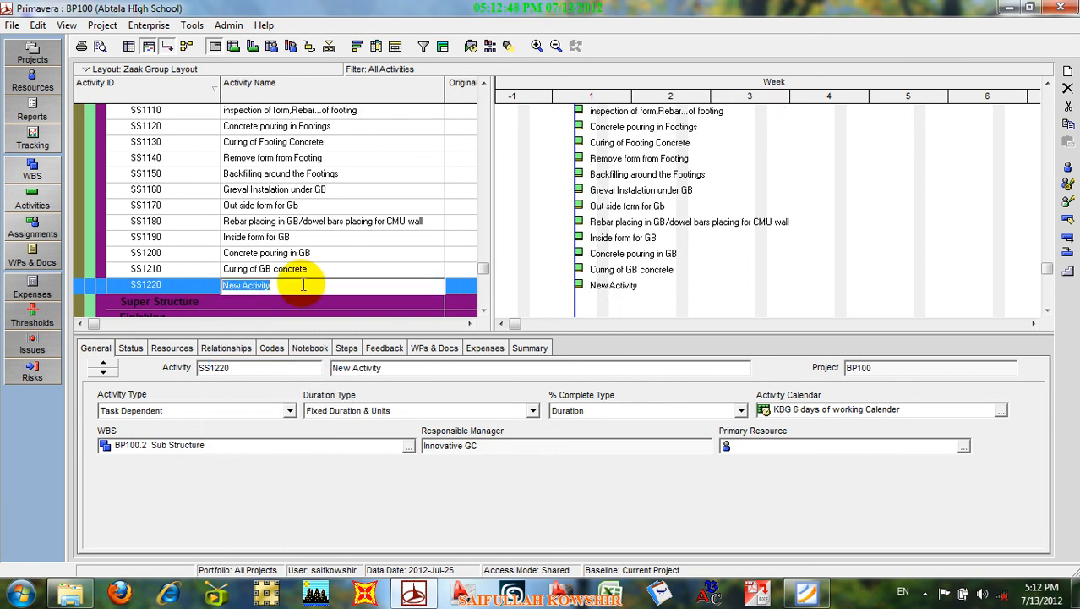
type("Rem")
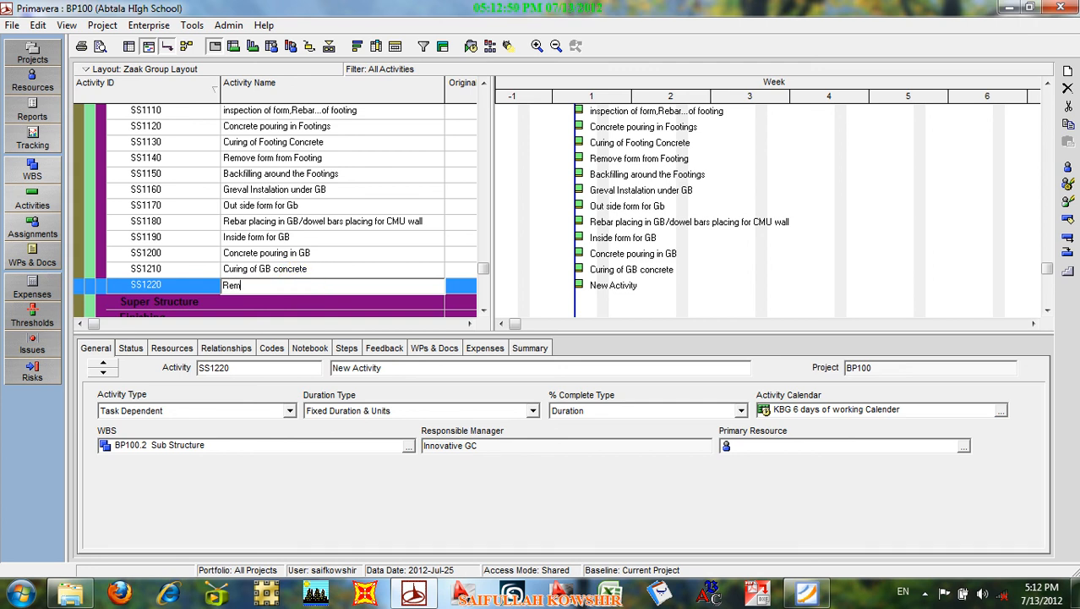
type("oving of Form from GB")
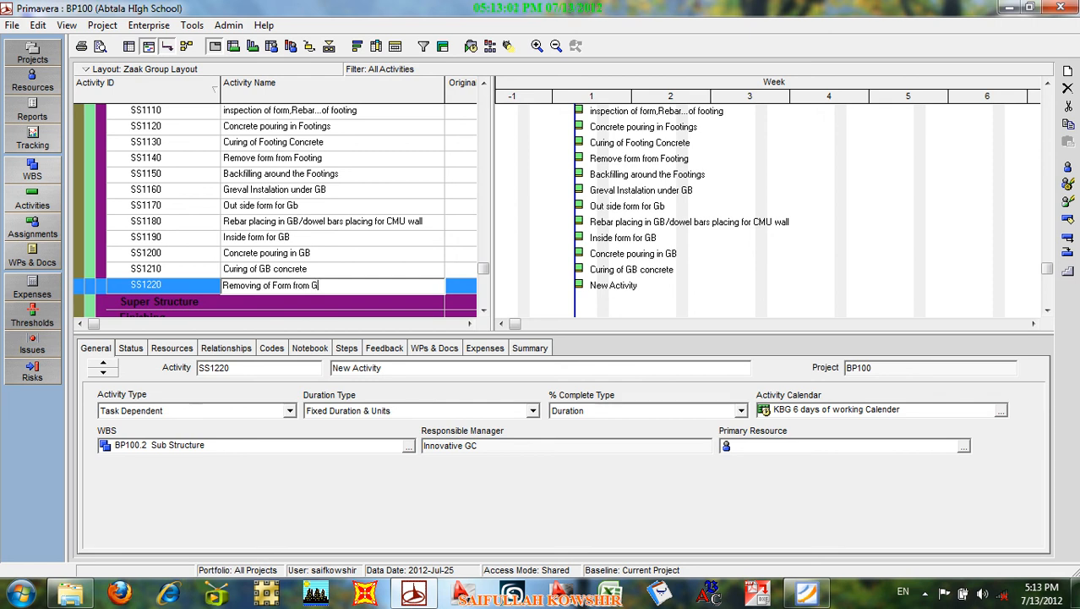
left_click(189, 287)
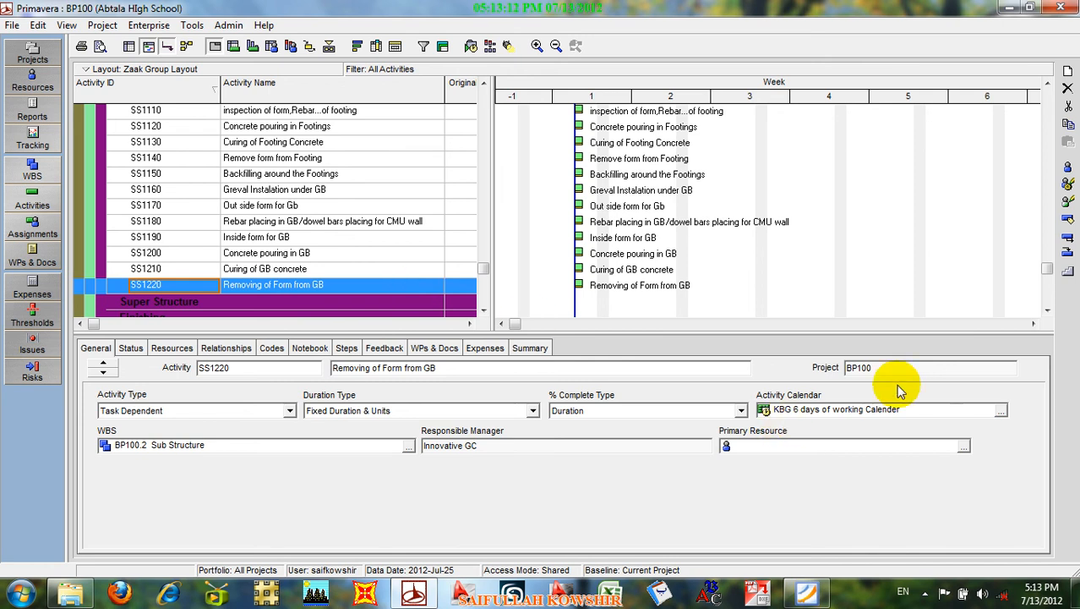
left_click(313, 271)
left_click(310, 287)
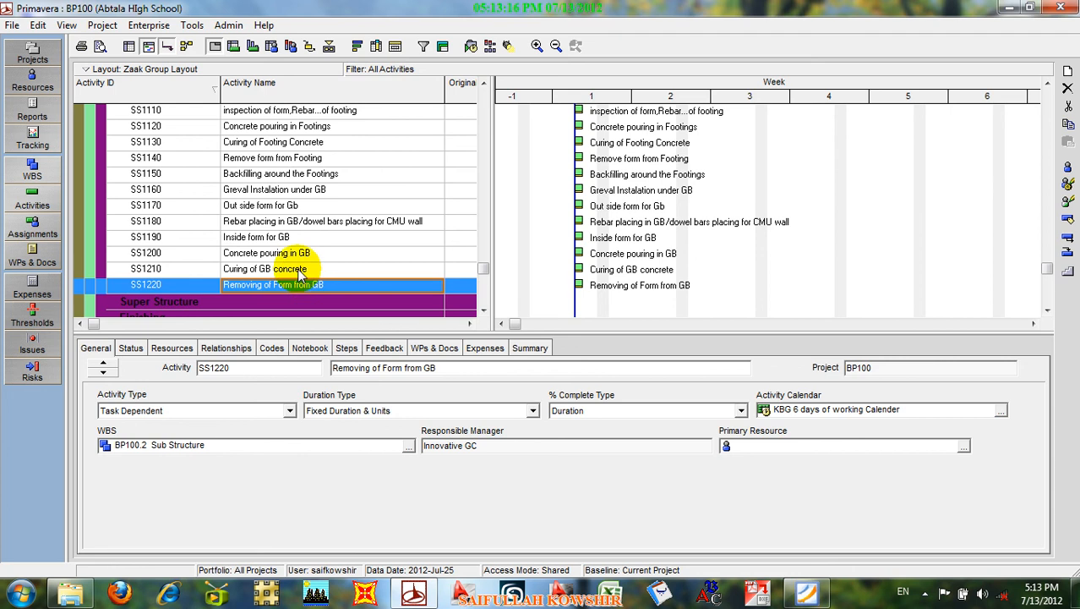
left_click(296, 269)
left_click(296, 287)
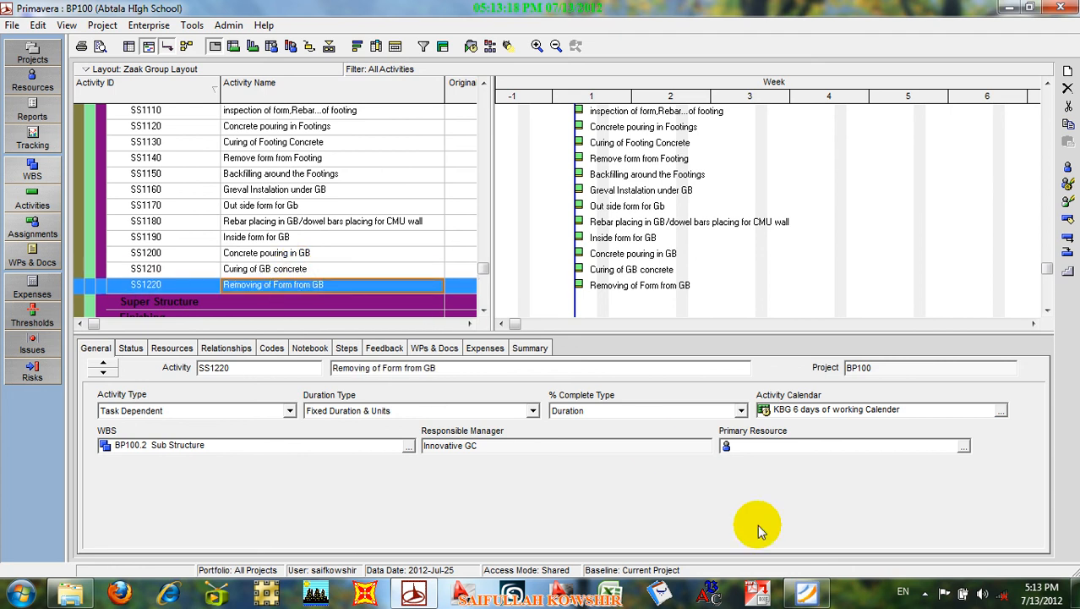
Switch to PDF Reader, examine the foundation/slab plan and the typical wall sections around the grade beam, and return to Primavera.
mouse_move(807, 596)
left_click(795, 534)
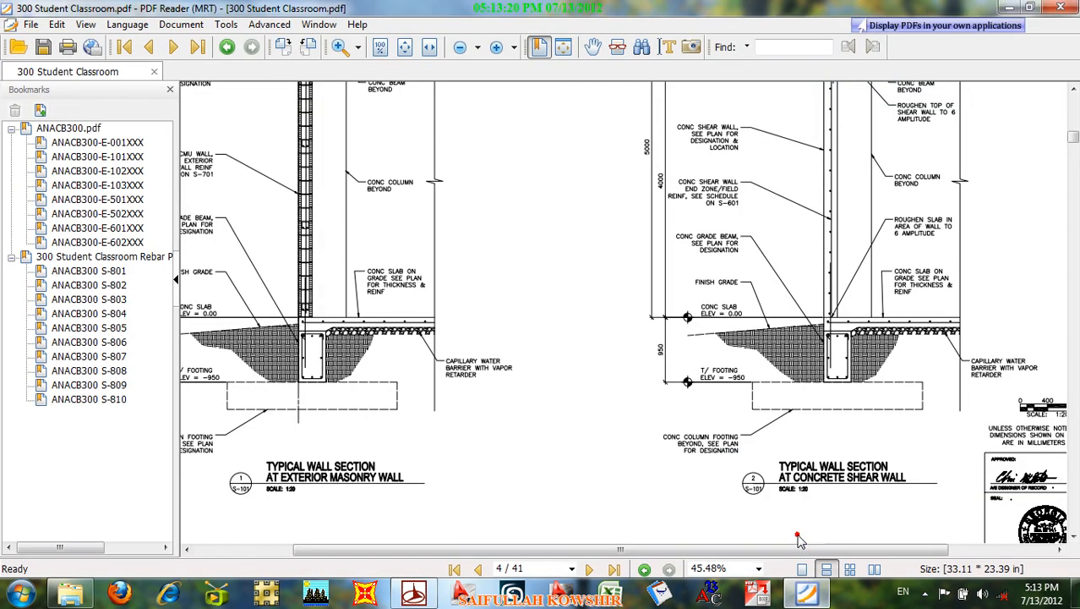
left_click(1073, 89)
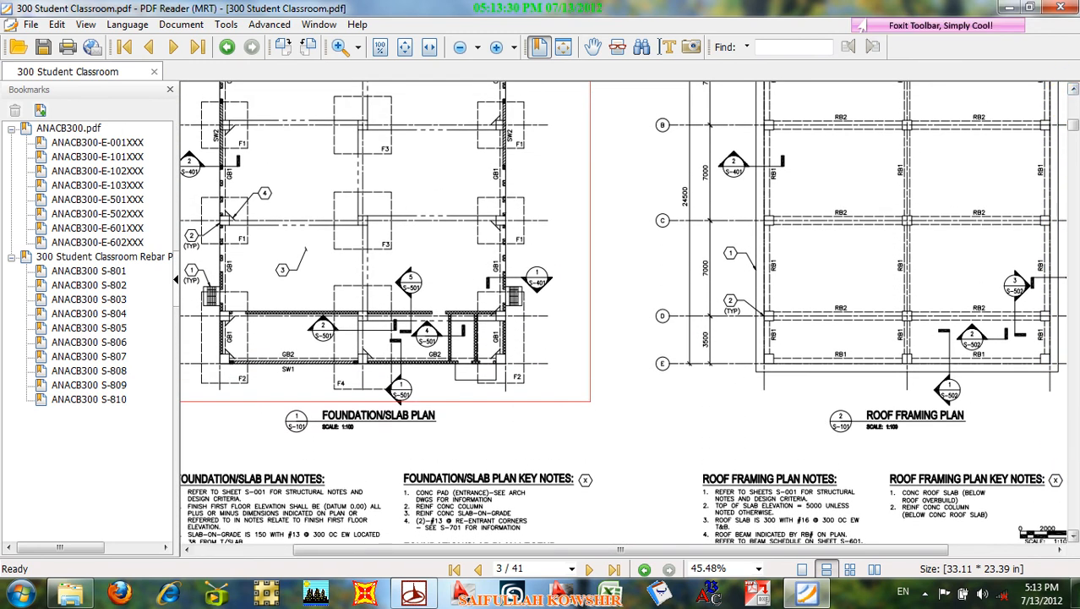
left_click(1078, 534)
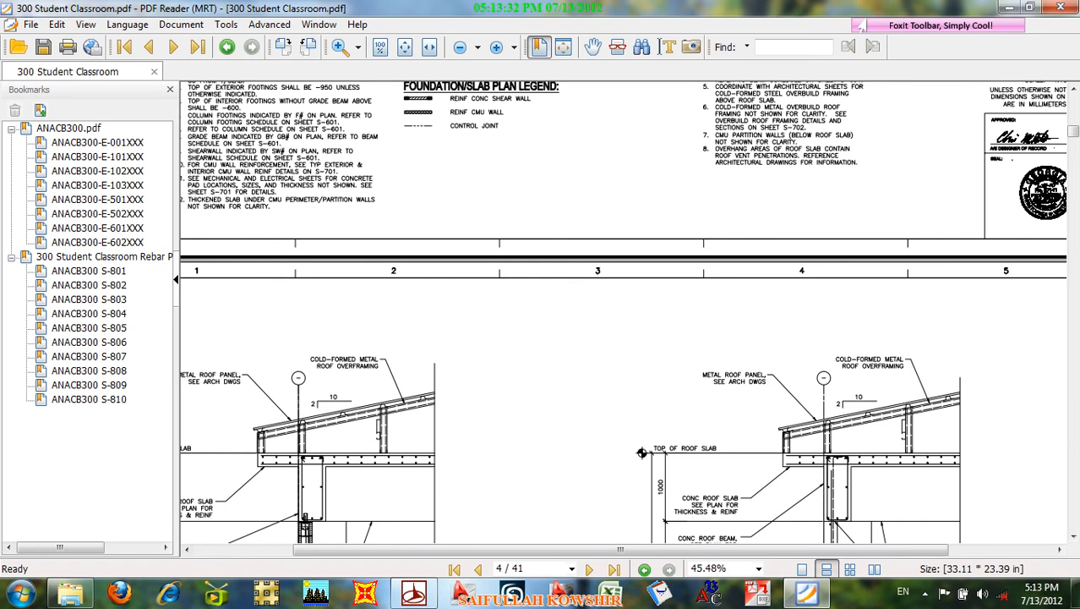
left_click(1074, 536)
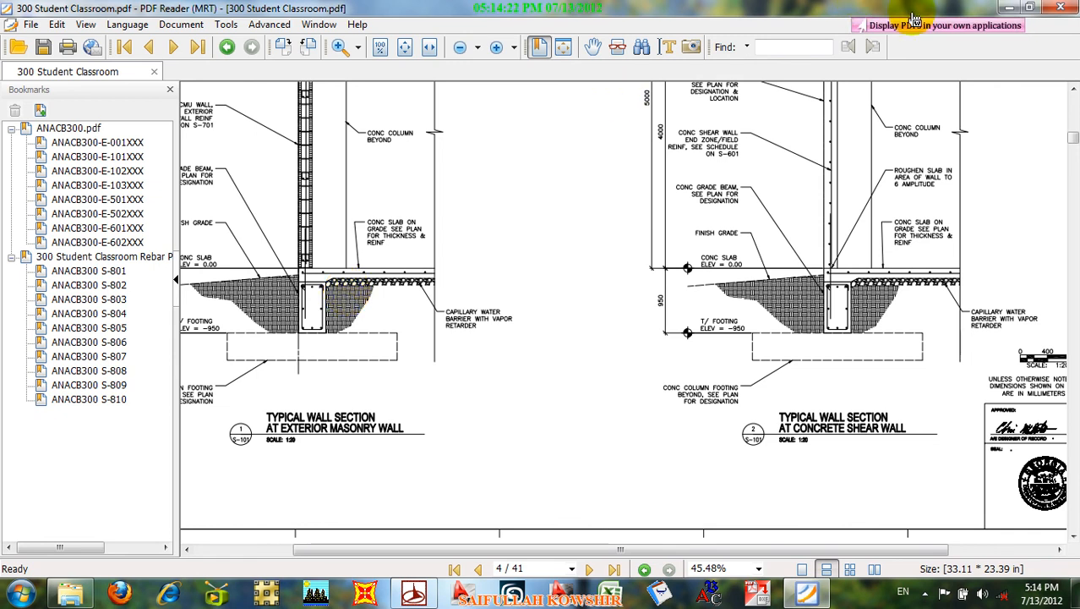
left_click(1008, 10)
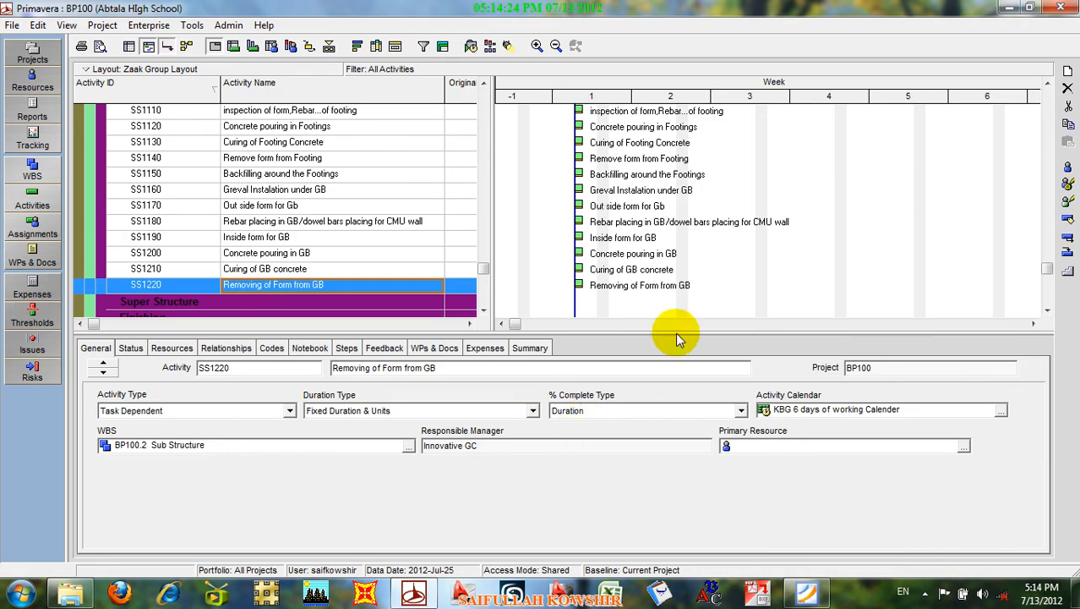
left_click(925, 593)
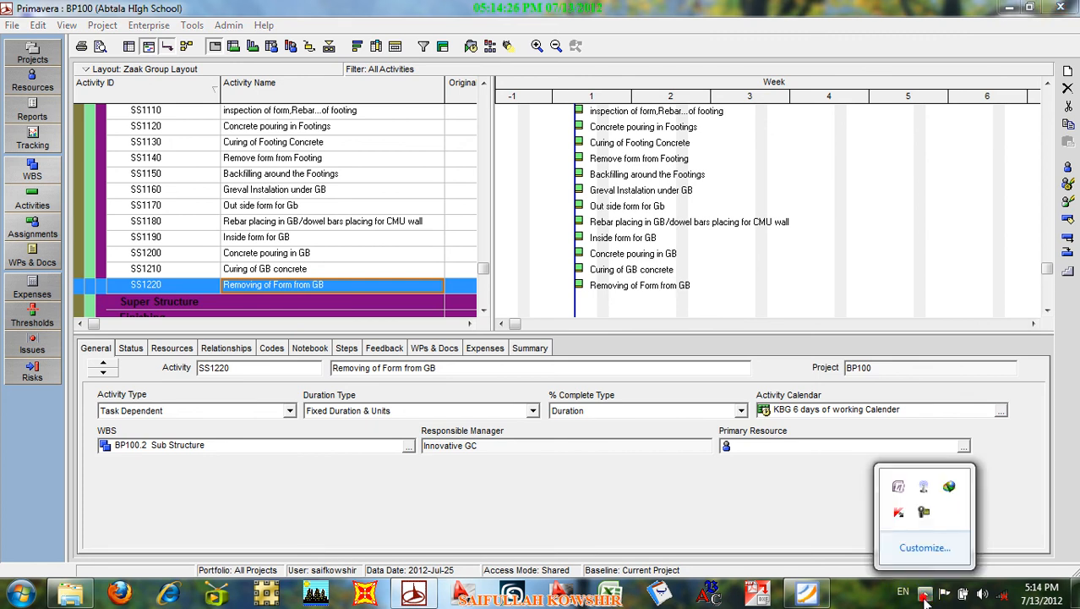
left_click(924, 513)
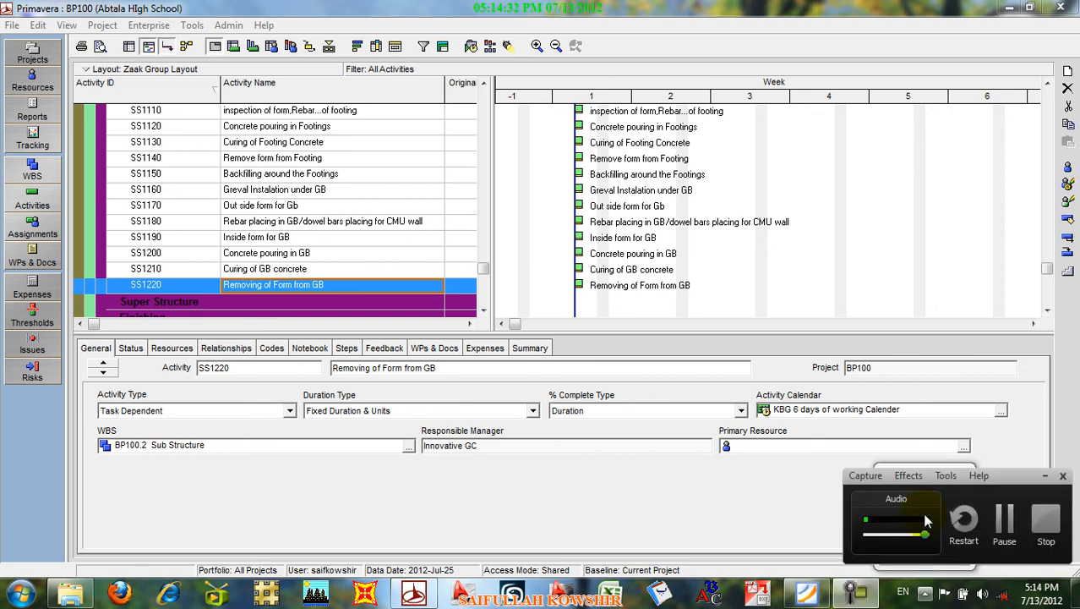